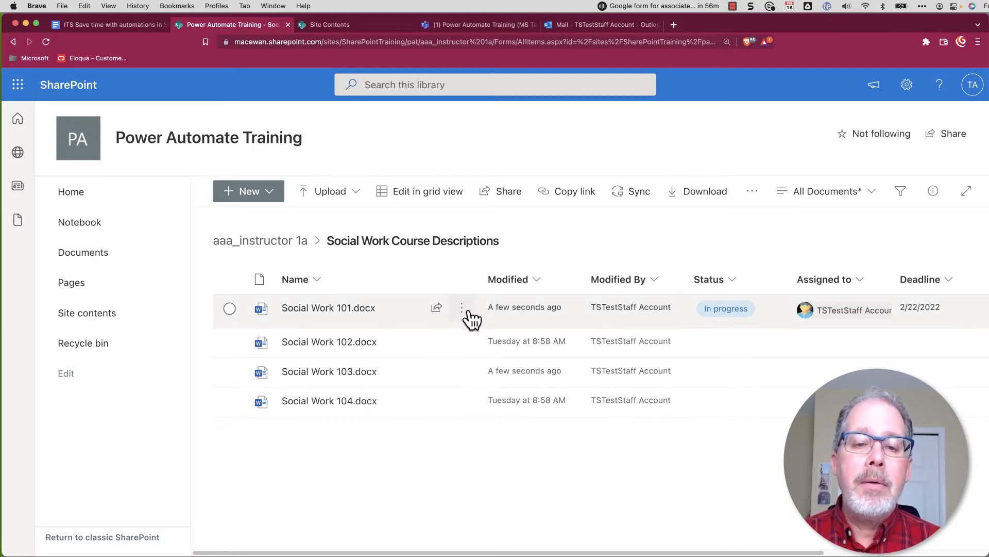
- View the automation options available for the Social Work 101.docx file
{"action": "left_click", "coordinate": [462, 311]}
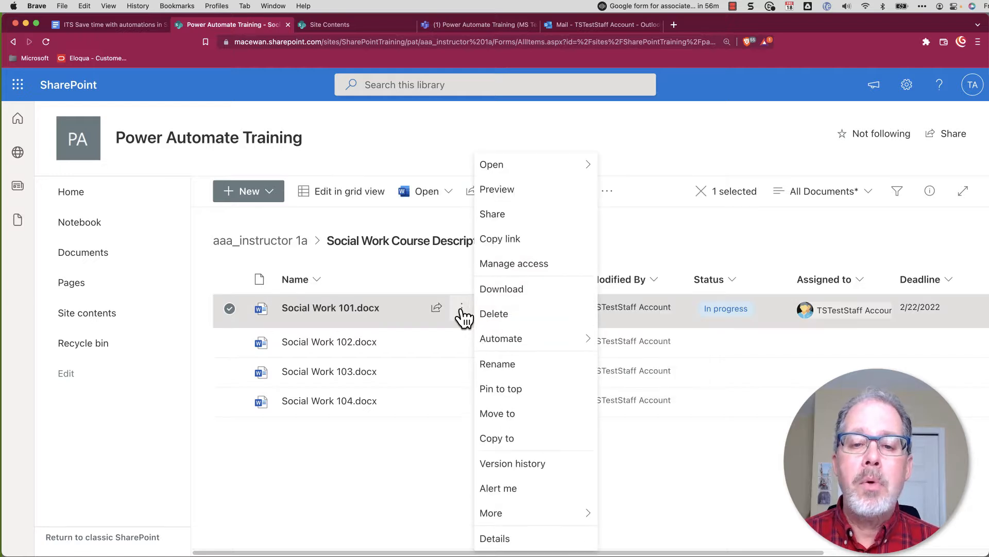
{"action": "mouse_move", "coordinate": [503, 348]}
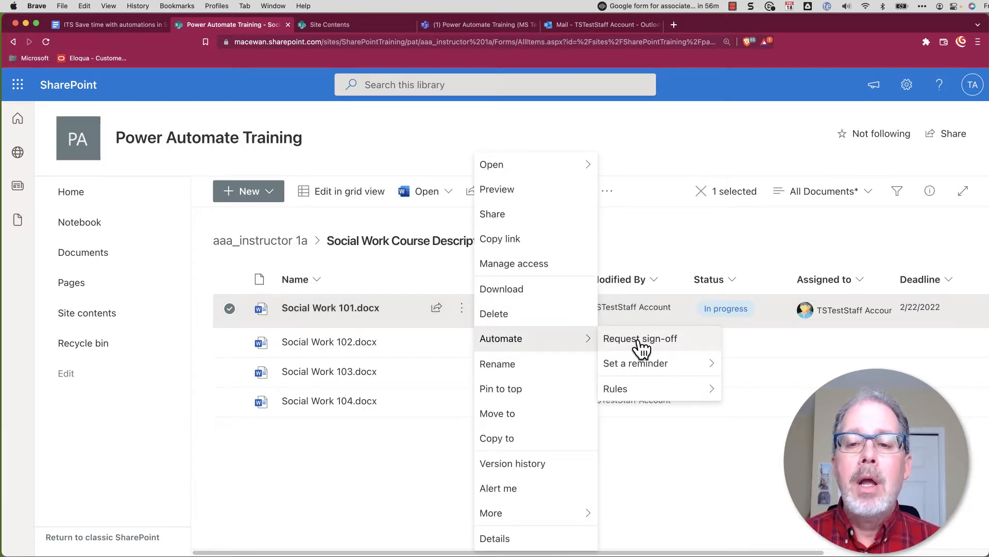
{"action": "left_click", "coordinate": [688, 120]}
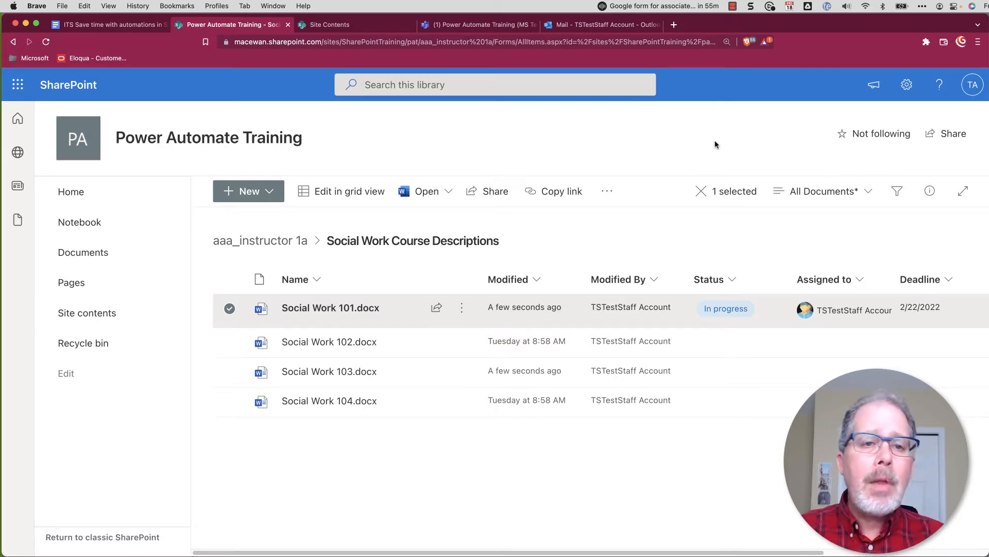
- Close the browser tab showing the Social Work Course Descriptions folder, leaving the Site Contents page open
{"action": "left_click", "coordinate": [288, 25]}
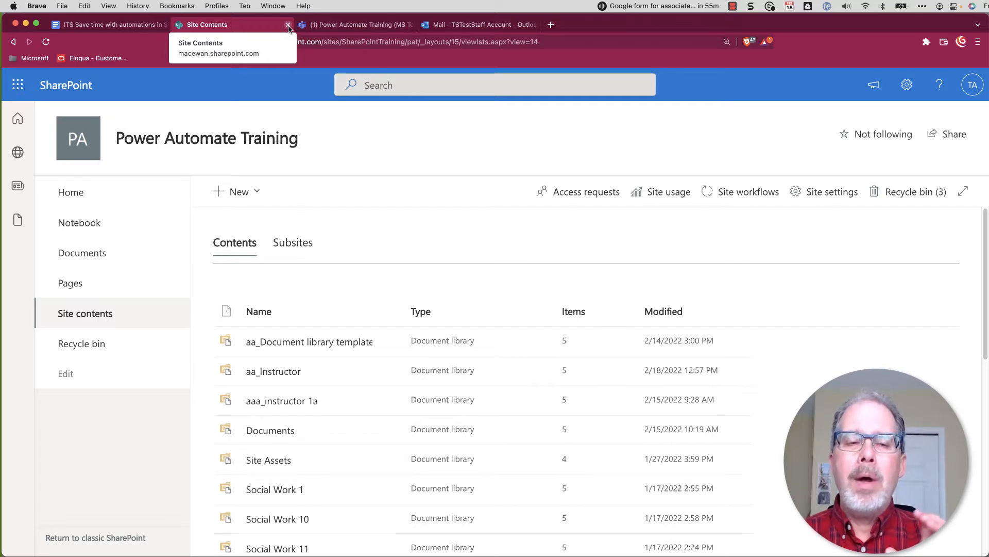
{"action": "left_click", "coordinate": [733, 6]}
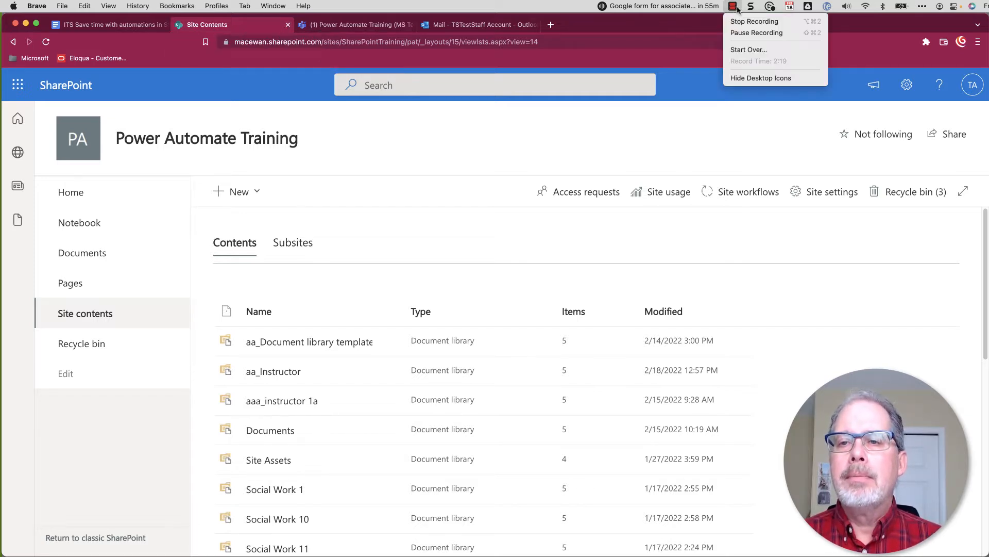
{"action": "left_click", "coordinate": [742, 32]}
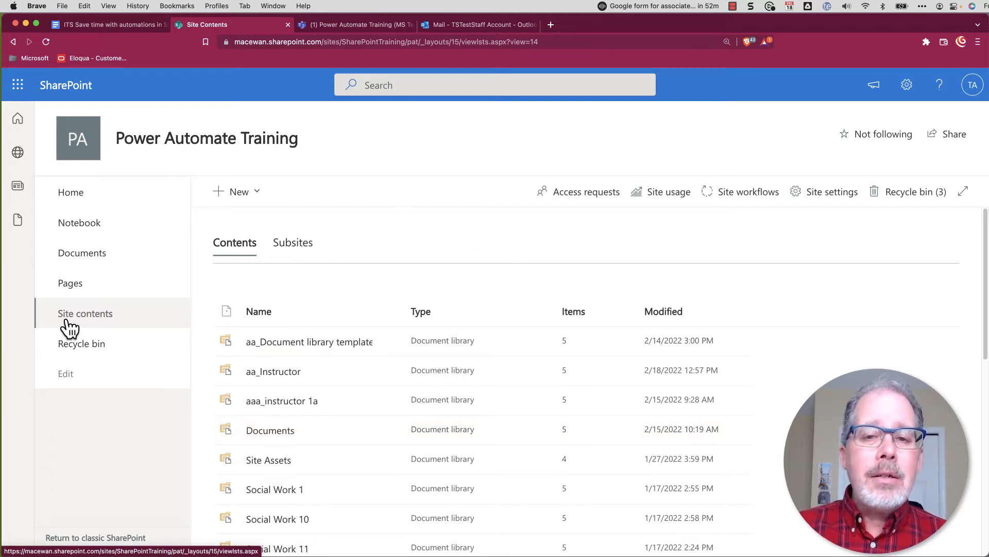
- Look over the SharePoint site's settings options and close them
{"action": "left_click", "coordinate": [911, 92]}
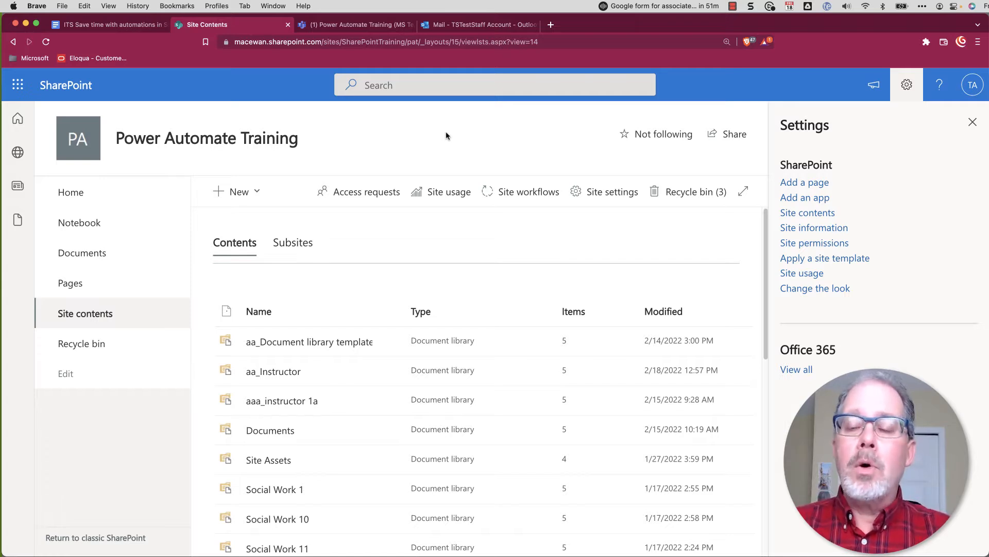
{"action": "left_click", "coordinate": [972, 123]}
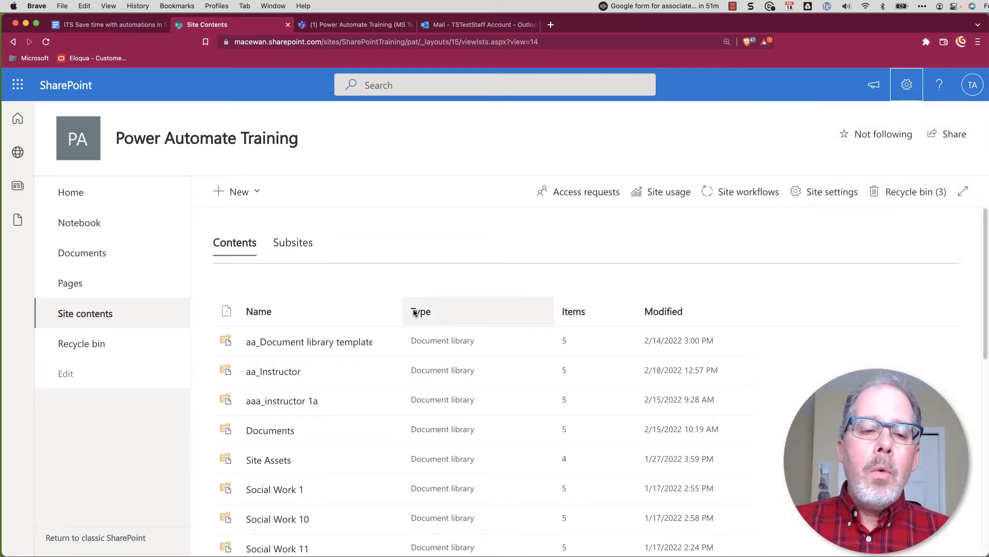
- Open the aa_Instructor document library from the site contents in a new browser tab
{"action": "key", "text": "super+equal"}
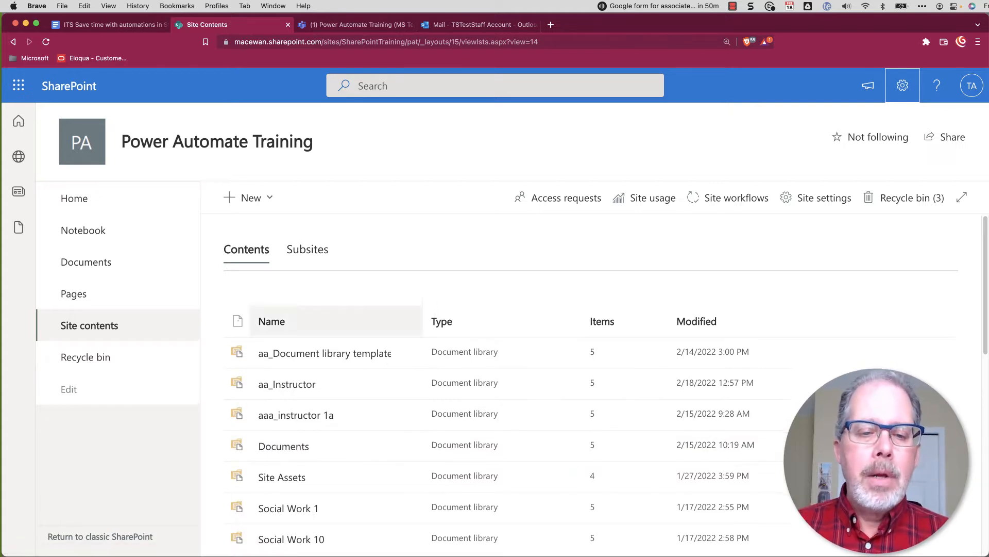
{"action": "left_click", "coordinate": [287, 385]}
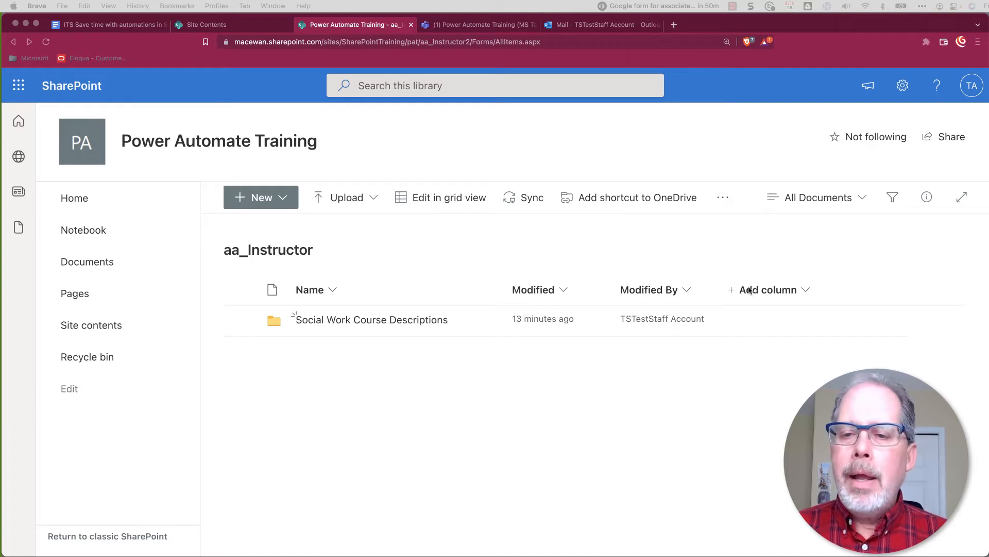
{"action": "left_click", "coordinate": [686, 291]}
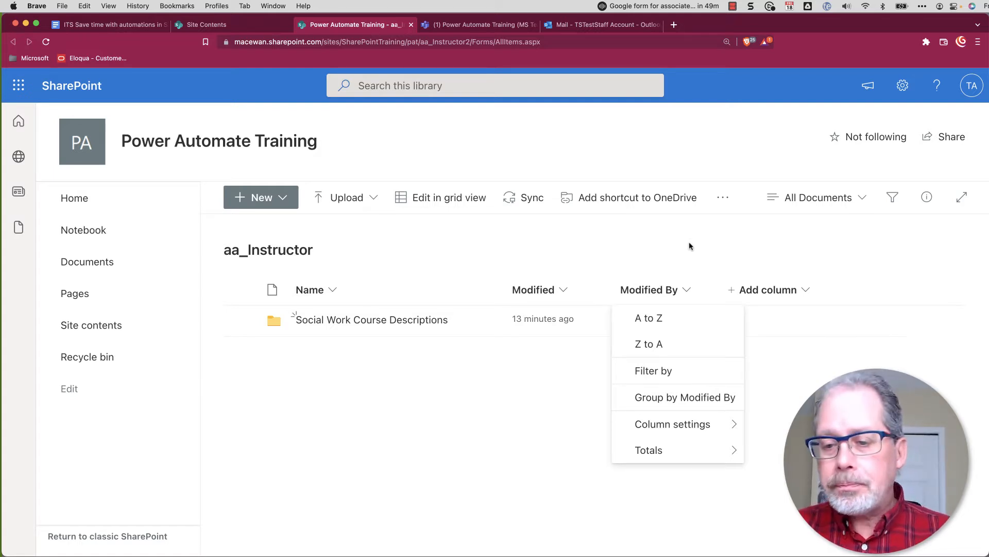
- Start a new Choice column in the aa_Instructor library and name it Status
{"action": "left_click", "coordinate": [796, 292]}
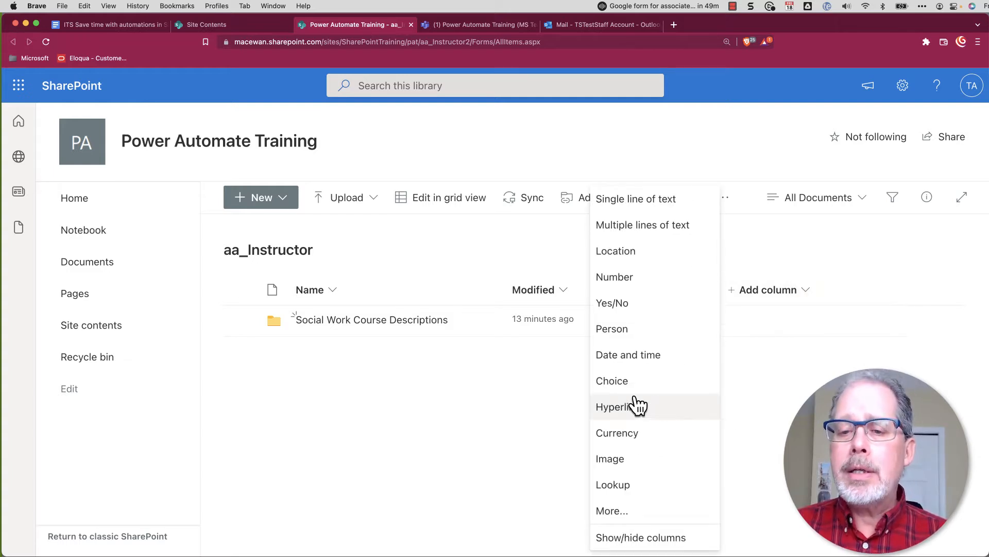
{"action": "left_click", "coordinate": [623, 384]}
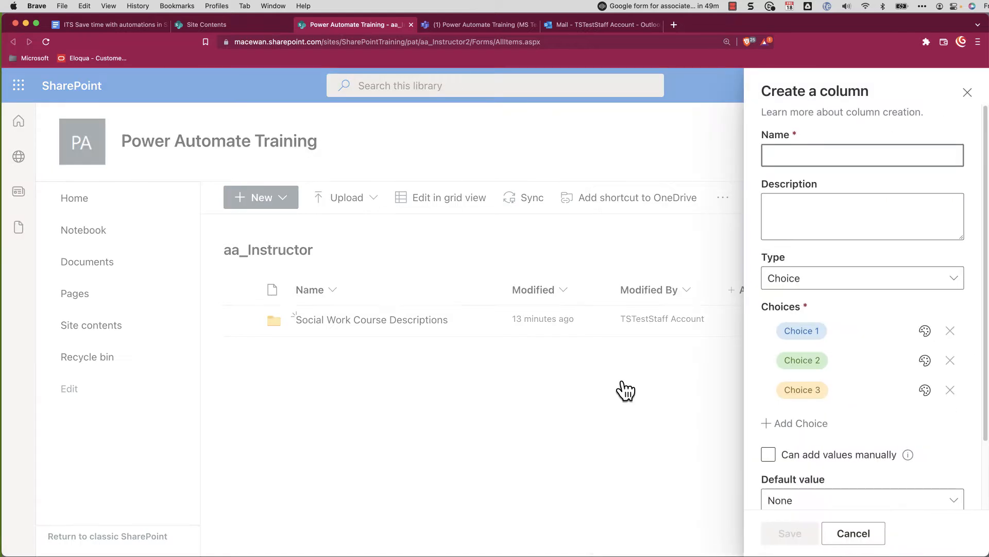
{"action": "type", "text": "Statu"}
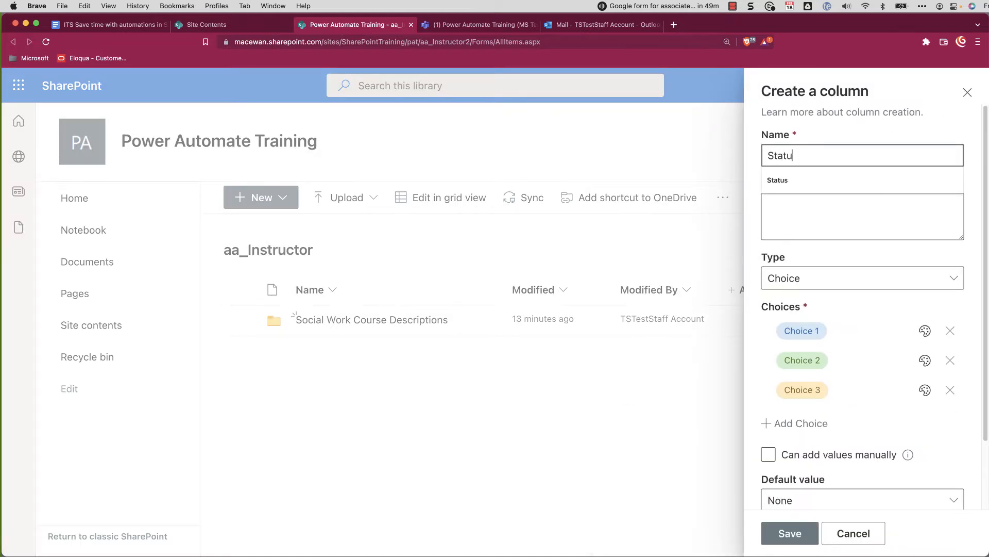
{"action": "type", "text": "s"}
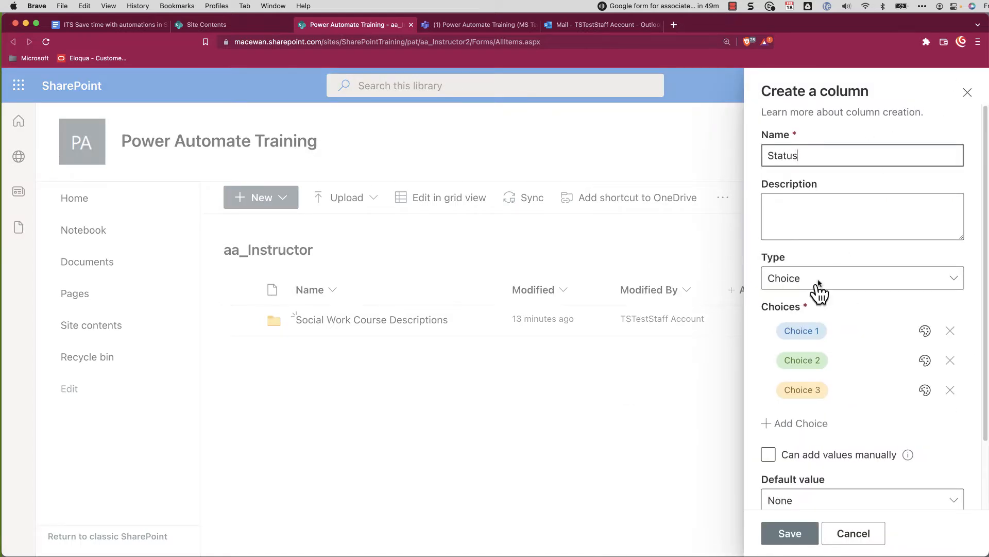
- Rename the three default choices as In progress, Sent to faculty and Sent overdue reminder
{"action": "left_click", "coordinate": [800, 331]}
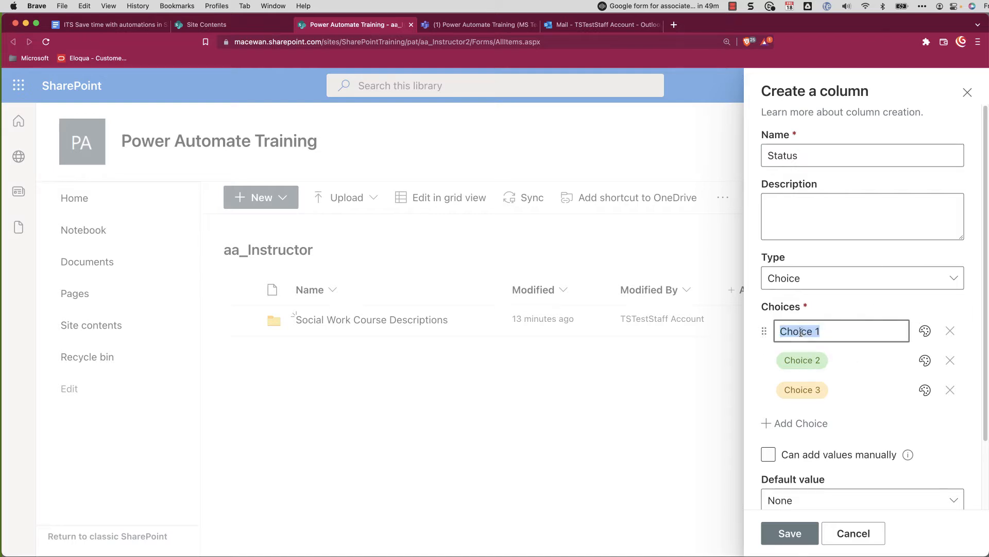
{"action": "type", "text": "In progress"}
{"action": "left_click", "coordinate": [801, 359]}
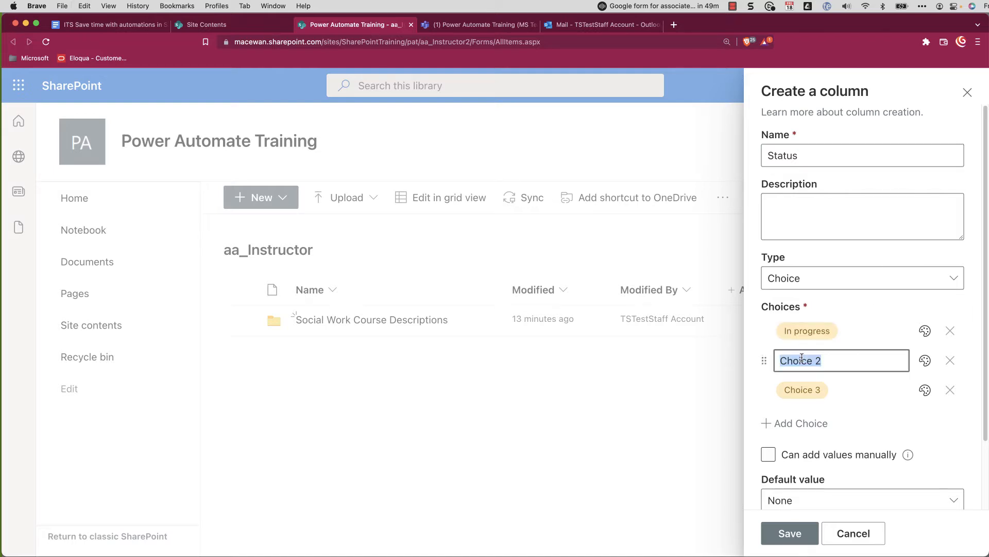
{"action": "type", "text": "Sent to faculty"}
{"action": "left_click", "coordinate": [802, 391]}
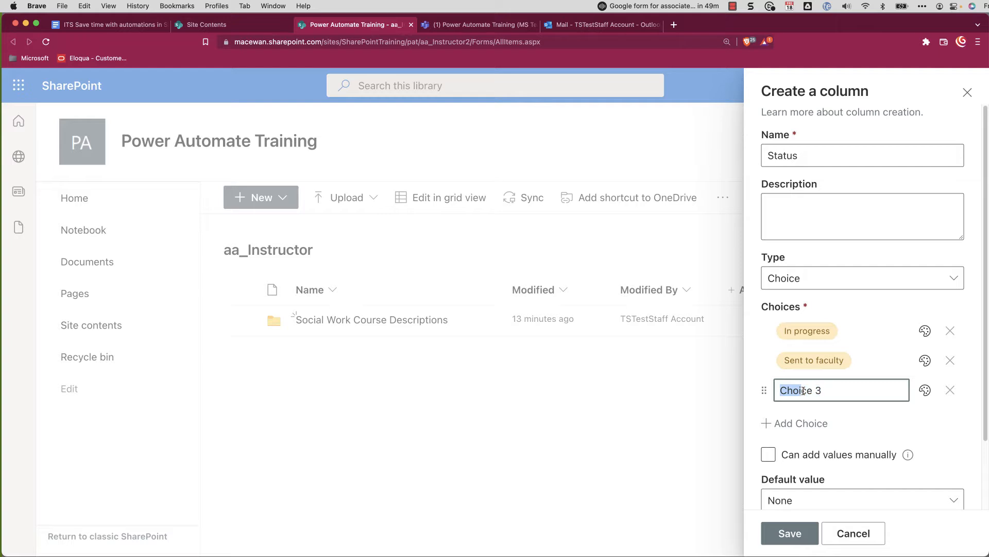
{"action": "type", "text": "Sent overdue reminder"}
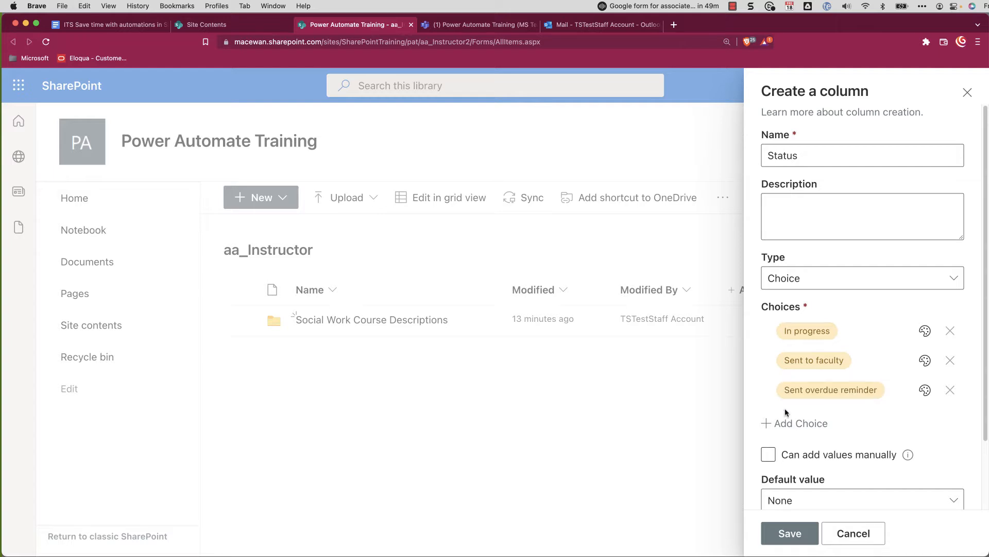
- Add two more choices to the Status column, named Sent for approval and Completed
{"action": "left_click", "coordinate": [776, 423]}
{"action": "left_click", "coordinate": [789, 418]}
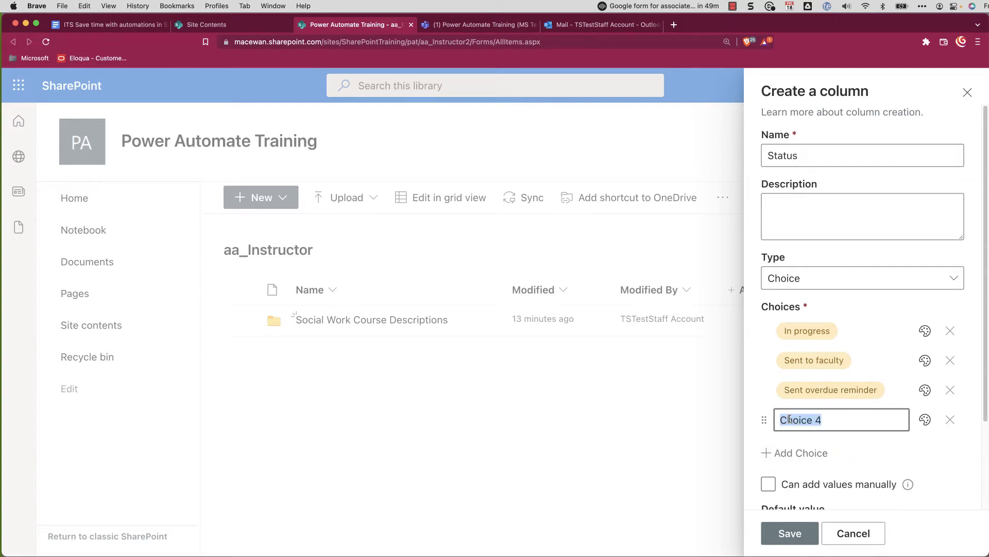
{"action": "type", "text": "Sent for approval"}
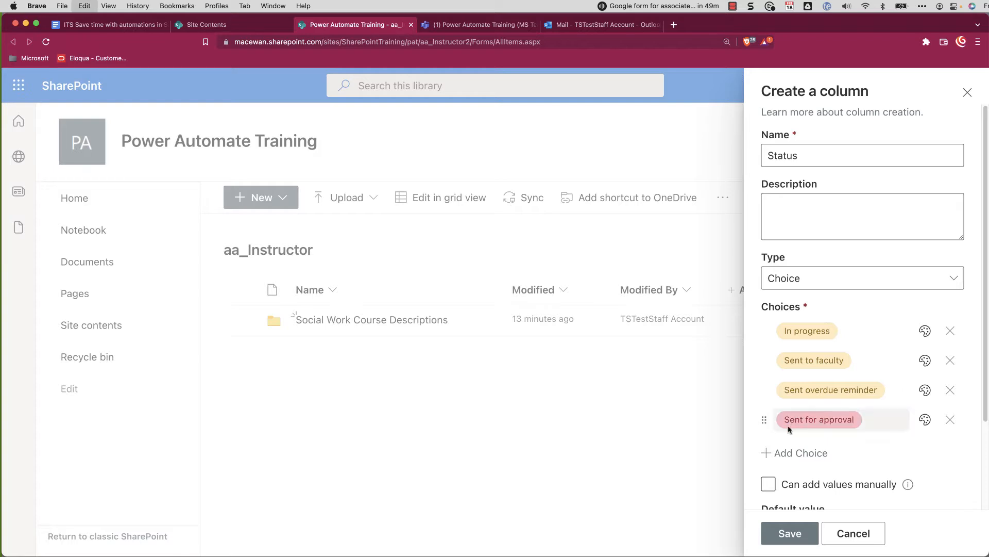
{"action": "left_click", "coordinate": [774, 453]}
{"action": "left_click", "coordinate": [806, 446]}
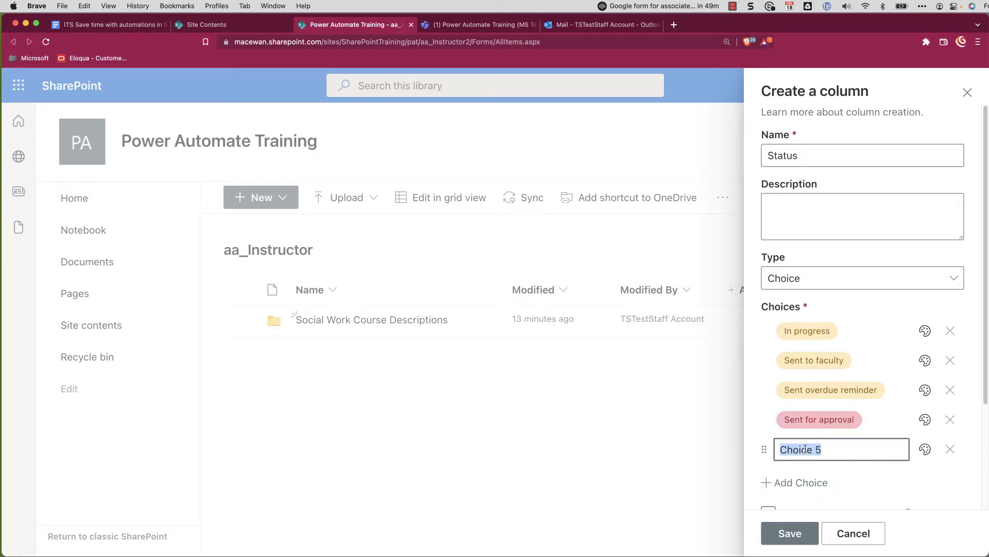
{"action": "type", "text": "Completed"}
{"action": "key", "text": "Return"}
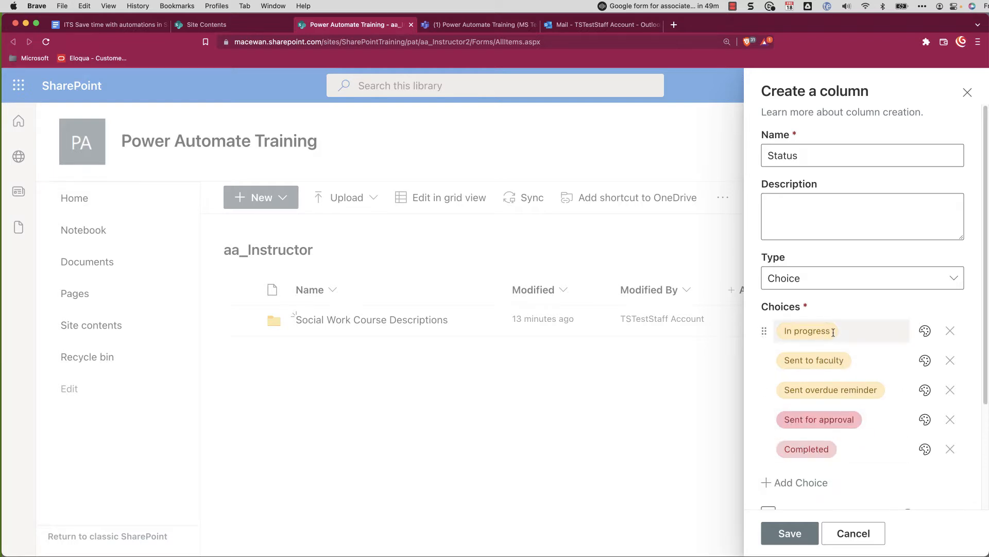
- Set the fill color of the In progress choice to dark green
{"action": "left_click", "coordinate": [925, 331]}
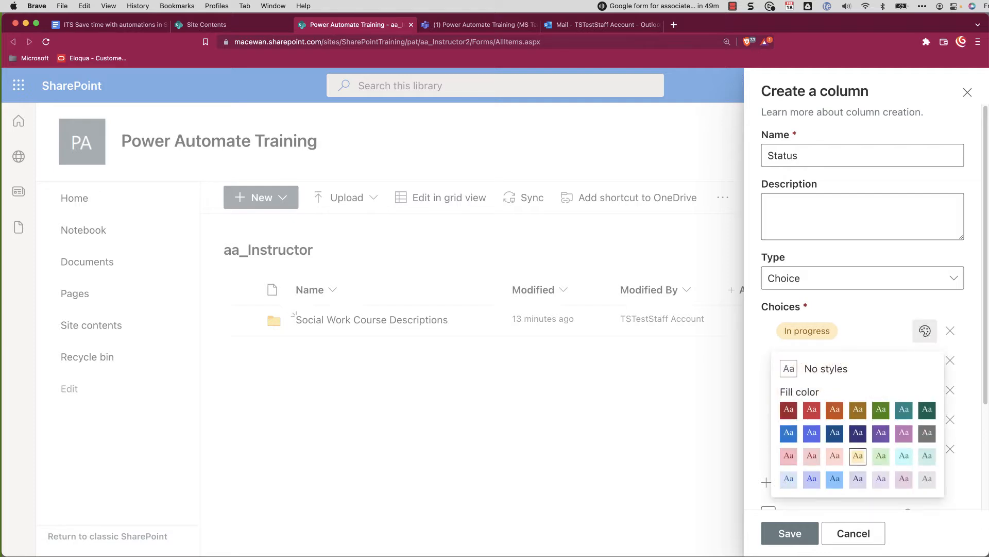
{"action": "left_click", "coordinate": [881, 410]}
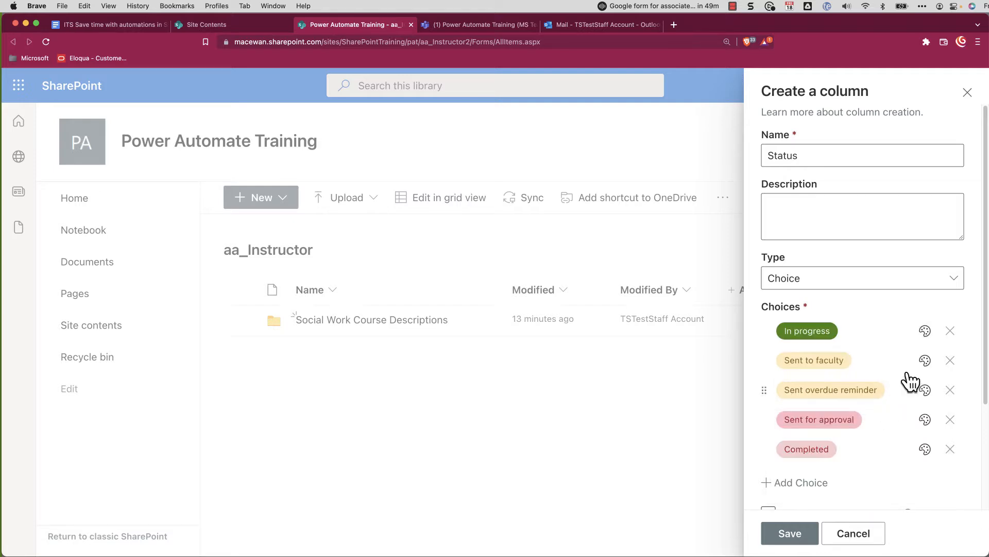
- Set the fill color of Sent overdue reminder to dark indigo and of Sent for approval to red
{"action": "left_click", "coordinate": [925, 391]}
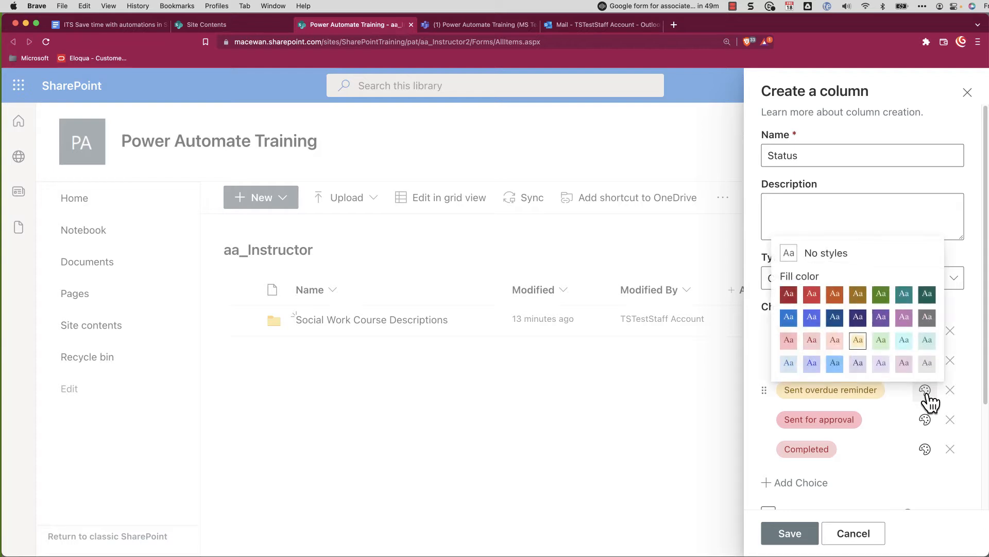
{"action": "left_click", "coordinate": [856, 318]}
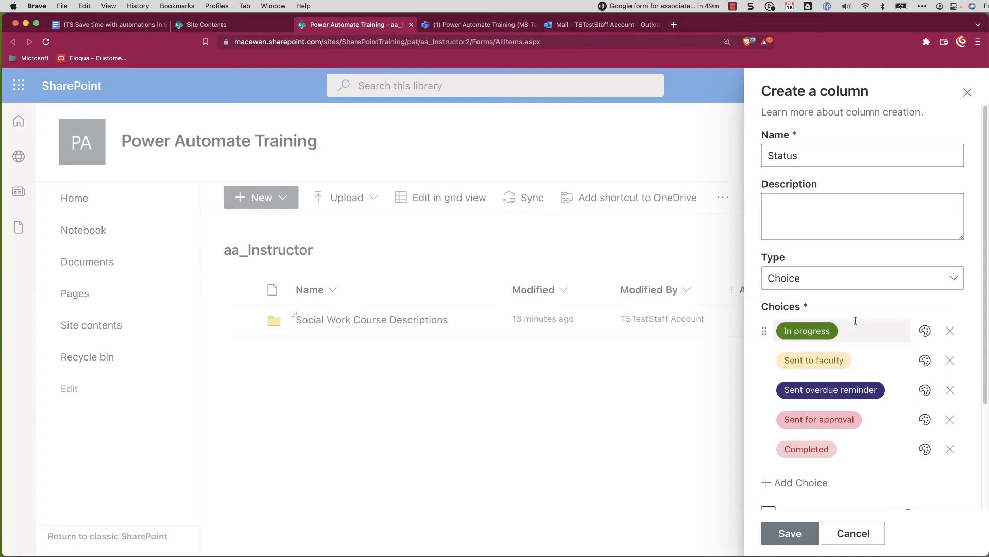
{"action": "left_click", "coordinate": [926, 420]}
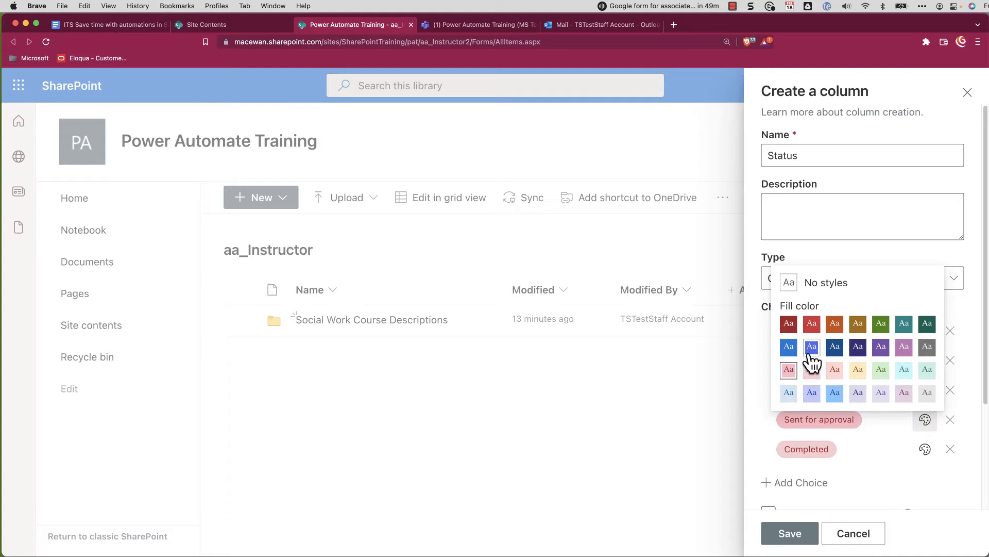
{"action": "left_click", "coordinate": [812, 323]}
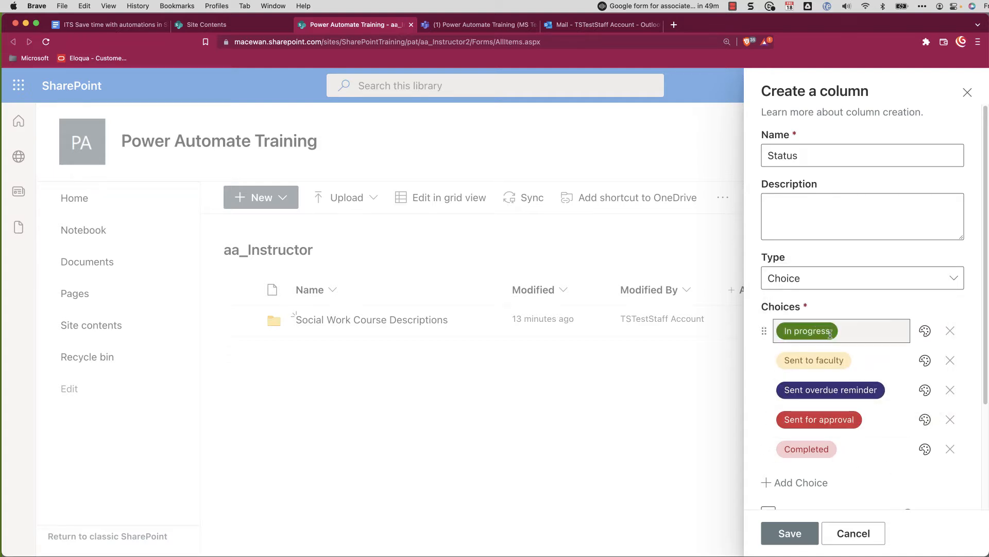
- Set the fill color of the In progress choice to blue and of the Completed choice to teal
{"action": "left_click", "coordinate": [889, 326]}
{"action": "left_click", "coordinate": [926, 332]}
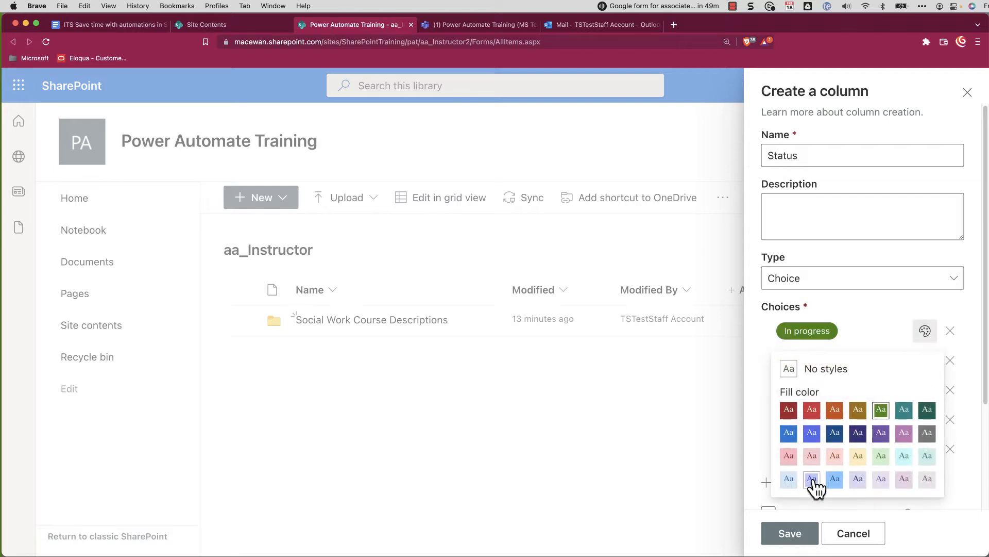
{"action": "left_click", "coordinate": [796, 448]}
{"action": "left_click", "coordinate": [818, 448]}
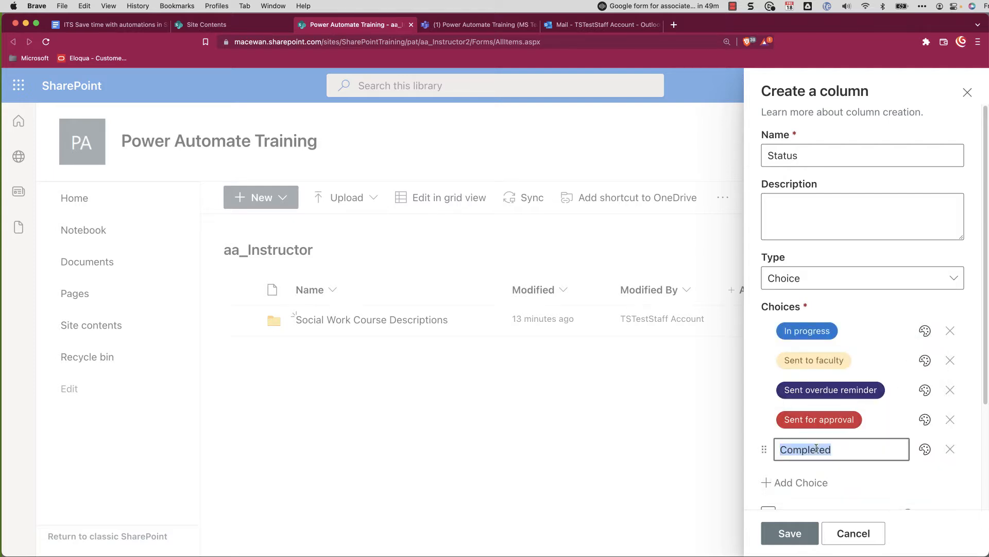
{"action": "left_click", "coordinate": [930, 455]}
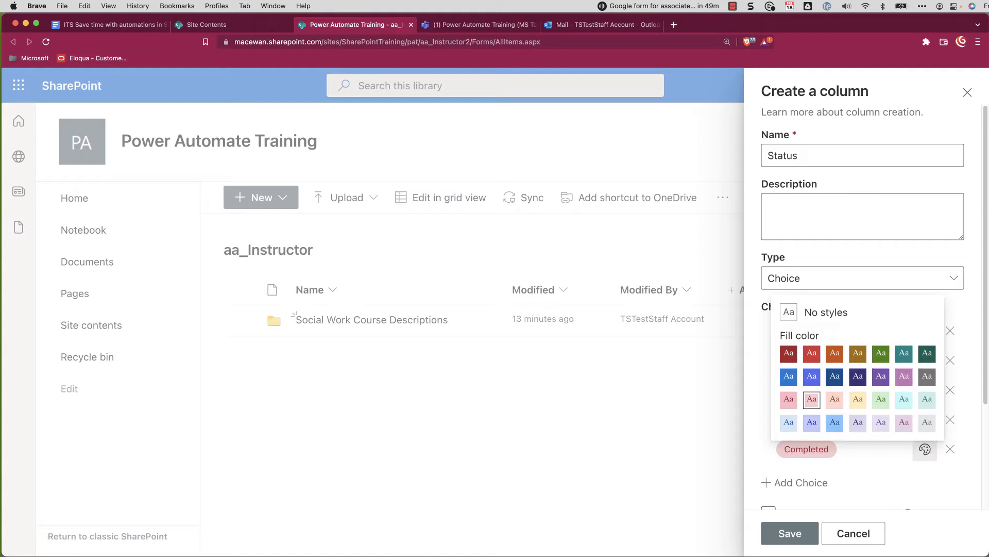
{"action": "left_click", "coordinate": [905, 349]}
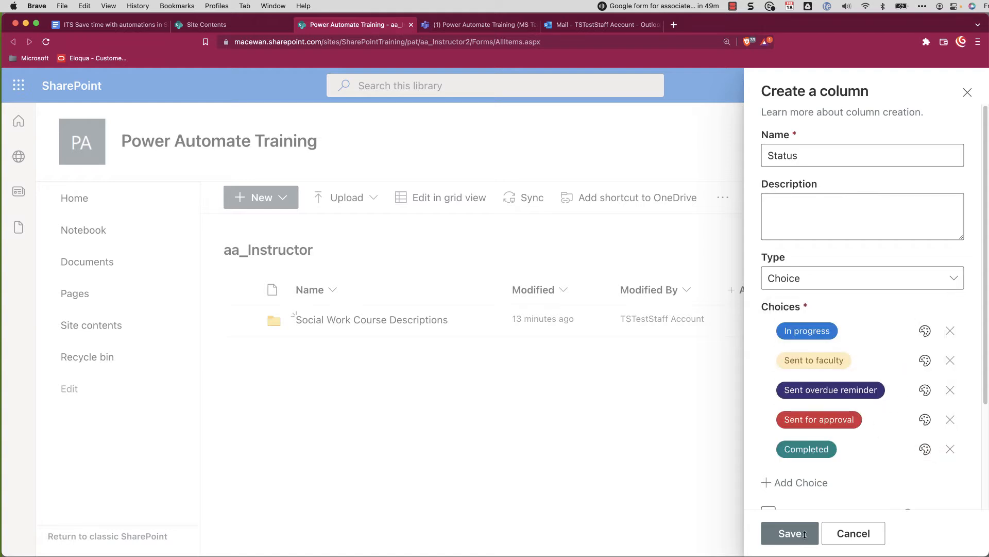
- Review the additional options of the Status column and save it to the library with the settings unchanged
{"action": "scroll", "coordinate": [871, 420], "scroll_direction": "down", "scroll_amount": 5}
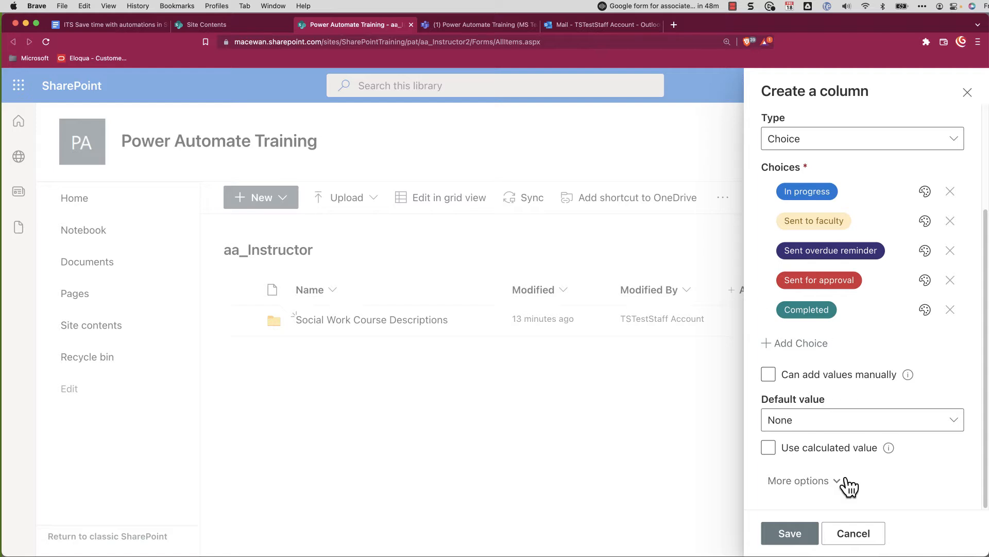
{"action": "left_click", "coordinate": [836, 486]}
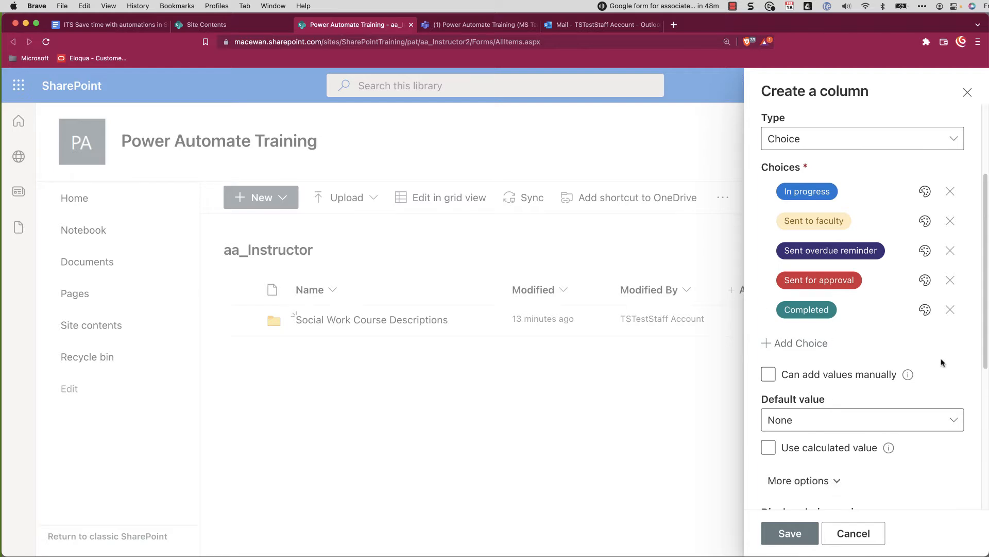
{"action": "scroll", "coordinate": [942, 361], "scroll_direction": "down", "scroll_amount": 4}
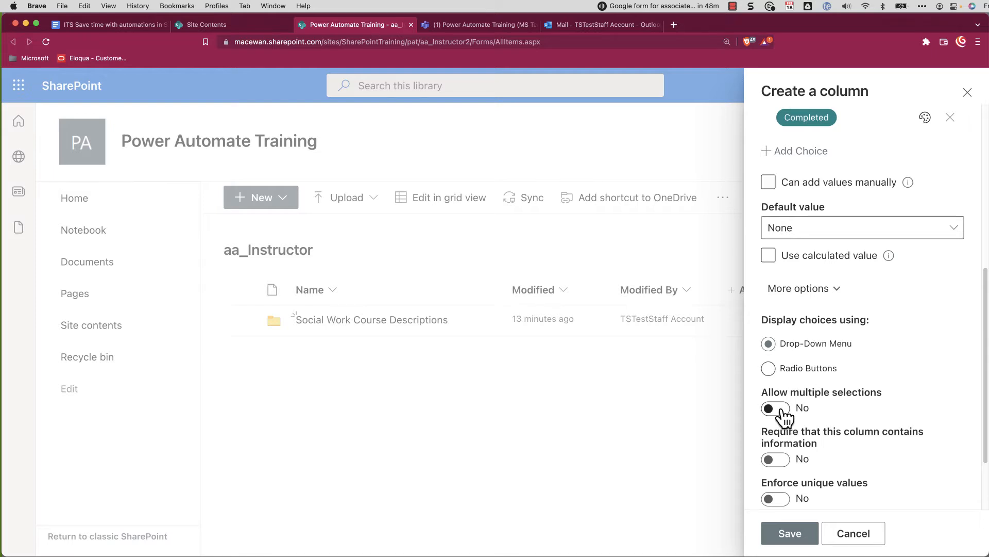
{"action": "scroll", "coordinate": [921, 389], "scroll_direction": "down", "scroll_amount": 3}
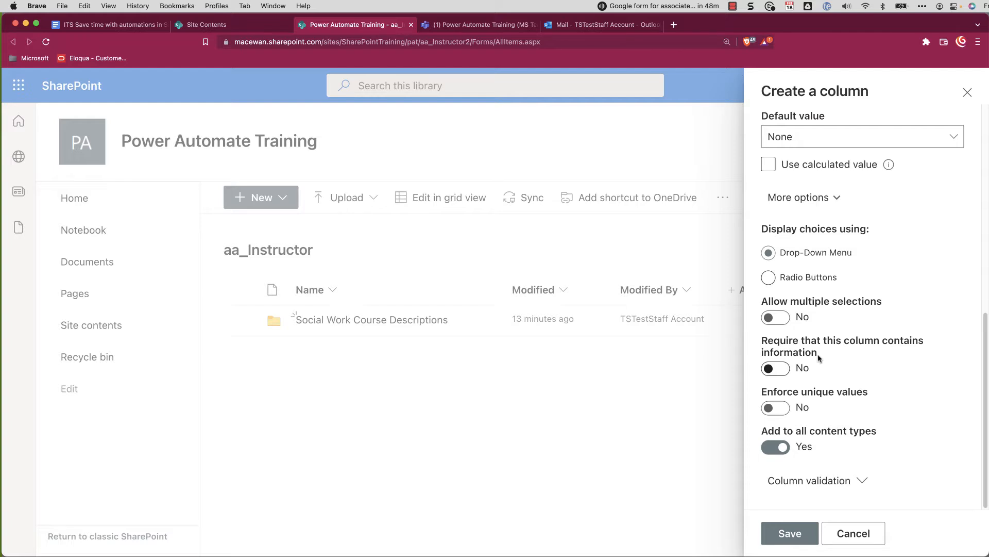
{"action": "left_click", "coordinate": [790, 537]}
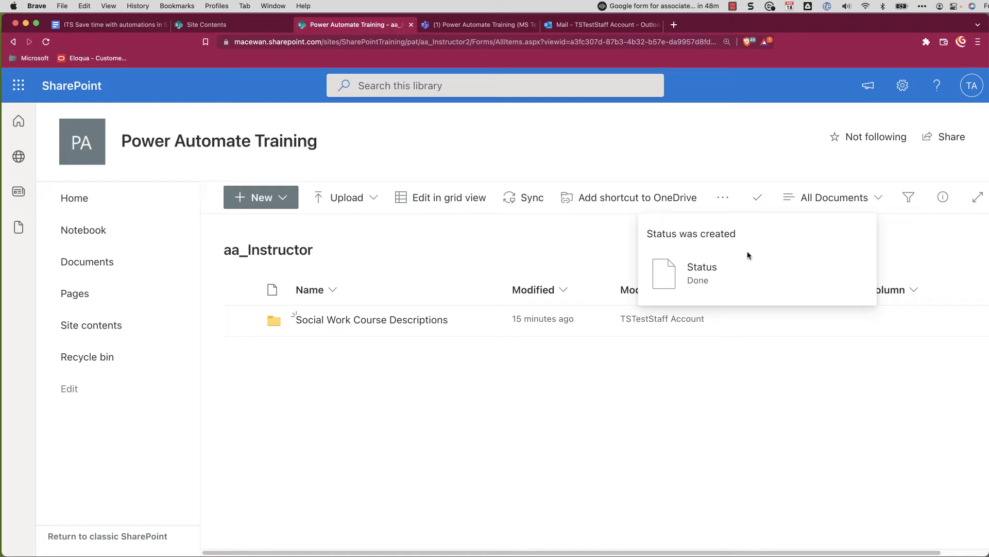
{"action": "left_click", "coordinate": [900, 235]}
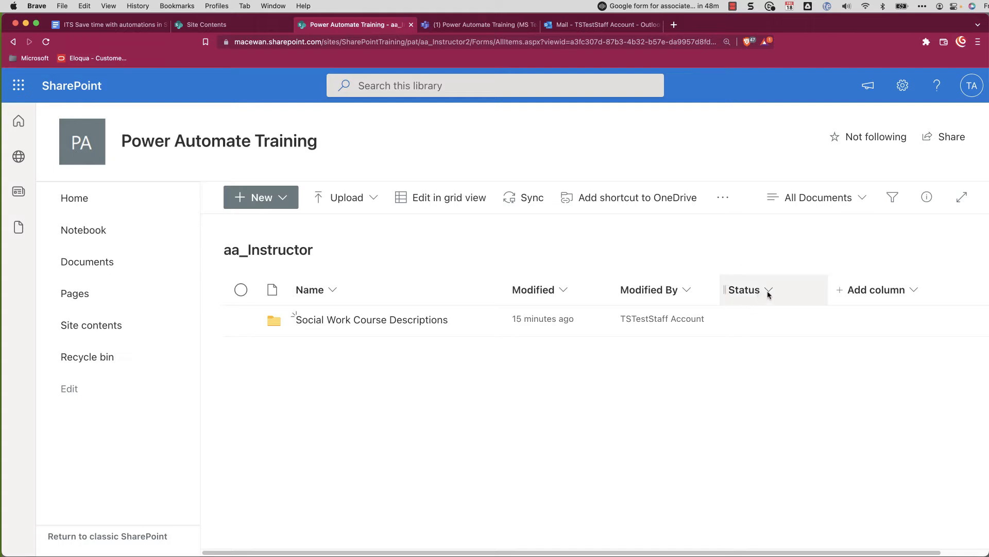
- Create a Person column named Assigned to with profile photos shown
{"action": "left_click", "coordinate": [914, 292]}
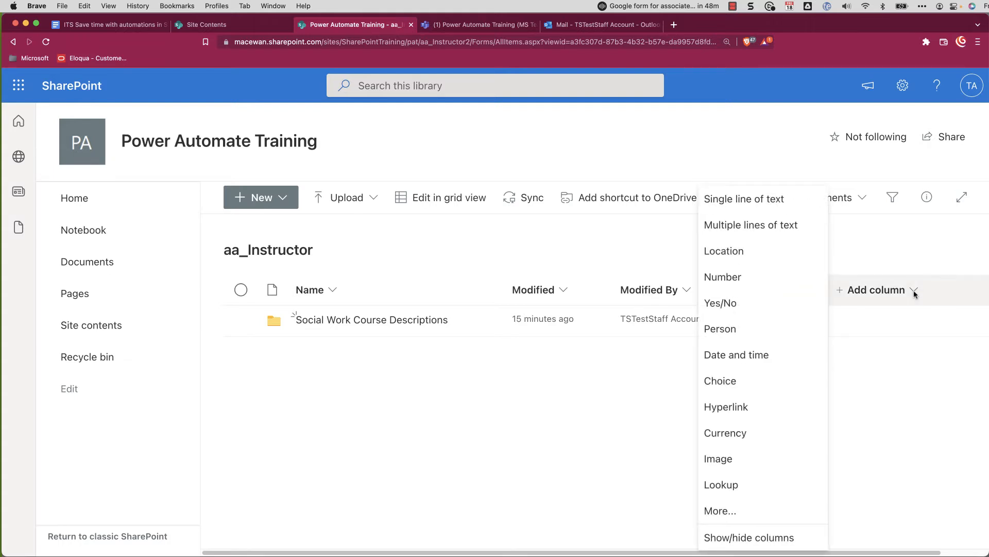
{"action": "left_click", "coordinate": [720, 330]}
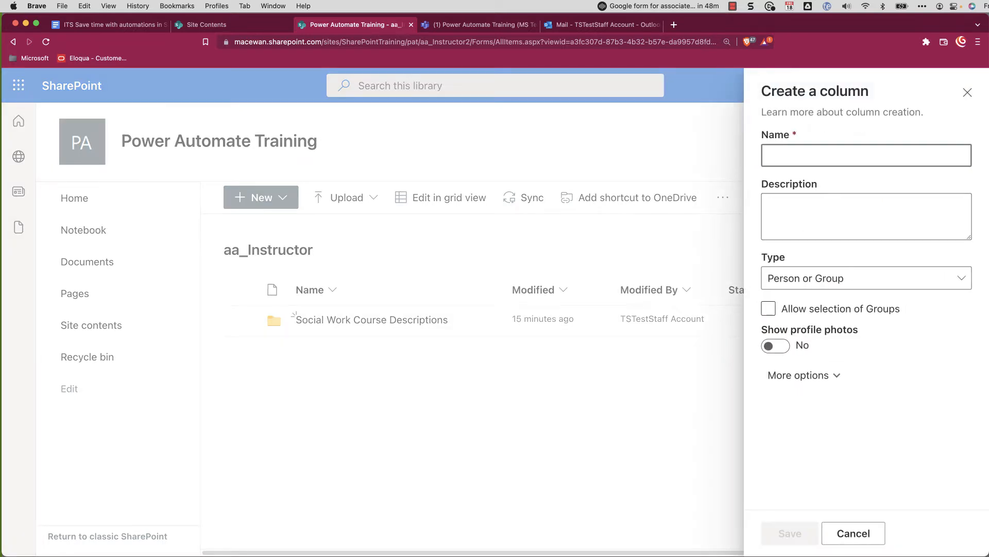
{"action": "type", "text": "Assigned to"}
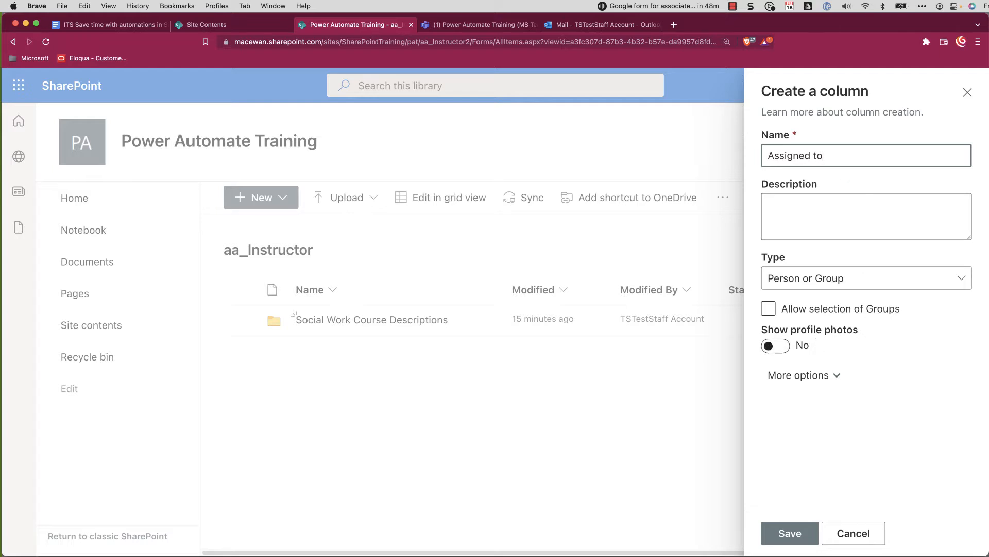
{"action": "left_click", "coordinate": [773, 346]}
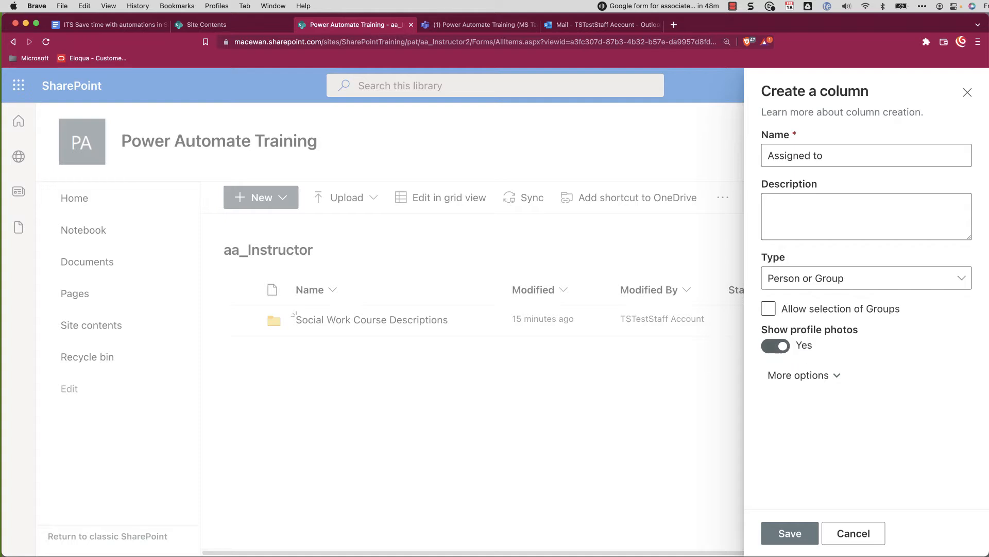
{"action": "left_click", "coordinate": [831, 376]}
{"action": "scroll", "coordinate": [960, 369], "scroll_direction": "down", "scroll_amount": 3}
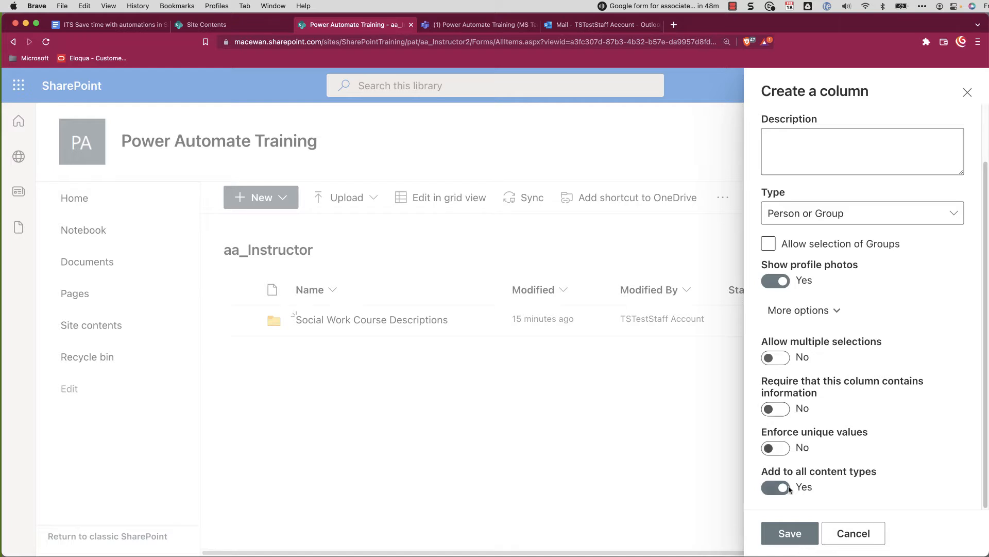
{"action": "left_click", "coordinate": [788, 537]}
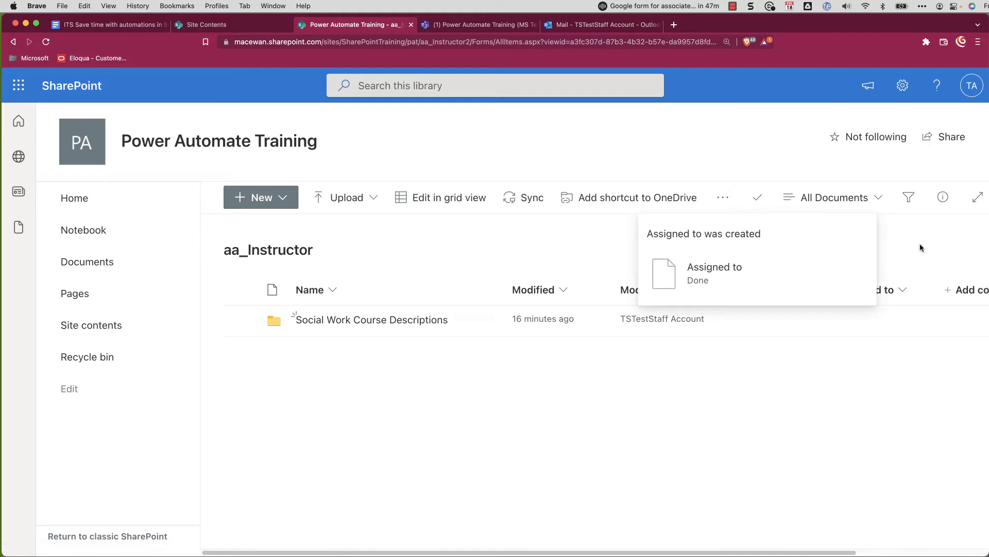
{"action": "left_click", "coordinate": [756, 202]}
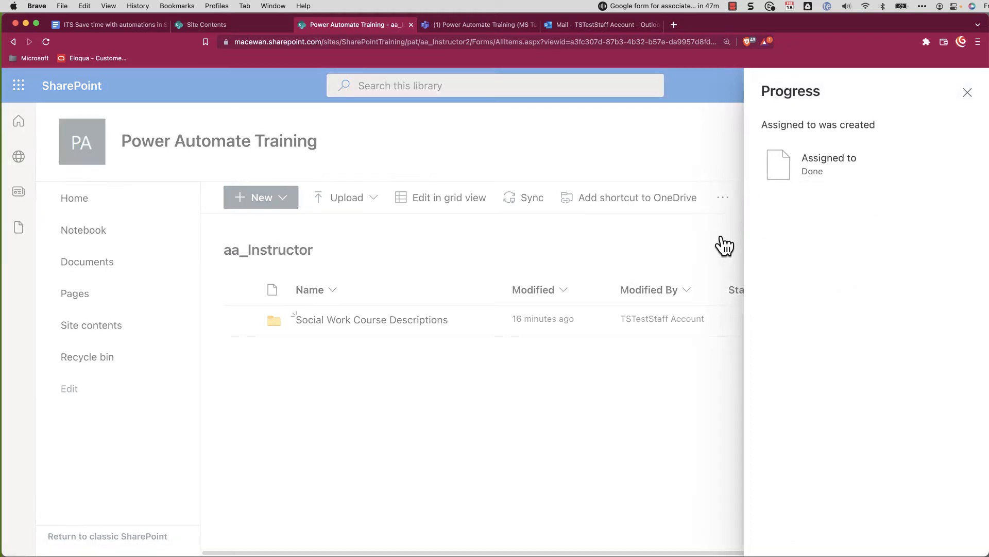
{"action": "left_click", "coordinate": [724, 246]}
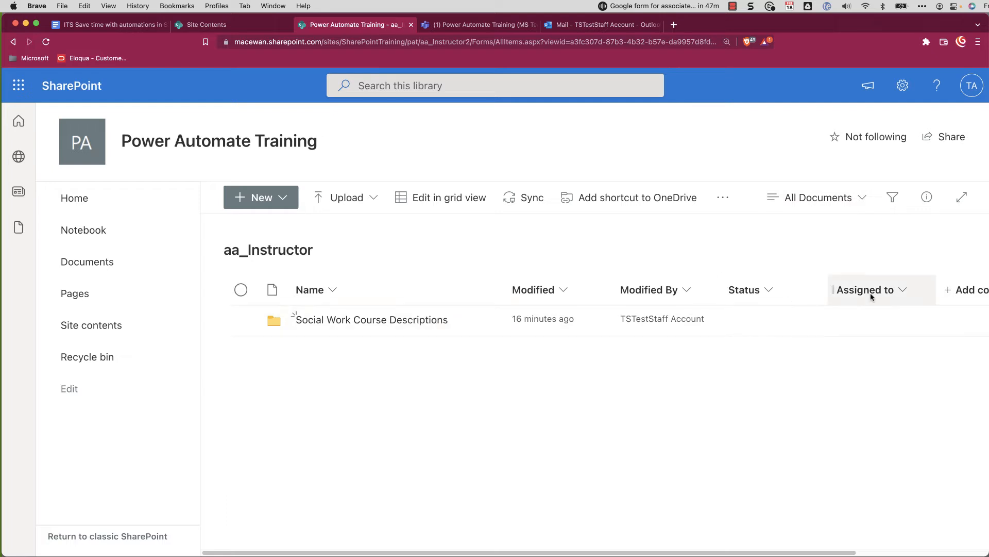
- Create a Date and time column named Deadline
{"action": "left_click", "coordinate": [966, 290]}
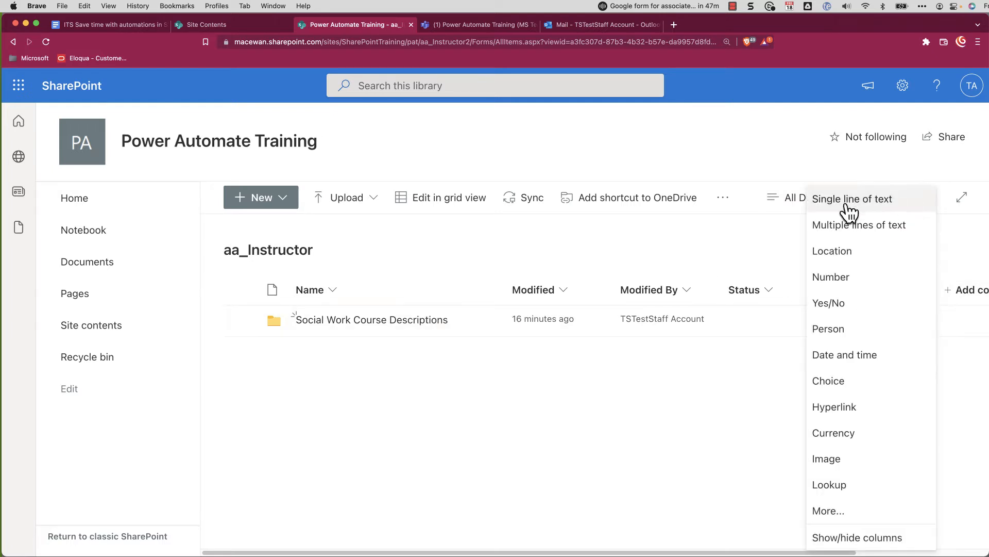
{"action": "left_click", "coordinate": [827, 360]}
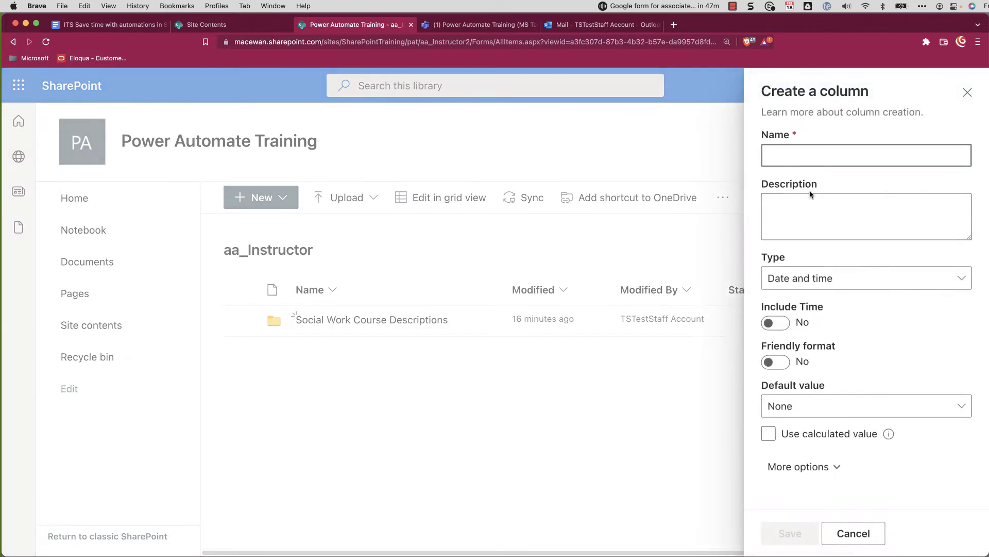
{"action": "type", "text": "Deadline"}
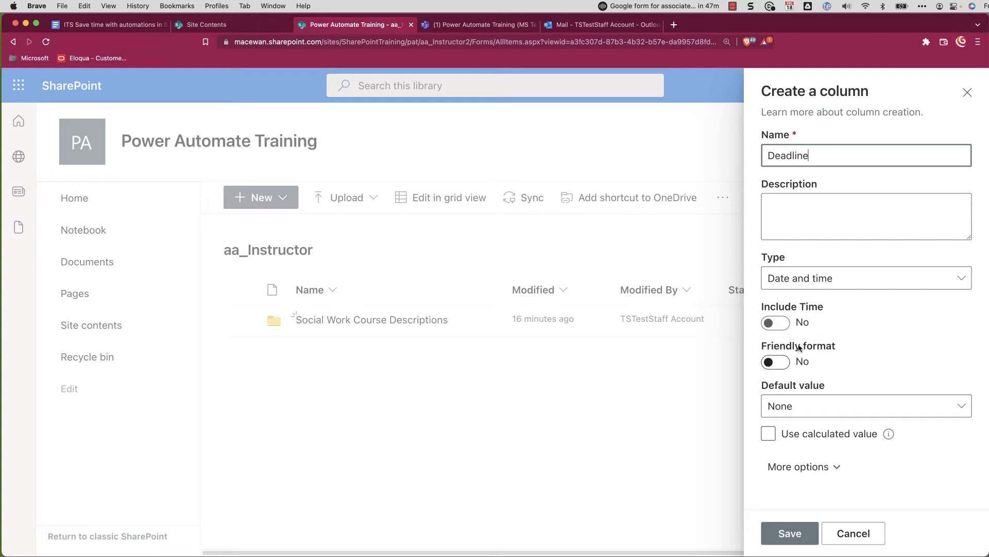
{"action": "left_click", "coordinate": [803, 535]}
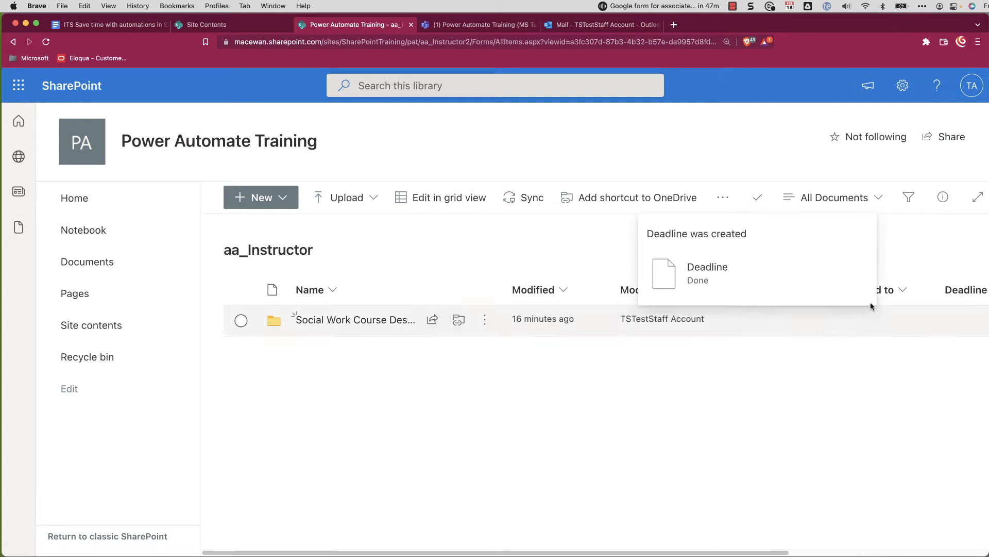
- In the Social Work Course Descriptions folder, set the Status of Social Work 101.docx to In progress
{"action": "left_click", "coordinate": [325, 322]}
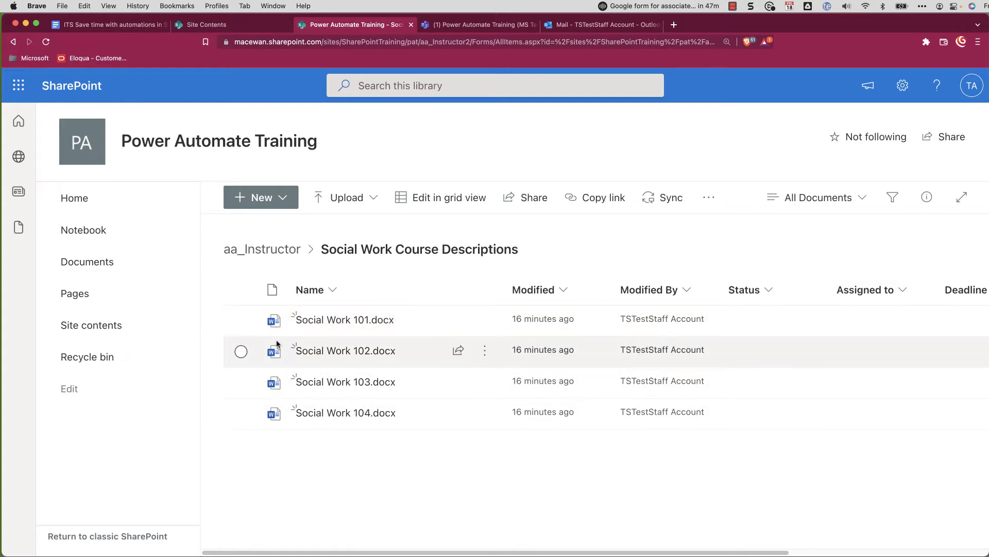
{"action": "left_click", "coordinate": [242, 320]}
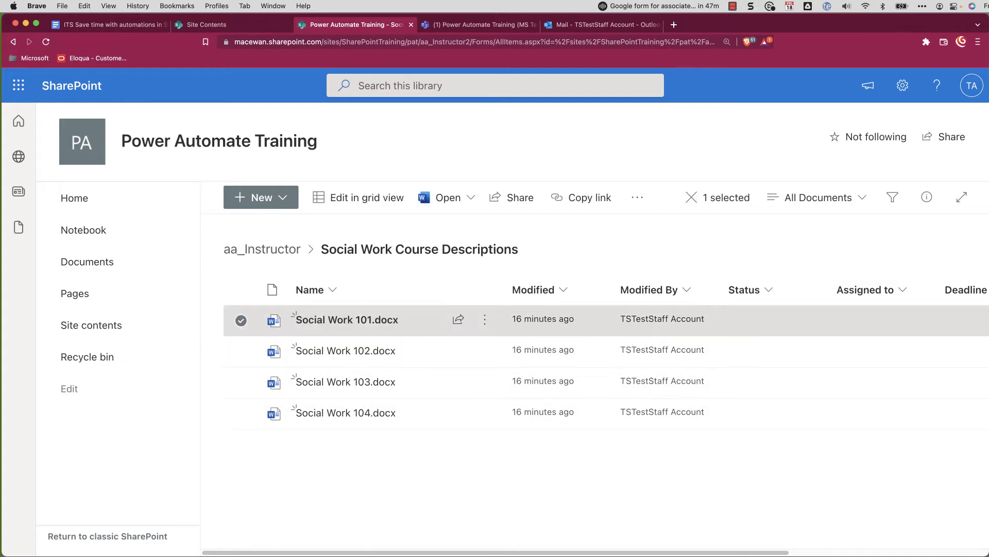
{"action": "left_click", "coordinate": [928, 199]}
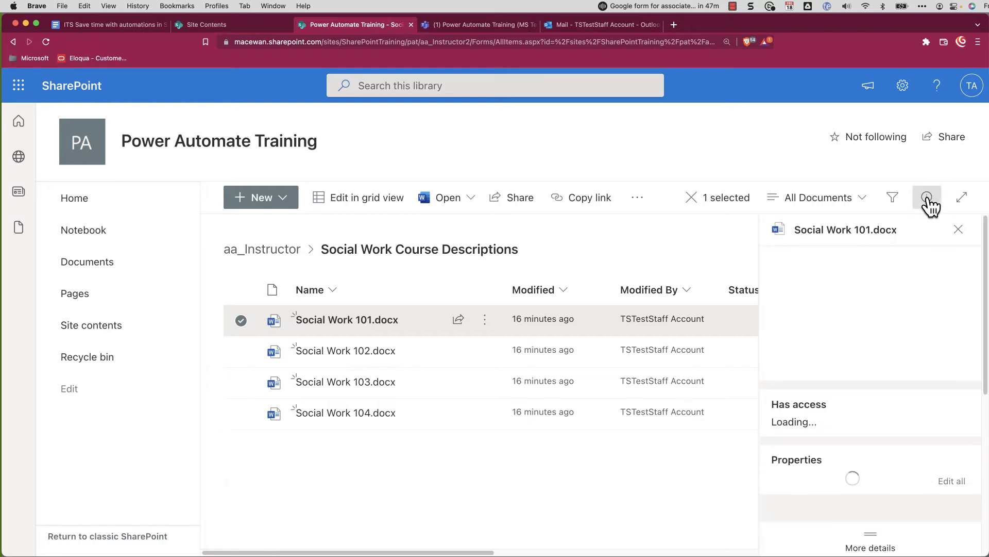
{"action": "scroll", "coordinate": [853, 395], "scroll_direction": "down", "scroll_amount": 10}
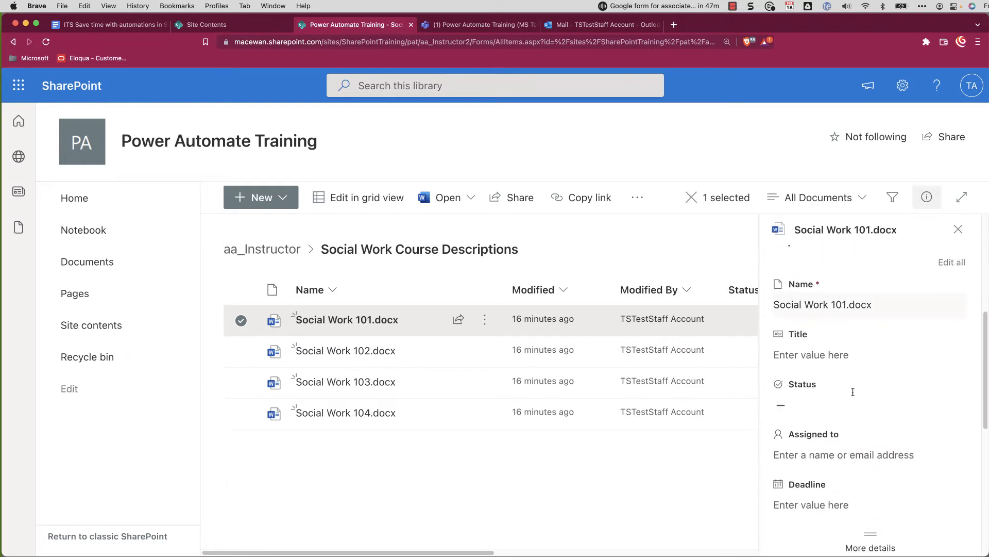
{"action": "scroll", "coordinate": [802, 437], "scroll_direction": "down", "scroll_amount": 2}
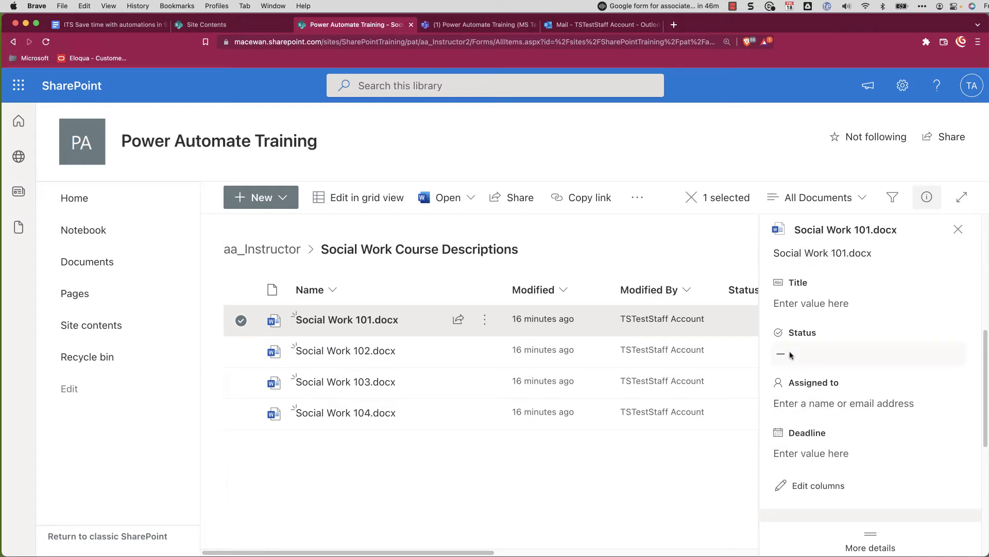
{"action": "left_click", "coordinate": [789, 354]}
{"action": "left_click", "coordinate": [810, 393]}
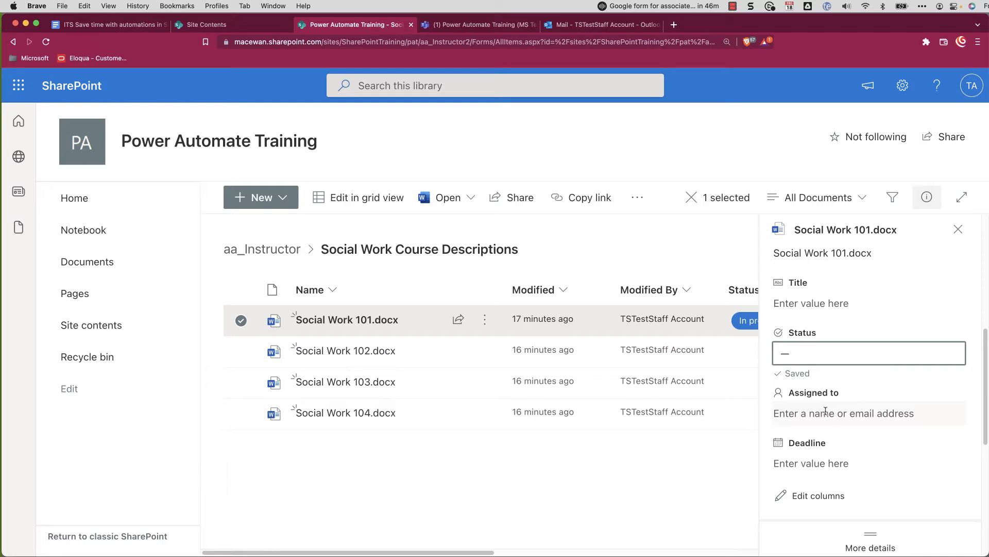
- Assign Social Work 101.docx to the test staff account and set its Deadline to 2/22/2022
{"action": "left_click", "coordinate": [827, 409]}
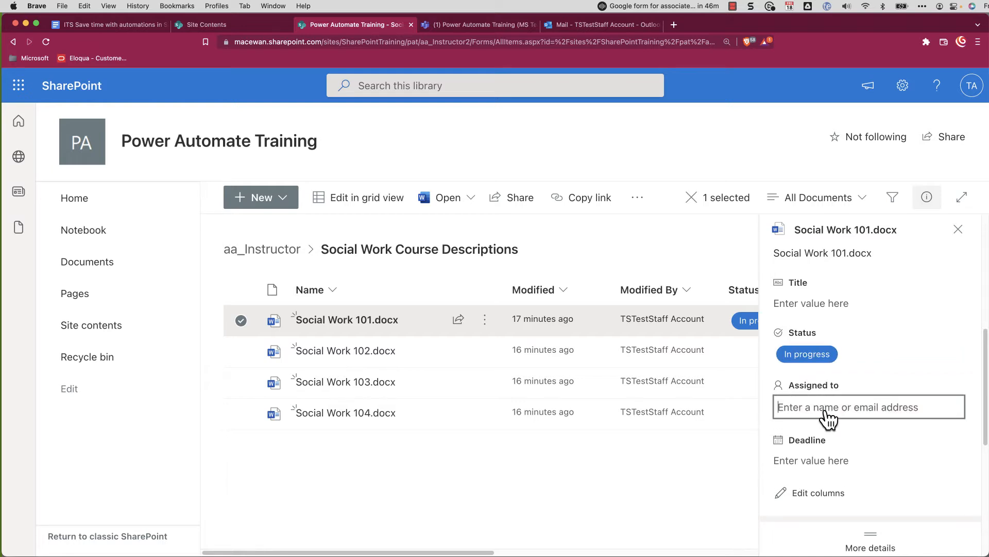
{"action": "type", "text": "tstestst"}
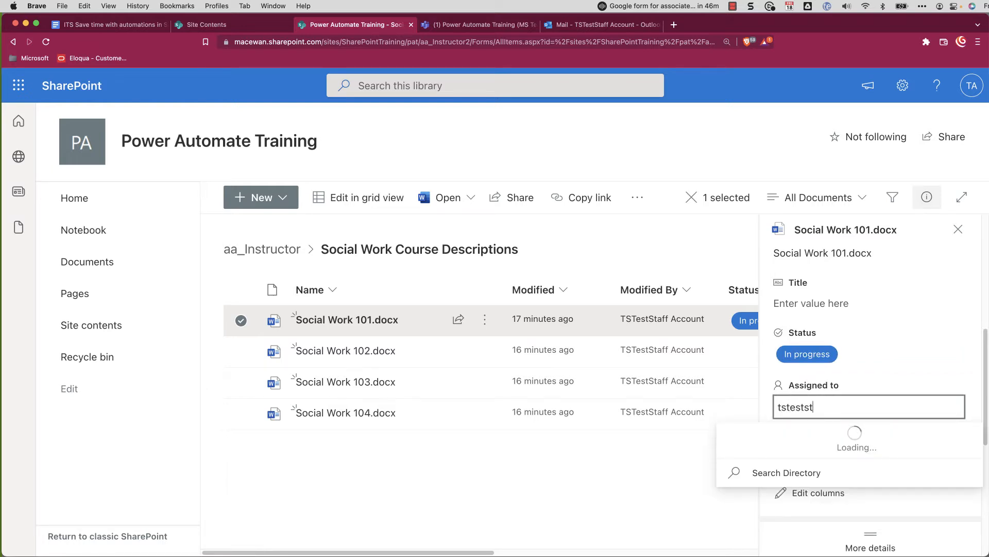
{"action": "left_click", "coordinate": [807, 444]}
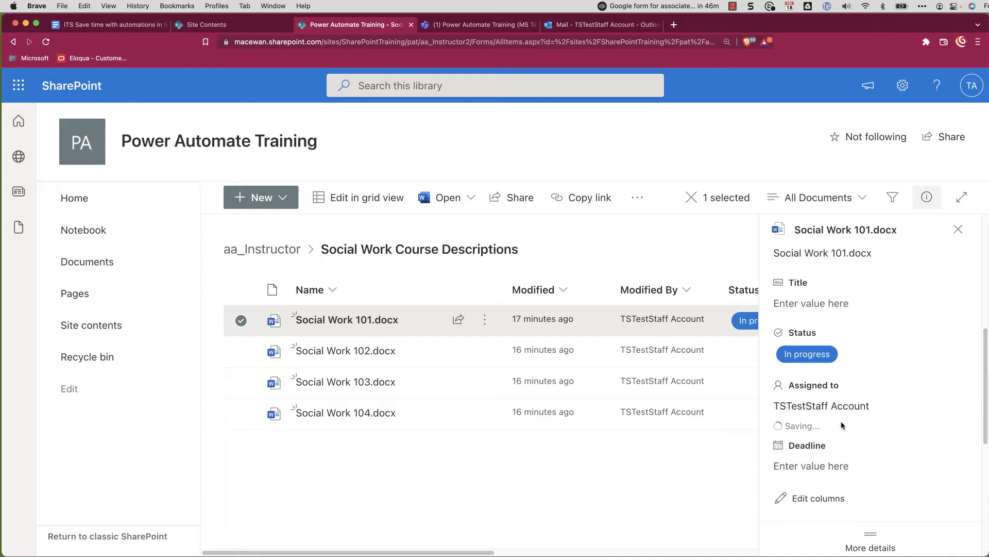
{"action": "left_click", "coordinate": [807, 467]}
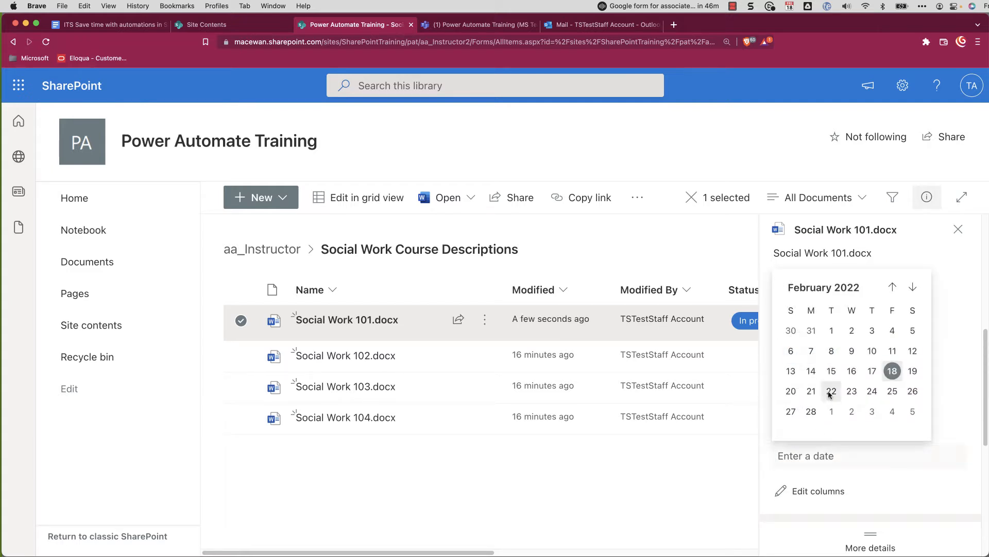
{"action": "left_click", "coordinate": [831, 392]}
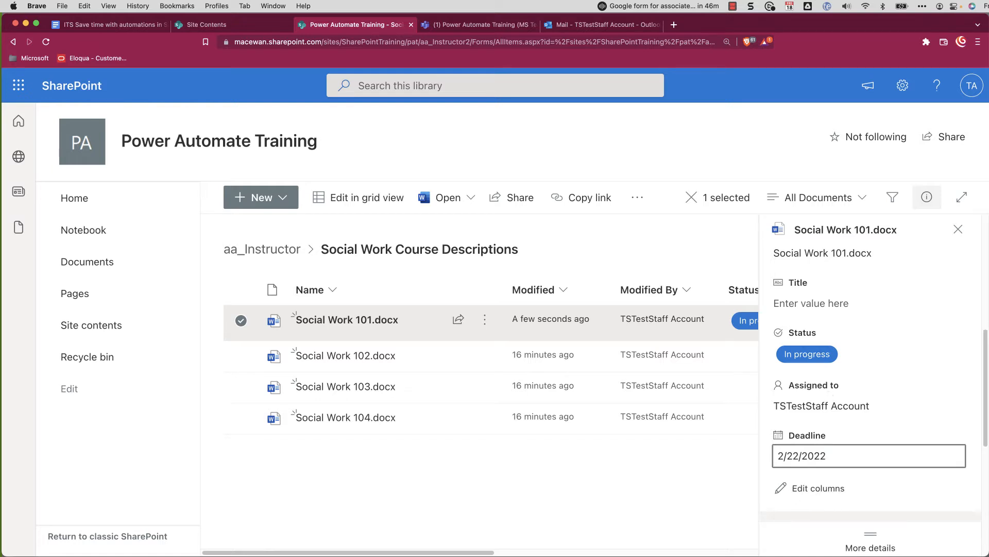
{"action": "left_click", "coordinate": [958, 230]}
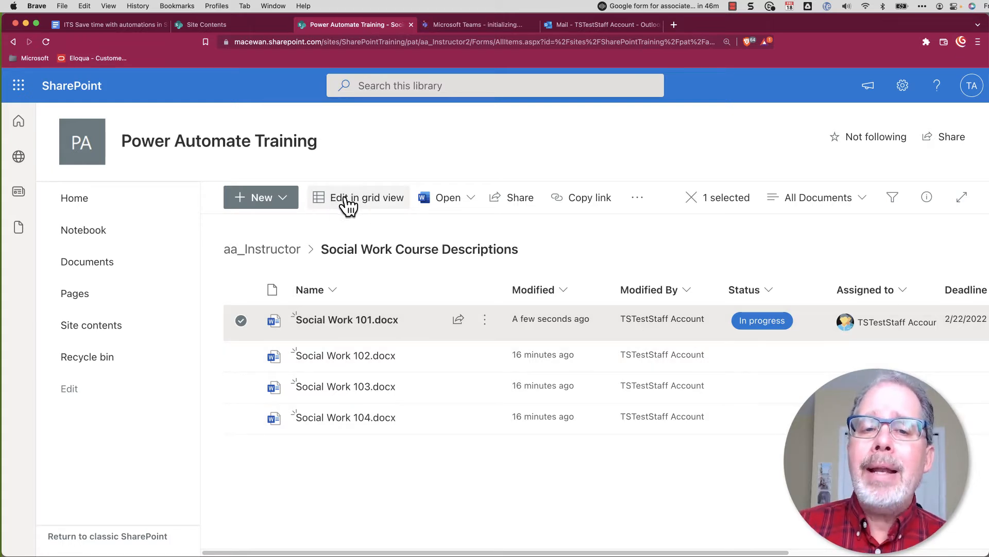
- Edit the folder in grid view and fill the In progress status down from Social Work 101.docx to the other three documents
{"action": "left_click", "coordinate": [348, 205]}
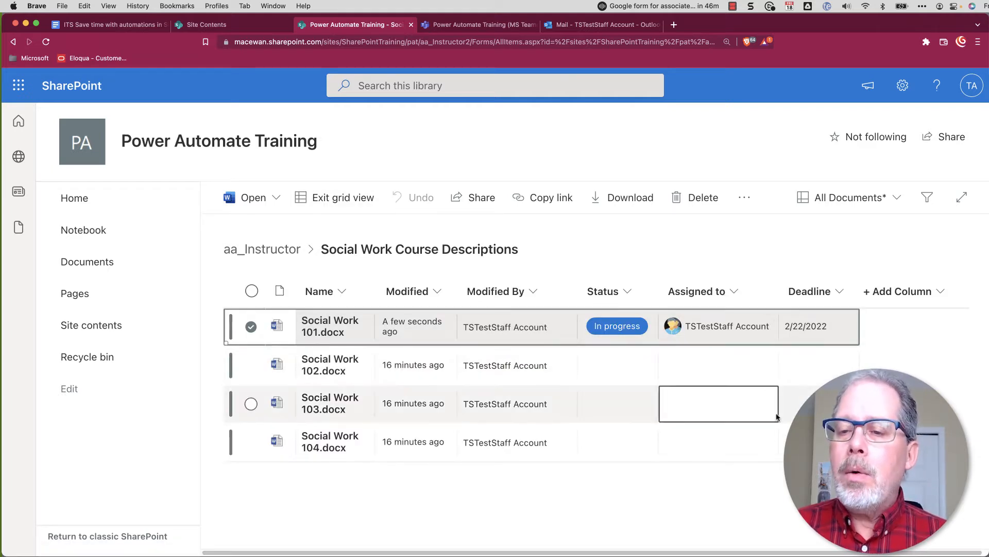
{"action": "left_click", "coordinate": [641, 333]}
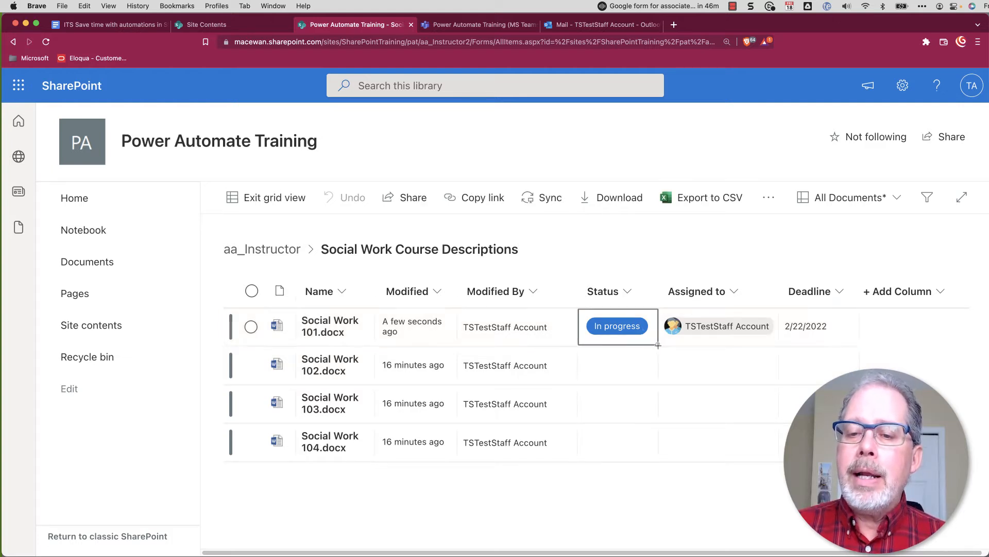
{"action": "left_click_drag", "start_coordinate": [658, 344], "coordinate": [654, 449]}
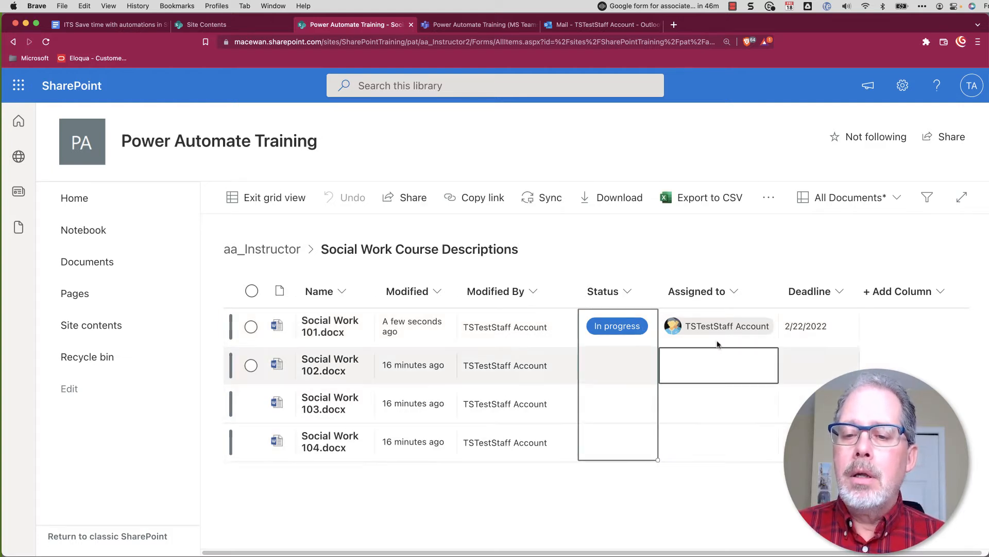
- Fill the Assigned to account and the 2/22/2022 Deadline down from Social Work 101.docx to the other three documents
{"action": "left_click", "coordinate": [726, 330]}
{"action": "left_click_drag", "start_coordinate": [778, 345], "coordinate": [770, 459]}
{"action": "left_click", "coordinate": [831, 326]}
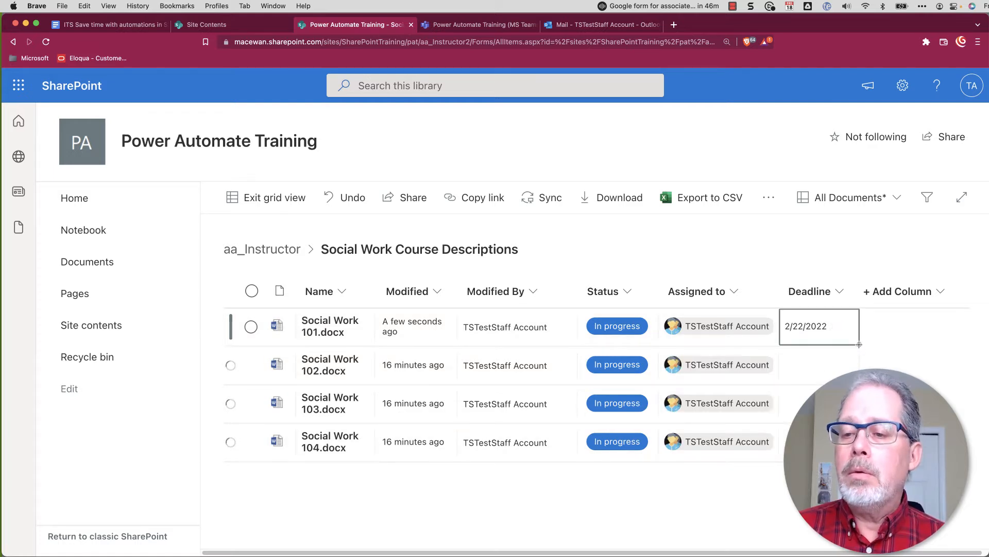
{"action": "left_click_drag", "start_coordinate": [859, 345], "coordinate": [859, 454]}
{"action": "left_click", "coordinate": [616, 374]}
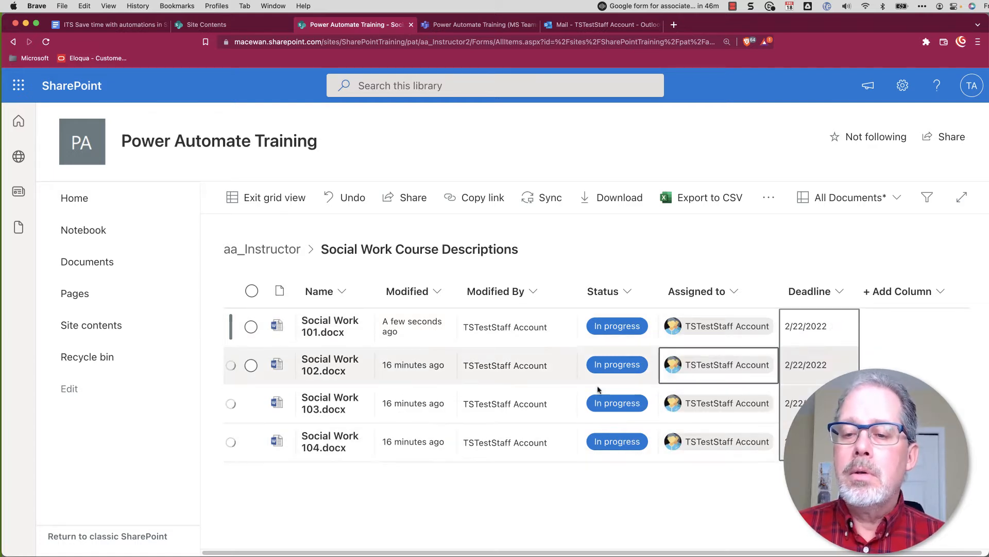
- Clear the Status of Social Work 102.docx in grid view and narrow the Name column back in the normal list view
{"action": "left_click", "coordinate": [663, 367]}
{"action": "left_click", "coordinate": [628, 369]}
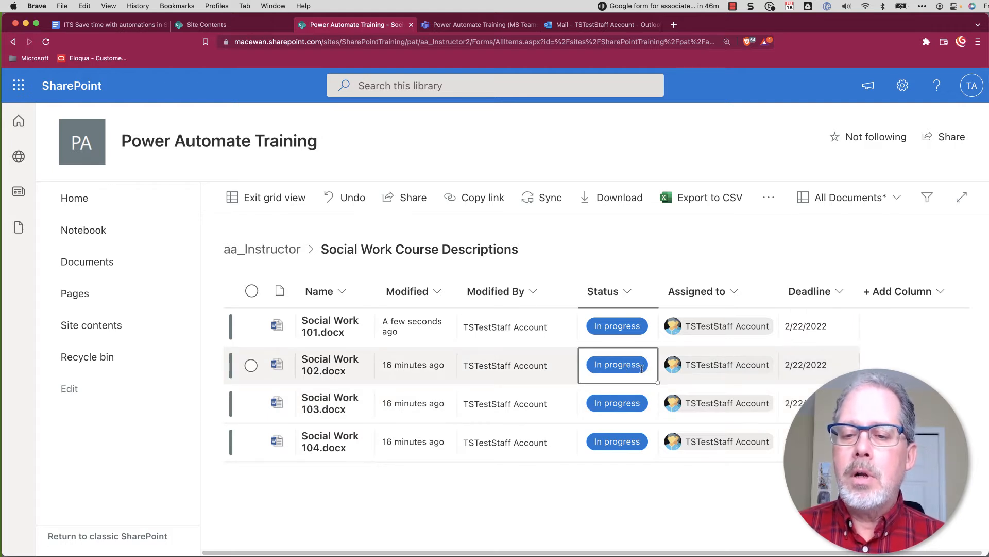
{"action": "left_click", "coordinate": [646, 367]}
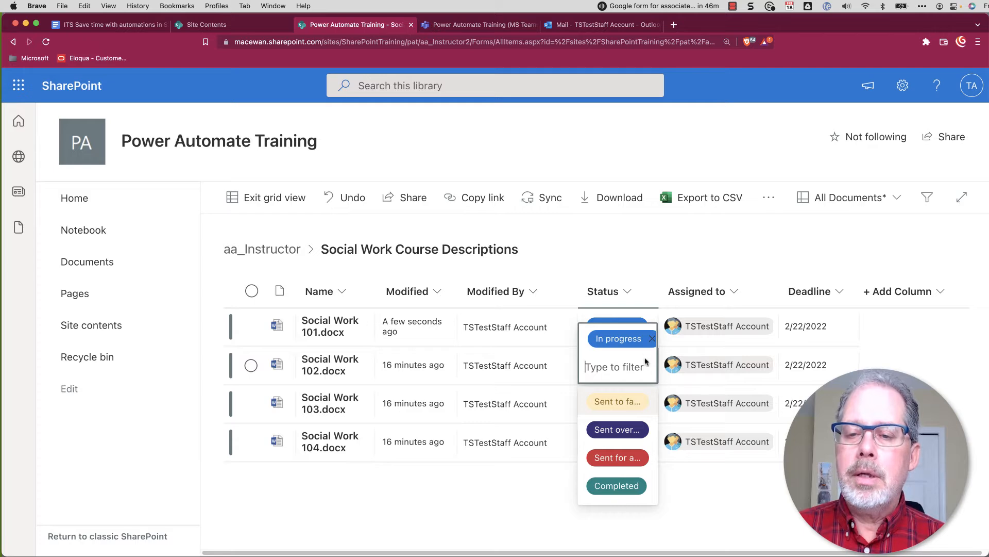
{"action": "left_click", "coordinate": [652, 339]}
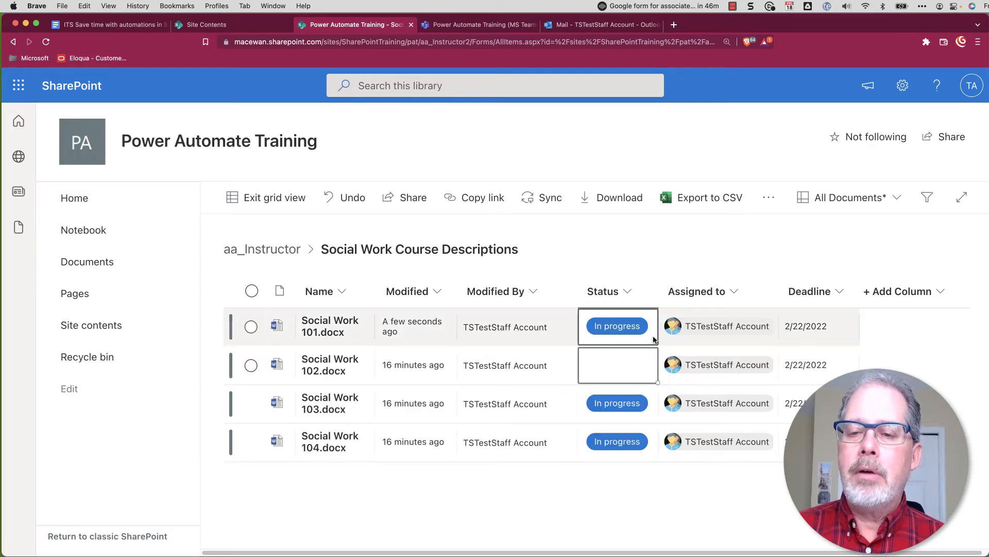
{"action": "left_click", "coordinate": [268, 200]}
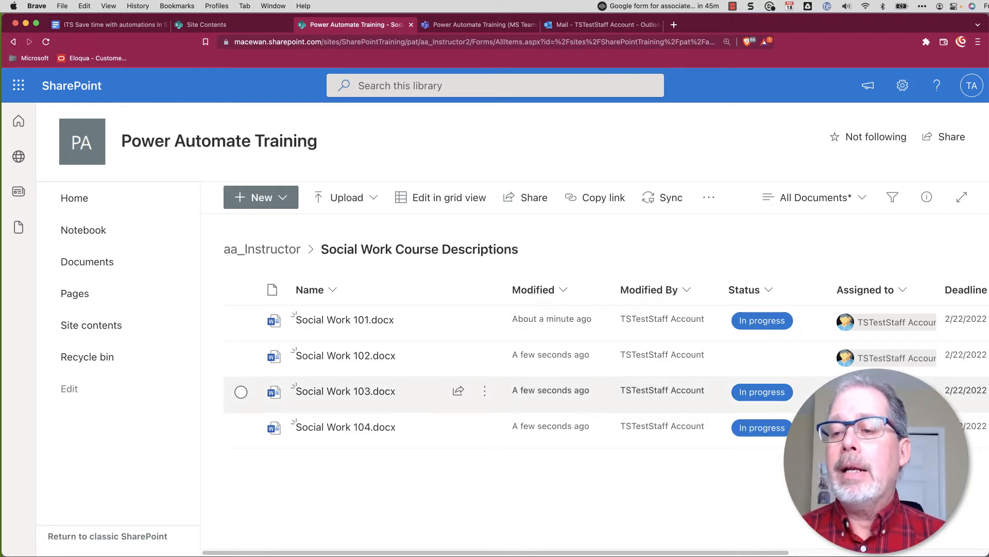
{"action": "left_click_drag", "start_coordinate": [503, 287], "coordinate": [431, 287]}
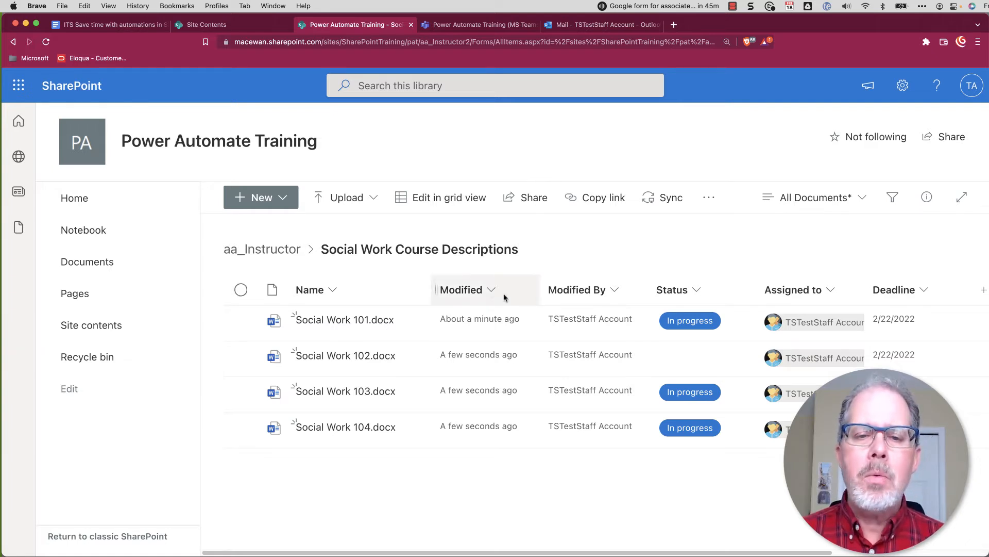
- Open Power Automate in a new tab from the full list of Office apps
{"action": "left_click", "coordinate": [479, 25]}
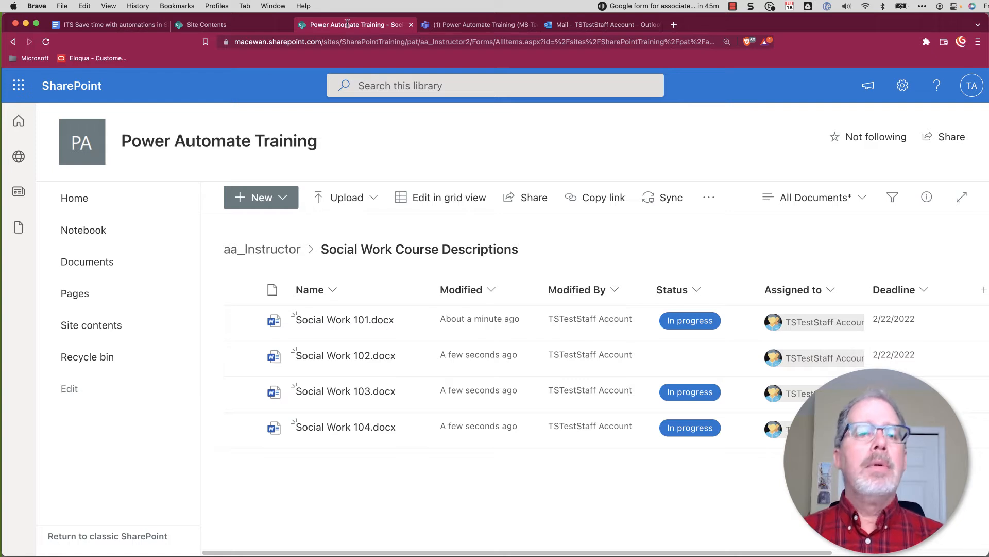
{"action": "left_click", "coordinate": [21, 87]}
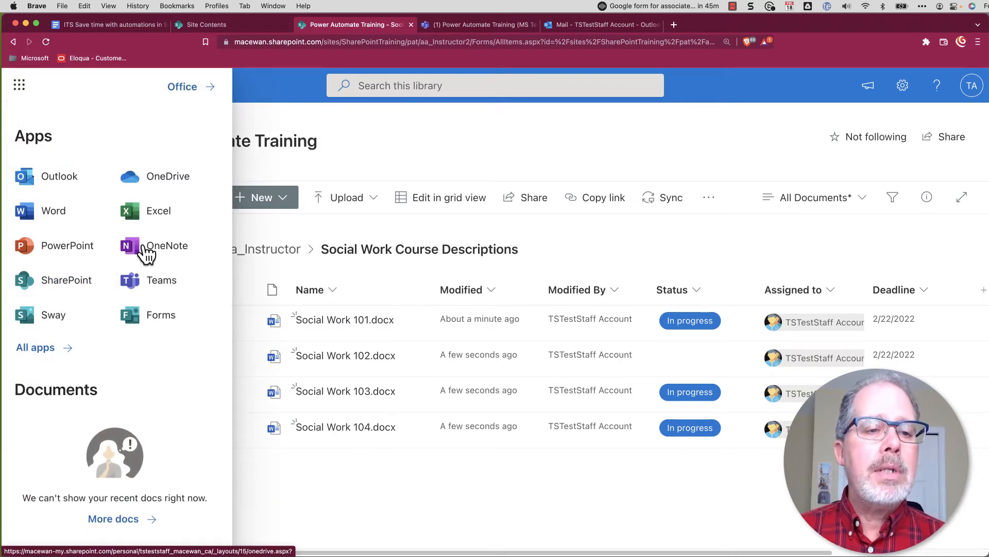
{"action": "left_click", "coordinate": [46, 349]}
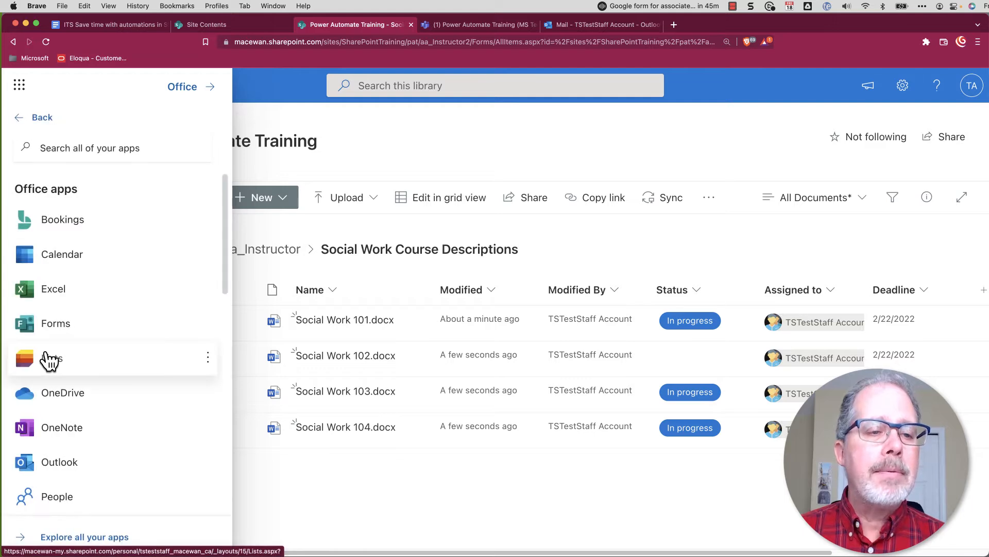
{"action": "scroll", "coordinate": [129, 260], "scroll_direction": "down", "scroll_amount": 2}
{"action": "scroll", "coordinate": [129, 260], "scroll_direction": "down", "scroll_amount": 5}
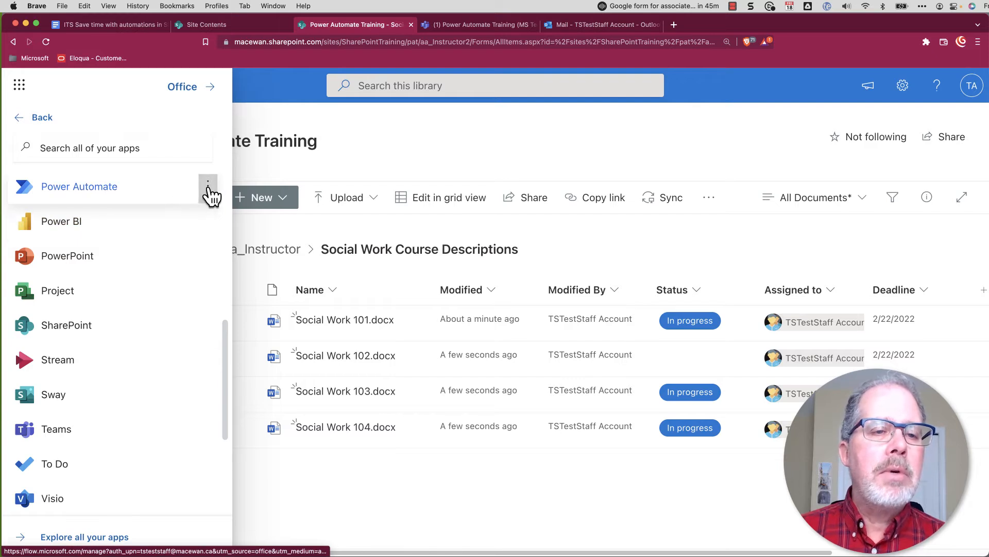
{"action": "left_click", "coordinate": [208, 186]}
{"action": "left_click", "coordinate": [246, 218]}
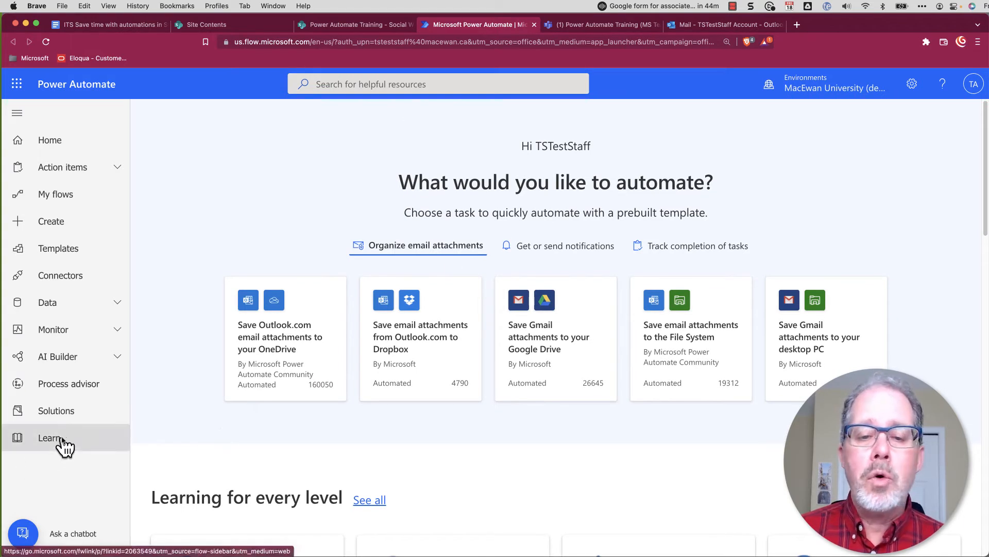
- Search the Power Automate flow templates for "Post a message to Microsoft Teams for a selected file"
{"action": "scroll", "coordinate": [256, 371], "scroll_direction": "down", "scroll_amount": 6}
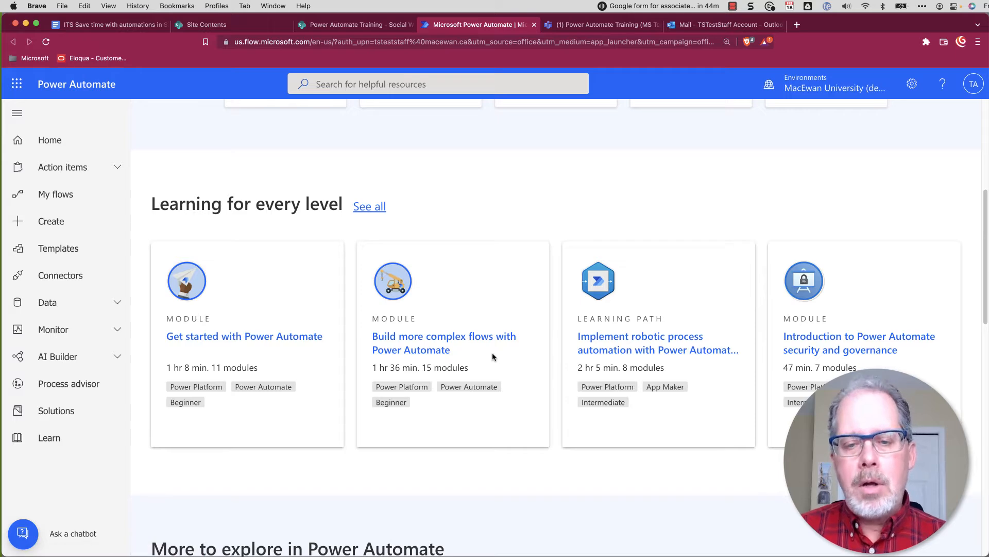
{"action": "scroll", "coordinate": [686, 355], "scroll_direction": "up", "scroll_amount": 1}
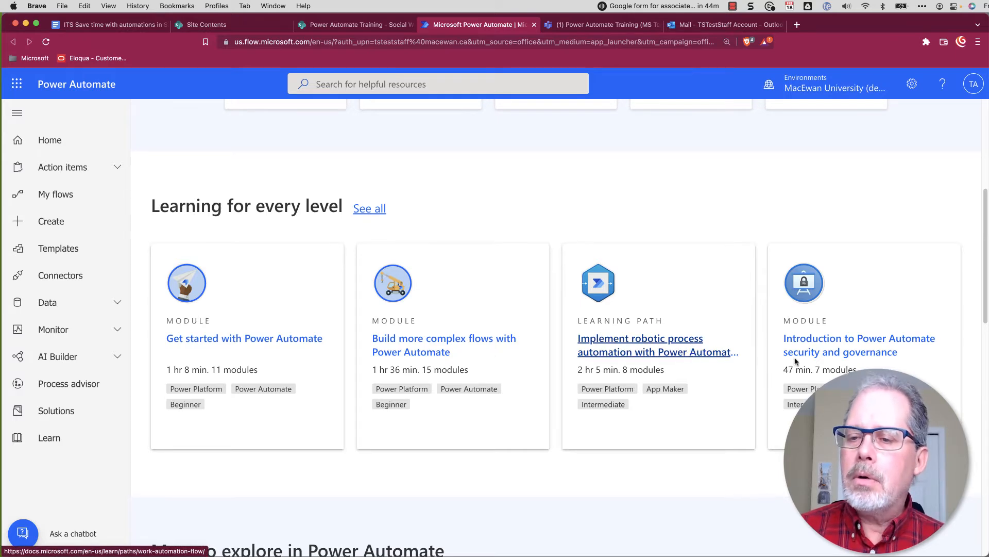
{"action": "scroll", "coordinate": [685, 361], "scroll_direction": "up", "scroll_amount": 6}
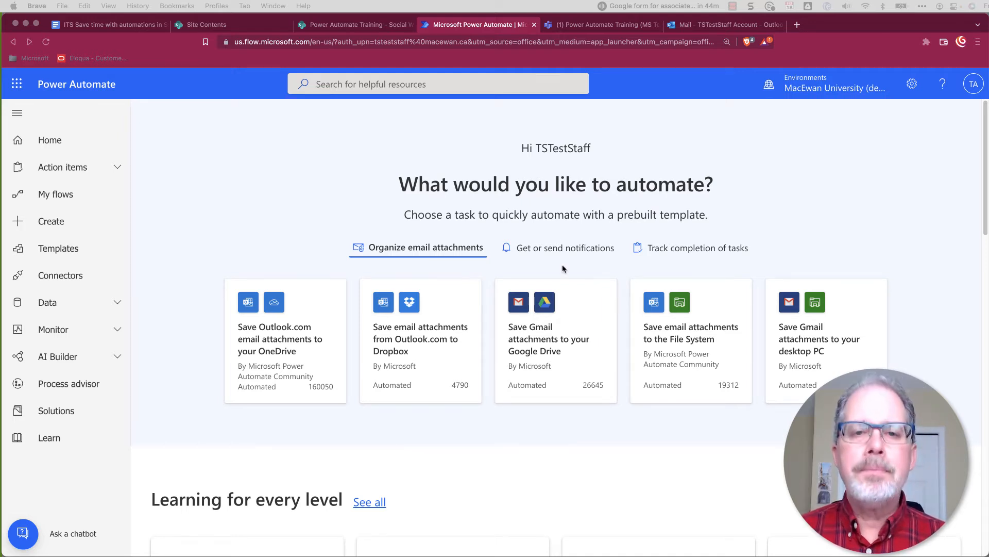
{"action": "left_click", "coordinate": [392, 82]}
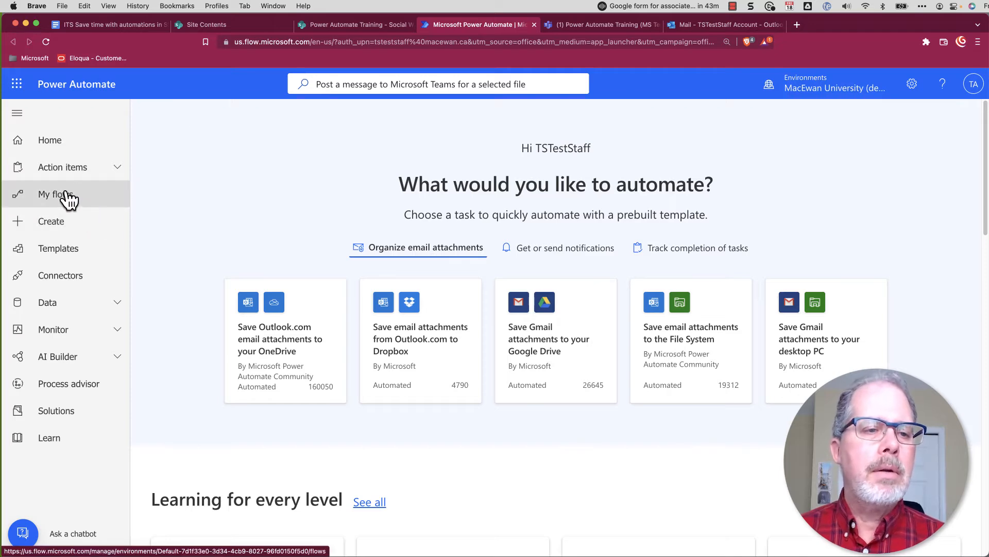
{"action": "left_click", "coordinate": [62, 249]}
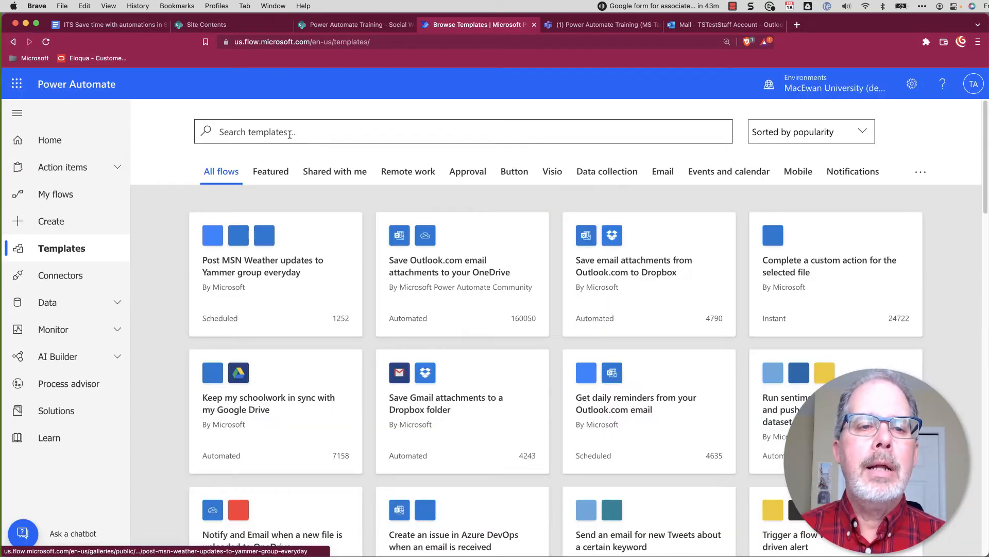
{"action": "left_click", "coordinate": [288, 135]}
{"action": "type", "text": "Post a message to Microsoft Teams for a selected file"}
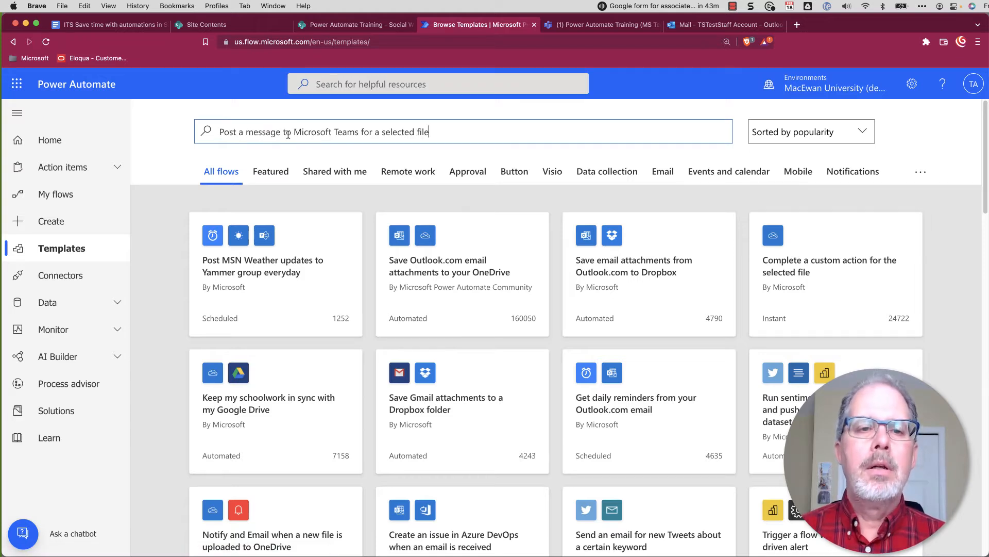
{"action": "key", "text": "Return"}
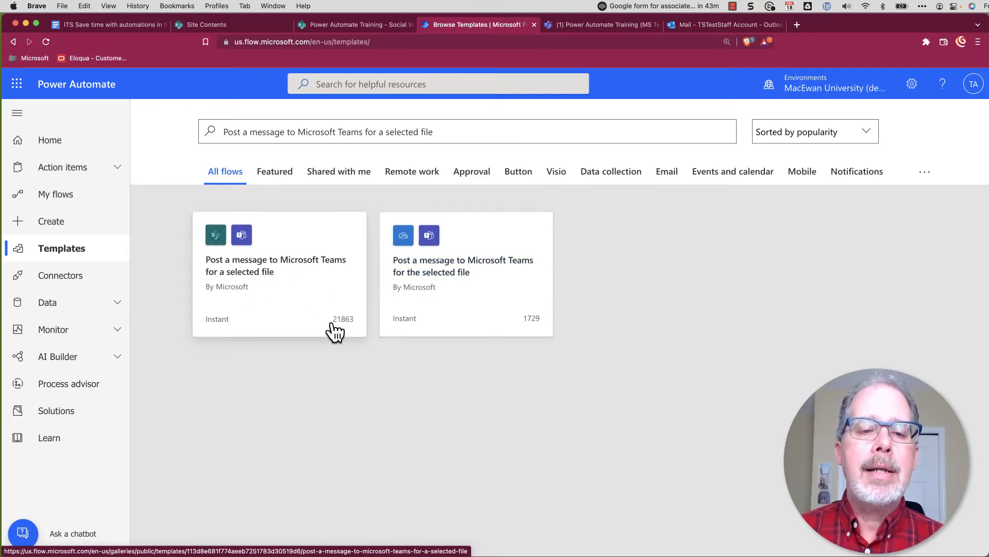
- Start a flow from the SharePoint template "Post a message to Microsoft Teams for a selected file", accepting its connections, and review its steps
{"action": "left_click", "coordinate": [257, 273]}
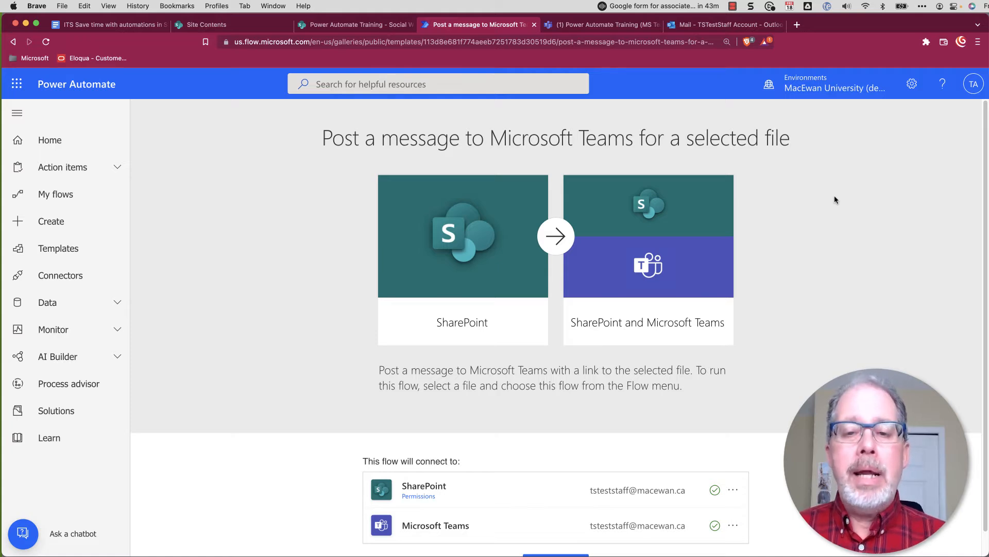
{"action": "scroll", "coordinate": [843, 230], "scroll_direction": "down", "scroll_amount": 1}
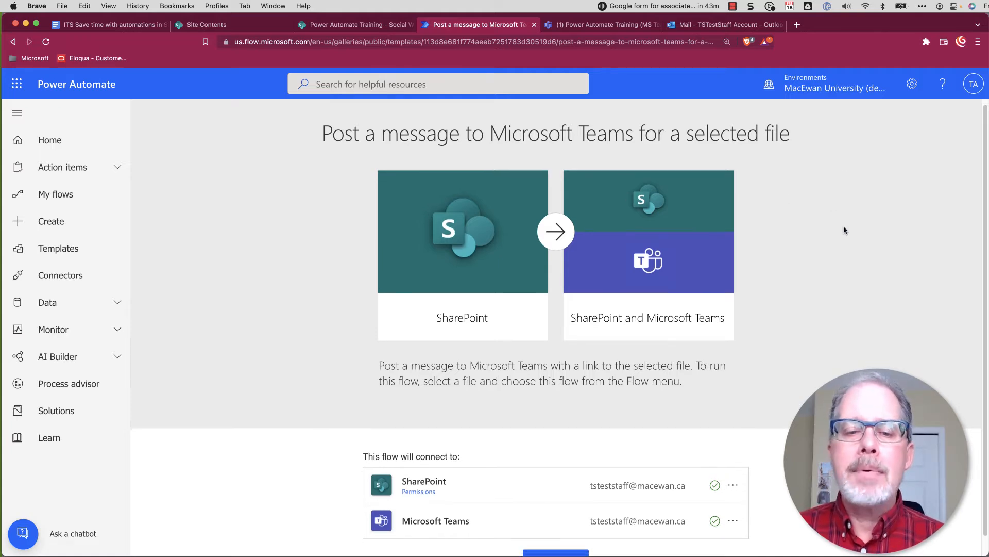
{"action": "scroll", "coordinate": [843, 230], "scroll_direction": "down", "scroll_amount": 1}
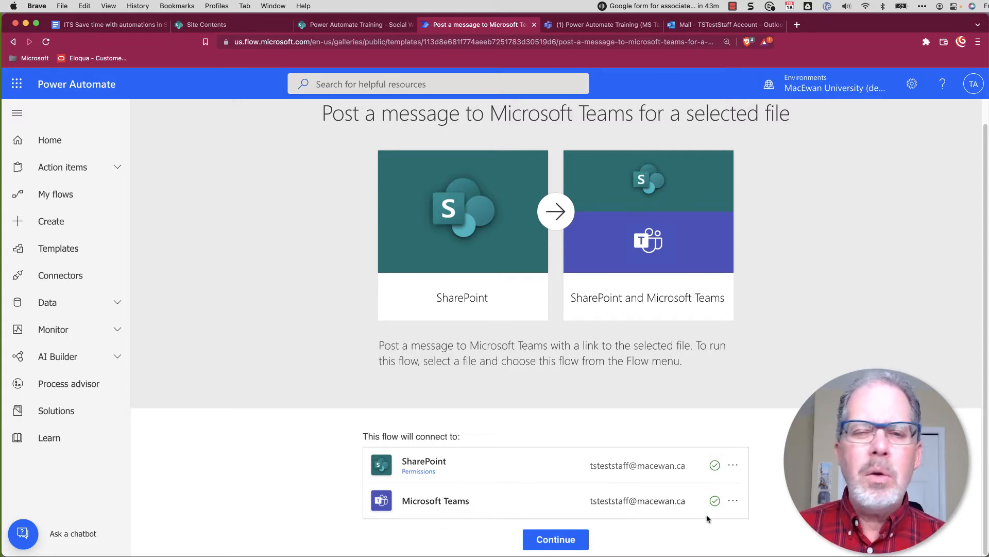
{"action": "left_click", "coordinate": [564, 543]}
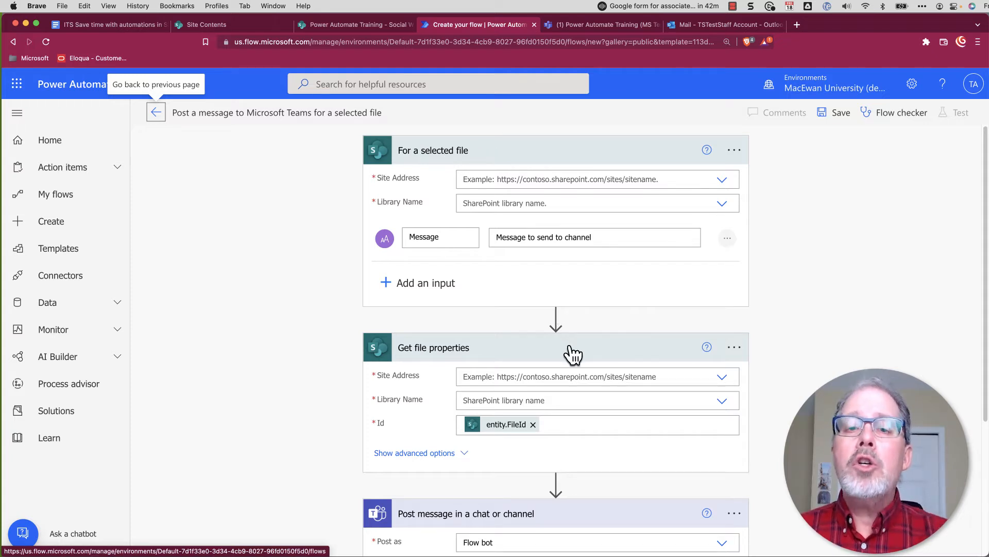
{"action": "scroll", "coordinate": [571, 352], "scroll_direction": "down", "scroll_amount": 2}
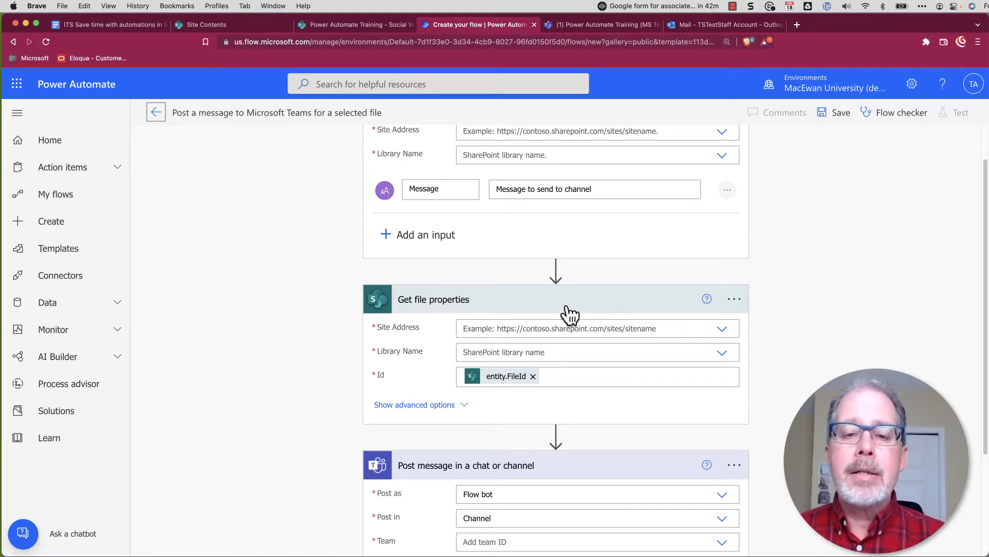
{"action": "scroll", "coordinate": [569, 311], "scroll_direction": "down", "scroll_amount": 5}
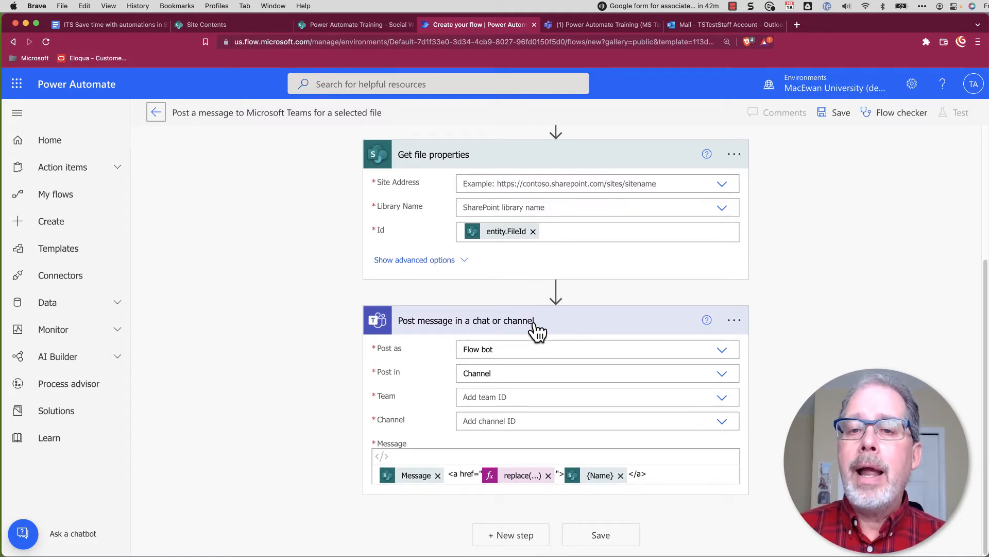
{"action": "scroll", "coordinate": [536, 329], "scroll_direction": "up", "scroll_amount": 4}
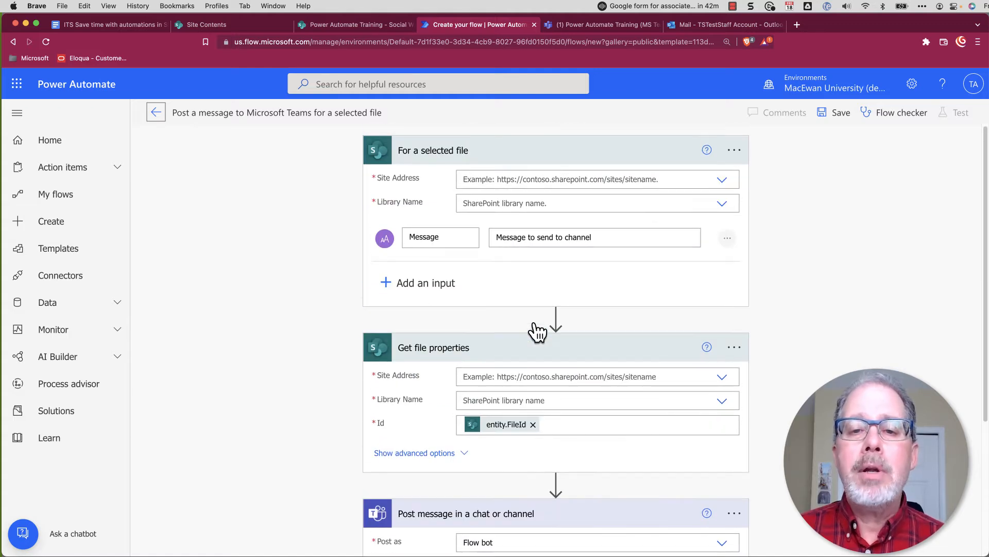
- Switch to SharePoint and check the home page address of the Power Automate Training site
{"action": "left_click", "coordinate": [723, 181]}
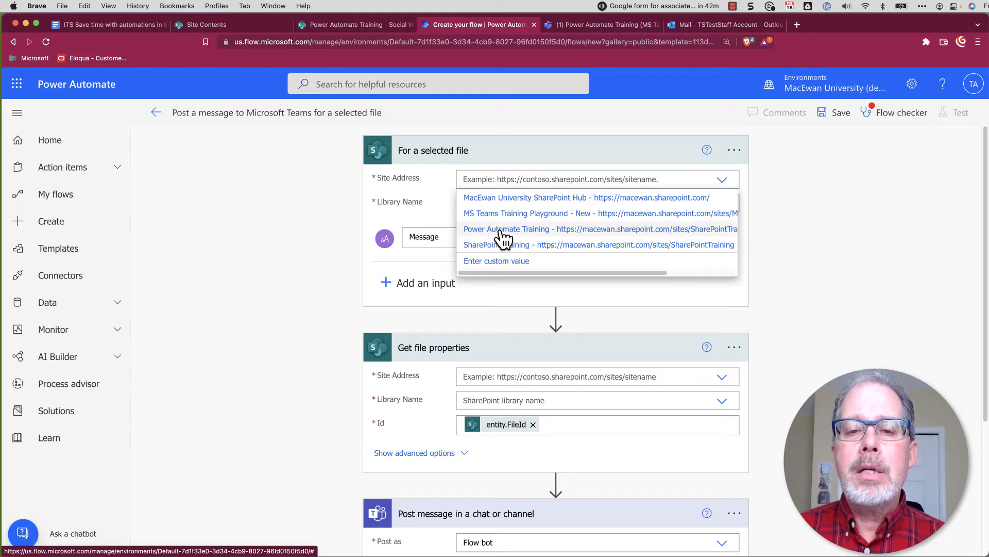
{"action": "left_click", "coordinate": [603, 160]}
{"action": "left_click", "coordinate": [356, 24]}
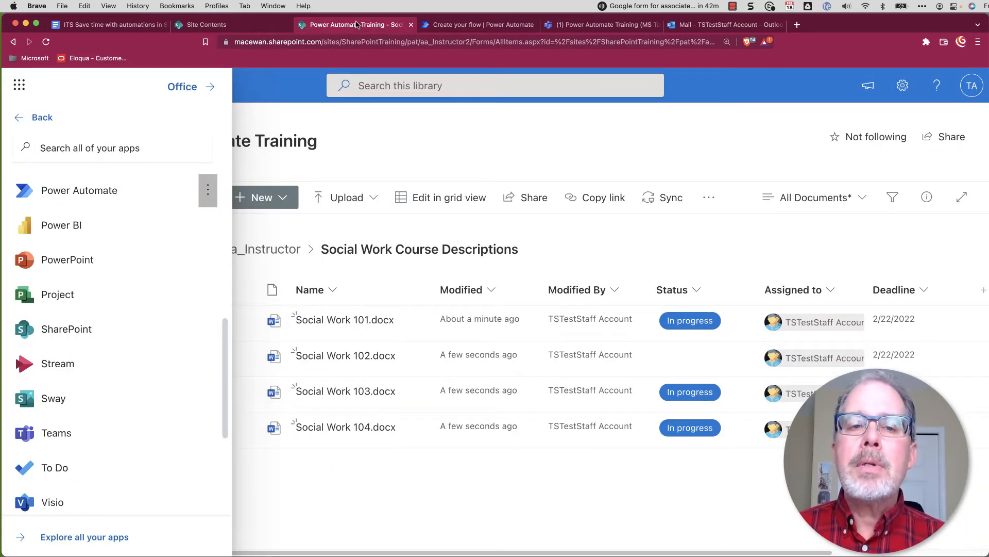
{"action": "left_click", "coordinate": [420, 130]}
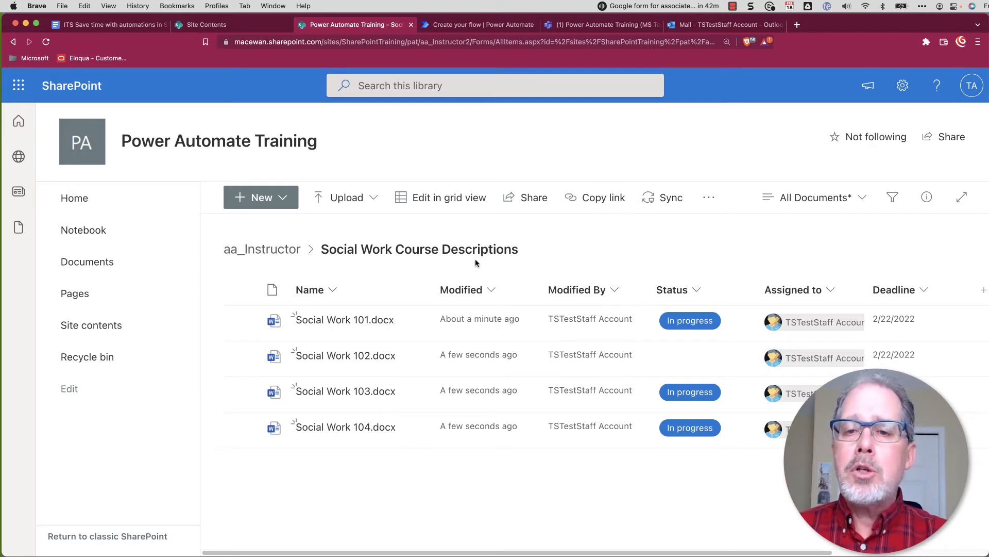
{"action": "left_click", "coordinate": [85, 201]}
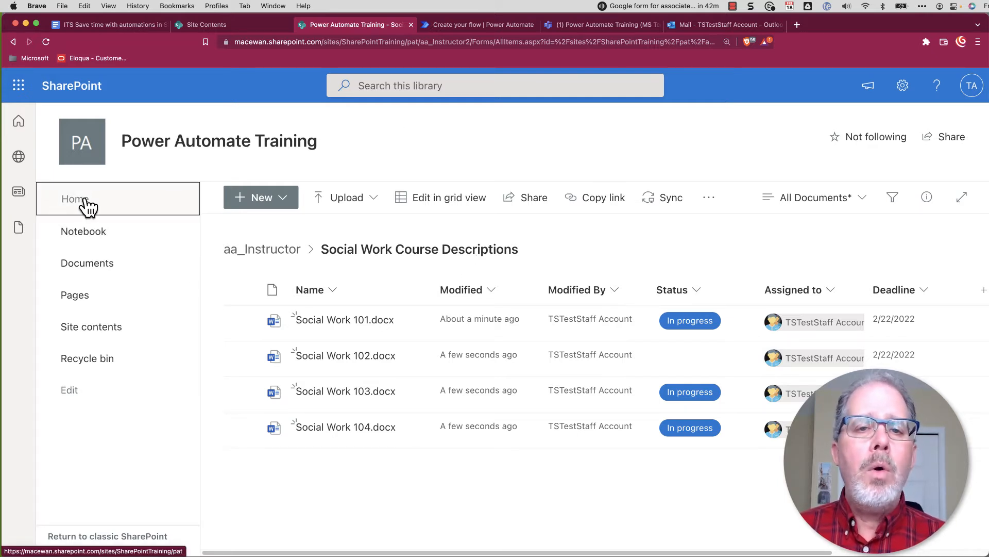
{"action": "left_click", "coordinate": [300, 40]}
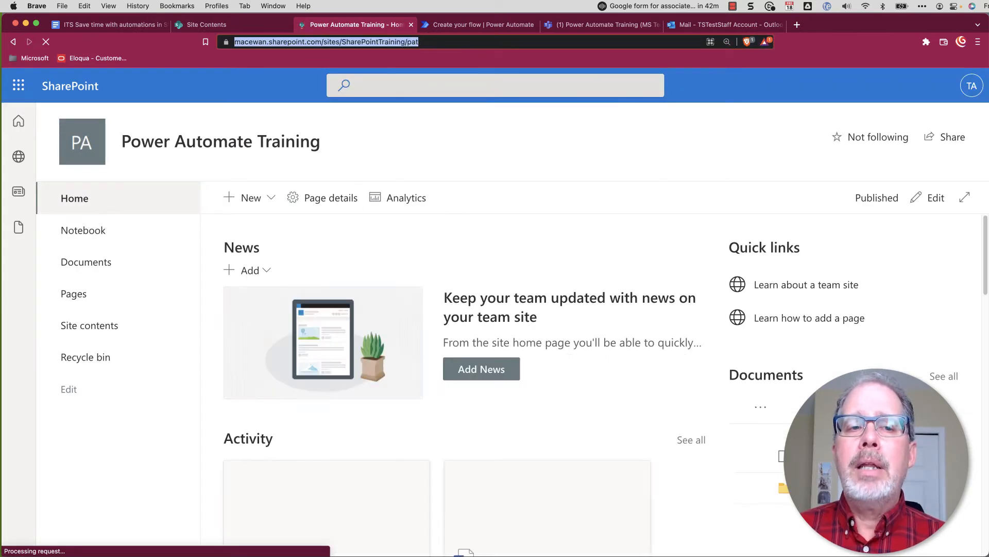
{"action": "left_click", "coordinate": [15, 45]}
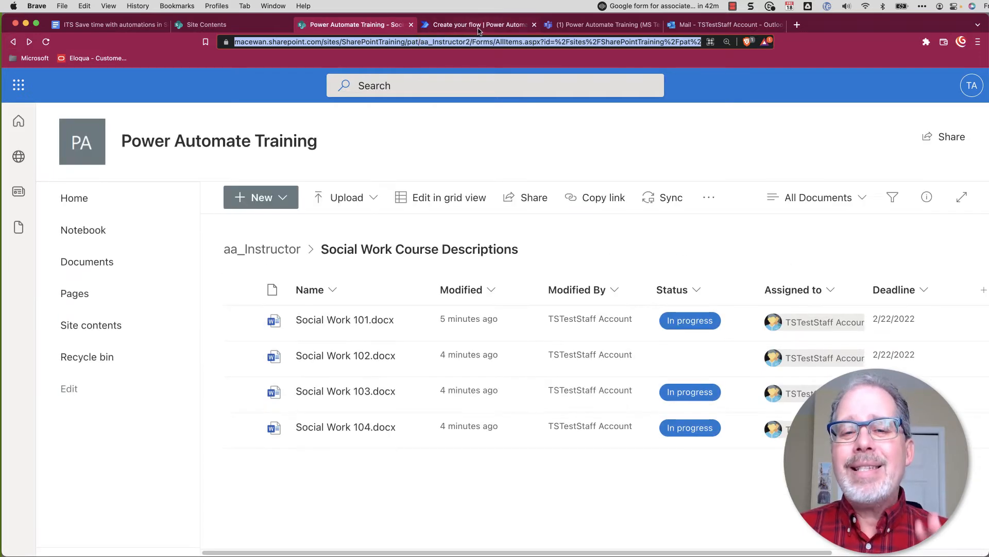
- Switch to Power Automate and set the selected-file trigger's site address to Power Automate Training and its library to aa_Instructor
{"action": "left_click", "coordinate": [478, 26]}
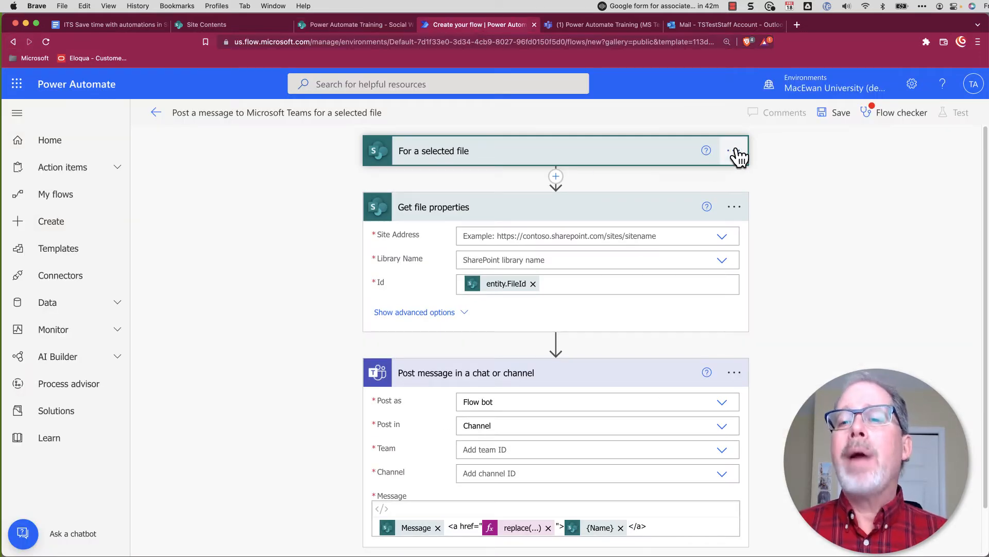
{"action": "left_click", "coordinate": [647, 155]}
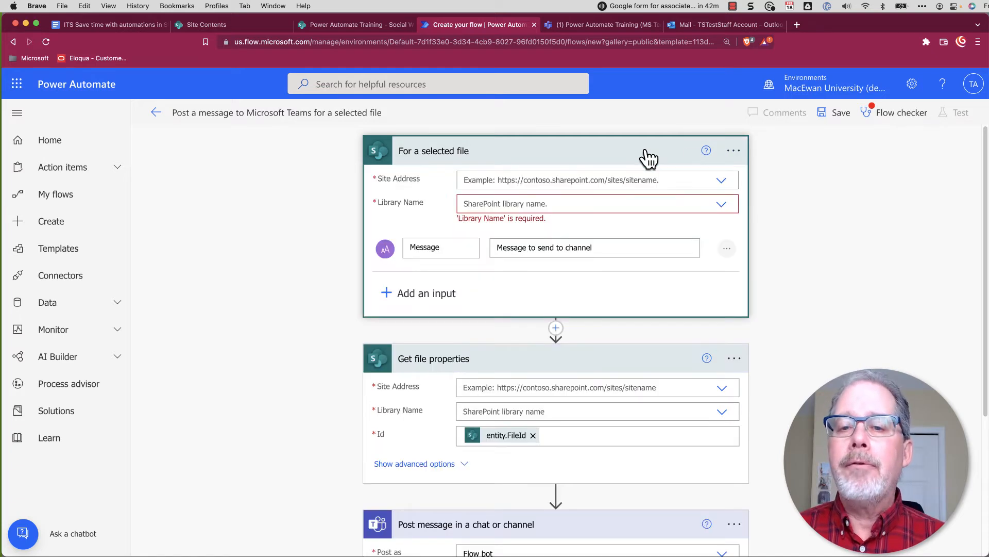
{"action": "left_click", "coordinate": [724, 182]}
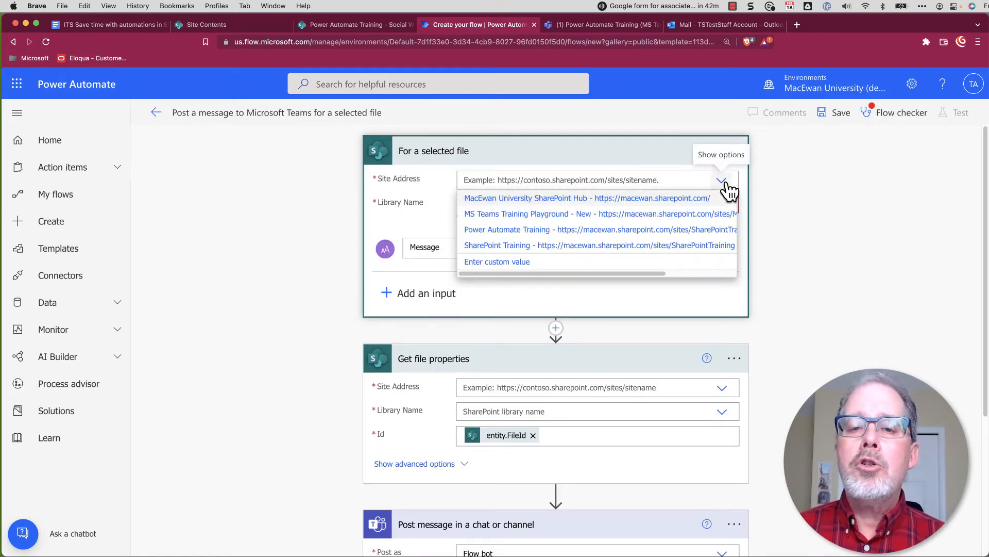
{"action": "left_click", "coordinate": [508, 236]}
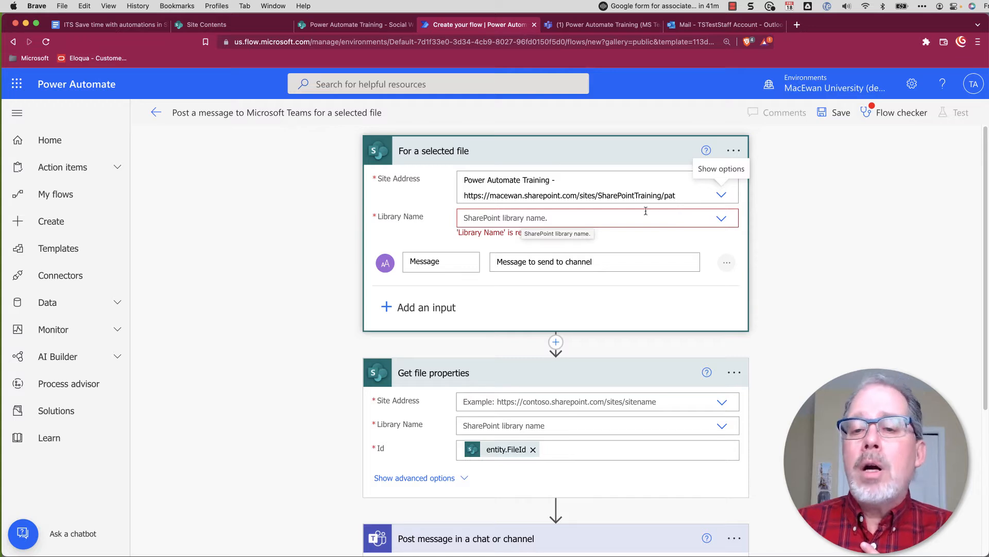
{"action": "left_click", "coordinate": [723, 220]}
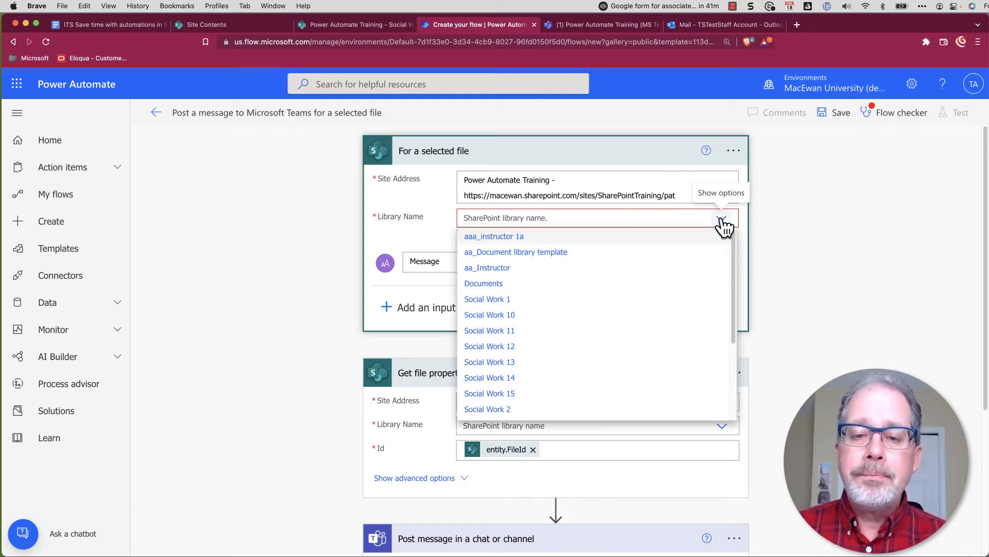
{"action": "left_click", "coordinate": [484, 270]}
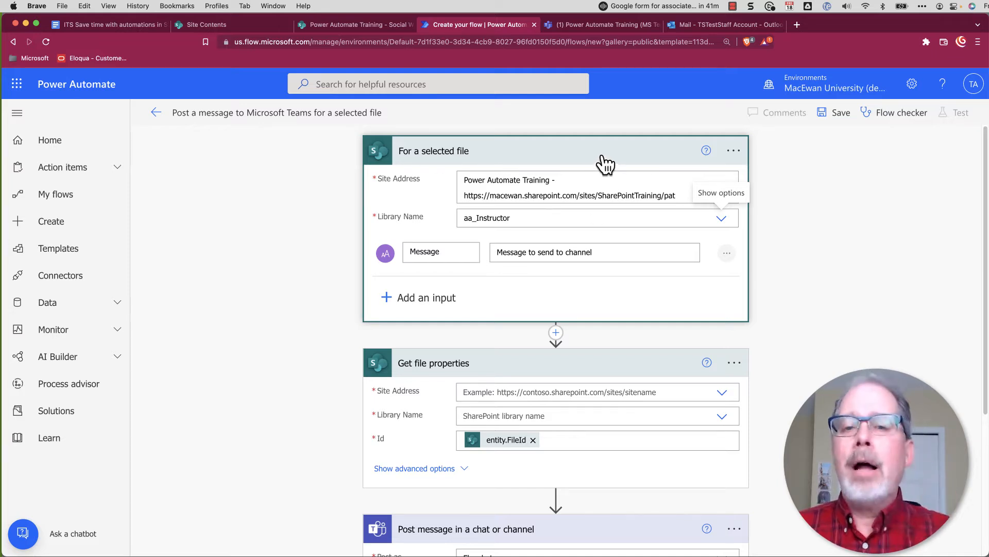
- Set the Get file properties action to the Power Automate Training site and the aa_Instructor library
{"action": "scroll", "coordinate": [708, 287], "scroll_direction": "down", "scroll_amount": 5}
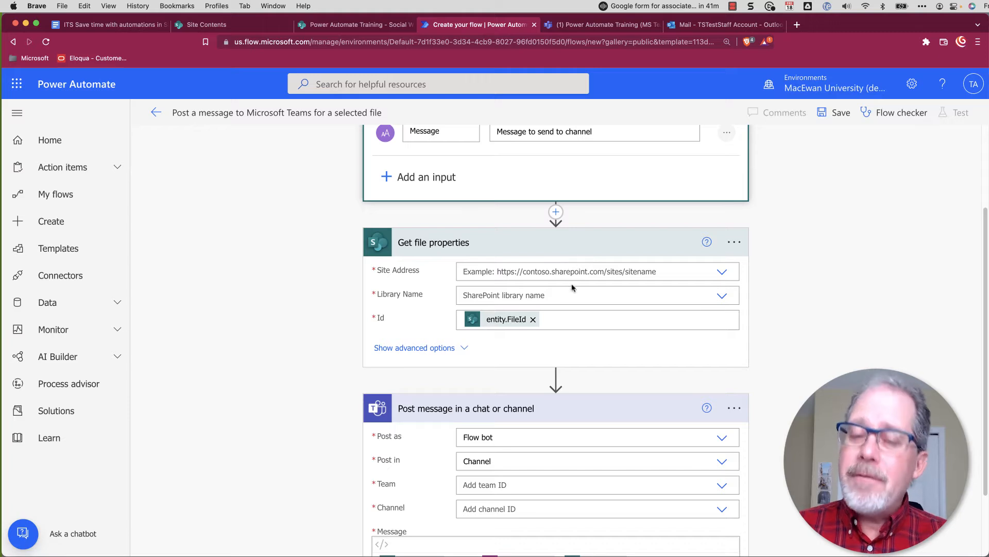
{"action": "left_click", "coordinate": [725, 274]}
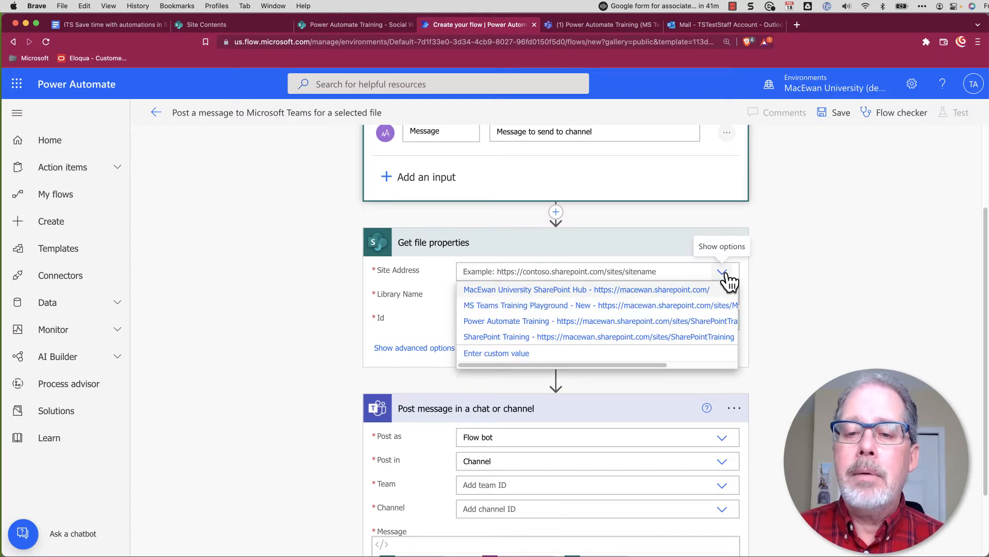
{"action": "left_click", "coordinate": [504, 320]}
{"action": "left_click", "coordinate": [722, 311]}
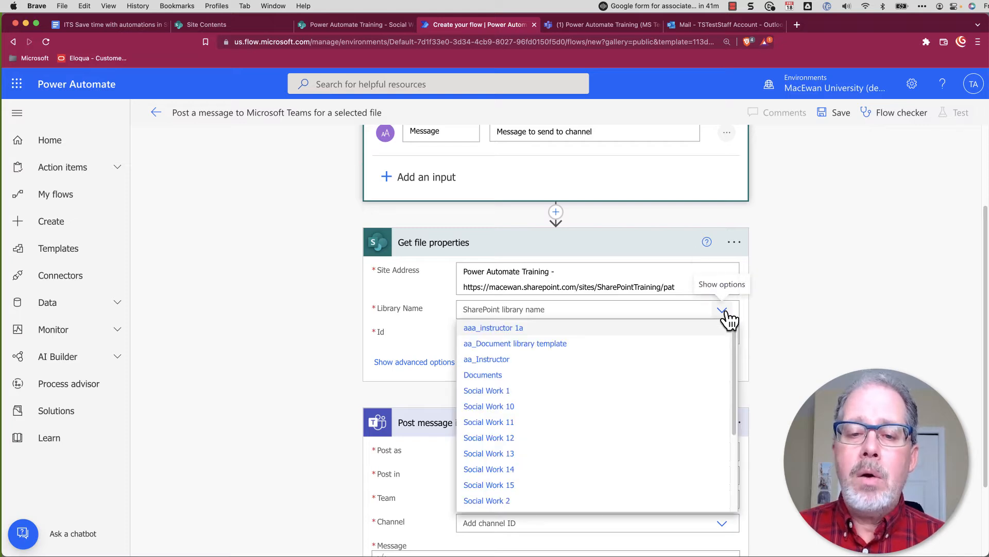
{"action": "left_click", "coordinate": [503, 364]}
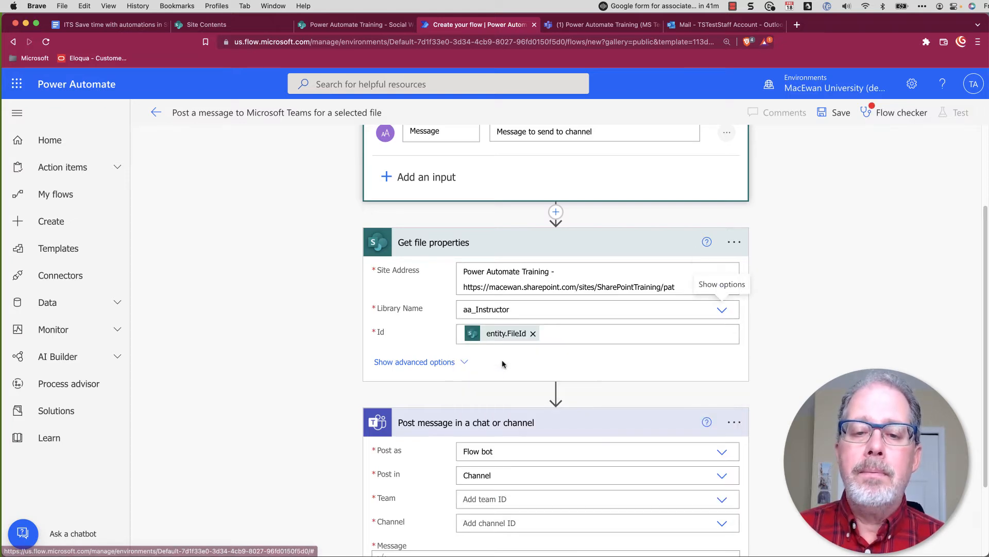
- Set the Teams message to post as User to team "MS Teams Training Playground - New", channel "Power Automate Training"
{"action": "scroll", "coordinate": [613, 360], "scroll_direction": "down", "scroll_amount": 1}
{"action": "scroll", "coordinate": [613, 361], "scroll_direction": "down", "scroll_amount": 1}
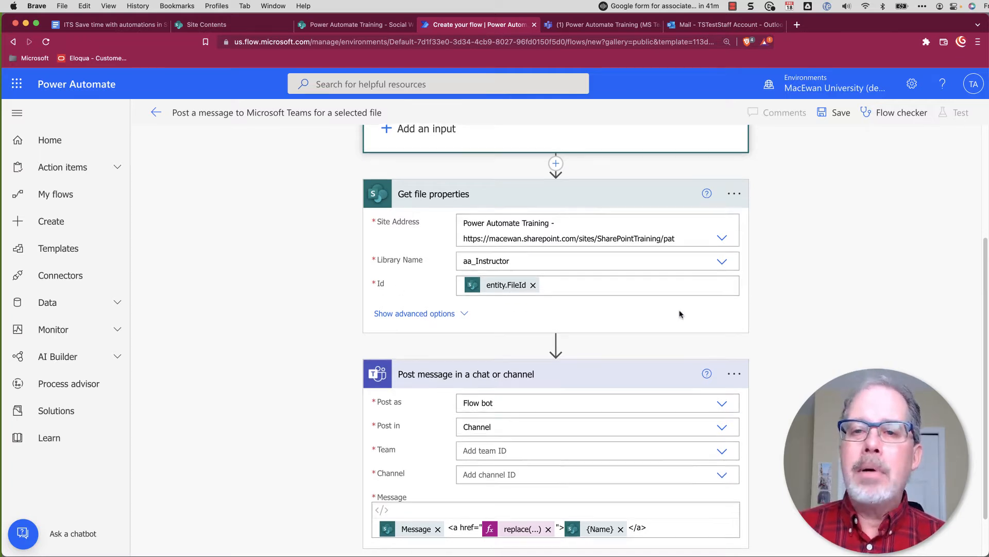
{"action": "scroll", "coordinate": [678, 311], "scroll_direction": "down", "scroll_amount": 2}
{"action": "scroll", "coordinate": [796, 323], "scroll_direction": "down", "scroll_amount": 1}
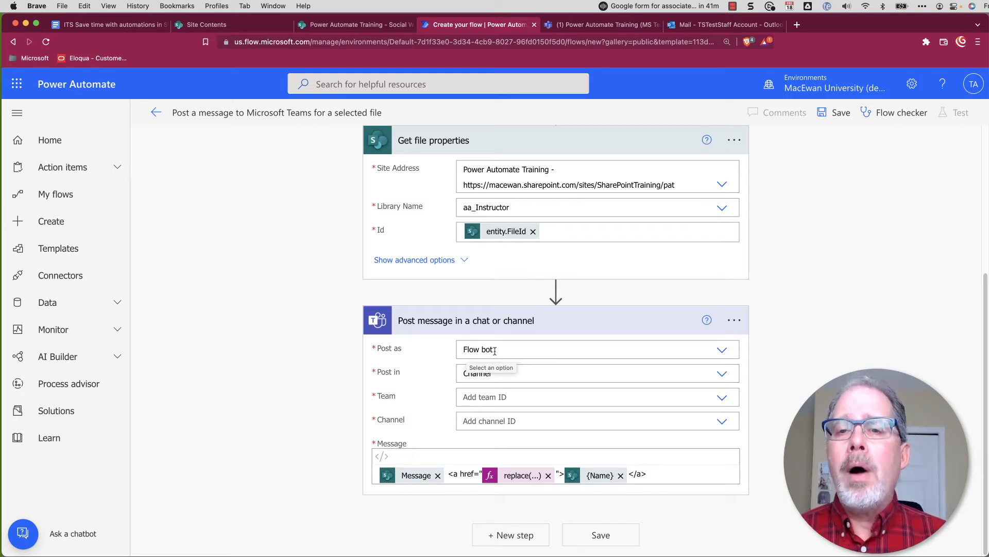
{"action": "left_click", "coordinate": [723, 352]}
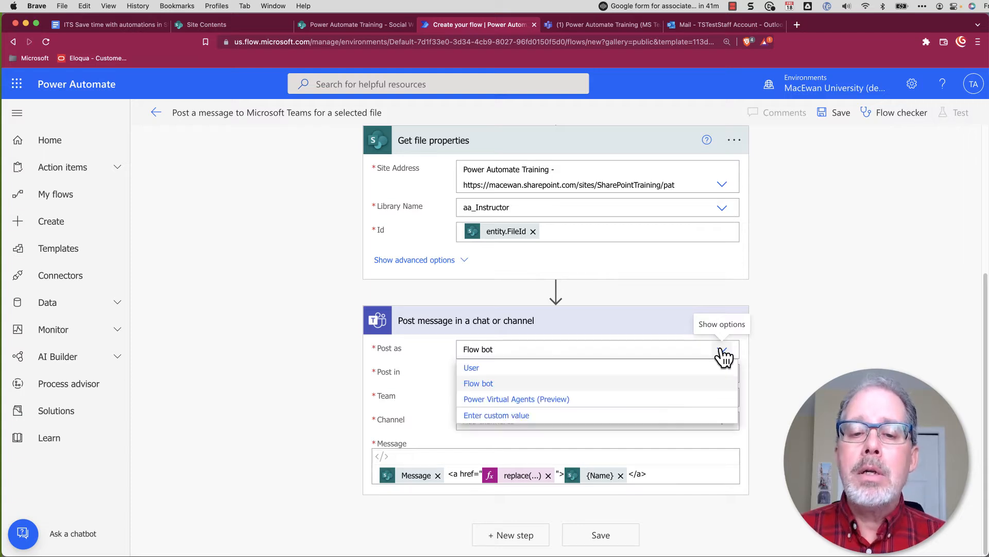
{"action": "left_click", "coordinate": [479, 369]}
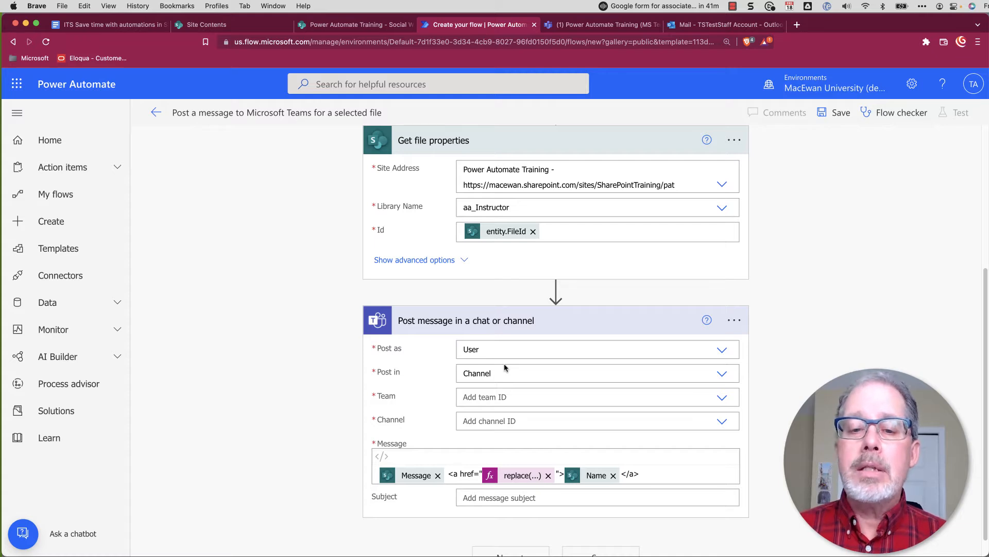
{"action": "left_click", "coordinate": [726, 402]}
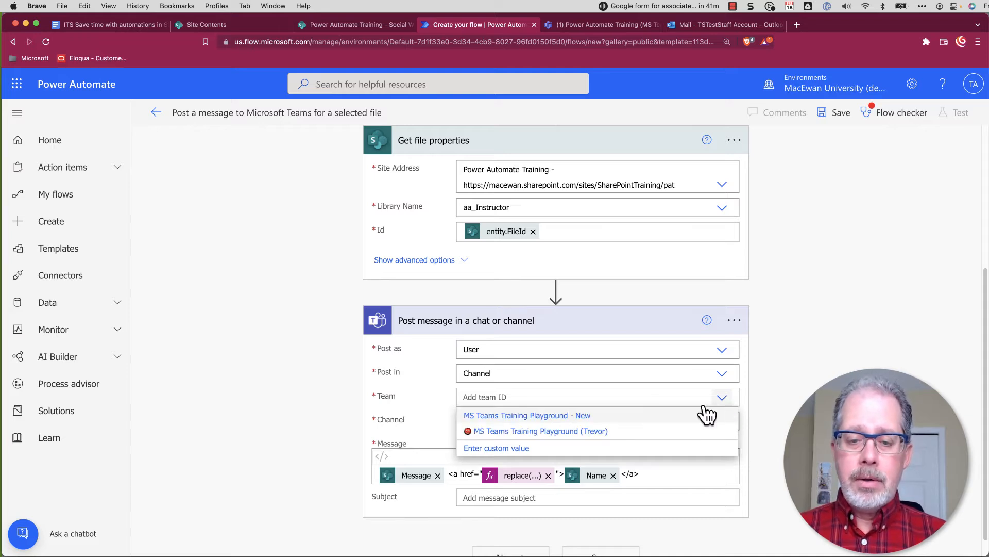
{"action": "left_click", "coordinate": [492, 416]}
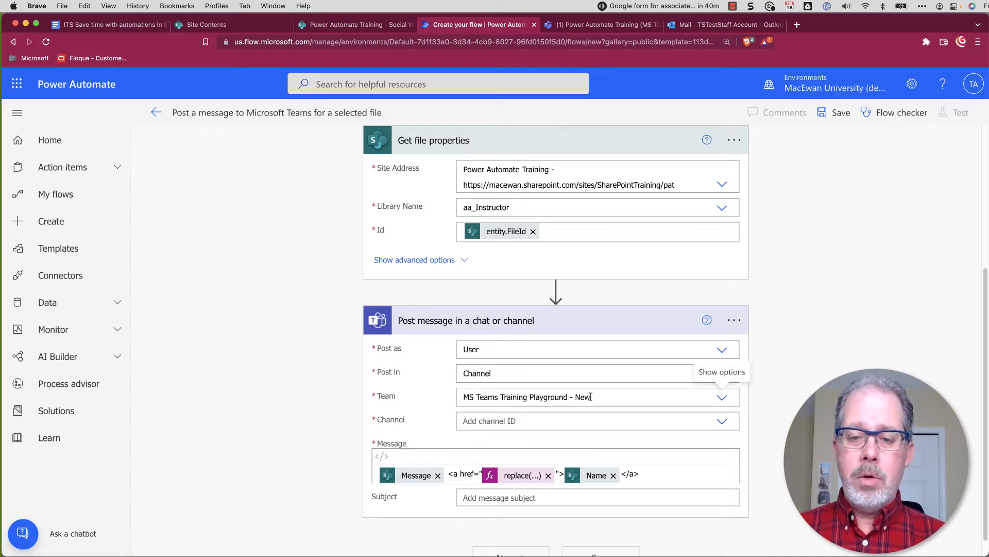
{"action": "left_click", "coordinate": [723, 422]}
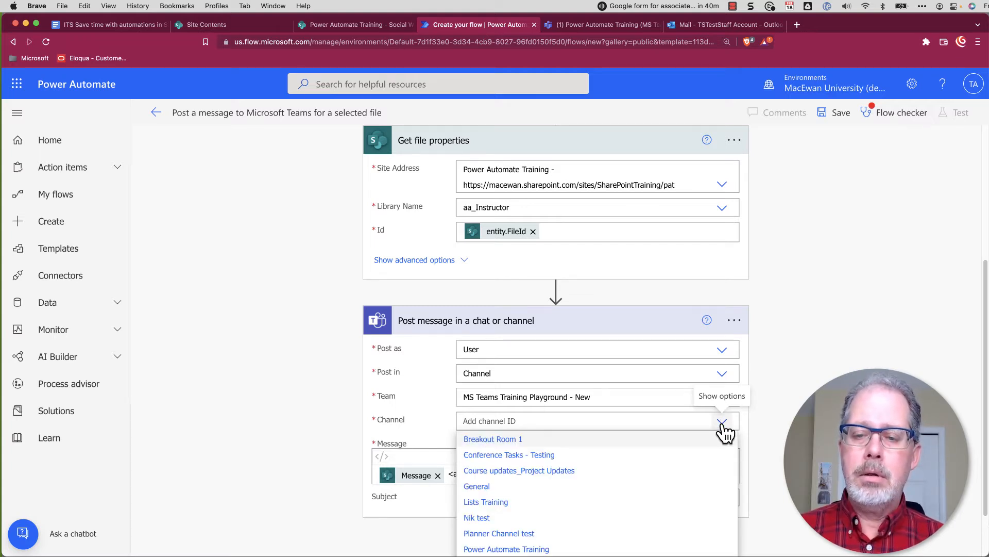
{"action": "scroll", "coordinate": [618, 470], "scroll_direction": "down", "scroll_amount": 2}
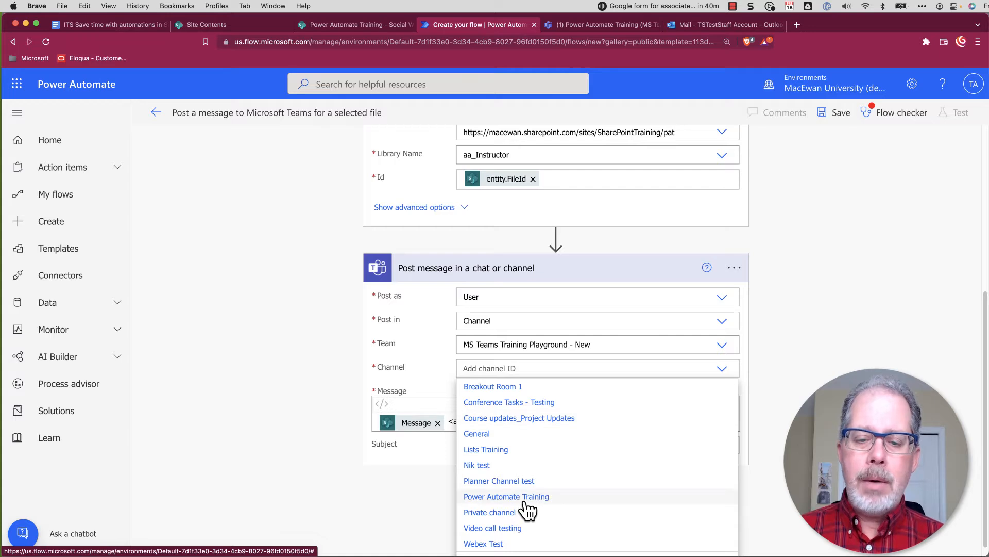
{"action": "left_click", "coordinate": [526, 500]}
- Review the message content in the flow and set the Teams message subject to "Feedback requested"
{"action": "scroll", "coordinate": [634, 489], "scroll_direction": "up", "scroll_amount": 5}
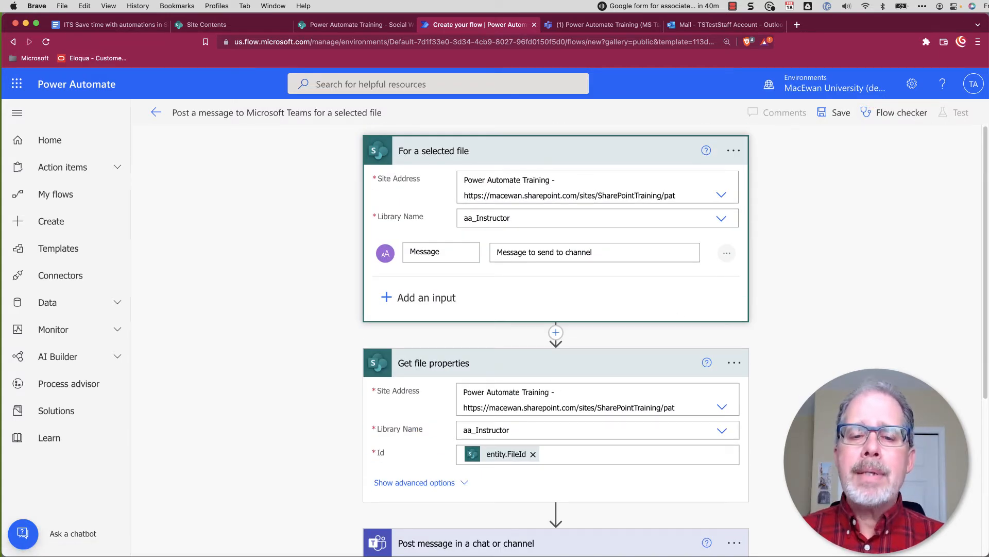
{"action": "scroll", "coordinate": [598, 385], "scroll_direction": "down", "scroll_amount": 1}
{"action": "scroll", "coordinate": [597, 386], "scroll_direction": "down", "scroll_amount": 5}
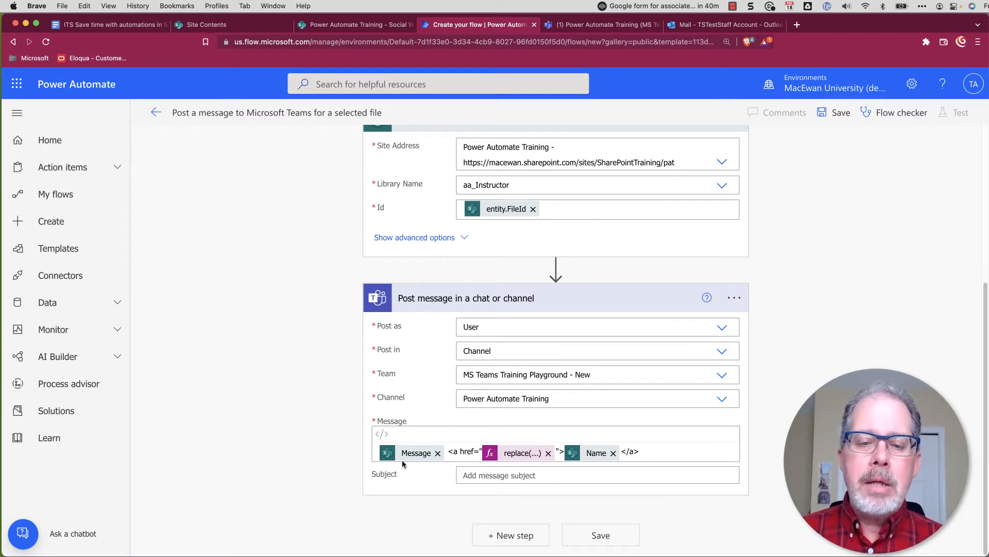
{"action": "scroll", "coordinate": [397, 461], "scroll_direction": "up", "scroll_amount": 5}
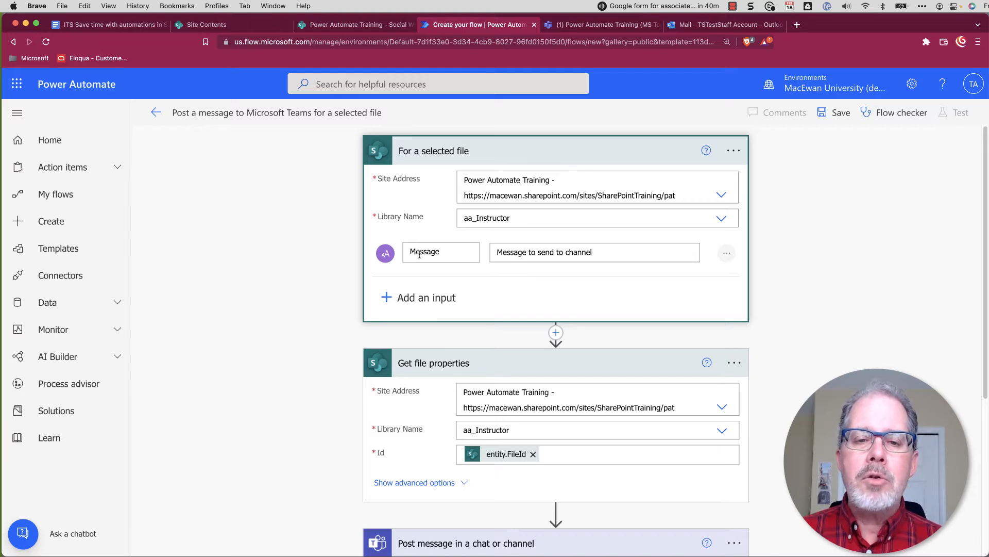
{"action": "scroll", "coordinate": [402, 458], "scroll_direction": "down", "scroll_amount": 5}
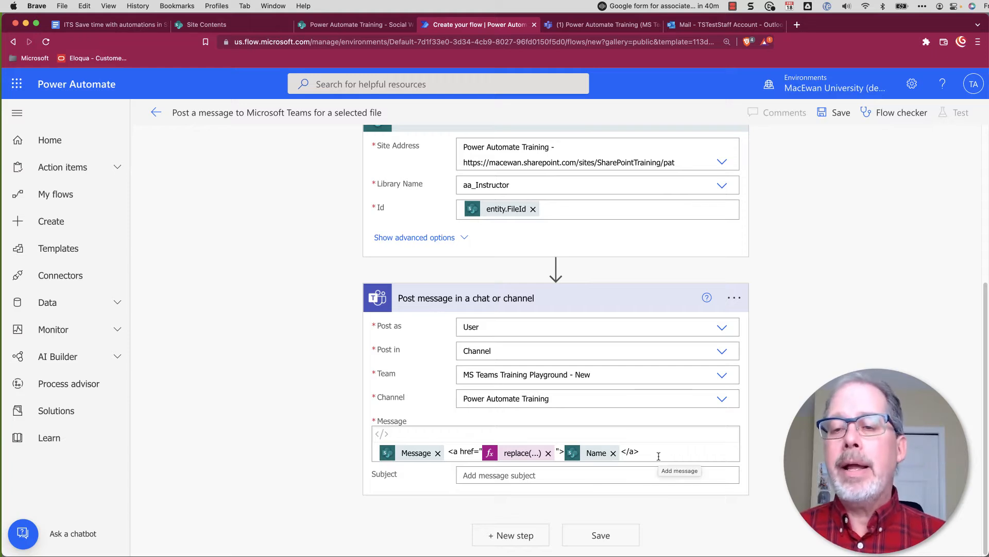
{"action": "left_click", "coordinate": [491, 475]}
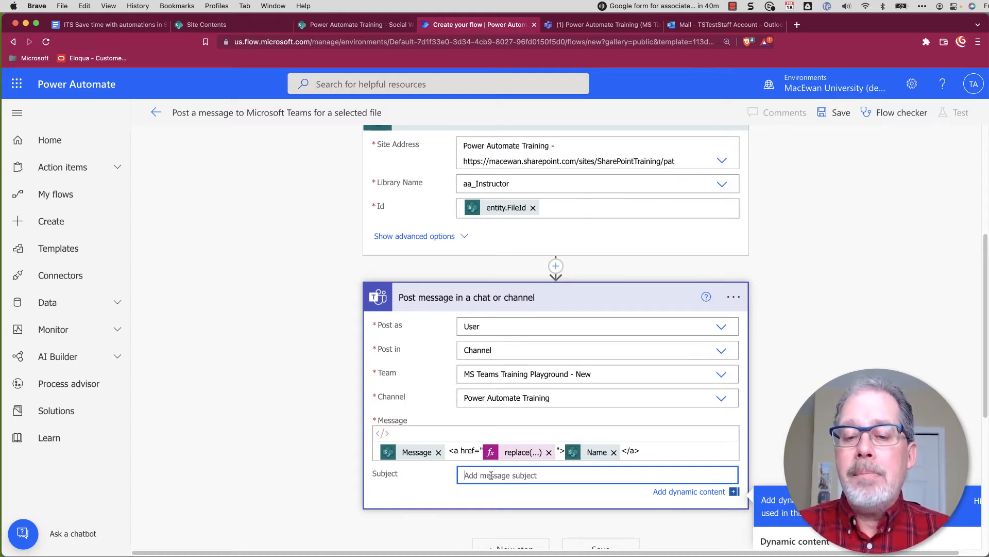
{"action": "type", "text": "Feed"}
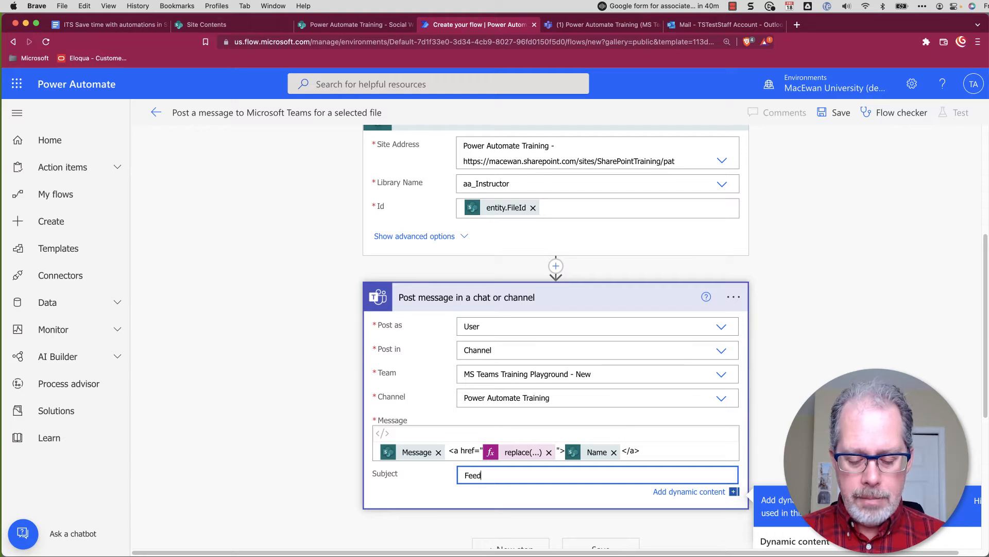
{"action": "type", "text": "back requested"}
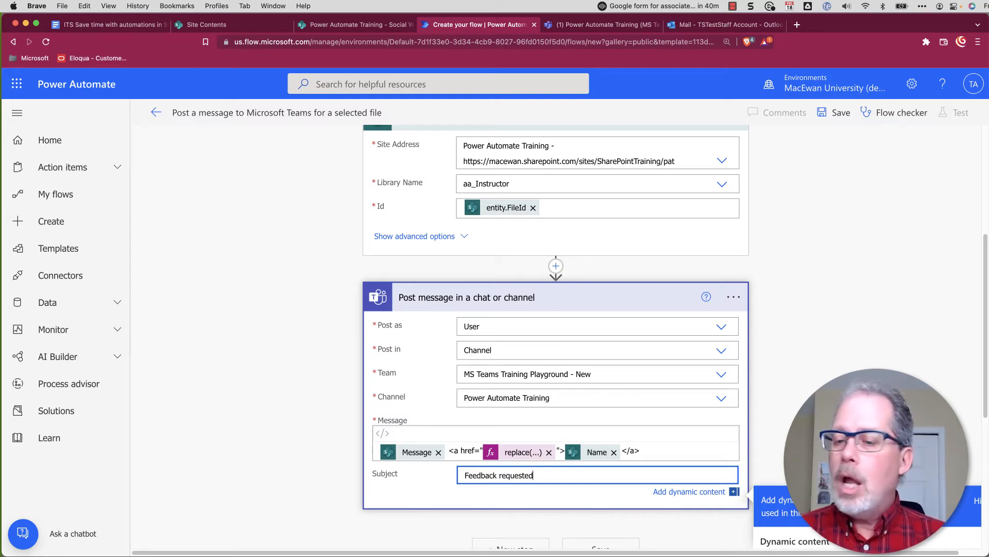
- Save the flow and review its errors and warnings with the Flow checker
{"action": "left_click", "coordinate": [840, 139]}
{"action": "left_click", "coordinate": [840, 113]}
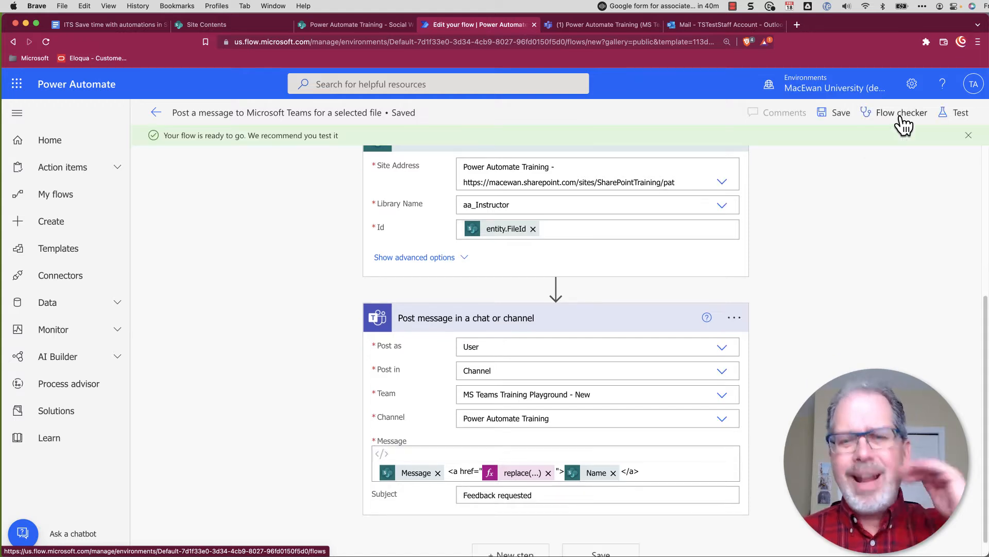
{"action": "left_click", "coordinate": [902, 119]}
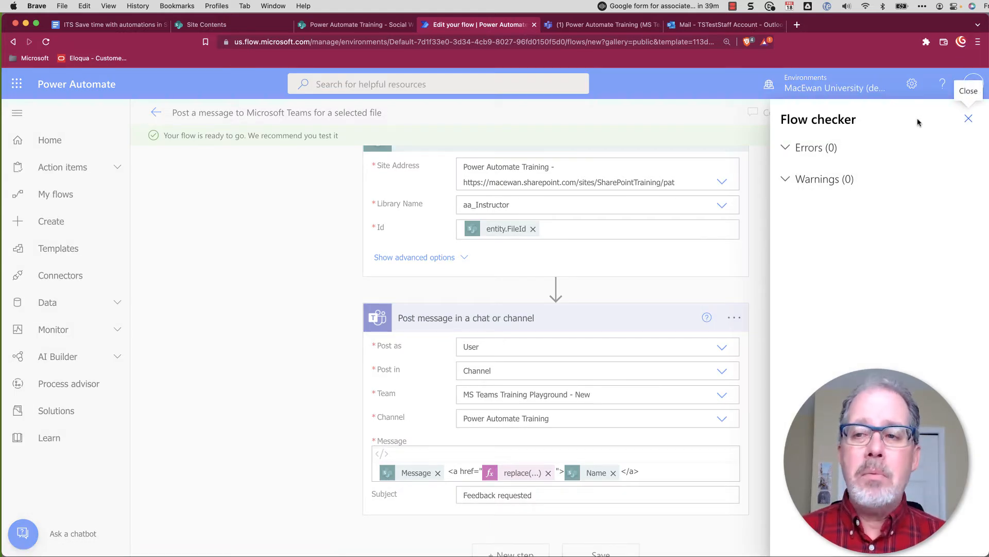
{"action": "left_click", "coordinate": [968, 118]}
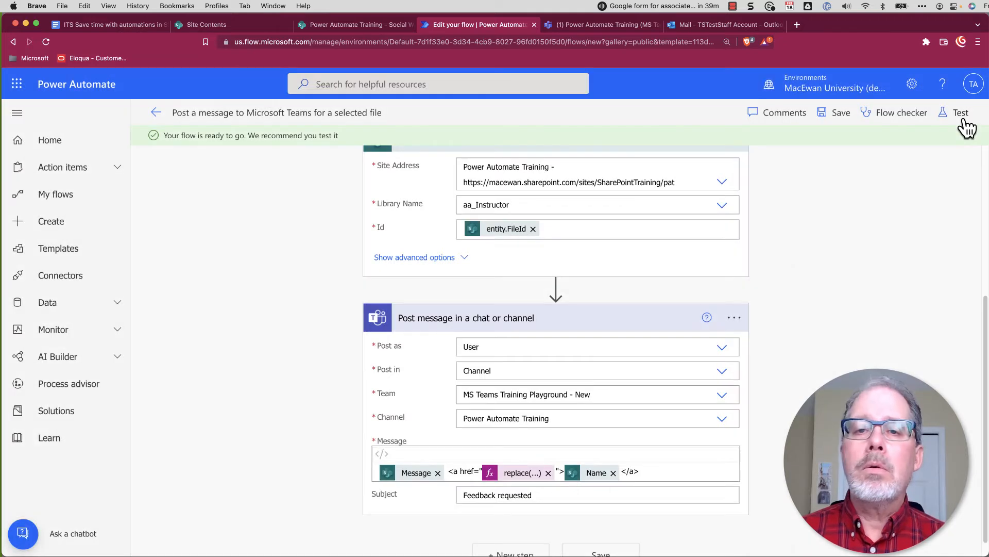
- Switch to SharePoint and start the "Post a message to Microsoft Teams for a selected file" flow on Social Work 101.docx, accepting its connections
{"action": "left_click", "coordinate": [358, 25]}
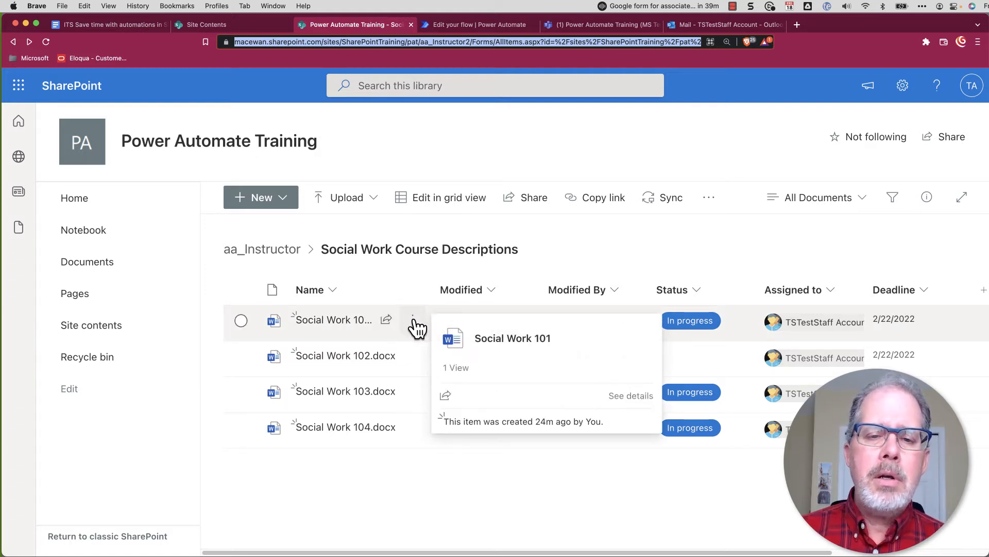
{"action": "left_click", "coordinate": [413, 321]}
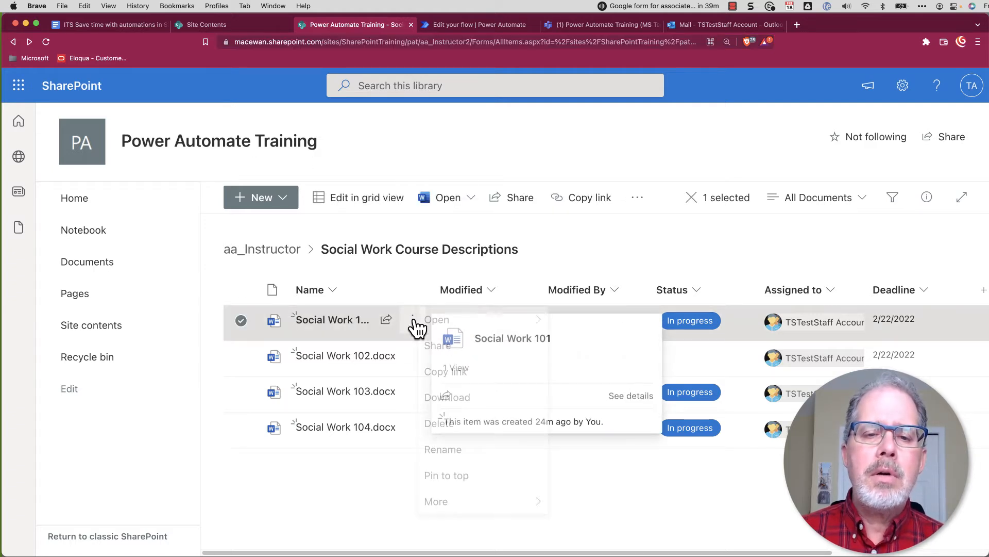
{"action": "mouse_move", "coordinate": [474, 340]}
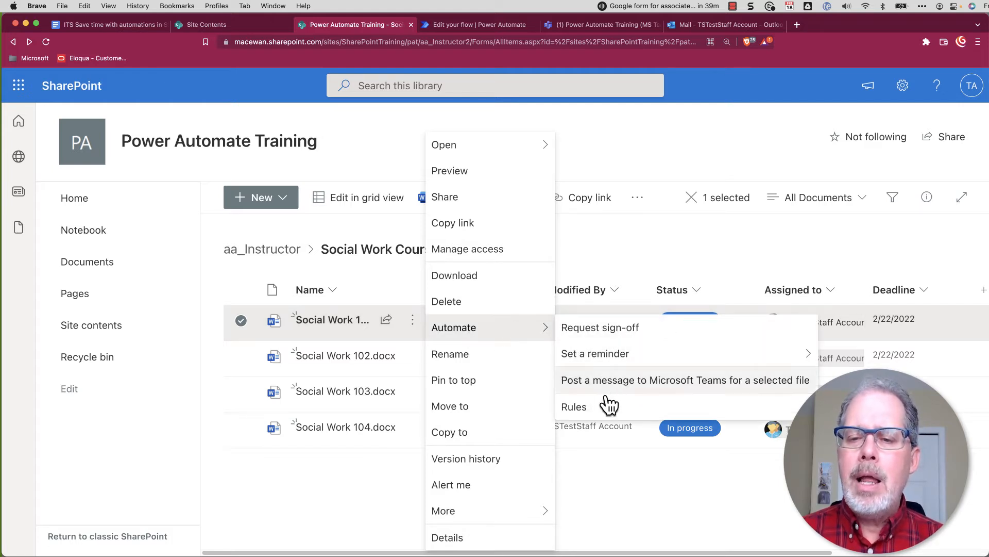
{"action": "left_click", "coordinate": [704, 386]}
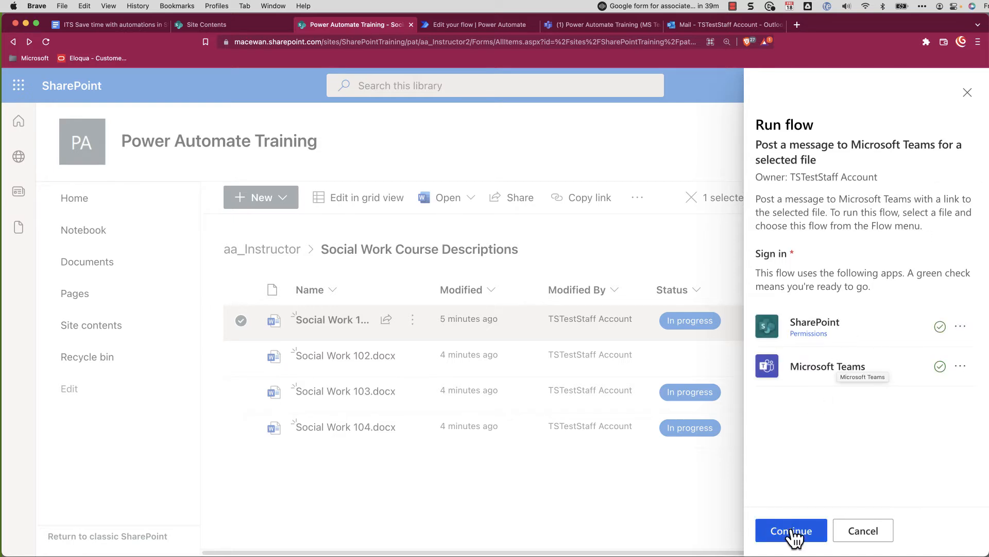
{"action": "left_click", "coordinate": [792, 536]}
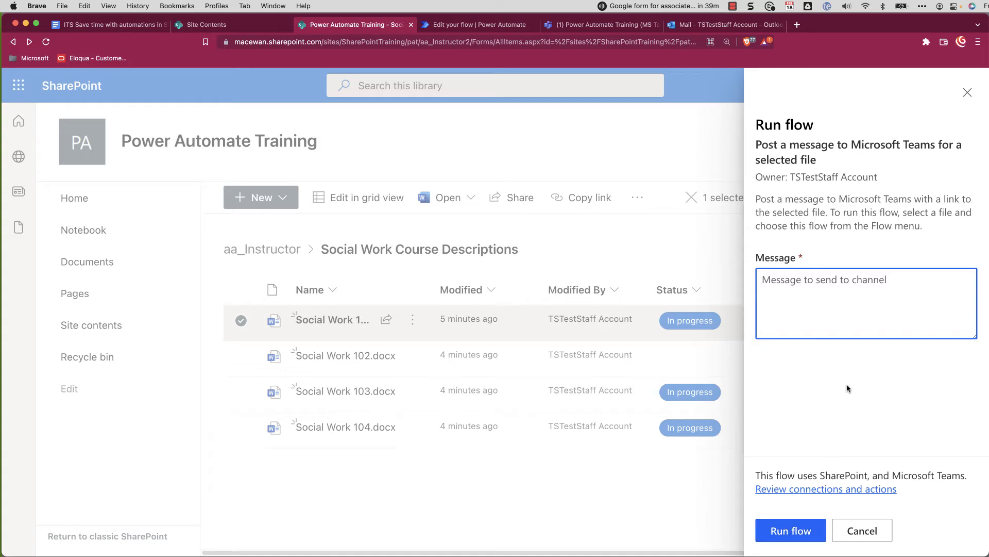
- Run the flow on the selected file with the message "Can someone review this by friday?"
{"action": "type", "text": "C"}
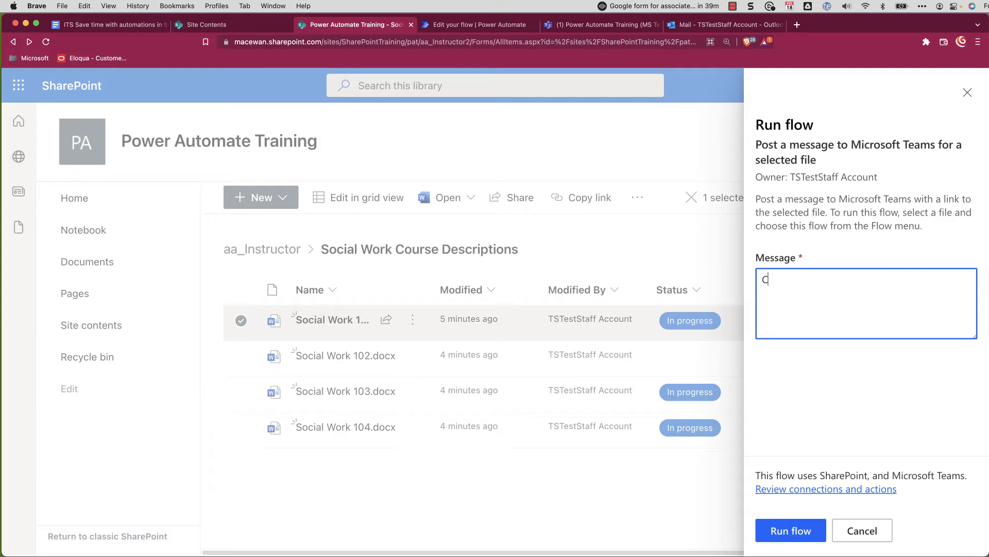
{"action": "type", "text": "an ysomeone review this by frida"}
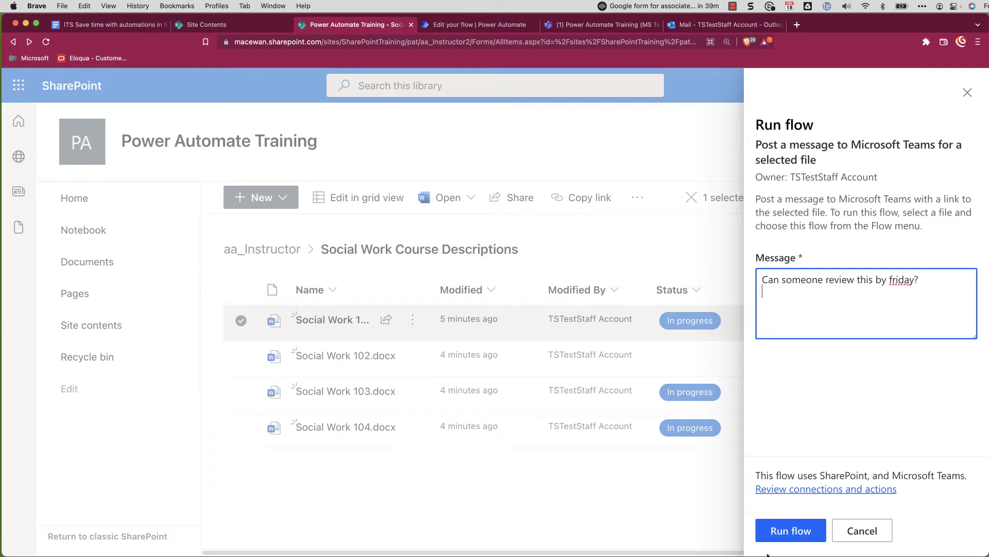
{"action": "type", "text": "y?"}
{"action": "left_click", "coordinate": [792, 535]}
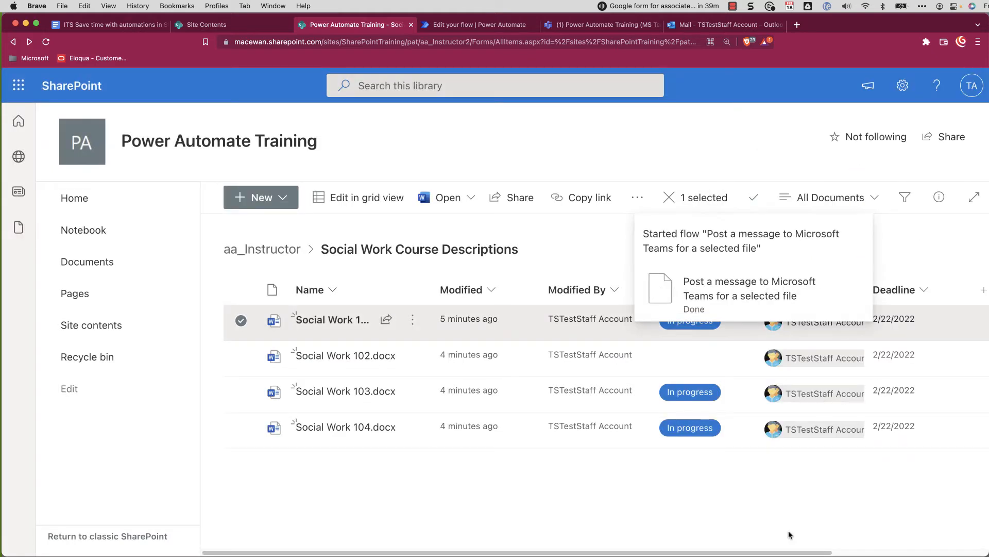
- Check the posted message and its subject in the Power Automate Training channel in Teams, and return to the SharePoint library
{"action": "left_click", "coordinate": [588, 26]}
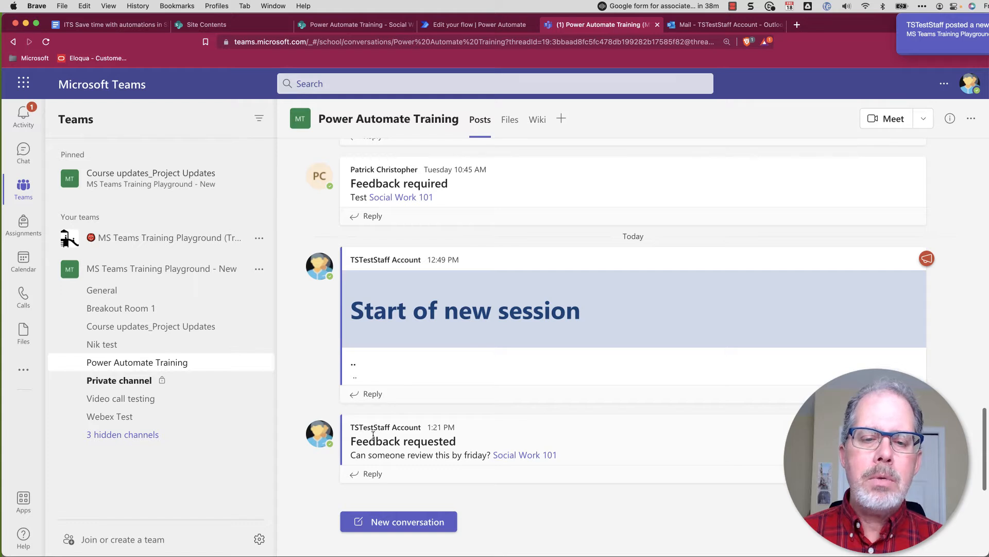
{"action": "left_click_drag", "start_coordinate": [353, 442], "coordinate": [464, 442]}
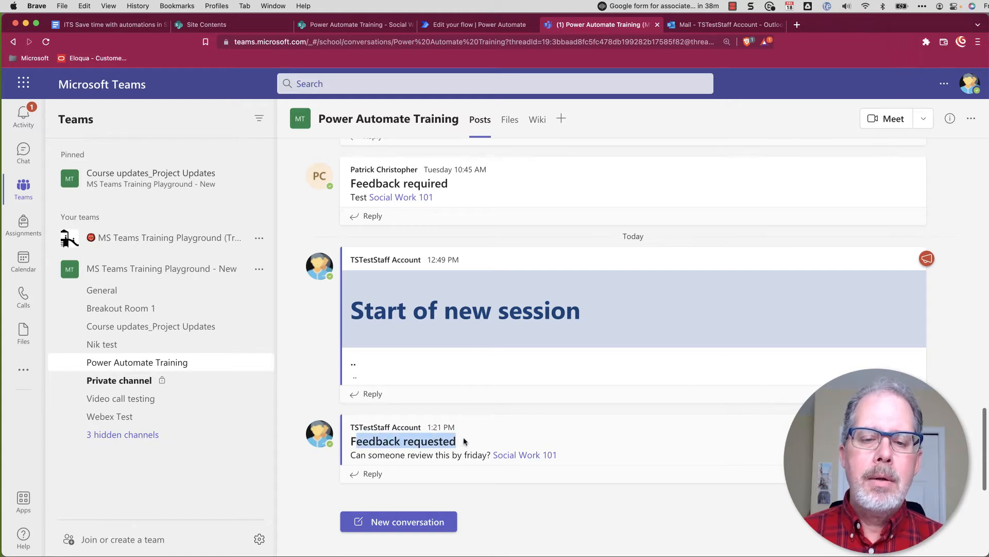
{"action": "left_click", "coordinate": [464, 441]}
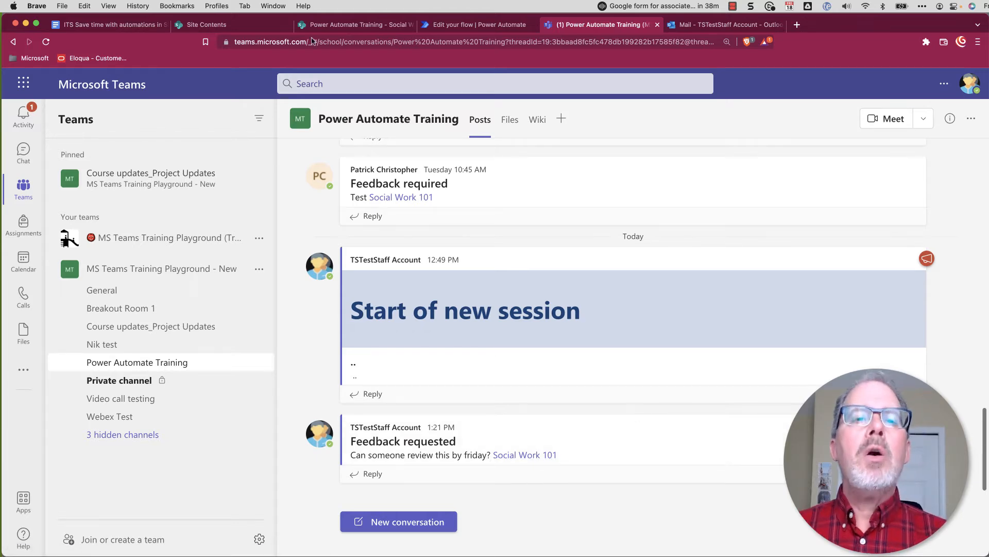
{"action": "left_click", "coordinate": [339, 24]}
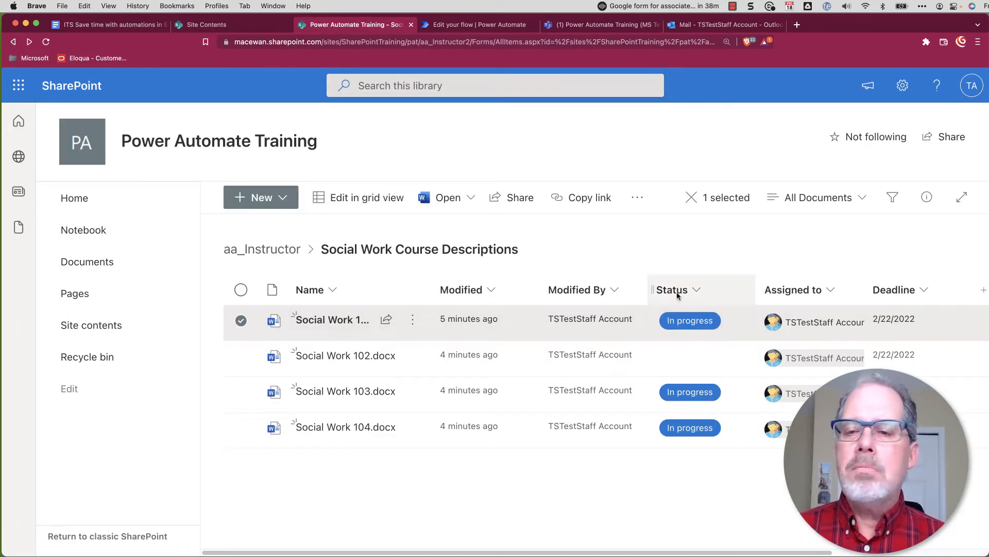
- Switch to Power Automate and prefix the existing Teams message flow's name with "SW2"
{"action": "left_click", "coordinate": [476, 25]}
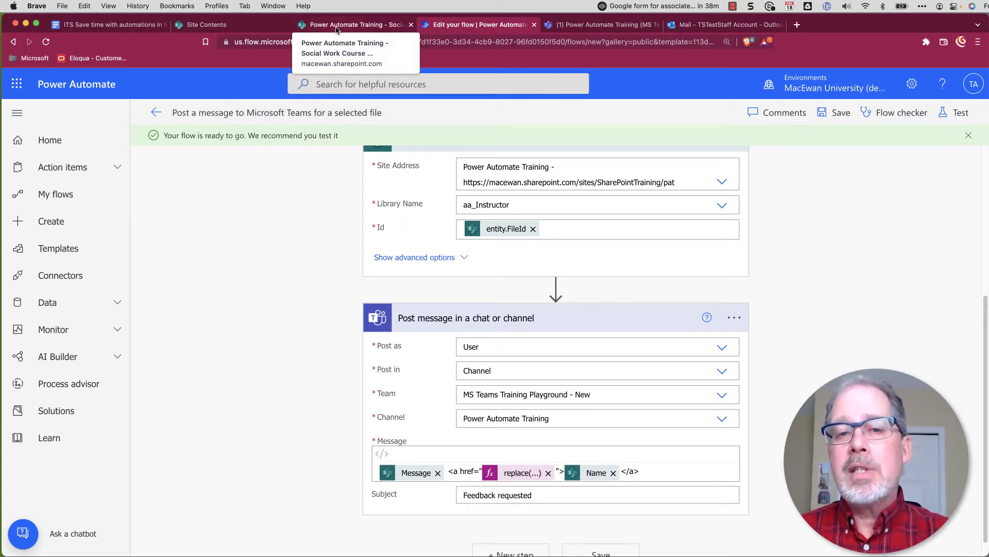
{"action": "left_click", "coordinate": [176, 111]}
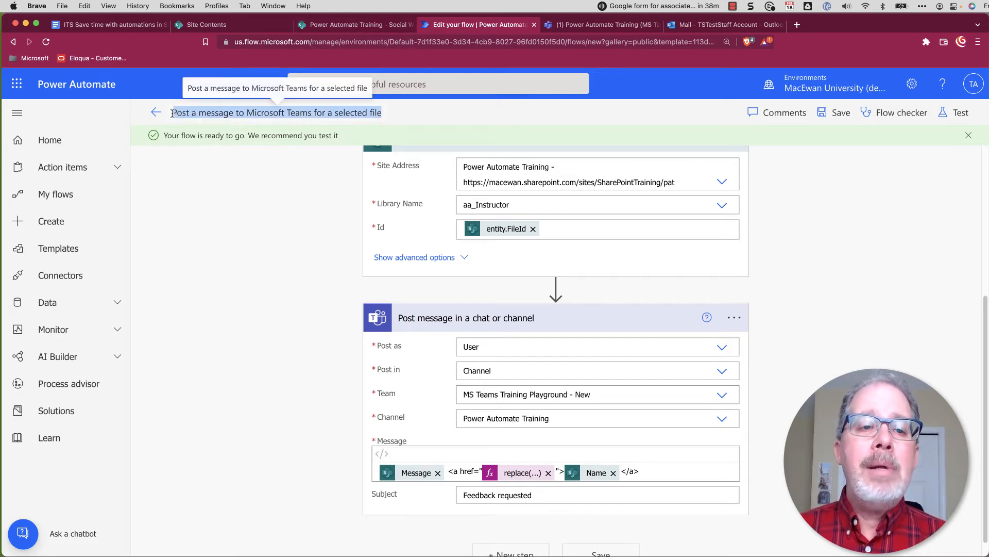
{"action": "left_click", "coordinate": [176, 111]}
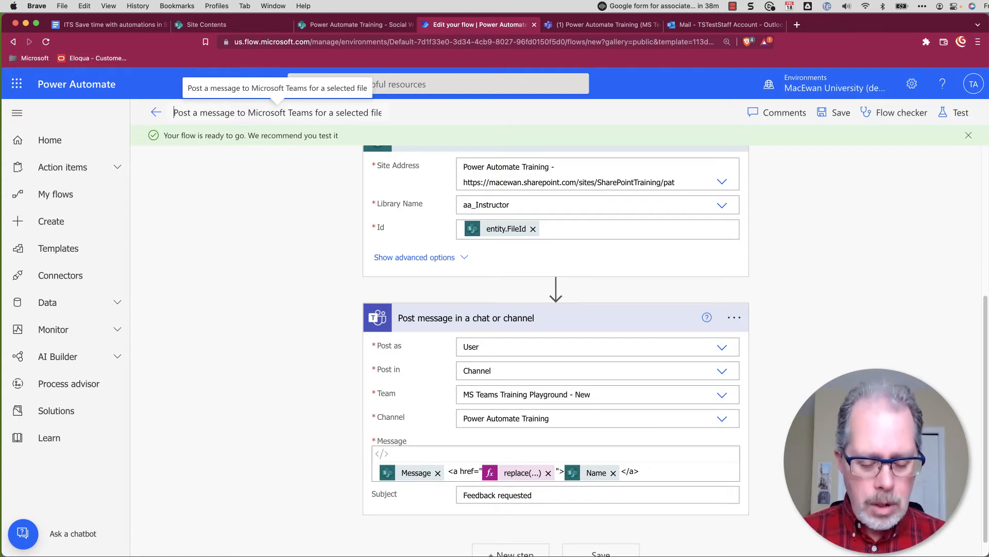
{"action": "type", "text": "SW@"}
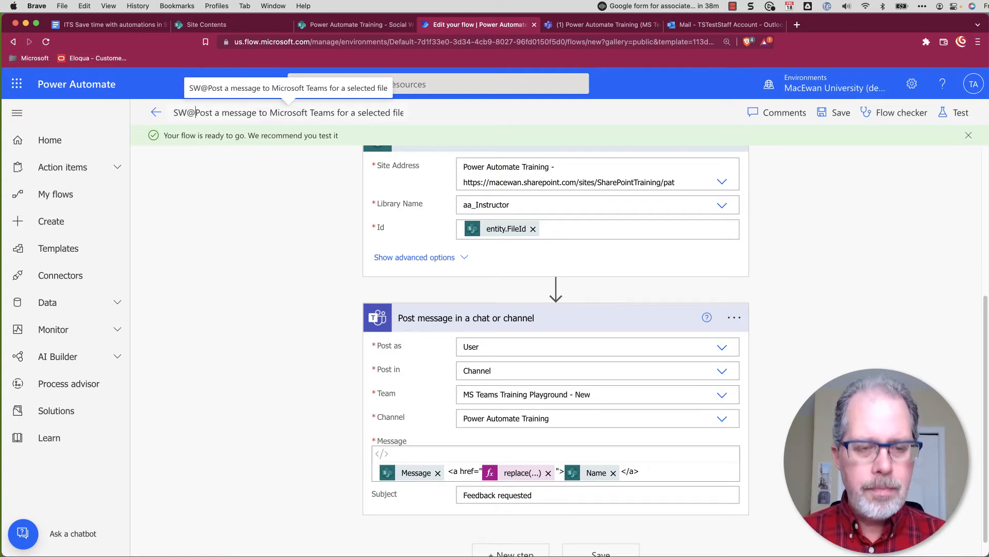
{"action": "key", "text": "BackSpace"}
{"action": "key", "text": "BackSpace"}
{"action": "type", "text": "2"}
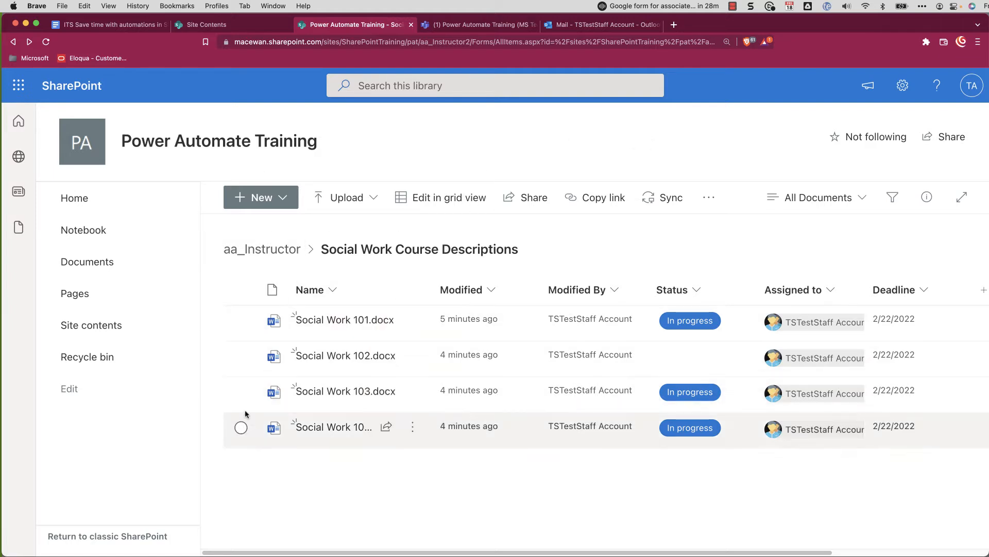
- Create another flow from the SharePoint library using the "Post a message to Microsoft Teams for a selected file" template, accepting its connections
{"action": "left_click", "coordinate": [710, 198]}
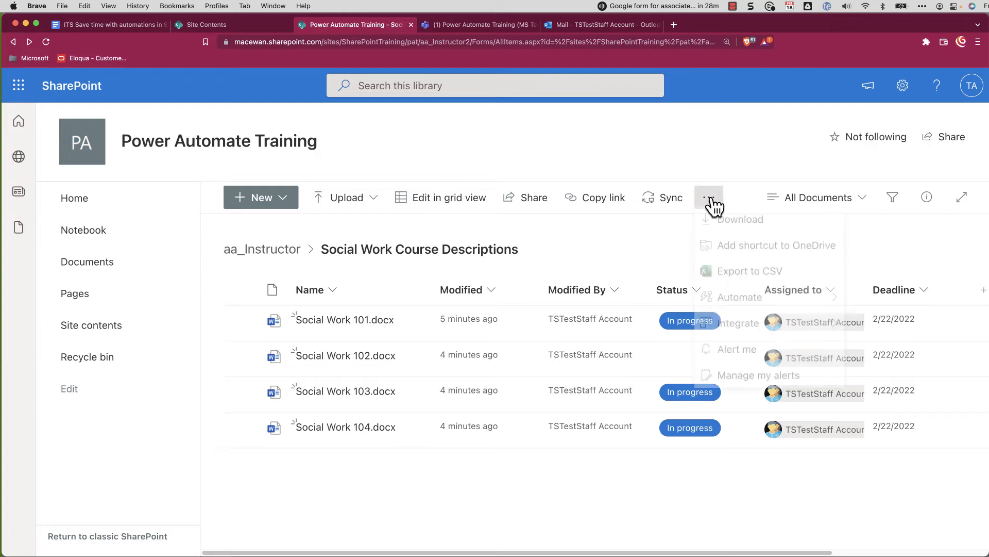
{"action": "mouse_move", "coordinate": [747, 310]}
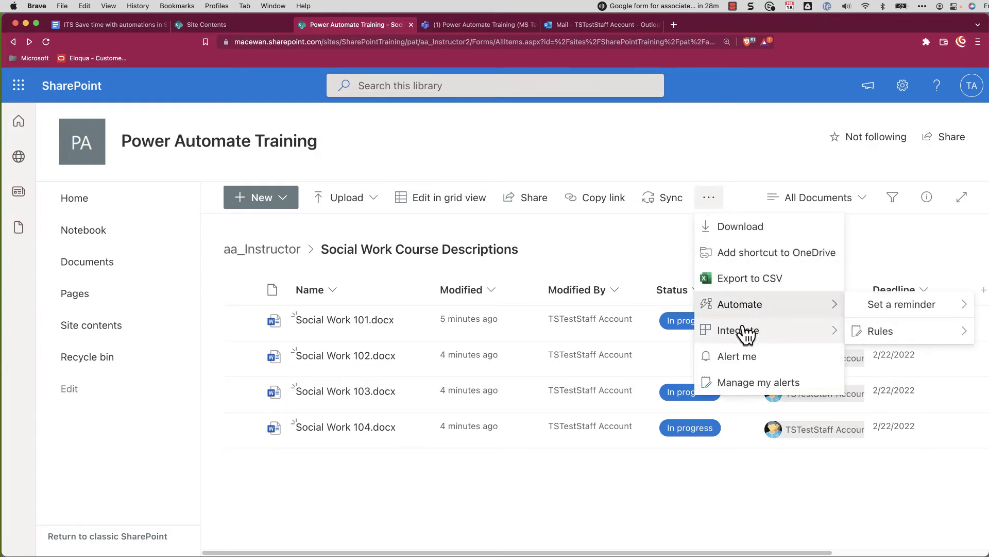
{"action": "mouse_move", "coordinate": [742, 332]}
{"action": "mouse_move", "coordinate": [897, 360]}
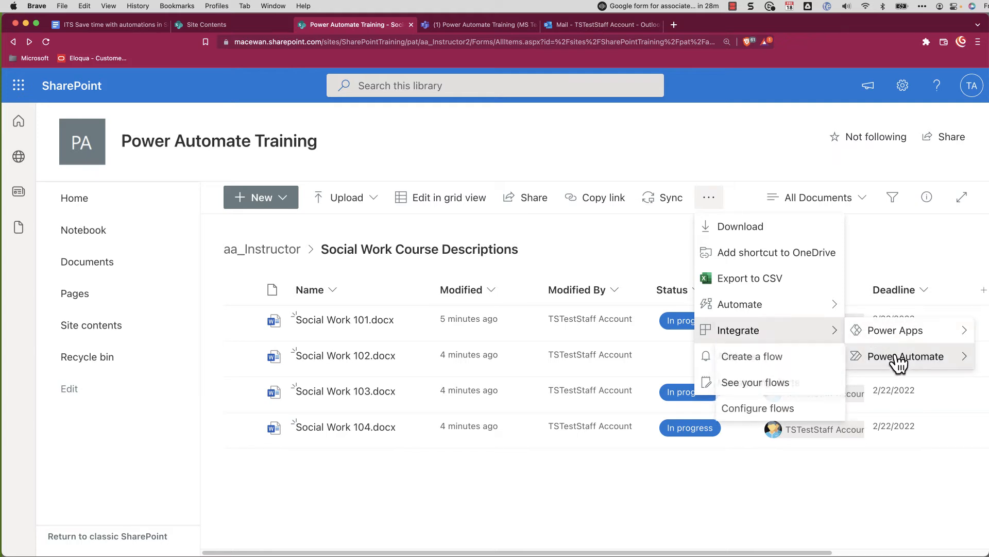
{"action": "left_click", "coordinate": [753, 360]}
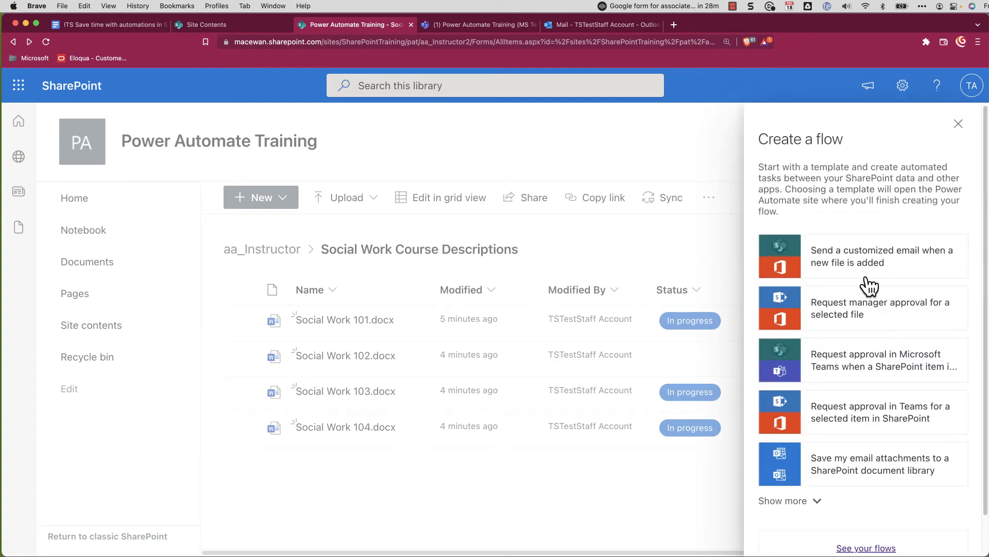
{"action": "scroll", "coordinate": [828, 173], "scroll_direction": "down", "scroll_amount": 1}
{"action": "scroll", "coordinate": [829, 172], "scroll_direction": "down", "scroll_amount": 1}
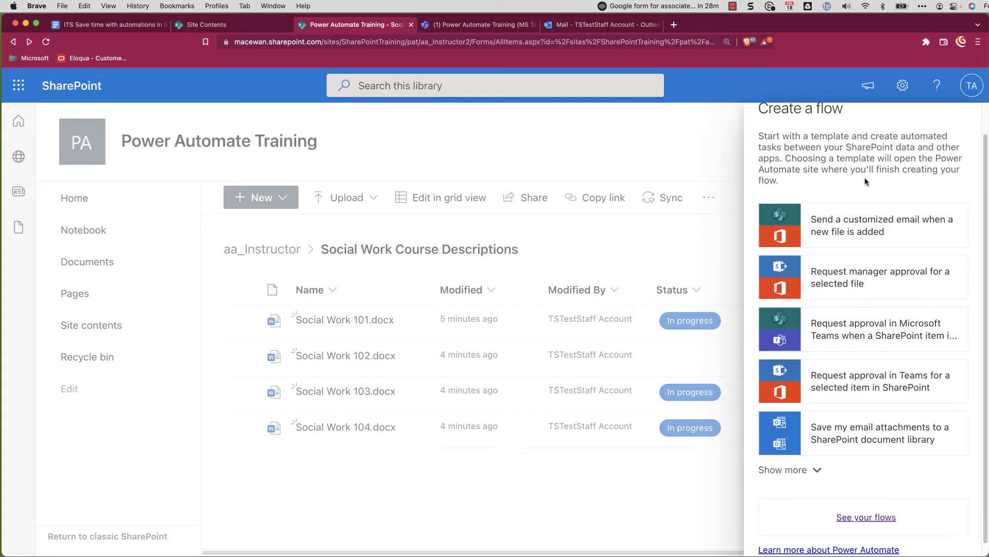
{"action": "left_click", "coordinate": [817, 473]}
{"action": "scroll", "coordinate": [876, 360], "scroll_direction": "down", "scroll_amount": 5}
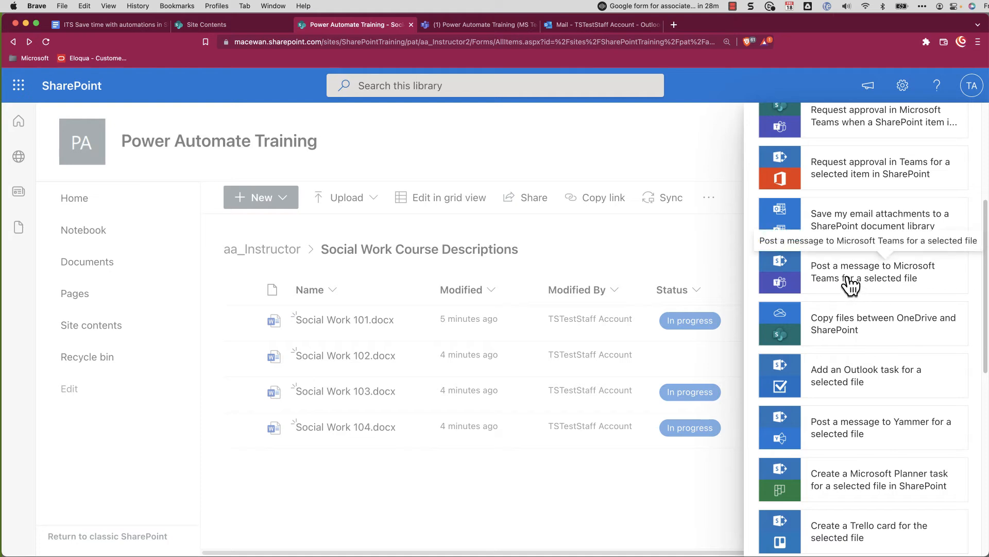
{"action": "left_click", "coordinate": [849, 281]}
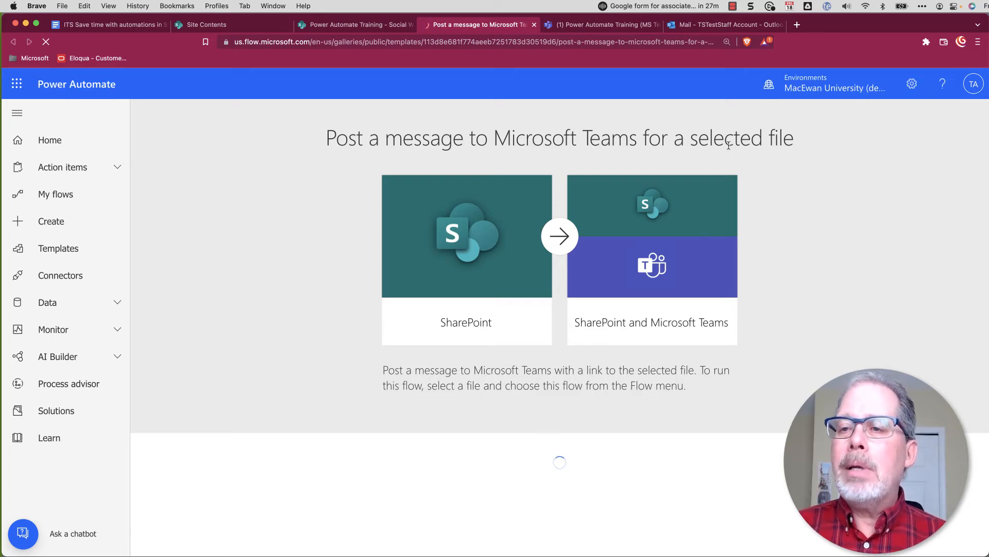
{"action": "scroll", "coordinate": [607, 351], "scroll_direction": "down", "scroll_amount": 1}
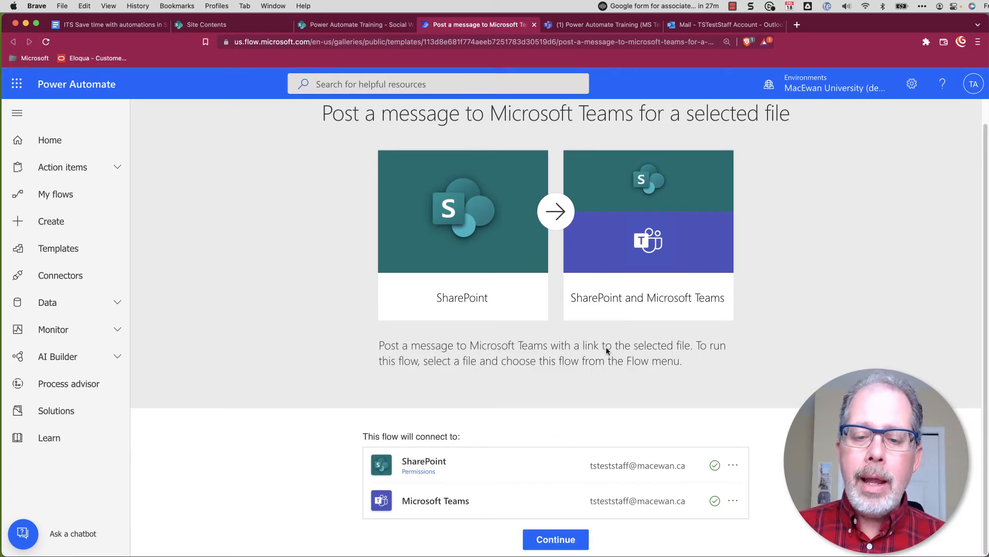
{"action": "left_click", "coordinate": [560, 545]}
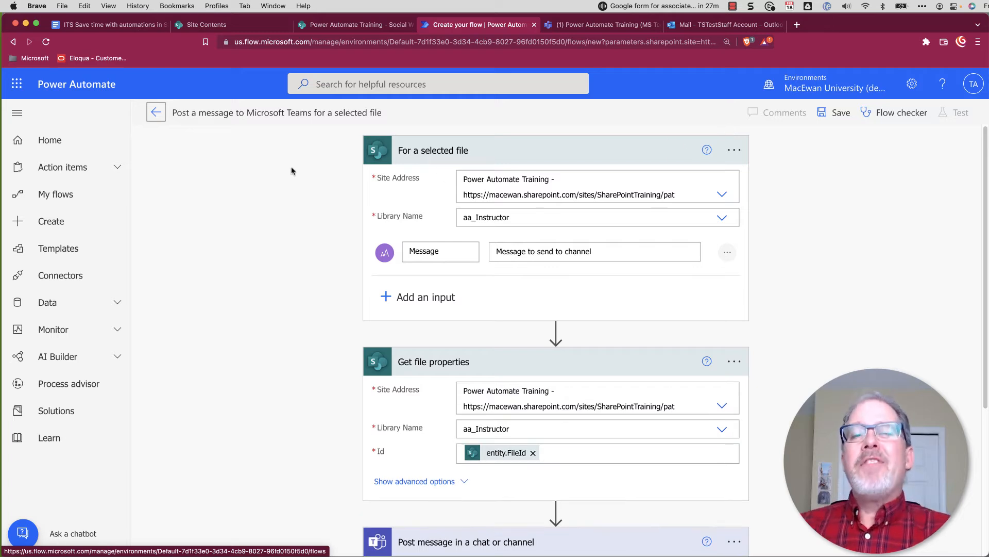
- Rename the new flow "SW2 Email person with link to document."
{"action": "left_click", "coordinate": [178, 112]}
{"action": "key", "text": "Left"}
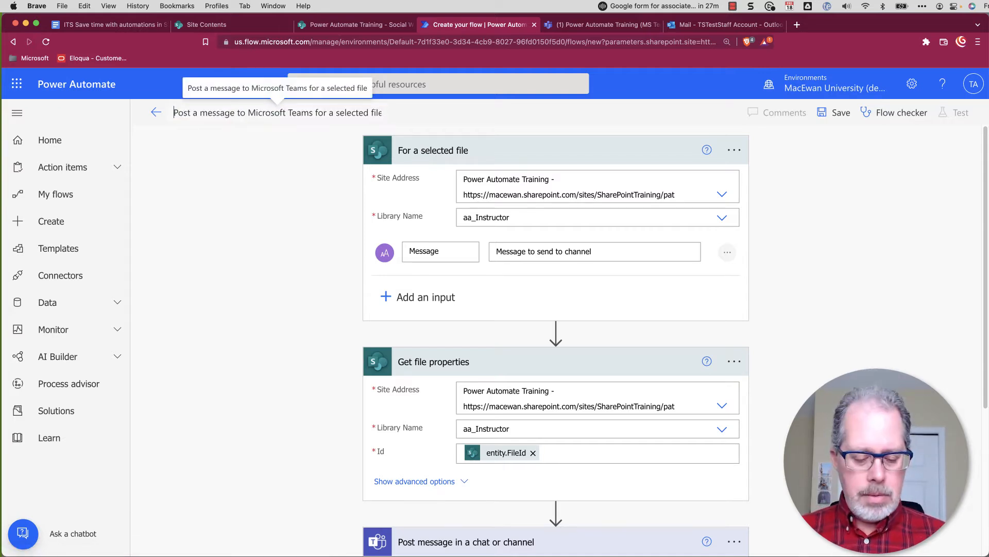
{"action": "type", "text": "SW2"}
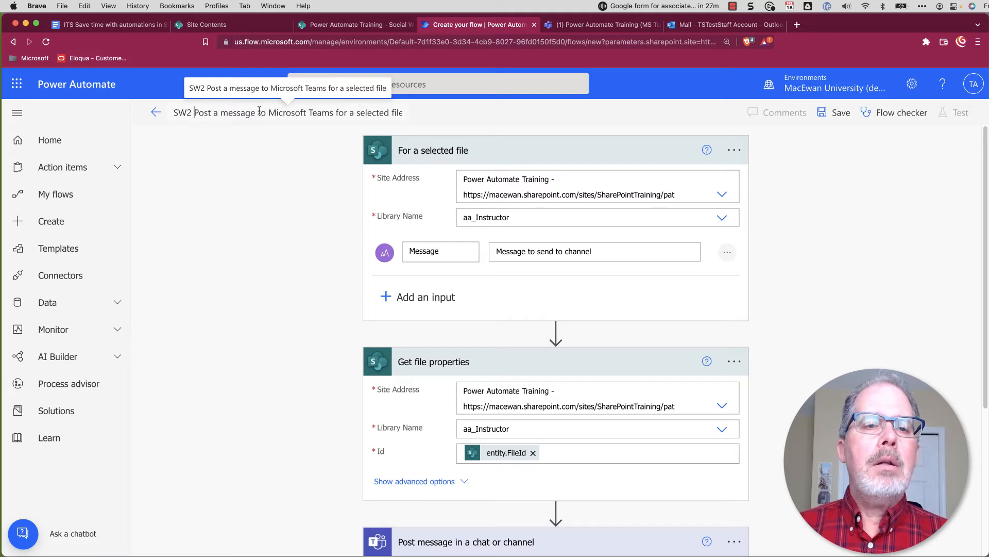
{"action": "type", "text": "Email "}
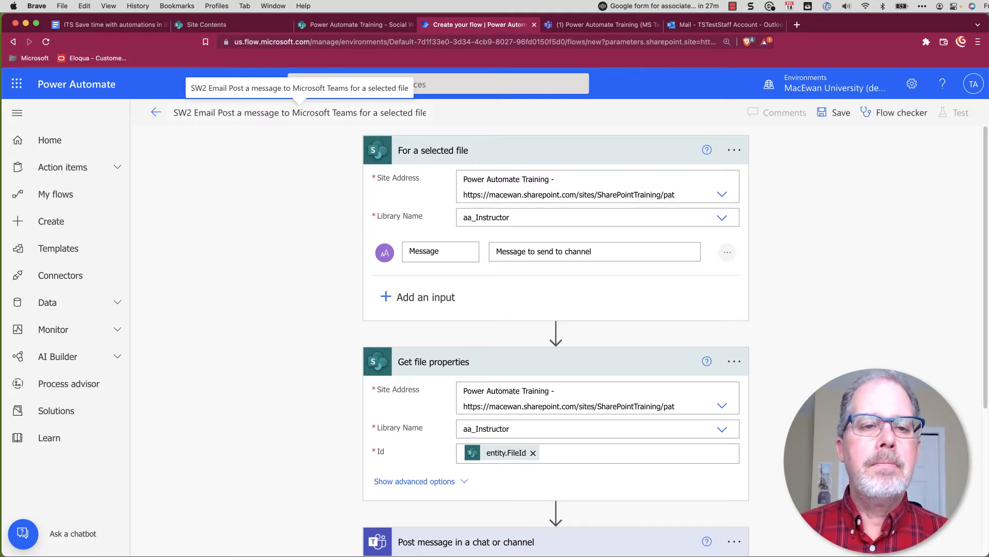
{"action": "type", "text": "persona w"}
{"action": "key", "text": "BackSpace"}
{"action": "key", "text": "BackSpace"}
{"action": "key", "text": "BackSpace"}
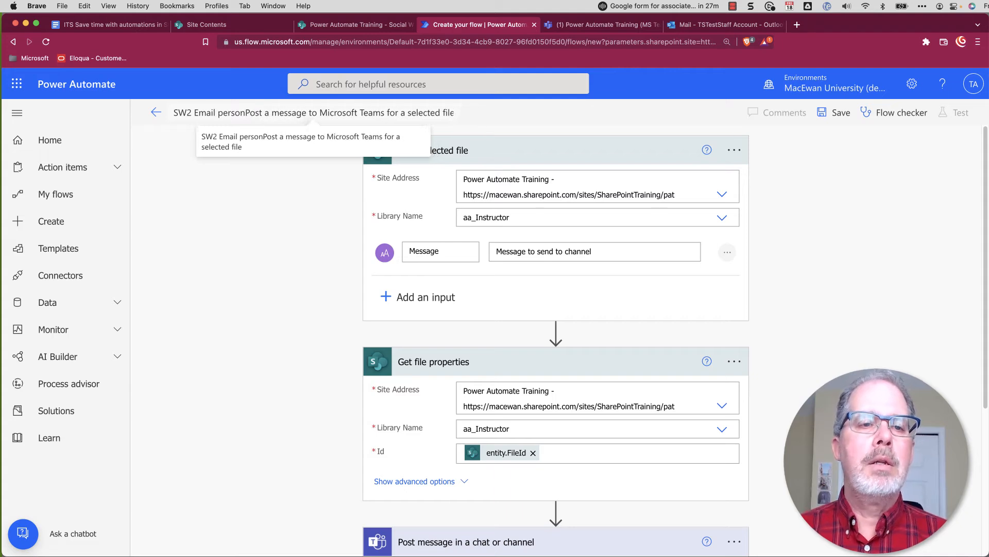
{"action": "type", "text": "with link "}
{"action": "type", "text": "to document."}
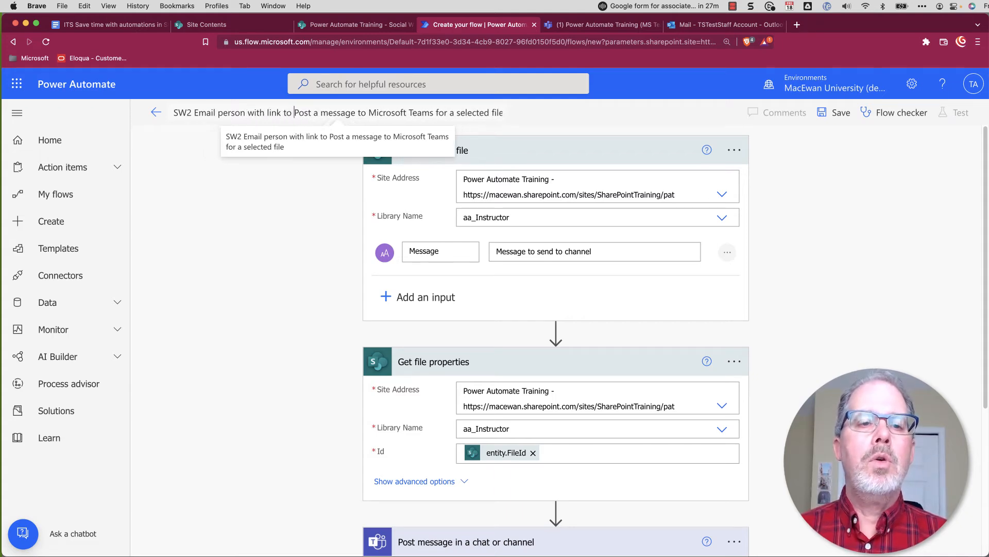
{"action": "key", "text": "super+shift+Right"}
{"action": "type", "text": "\\"}
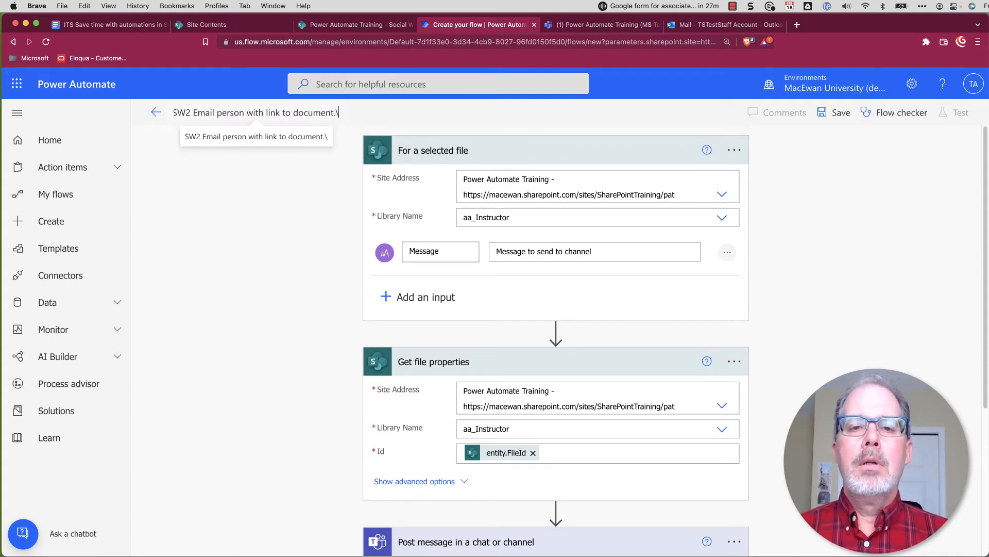
{"action": "key", "text": "BackSpace"}
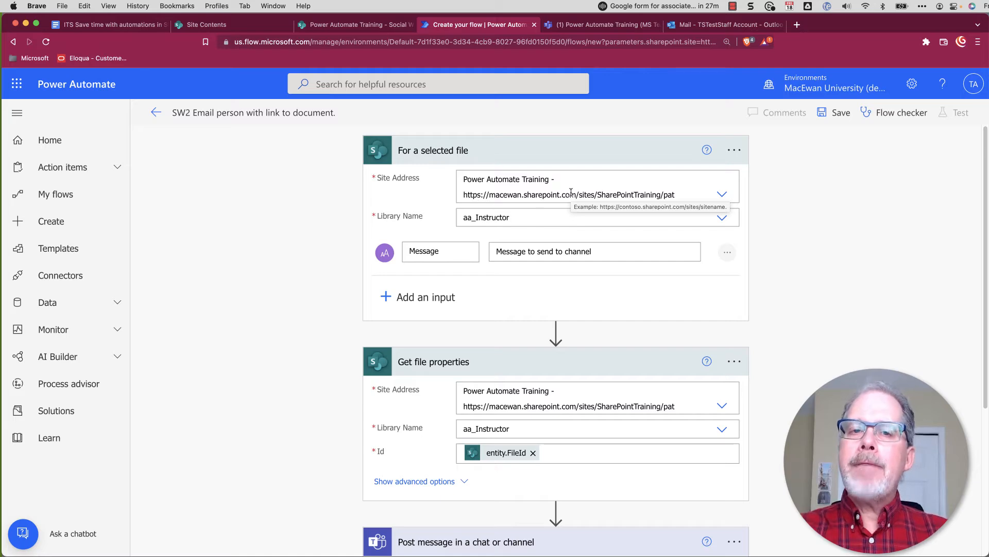
- Compare the flow's library name with the library shown in SharePoint and review the flow's remaining template steps
{"action": "left_click", "coordinate": [355, 24]}
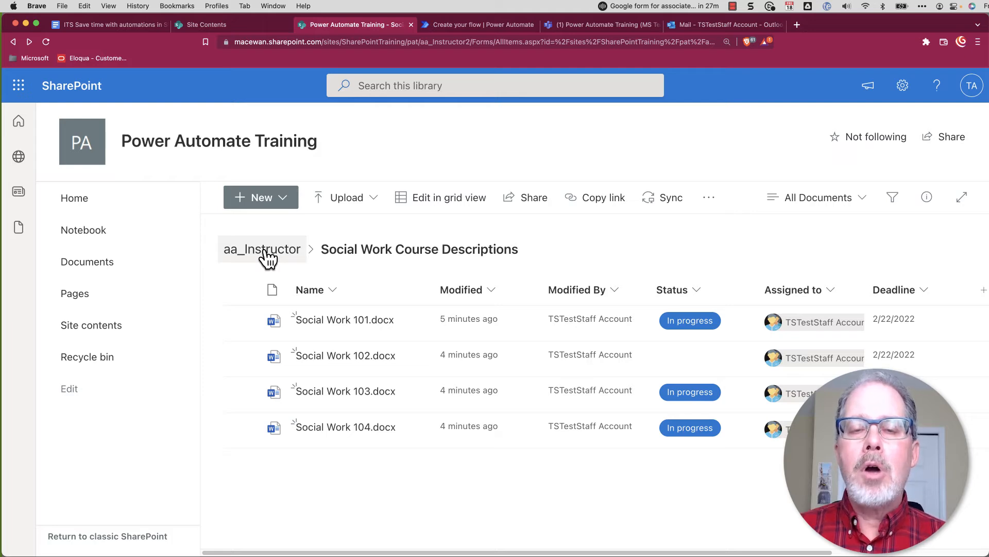
{"action": "left_click", "coordinate": [452, 25]}
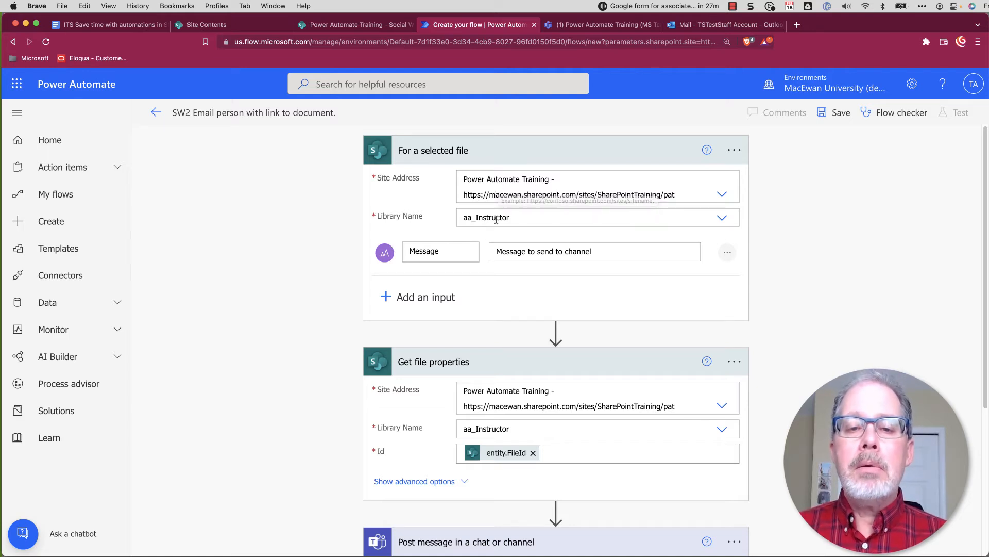
{"action": "scroll", "coordinate": [757, 269], "scroll_direction": "down", "scroll_amount": 4}
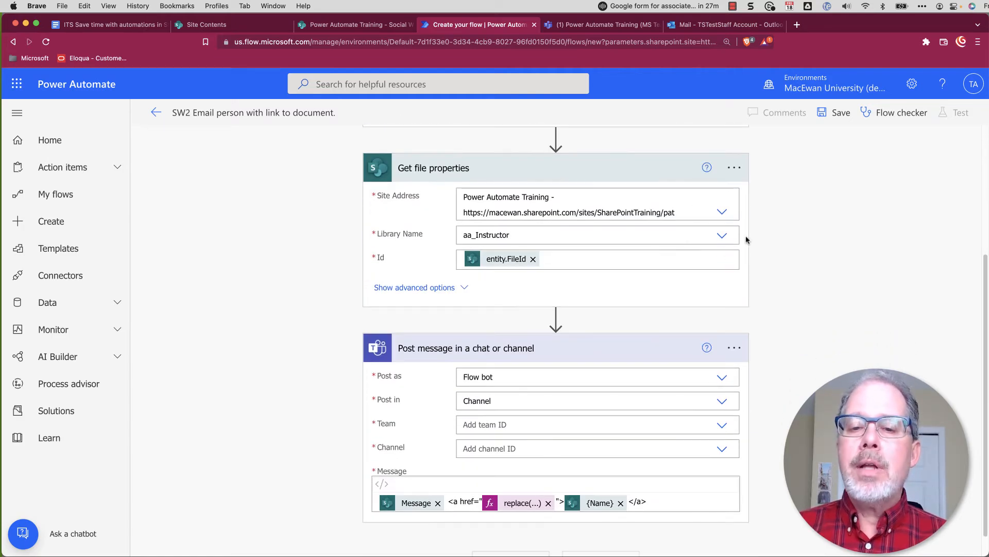
{"action": "scroll", "coordinate": [778, 232], "scroll_direction": "down", "scroll_amount": 1}
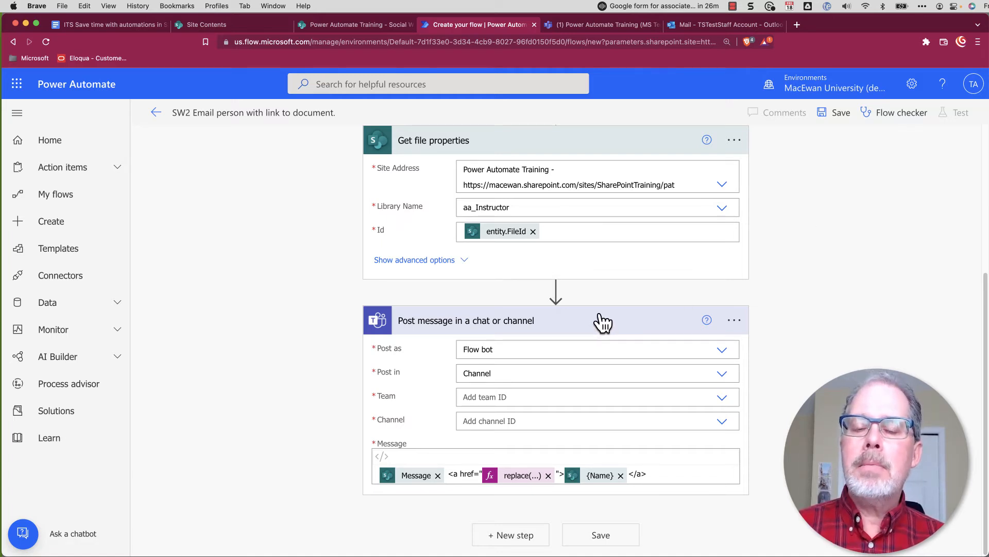
- Delete the "Post message in a chat or channel" step from the flow and accept the deletion
{"action": "mouse_move", "coordinate": [556, 290]}
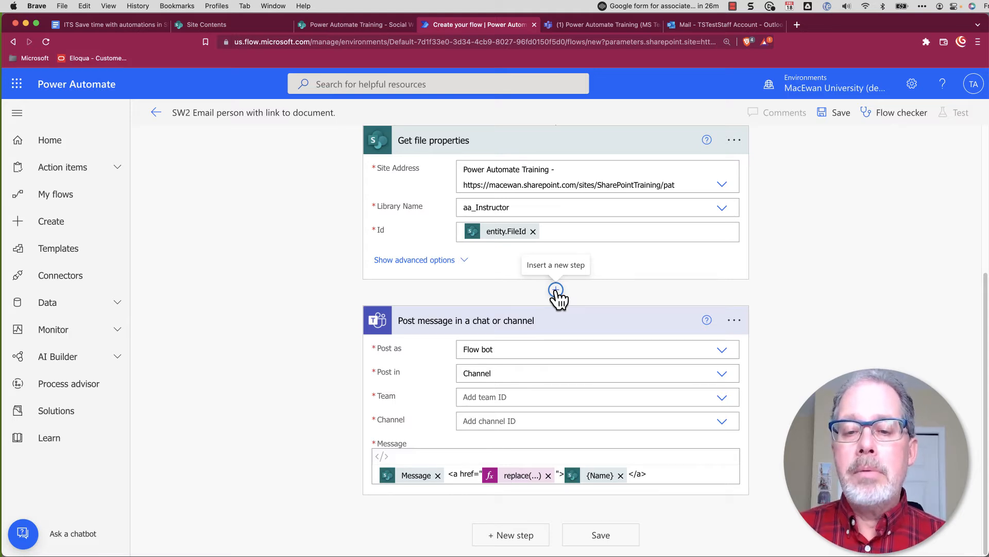
{"action": "left_click", "coordinate": [738, 322]}
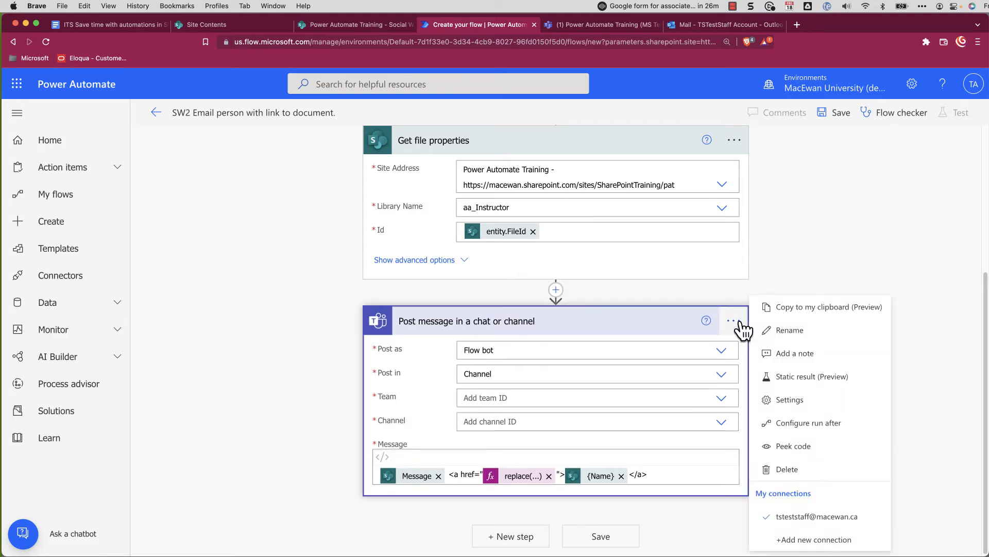
{"action": "left_click", "coordinate": [811, 468]}
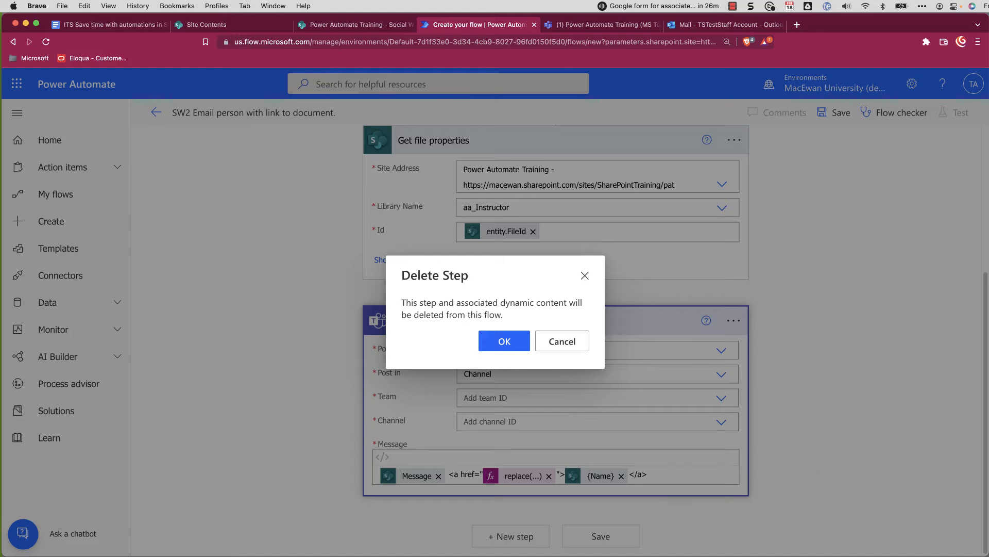
{"action": "left_click", "coordinate": [495, 341]}
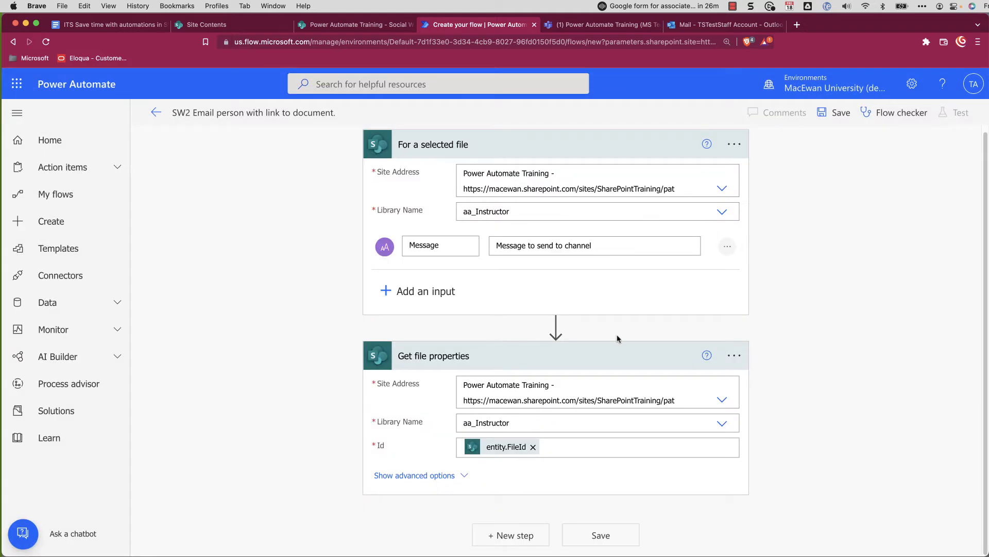
- Add a new step after Get file properties using the Office 365 Outlook action "Send an email (V2)"
{"action": "left_click", "coordinate": [524, 539]}
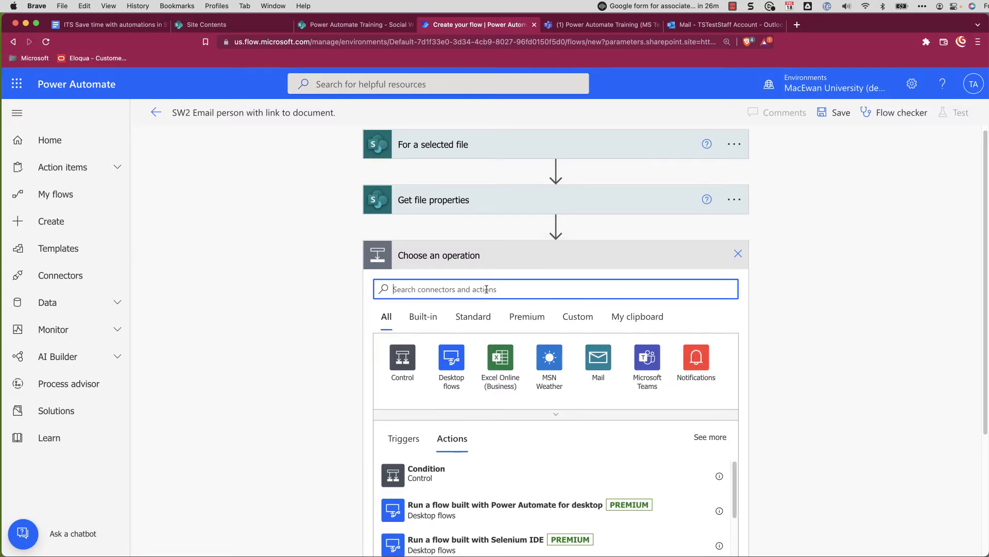
{"action": "type", "text": "outlook"}
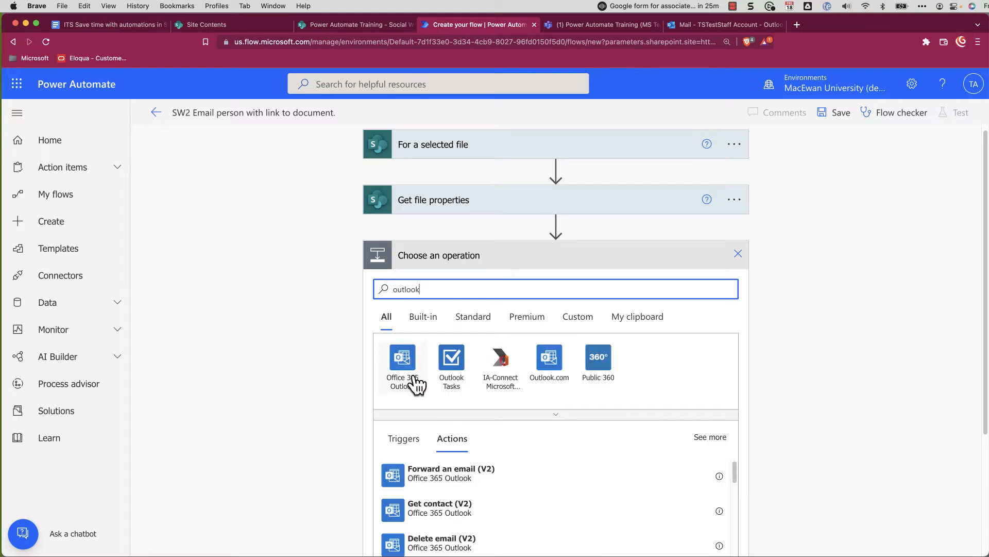
{"action": "left_click", "coordinate": [409, 368]}
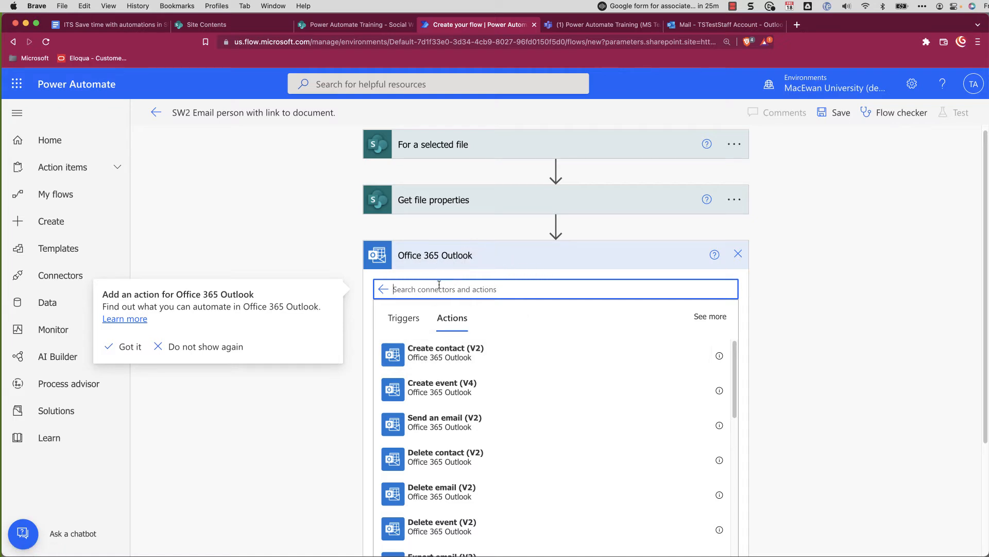
{"action": "scroll", "coordinate": [592, 404], "scroll_direction": "down", "scroll_amount": 10}
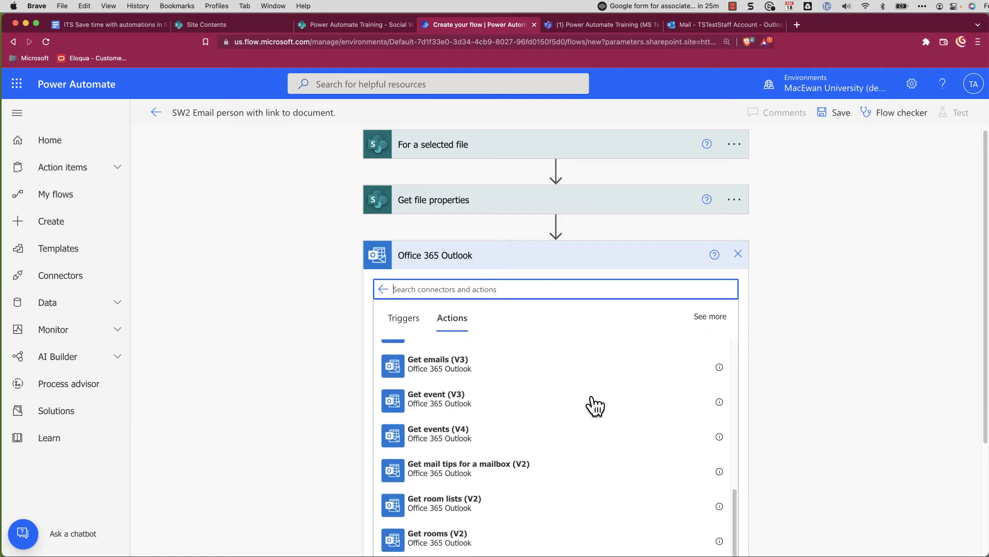
{"action": "scroll", "coordinate": [596, 405], "scroll_direction": "down", "scroll_amount": 5}
{"action": "scroll", "coordinate": [595, 405], "scroll_direction": "up", "scroll_amount": 10}
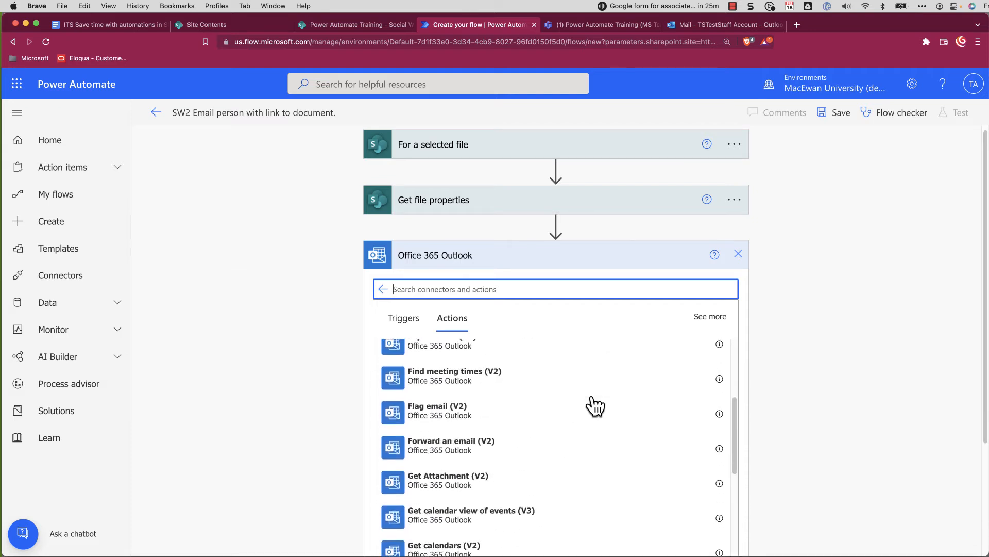
{"action": "scroll", "coordinate": [595, 406], "scroll_direction": "up", "scroll_amount": 5}
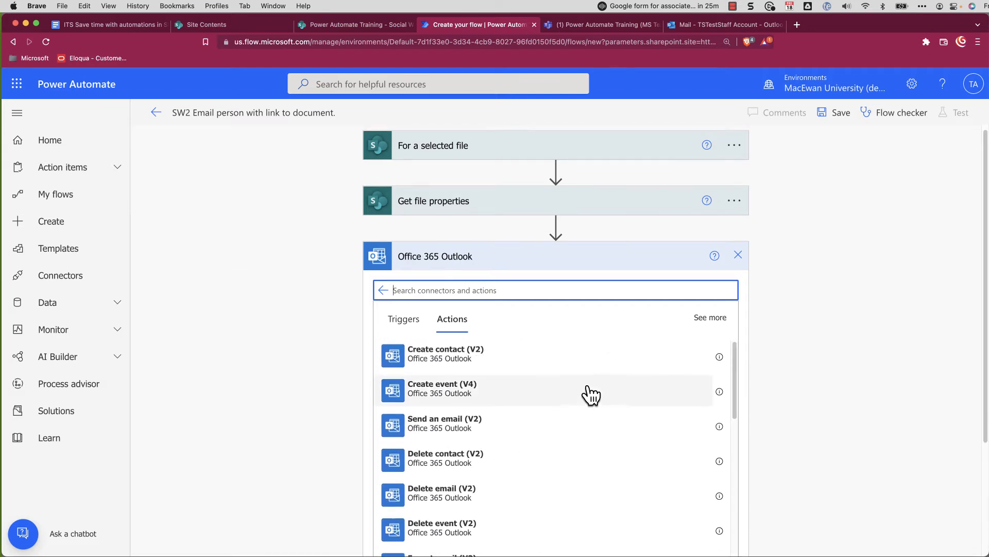
{"action": "scroll", "coordinate": [587, 396], "scroll_direction": "up", "scroll_amount": 1}
{"action": "left_click", "coordinate": [442, 438]}
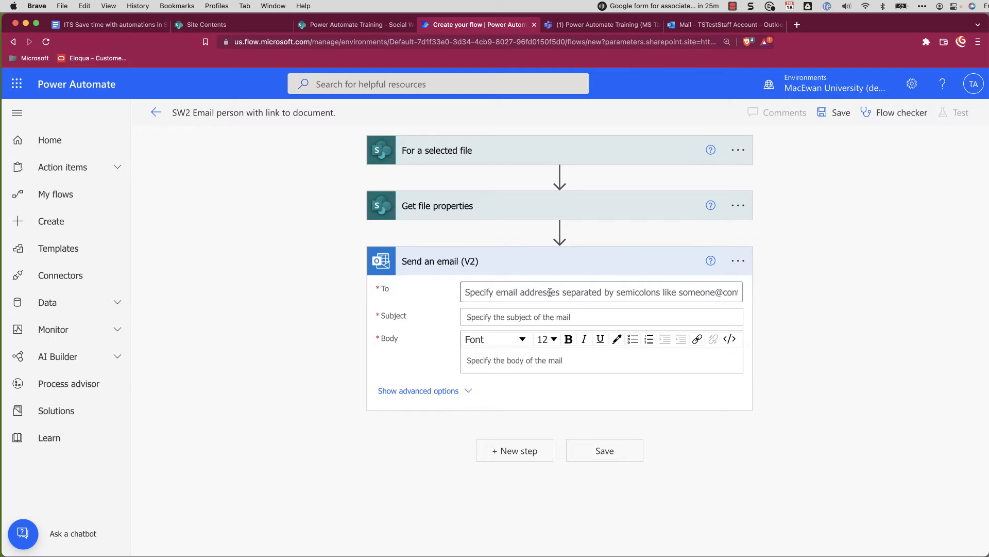
- Start on the email's recipient and check the Assigned to column of the course description files in SharePoint
{"action": "left_click", "coordinate": [509, 295]}
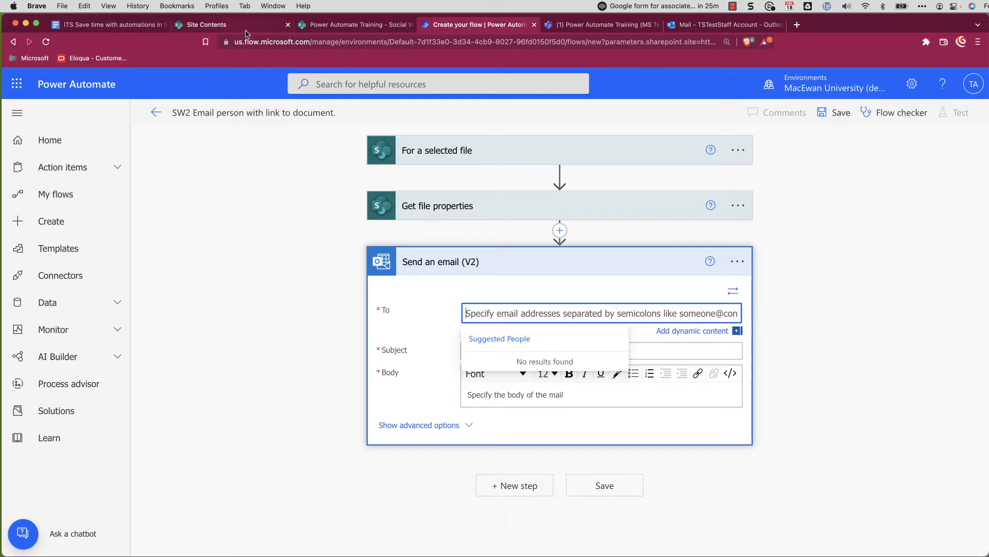
{"action": "left_click", "coordinate": [319, 24]}
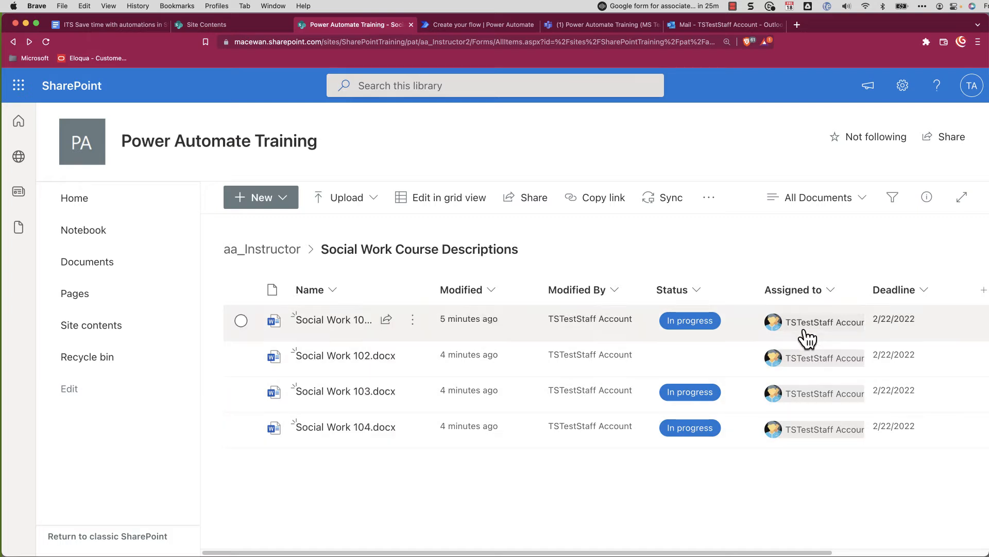
{"action": "mouse_move", "coordinate": [799, 334]}
{"action": "left_click", "coordinate": [468, 26]}
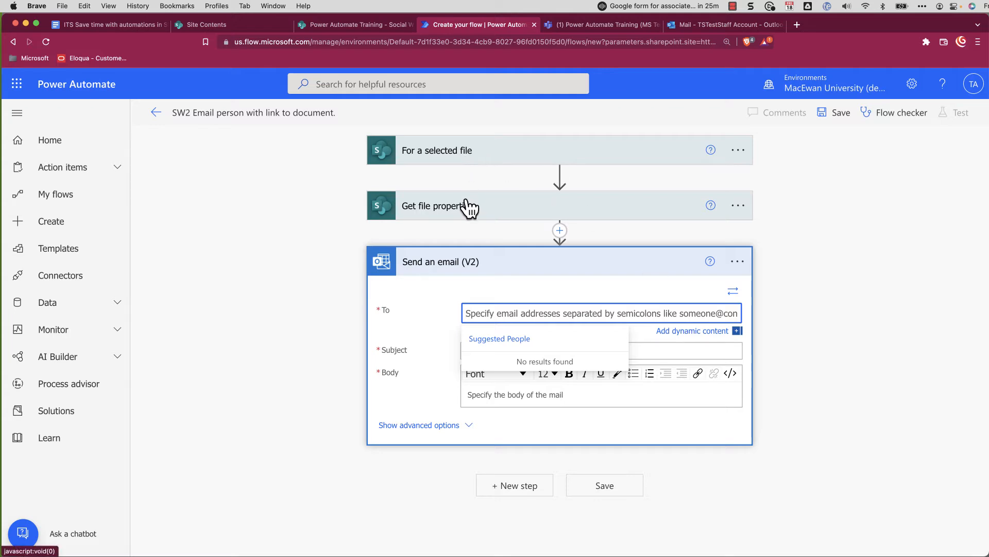
{"action": "left_click", "coordinate": [213, 25]}
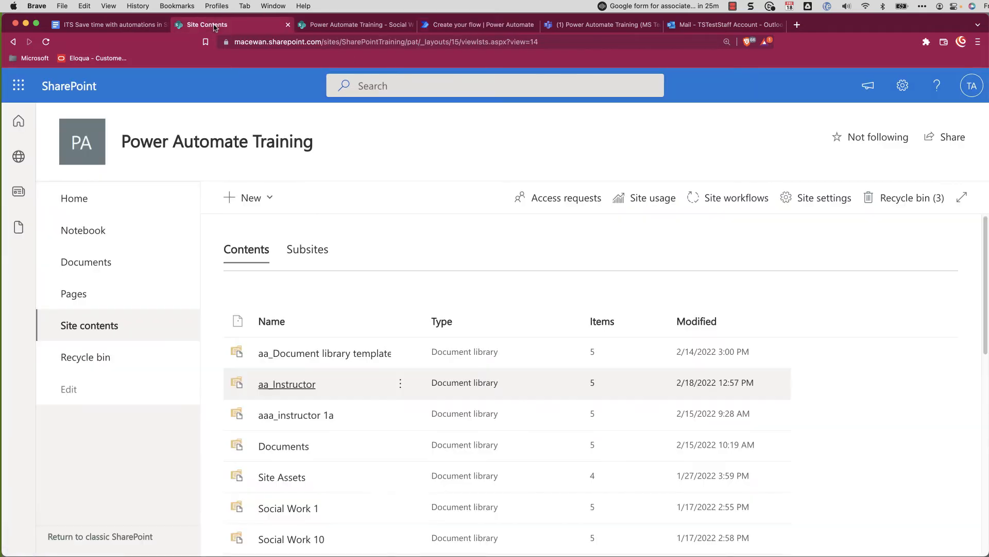
{"action": "left_click", "coordinate": [356, 25]}
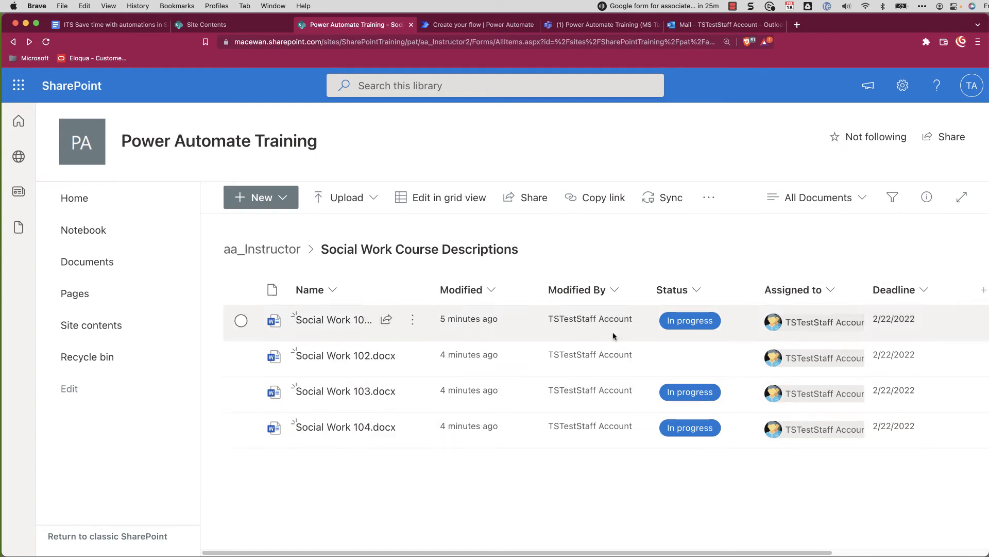
- Review the columns available for the SharePoint library view, leave them as they are, and switch back to Power Automate
{"action": "left_click", "coordinate": [613, 292]}
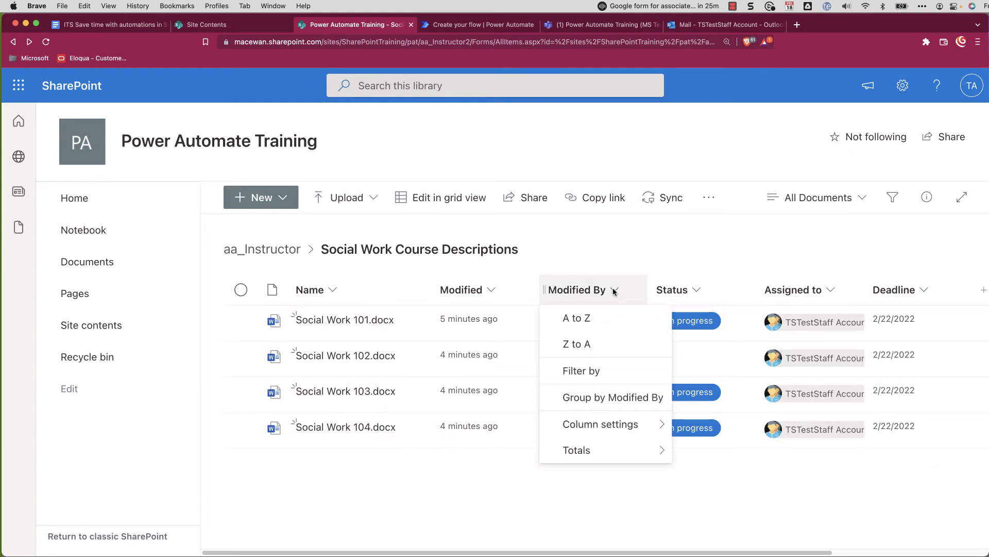
{"action": "mouse_move", "coordinate": [617, 461]}
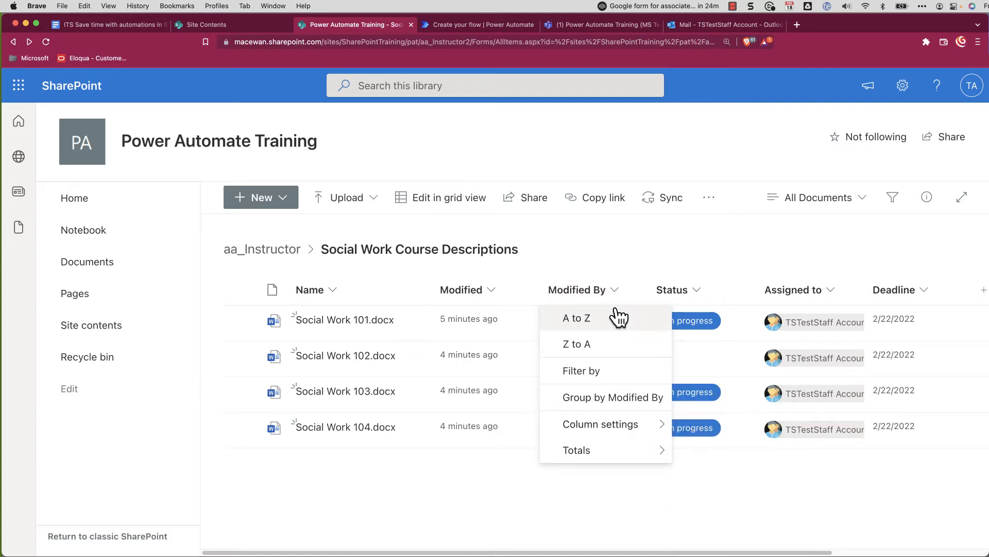
{"action": "mouse_move", "coordinate": [613, 431]}
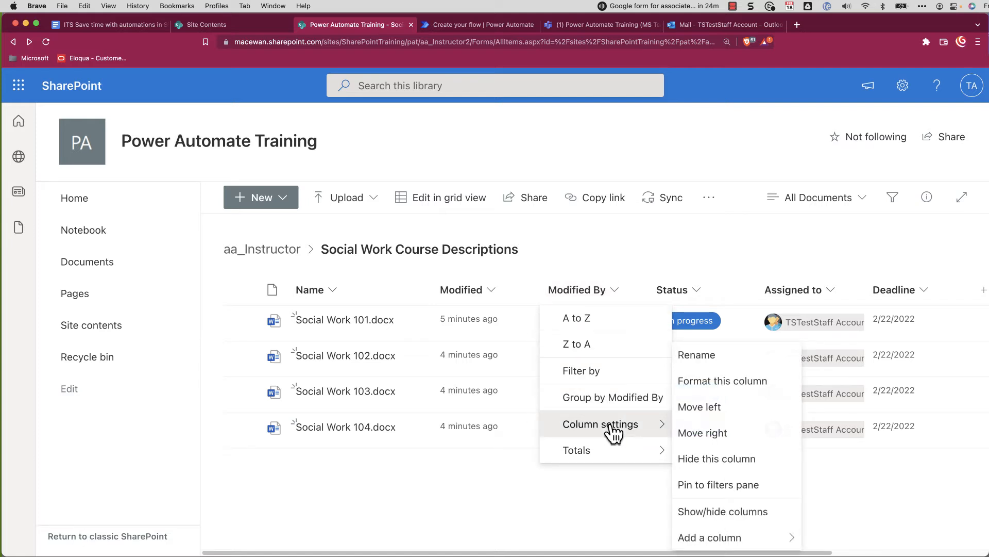
{"action": "left_click", "coordinate": [729, 521]}
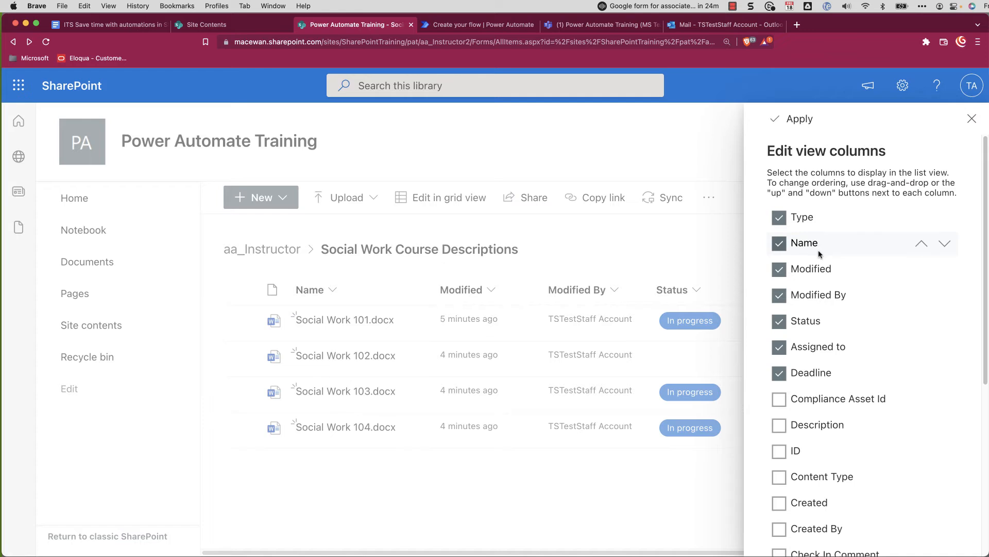
{"action": "scroll", "coordinate": [855, 322], "scroll_direction": "down", "scroll_amount": 5}
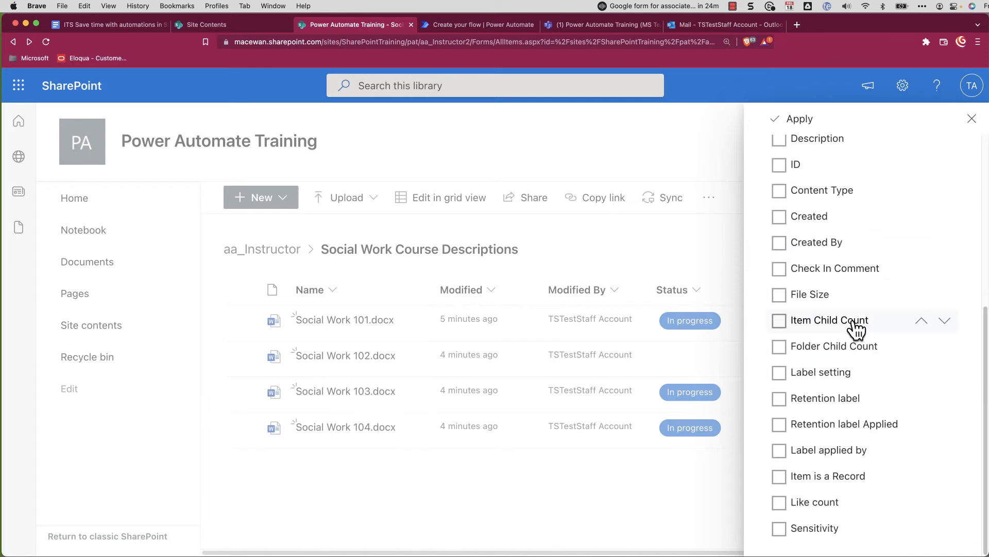
{"action": "left_click", "coordinate": [972, 119]}
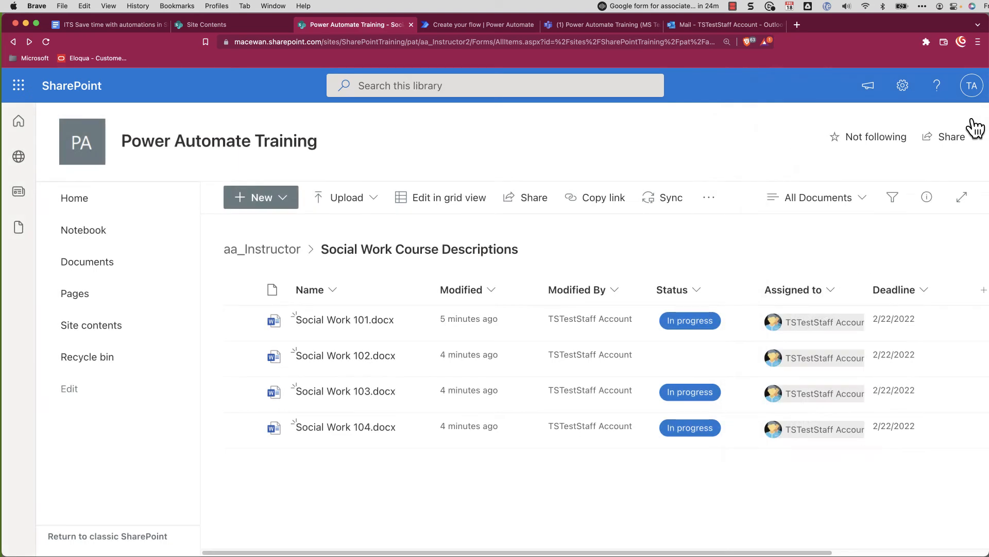
{"action": "left_click", "coordinate": [464, 24]}
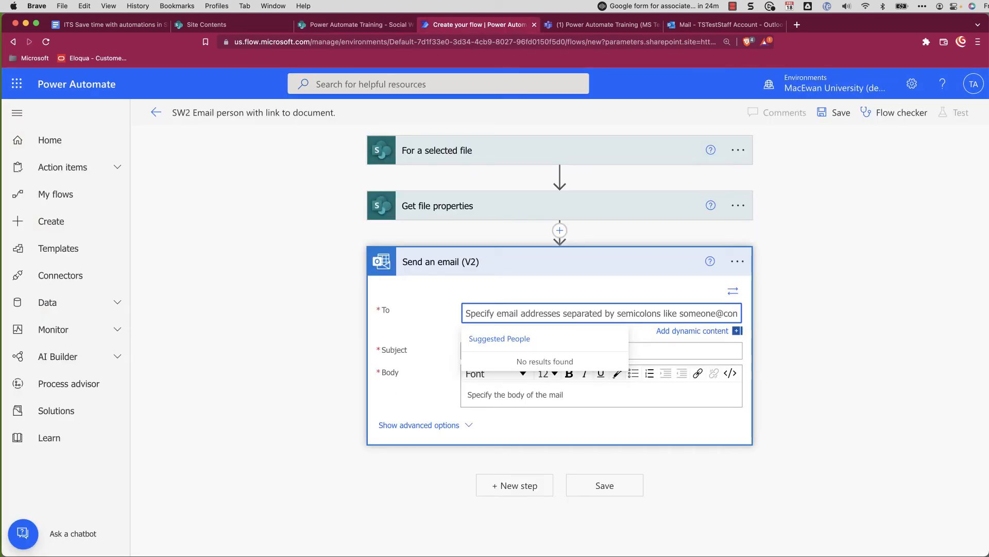
{"action": "left_click", "coordinate": [733, 6]}
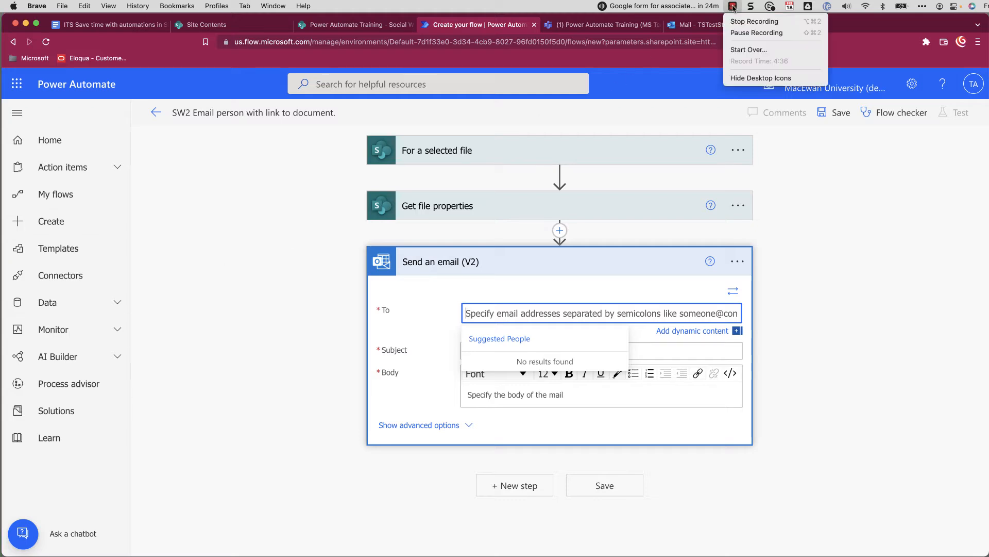
{"action": "left_click", "coordinate": [744, 33]}
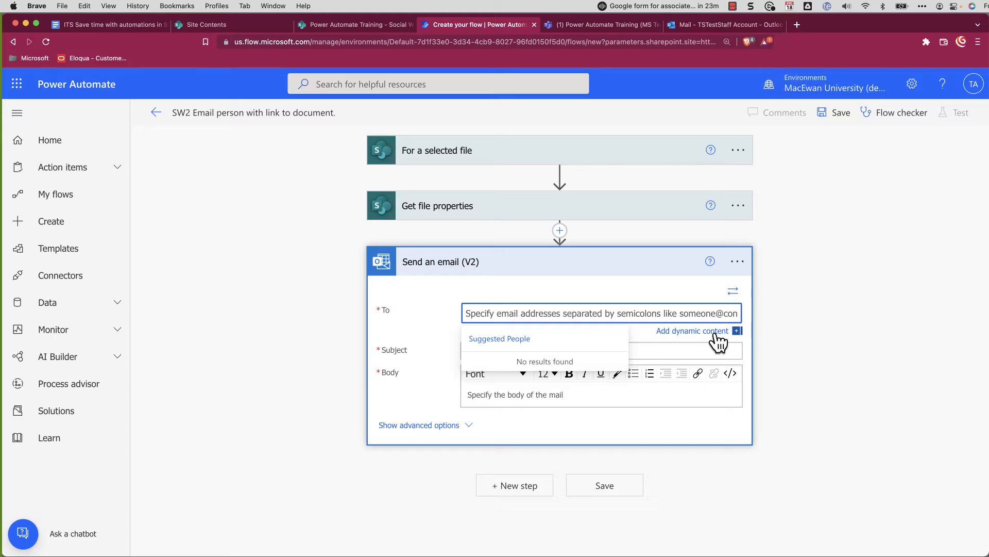
- Set the email's recipient to the dynamic content "Assigned to Email" from Get file properties, checking the matching SharePoint column first
{"action": "left_click", "coordinate": [718, 339]}
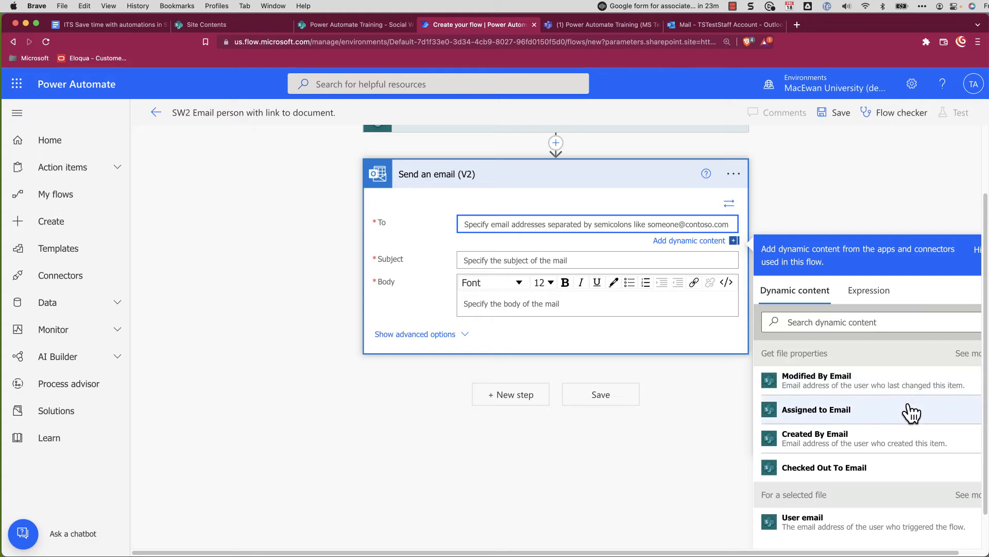
{"action": "scroll", "coordinate": [865, 369], "scroll_direction": "up", "scroll_amount": 2}
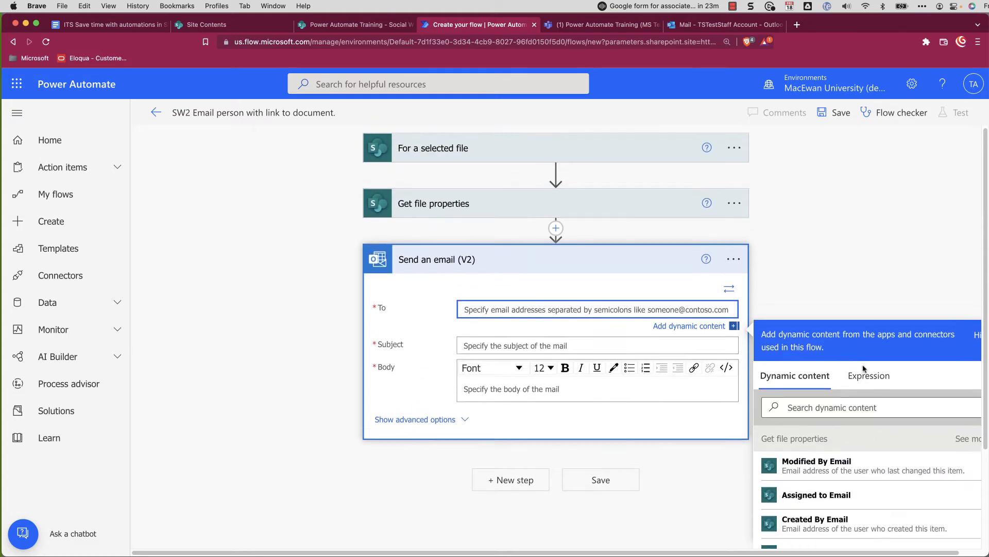
{"action": "scroll", "coordinate": [932, 449], "scroll_direction": "down", "scroll_amount": 2}
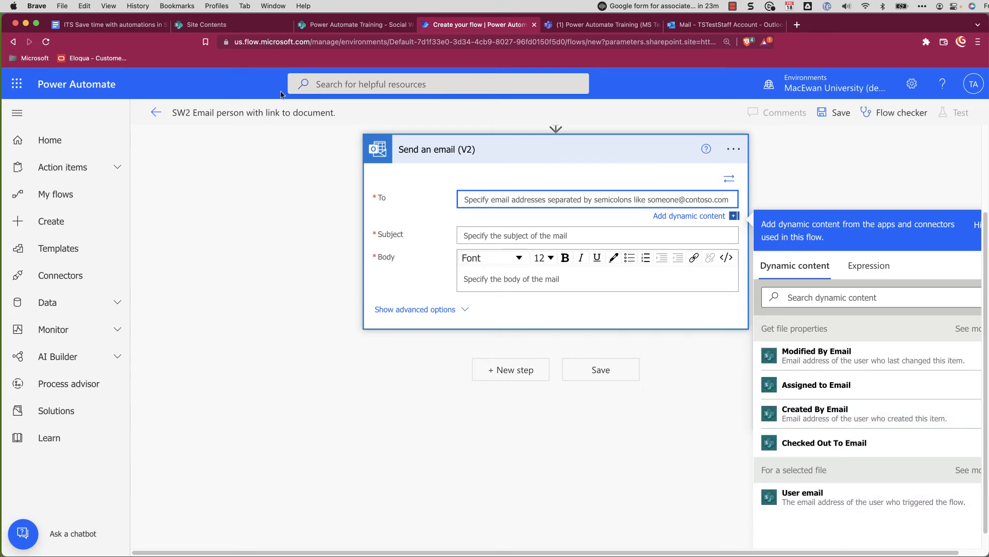
{"action": "left_click", "coordinate": [336, 24]}
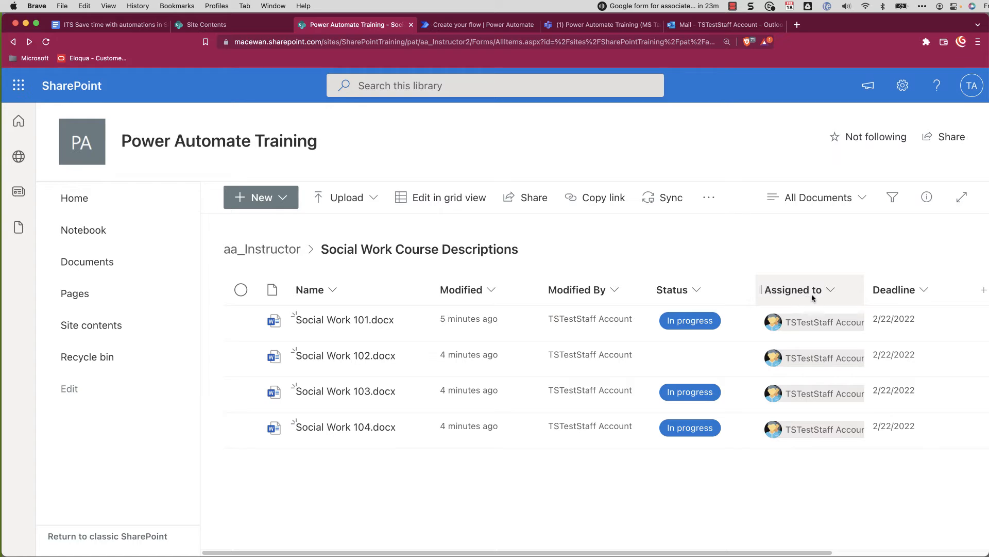
{"action": "left_click", "coordinate": [209, 25]}
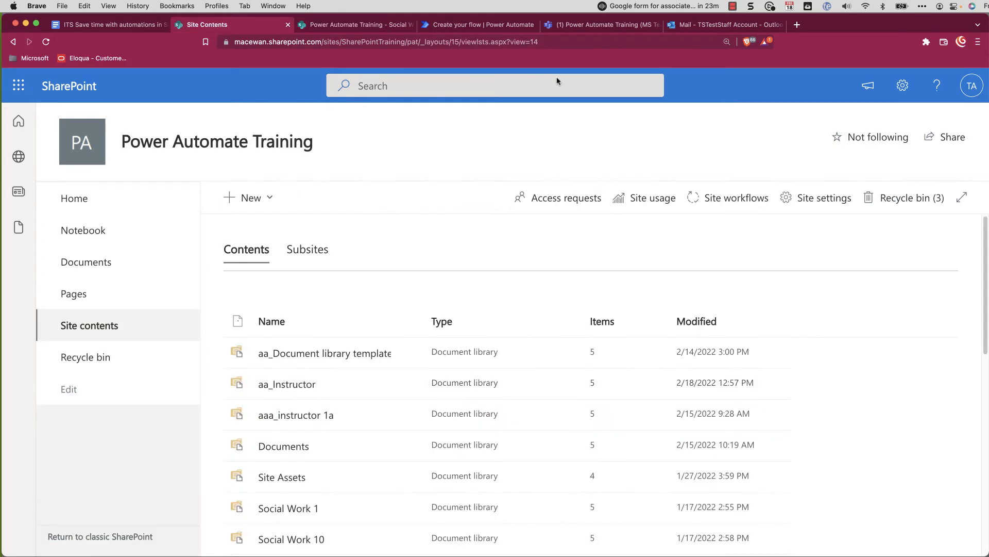
{"action": "left_click", "coordinate": [487, 26]}
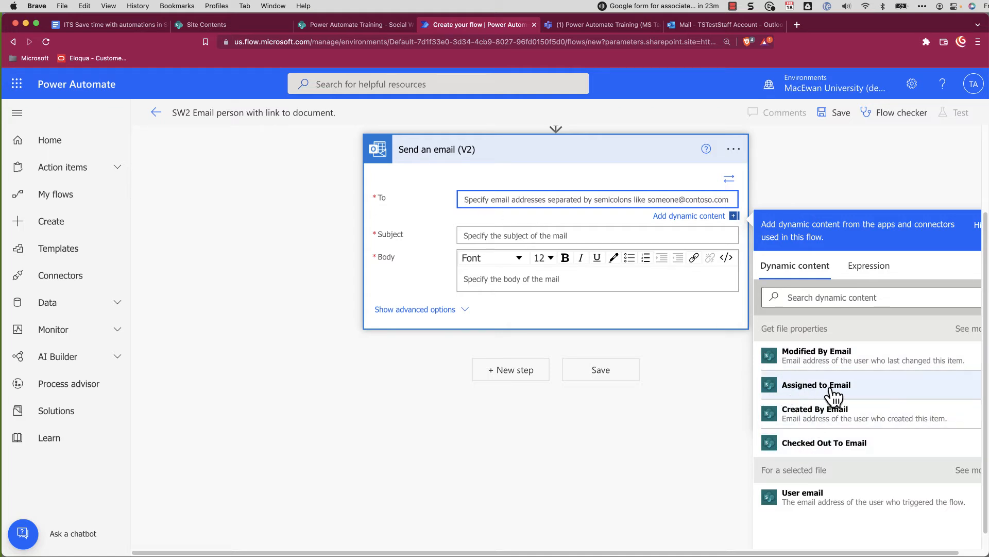
{"action": "left_click", "coordinate": [817, 386]}
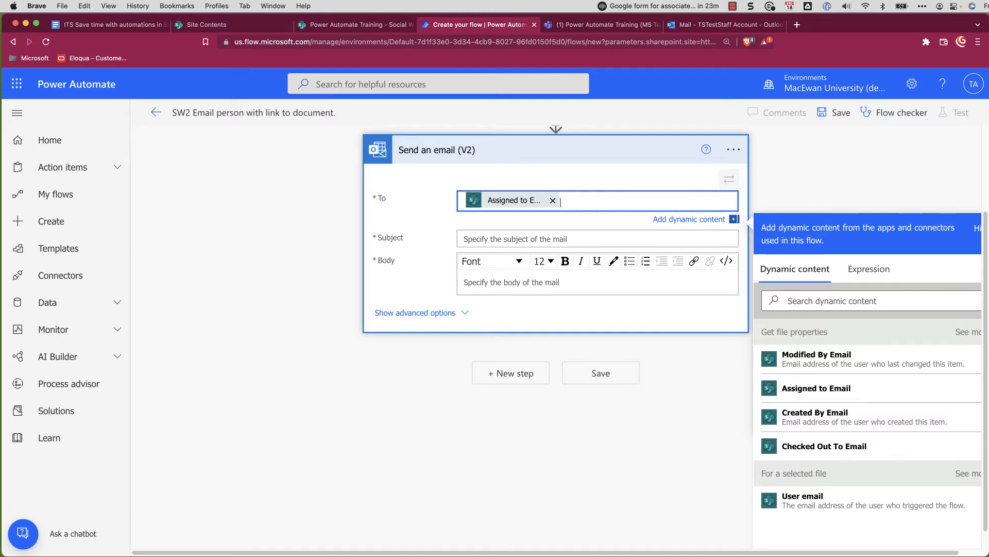
- Enter "Course outline ready for update" as the email's subject
{"action": "left_click", "coordinate": [493, 238]}
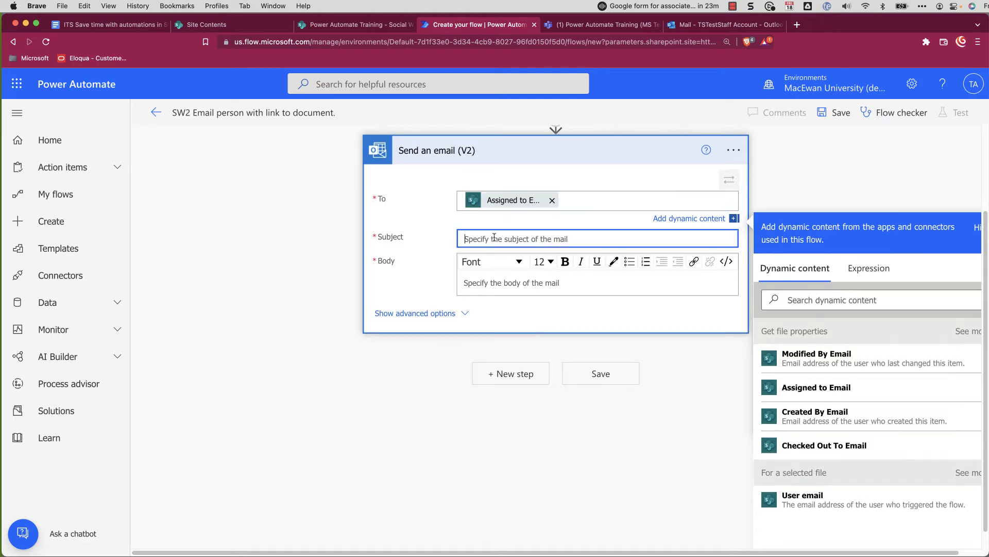
{"action": "type", "text": "Course out"}
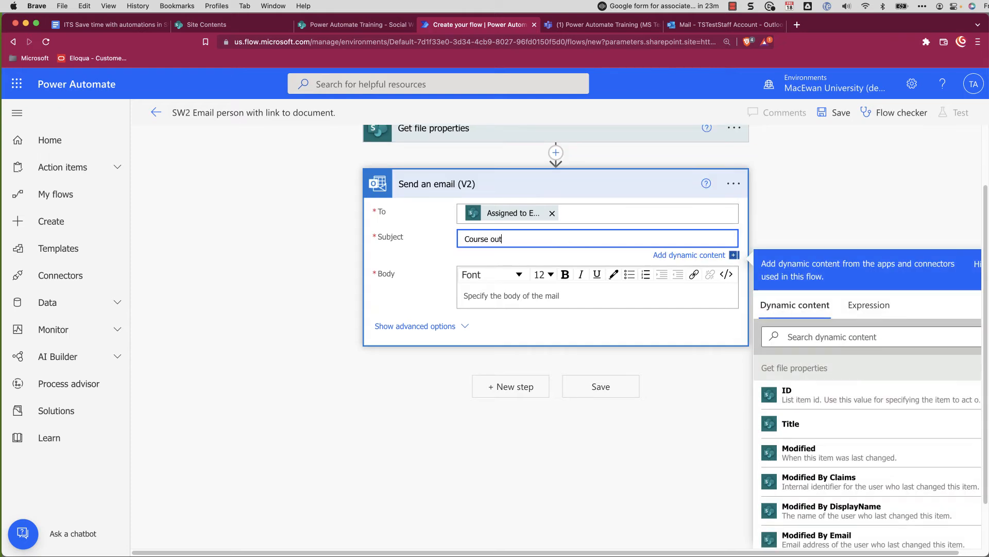
{"action": "type", "text": "line ready for update"}
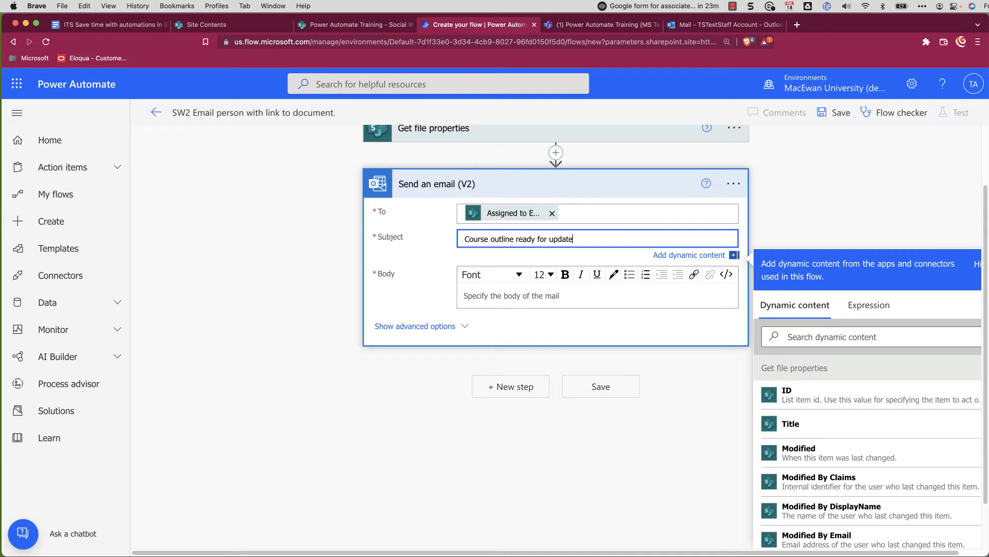
- Fill the email's body with the course outline update notice, using the placeholders INSTRUCTOR, NAME and DEADLINE plus a closing LINK line
{"action": "key", "text": "super+Tab"}
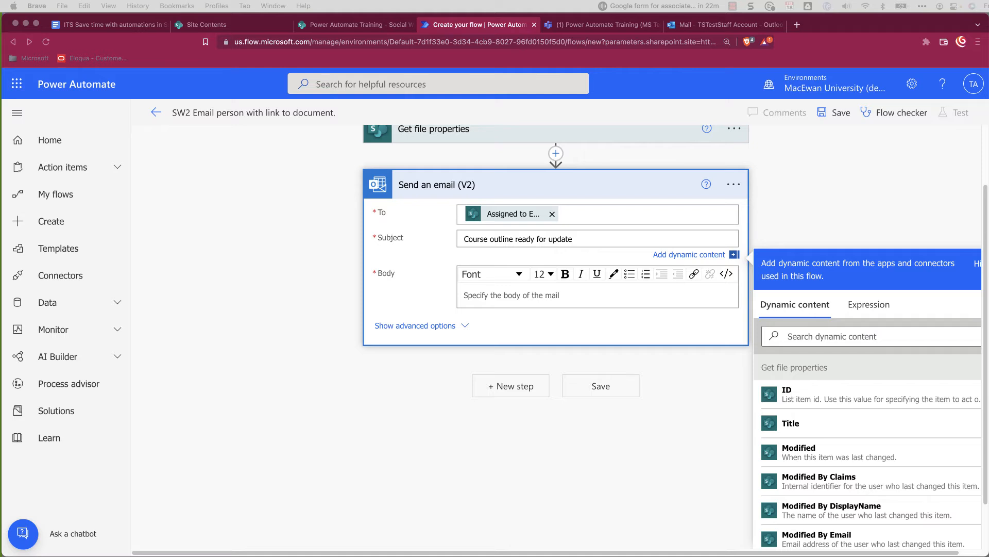
{"action": "left_click", "coordinate": [509, 295]}
{"action": "type", "text": "Hey INSTRUCTOR  Your course outline NAME is ready for you to update. Ensure all changes are completed by DEADLINE. Once you’ve completed the changes email us.  LINK"}
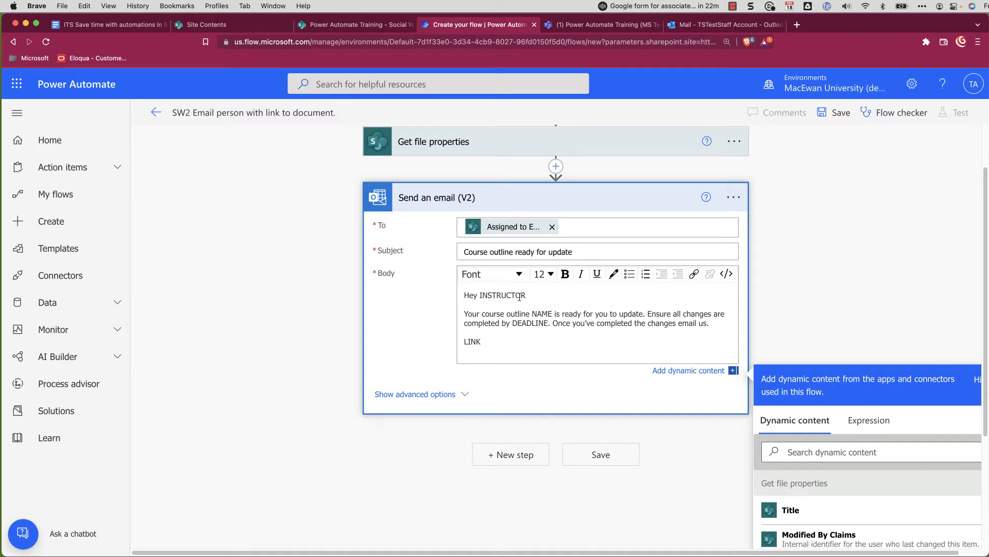
- Replace the INSTRUCTOR placeholder in the email's greeting with the dynamic content "Assigned to DisplayName" from Get file properties
{"action": "scroll", "coordinate": [520, 296], "scroll_direction": "down", "scroll_amount": 1}
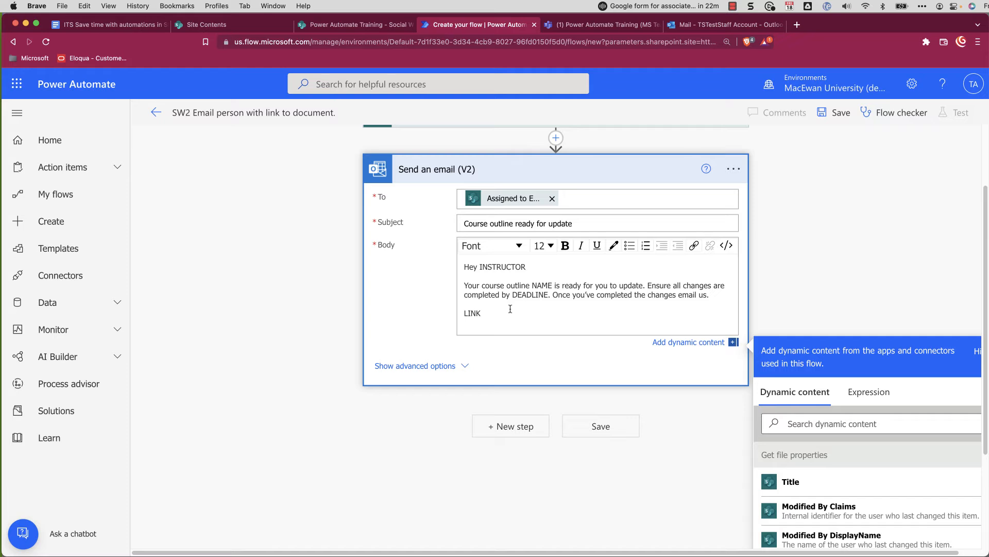
{"action": "double_click", "coordinate": [508, 266]}
{"action": "key", "text": "BackSpace"}
{"action": "left_click", "coordinate": [846, 424]}
{"action": "type", "text": "assign"}
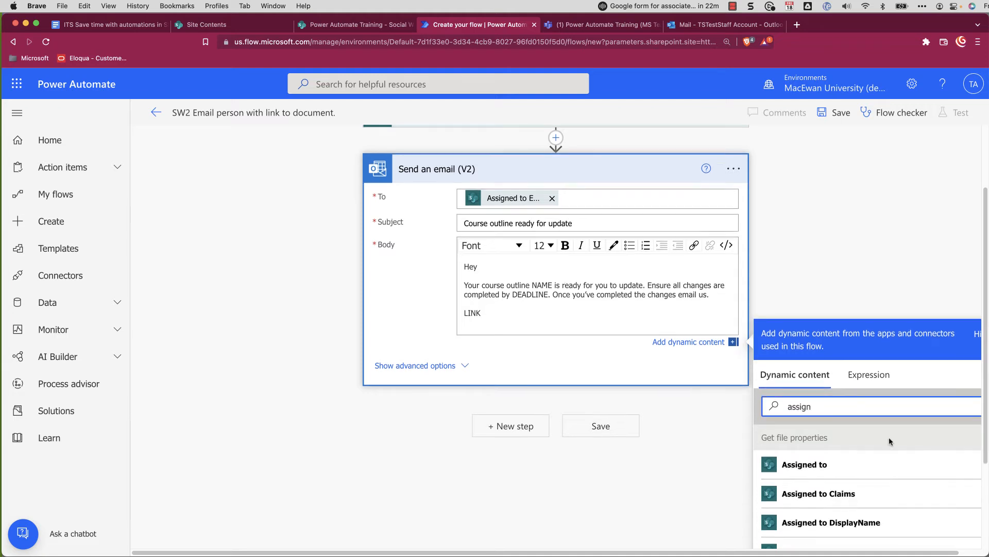
{"action": "scroll", "coordinate": [830, 440], "scroll_direction": "down", "scroll_amount": 3}
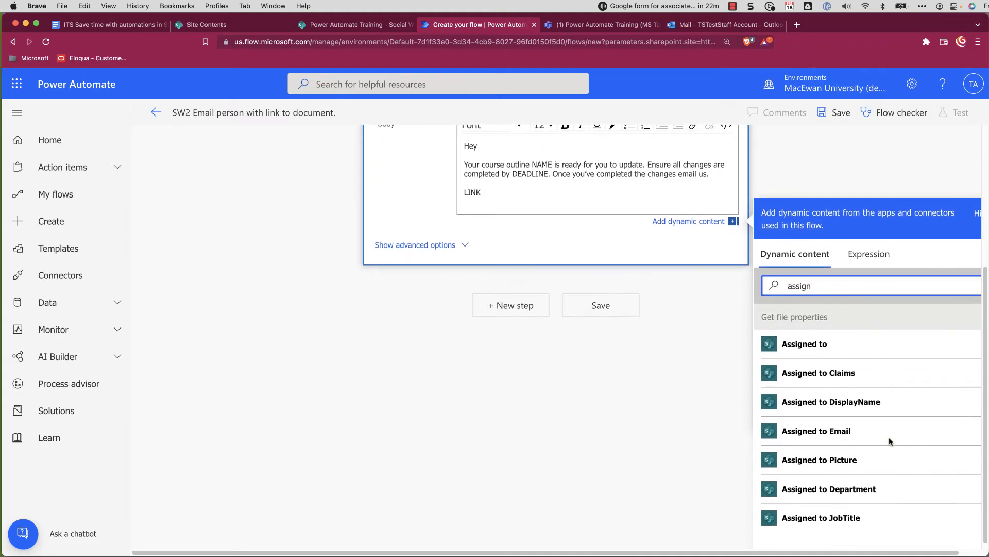
{"action": "left_click", "coordinate": [837, 407]}
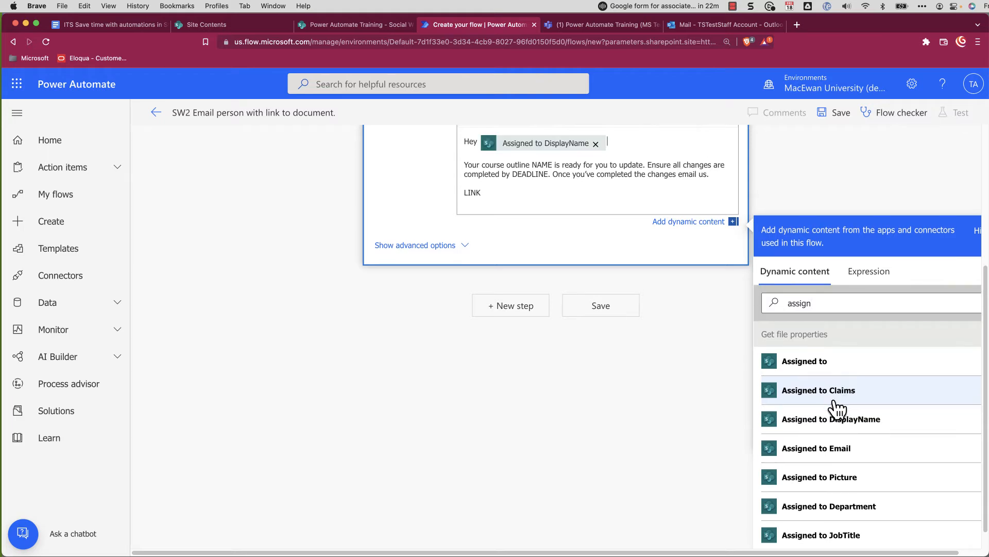
- Replace the NAME placeholder in the email's body with the dynamic content "fileName" from For a selected file
{"action": "double_click", "coordinate": [543, 177]}
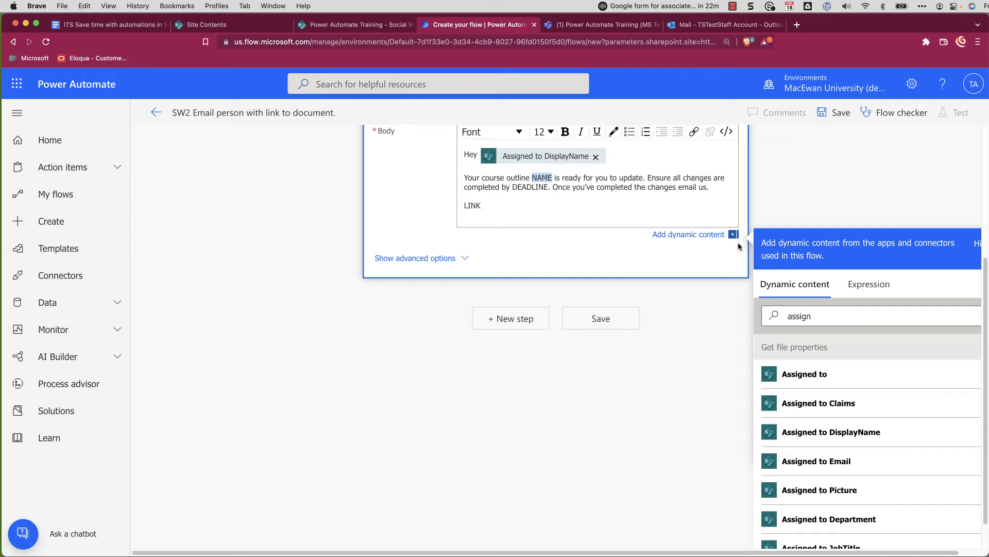
{"action": "key", "text": "BackSpace"}
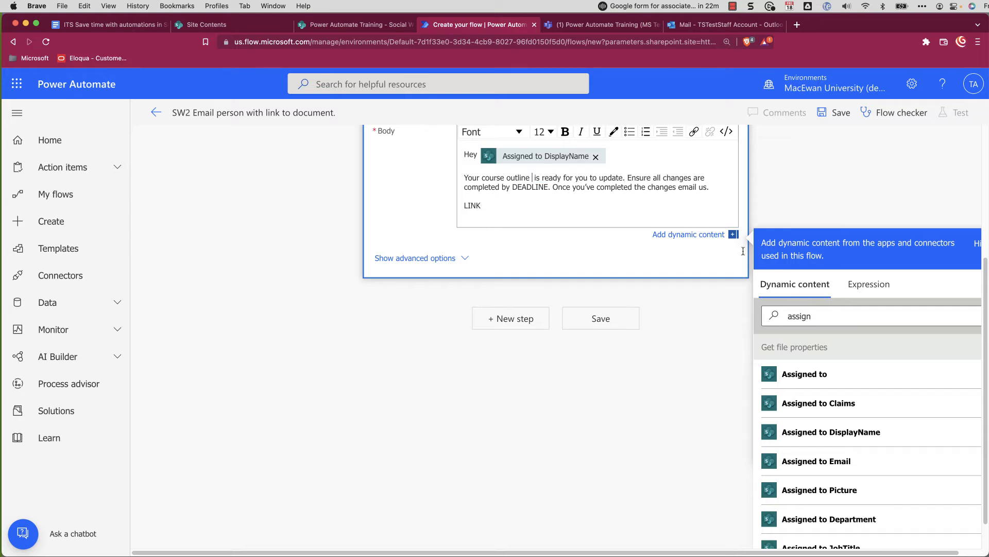
{"action": "double_click", "coordinate": [806, 317]}
{"action": "type", "text": "file"}
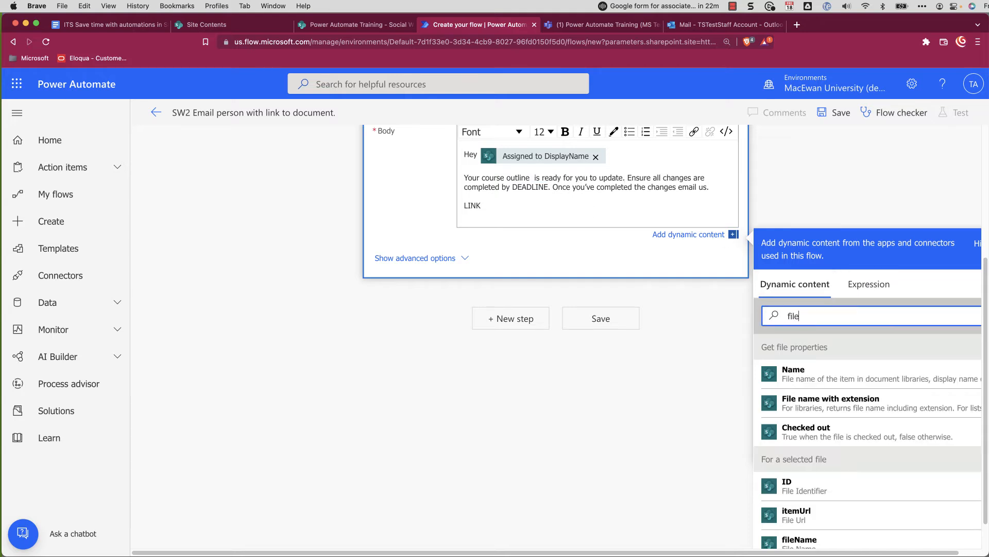
{"action": "scroll", "coordinate": [828, 355], "scroll_direction": "down", "scroll_amount": 2}
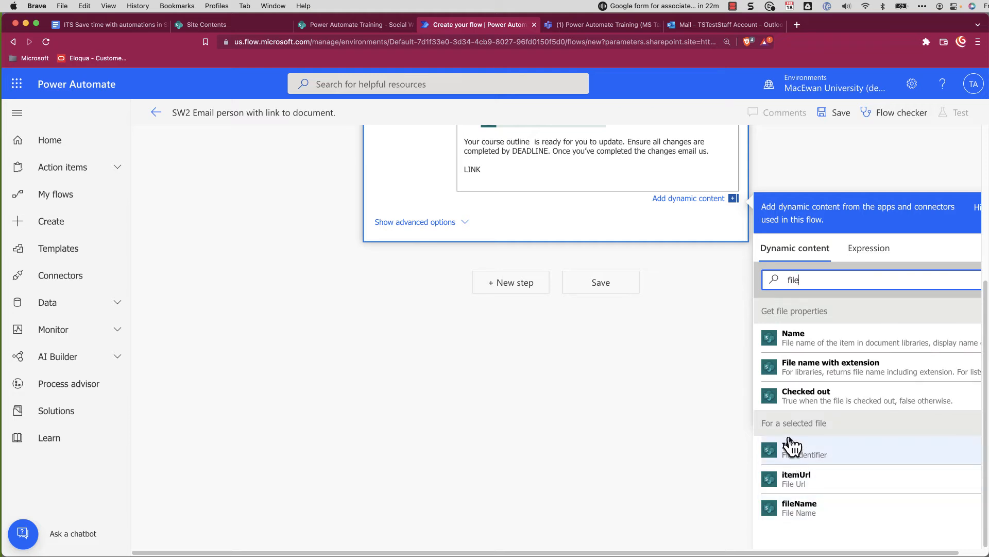
{"action": "left_click", "coordinate": [799, 508]}
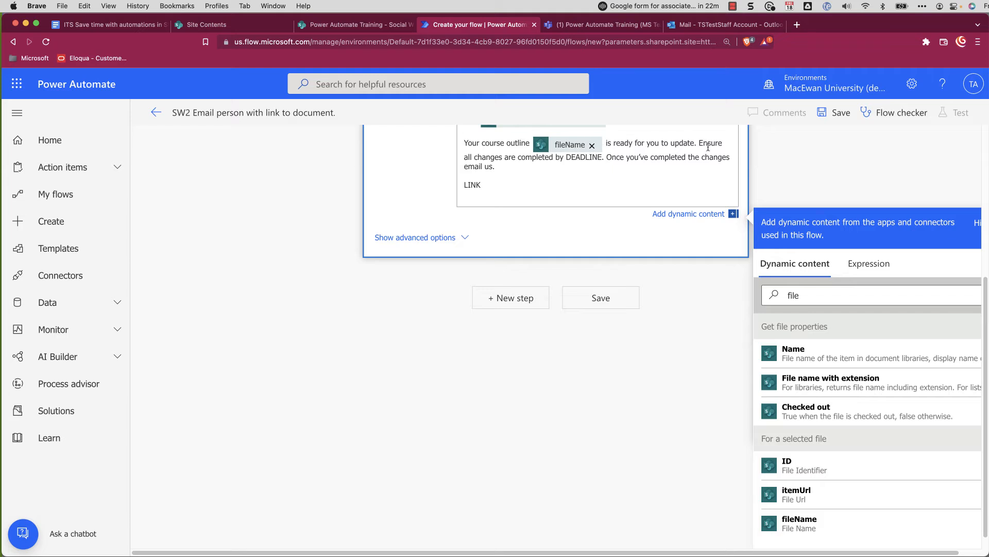
- Replace the DEADLINE placeholder in the email's body with the dynamic content "Deadline" from Get file properties
{"action": "double_click", "coordinate": [584, 157]}
{"action": "key", "text": "BackSpace"}
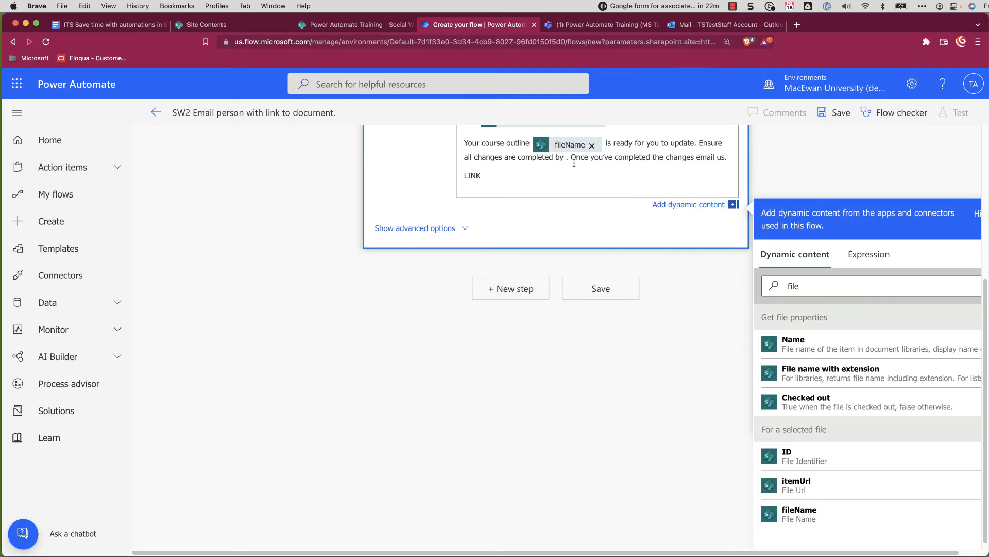
{"action": "double_click", "coordinate": [796, 285]}
{"action": "type", "text": "deadlin"}
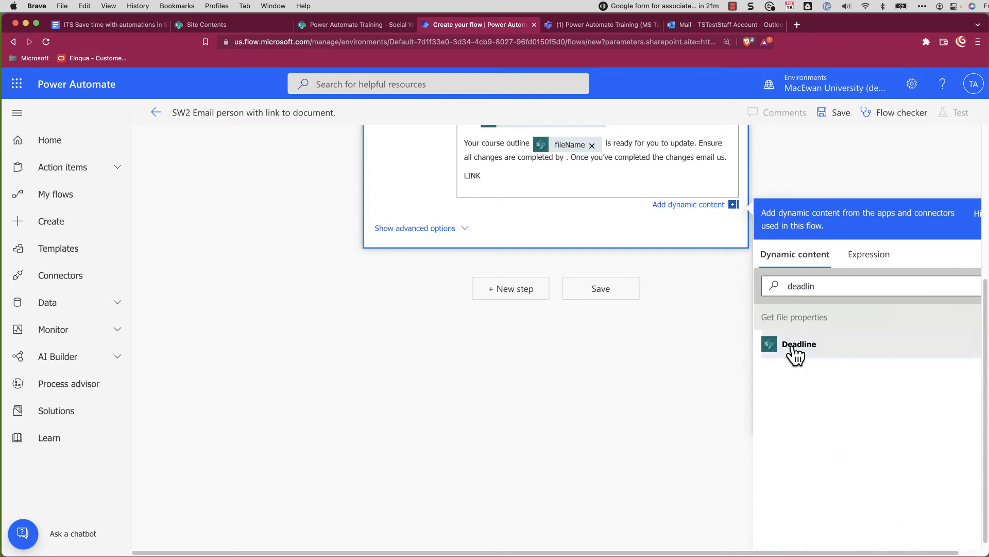
{"action": "left_click", "coordinate": [797, 347]}
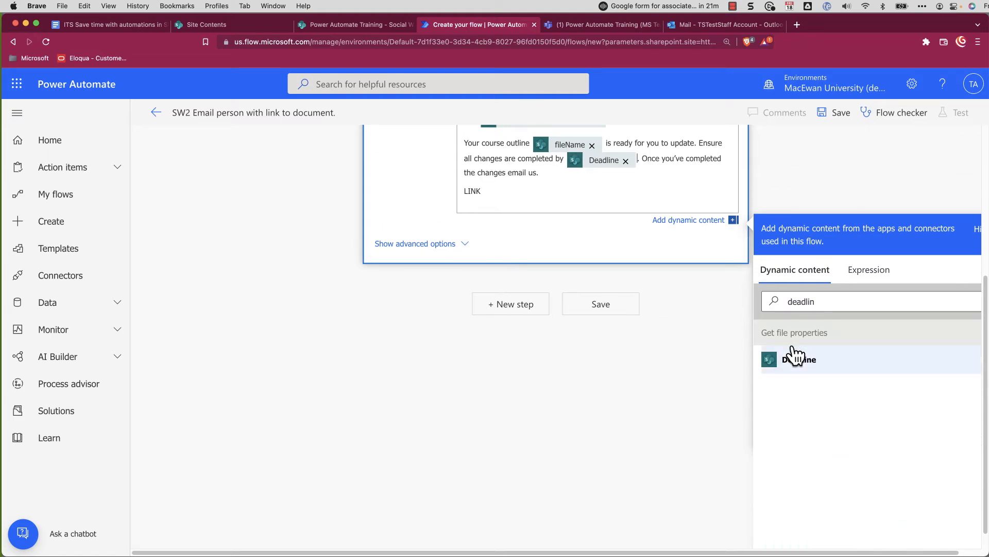
- Replace the LINK placeholder at the end of the email's body with the dynamic content "Link to item" from Get file properties
{"action": "double_click", "coordinate": [475, 190]}
{"action": "key", "text": "BackSpace"}
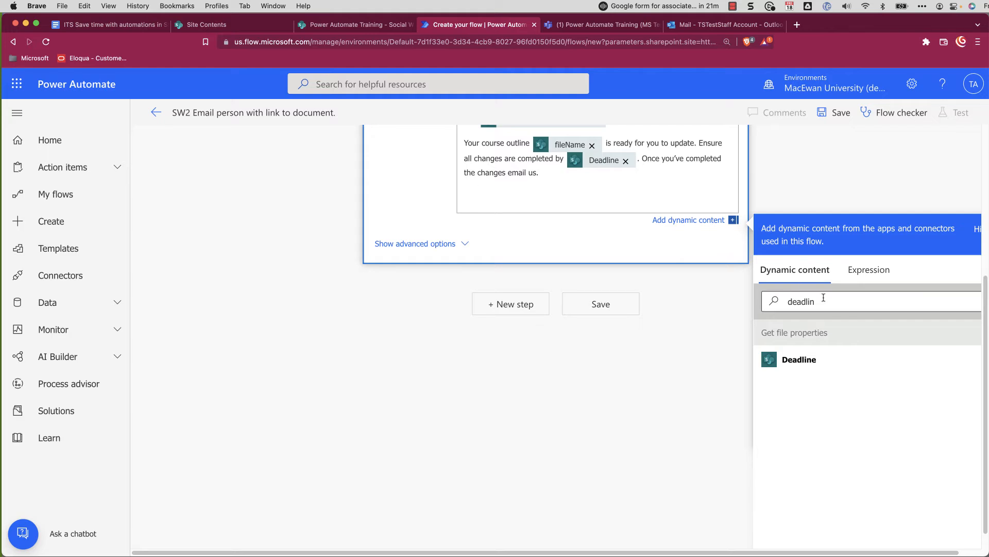
{"action": "double_click", "coordinate": [791, 303]}
{"action": "type", "text": "link"}
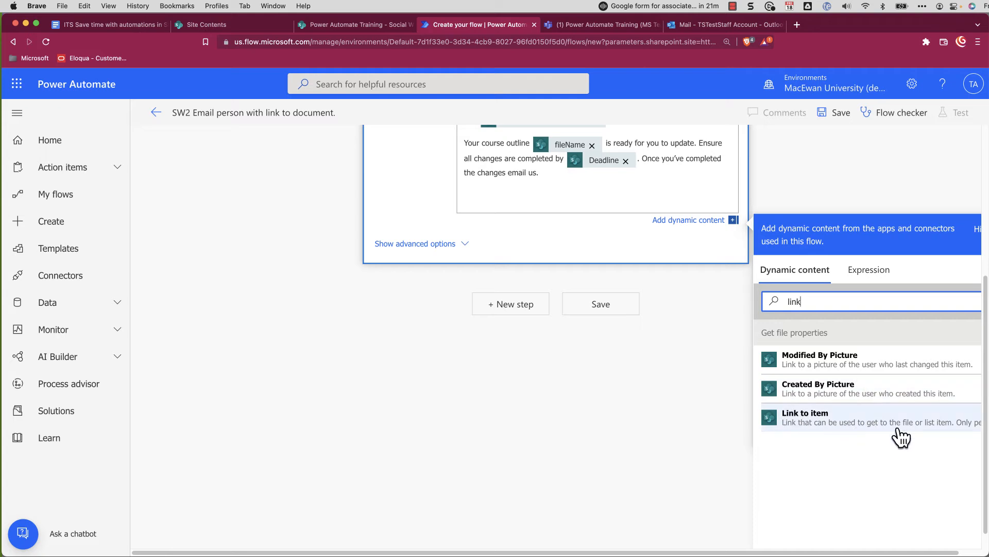
{"action": "left_click", "coordinate": [820, 431]}
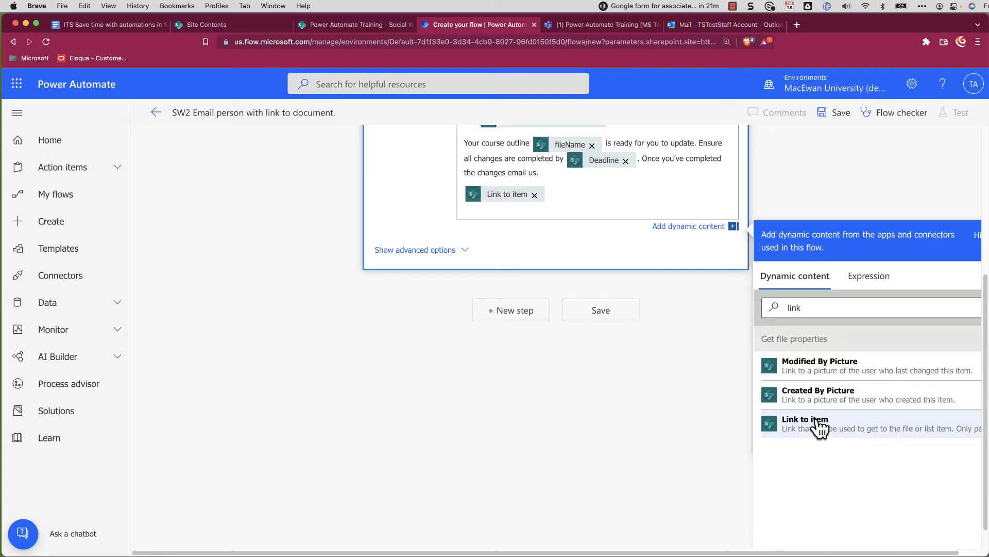
- Save the email flow, review its errors and warnings in the Flow checker, and save it again
{"action": "left_click", "coordinate": [604, 316]}
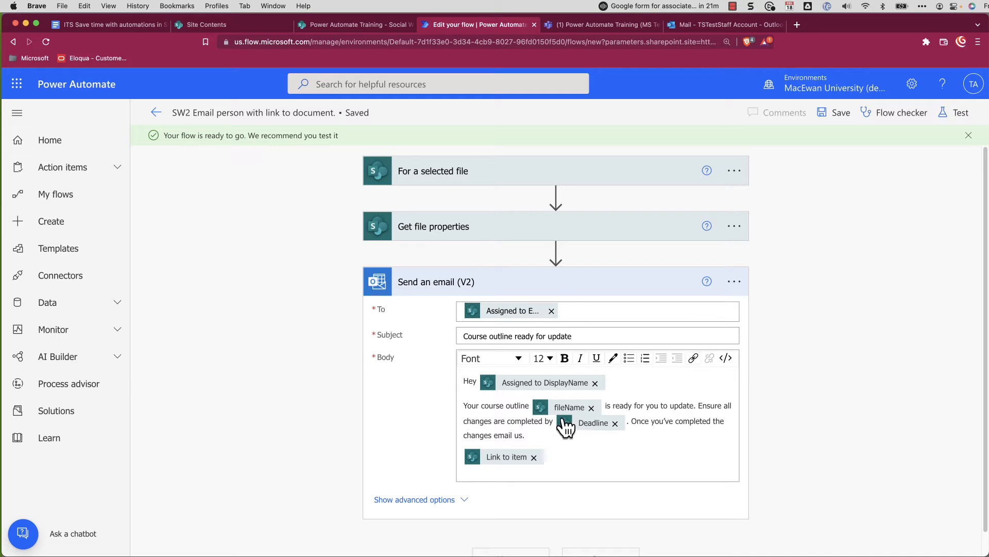
{"action": "left_click", "coordinate": [900, 119]}
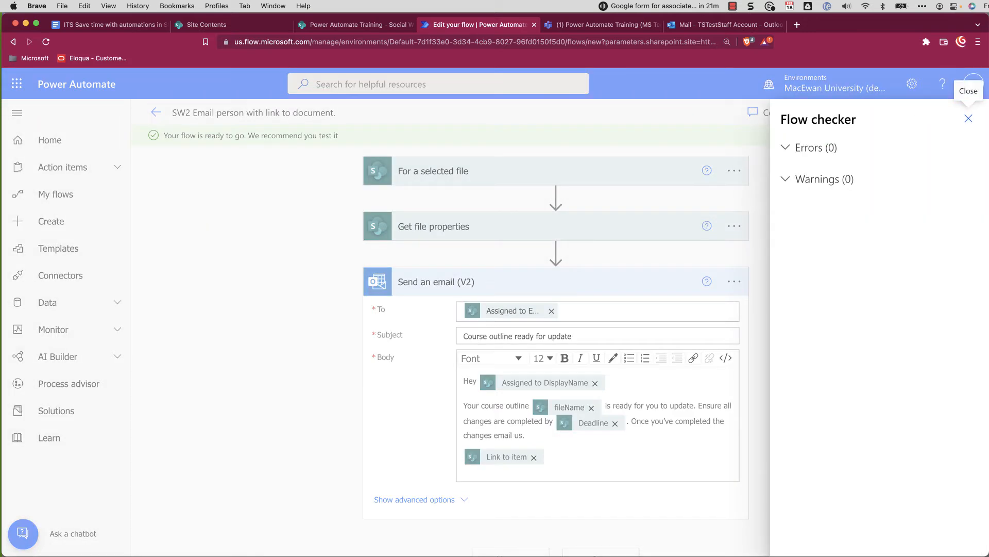
{"action": "left_click", "coordinate": [970, 120]}
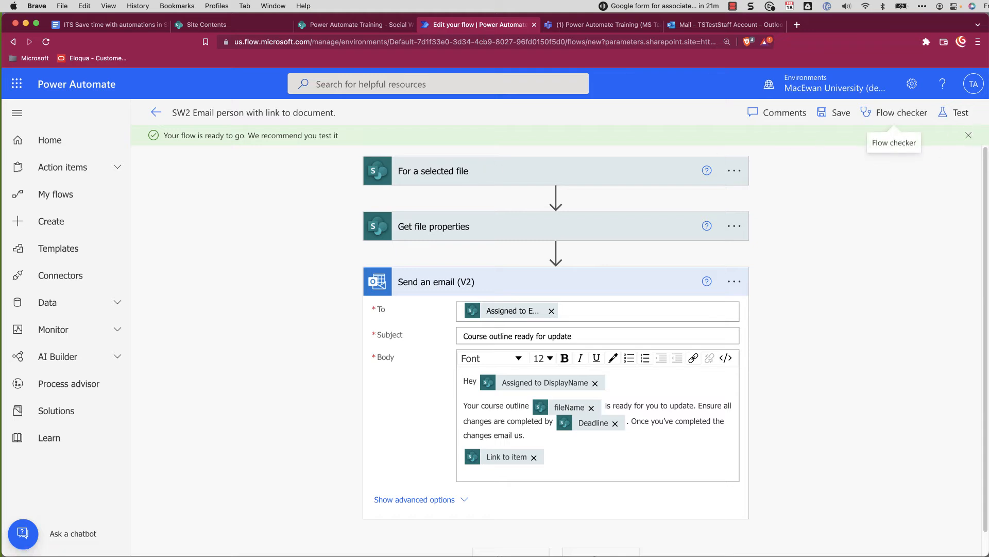
{"action": "left_click", "coordinate": [842, 115]}
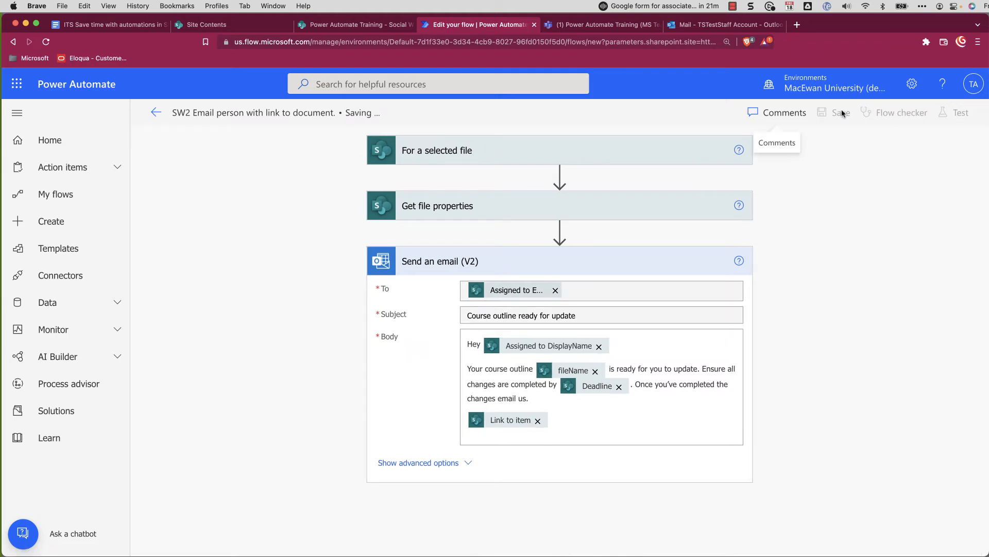
- In SharePoint, run the flow "SW2 Email person with link to document." on the Social Work 101 document with the message "dfgdfgdr"
{"action": "left_click", "coordinate": [338, 24]}
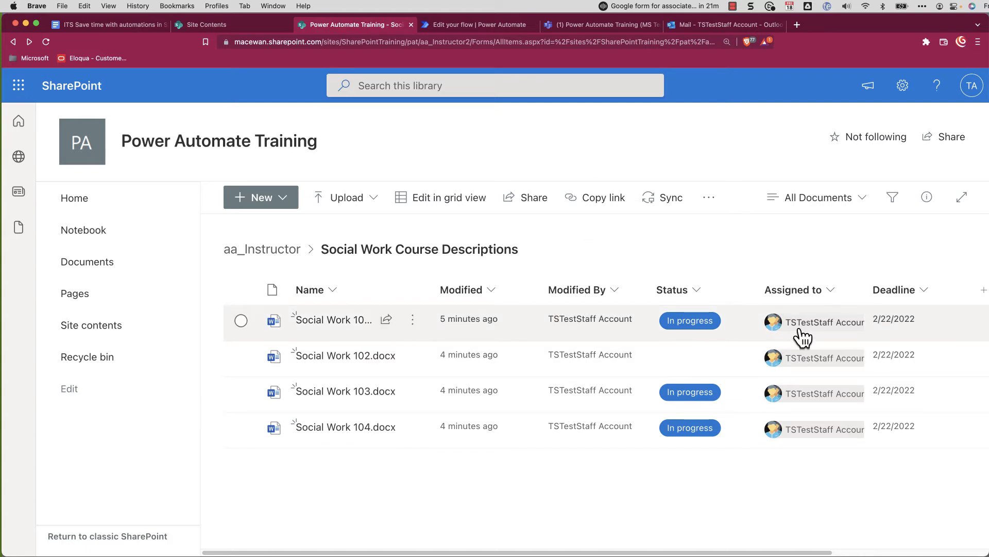
{"action": "left_click", "coordinate": [414, 323]}
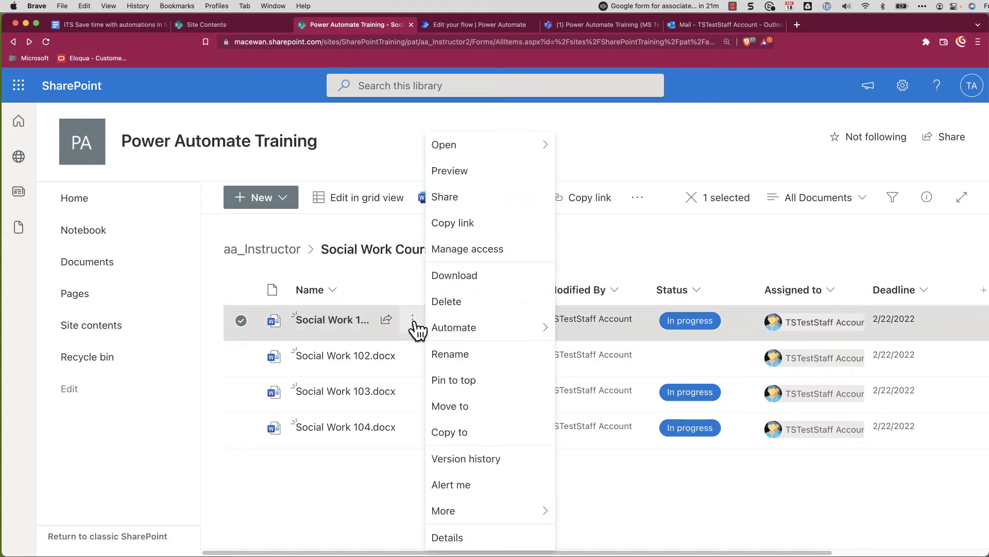
{"action": "mouse_move", "coordinate": [452, 331]}
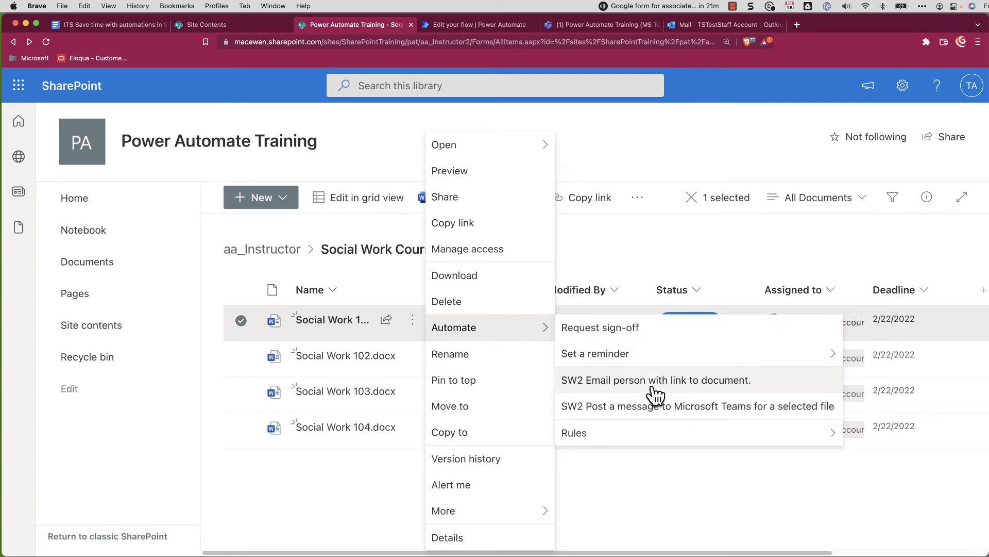
{"action": "left_click", "coordinate": [625, 382]}
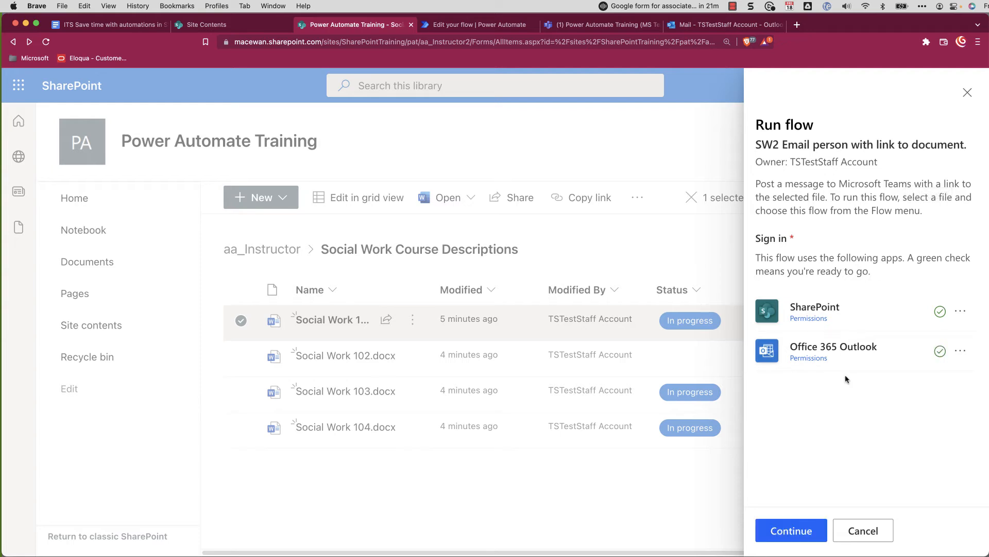
{"action": "left_click", "coordinate": [799, 530]}
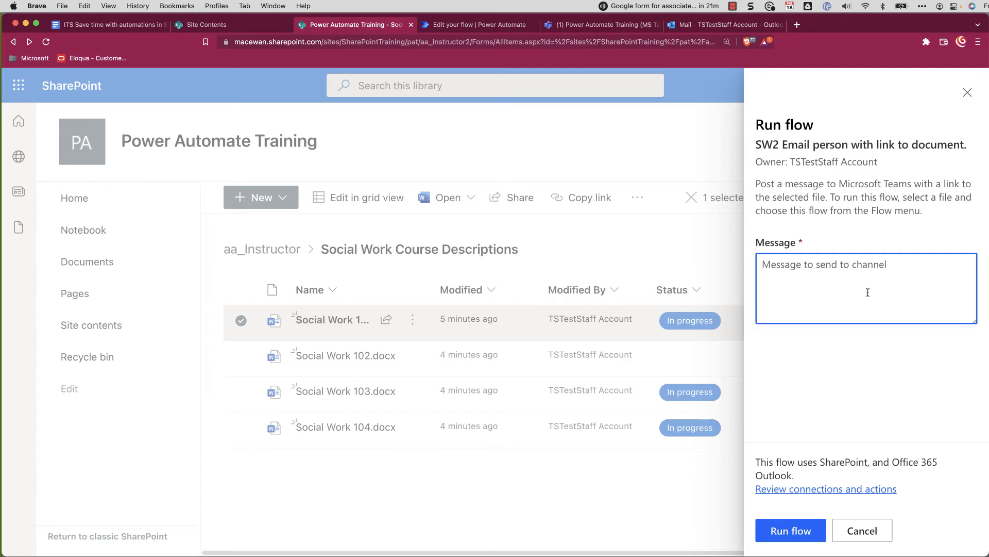
{"action": "type", "text": "dfgdfgdr"}
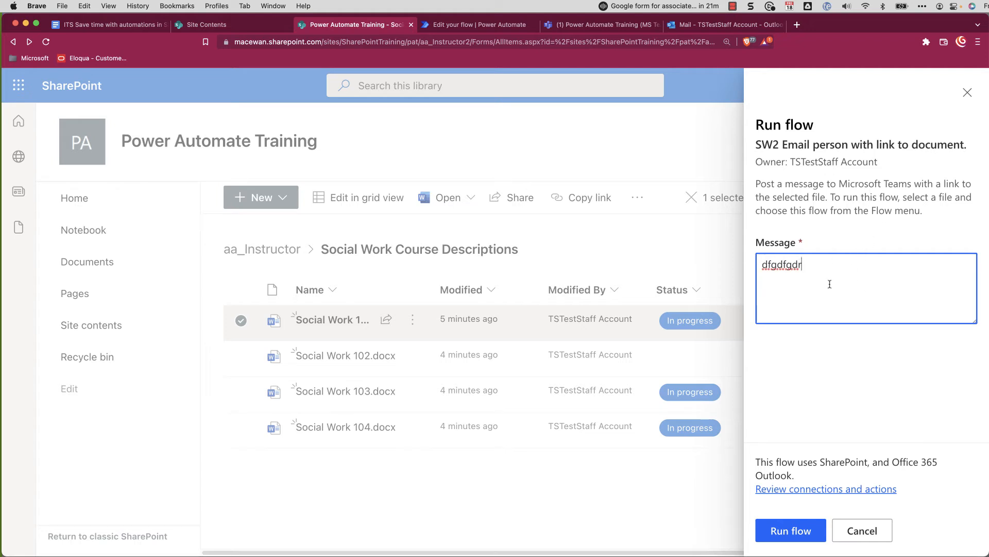
{"action": "left_click", "coordinate": [787, 532]}
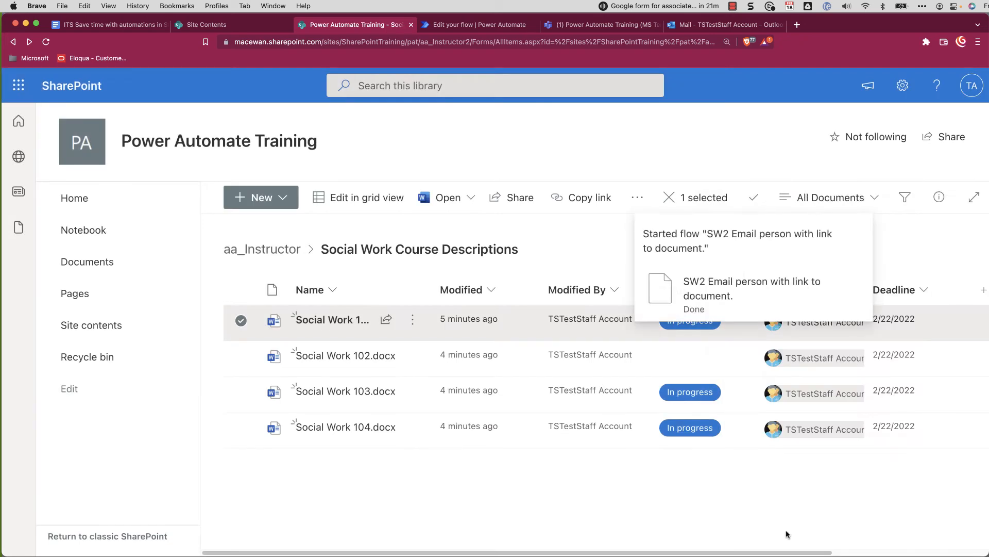
- Switch to Outlook and read the "Course outline ready for update" email in the inbox
{"action": "left_click", "coordinate": [723, 26]}
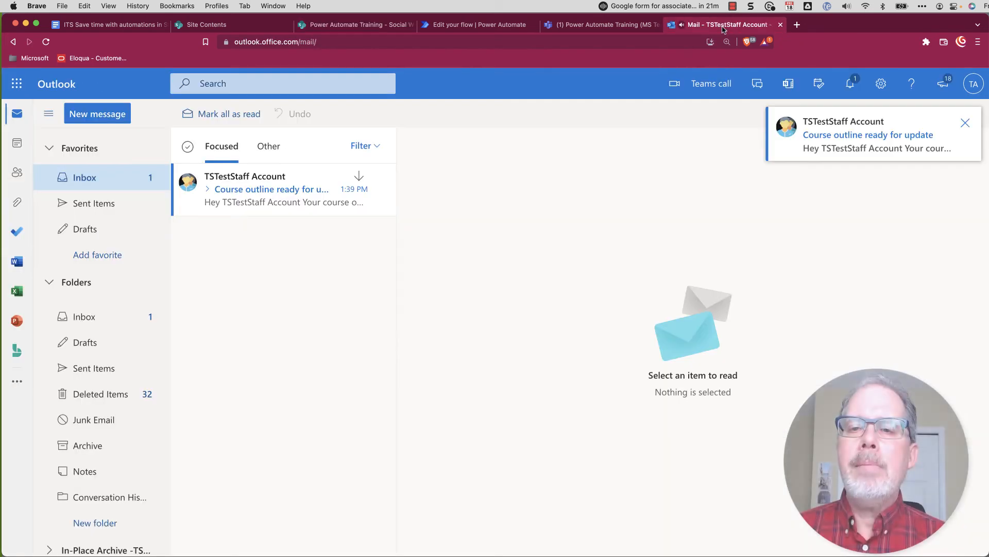
{"action": "left_click", "coordinate": [275, 198]}
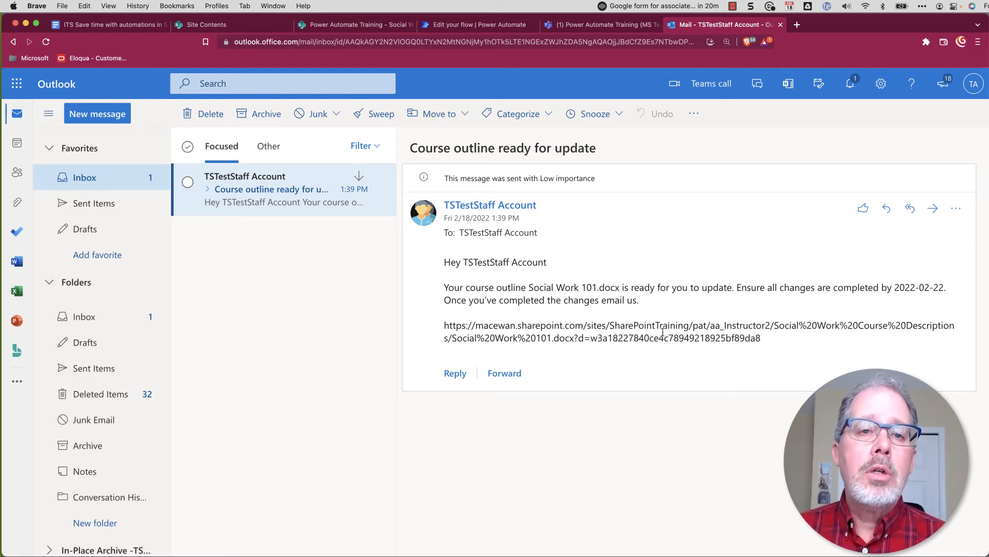
{"action": "left_click", "coordinate": [361, 25]}
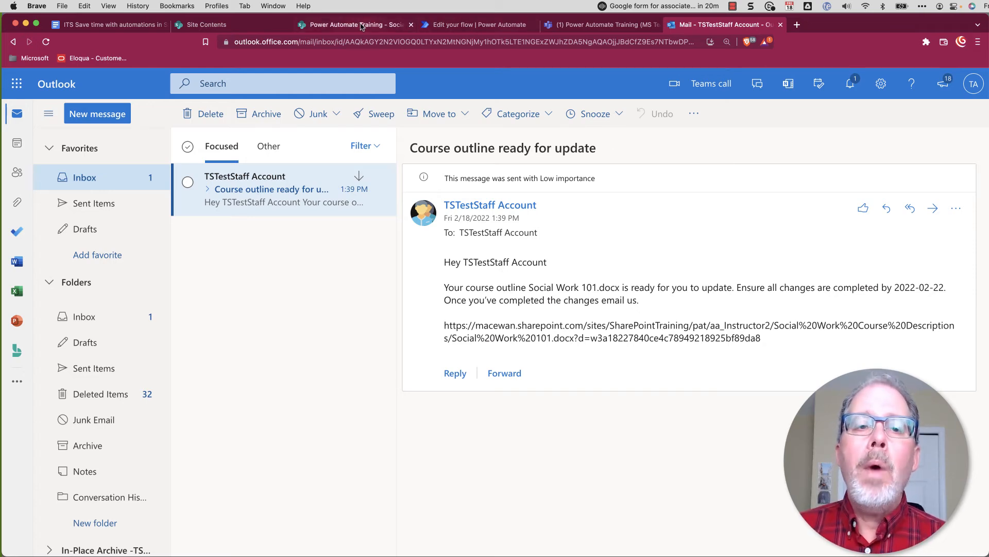
- Back in Power Automate, expand the For a selected file trigger and search the email body's dynamic content for "mess"
{"action": "left_click", "coordinate": [447, 24]}
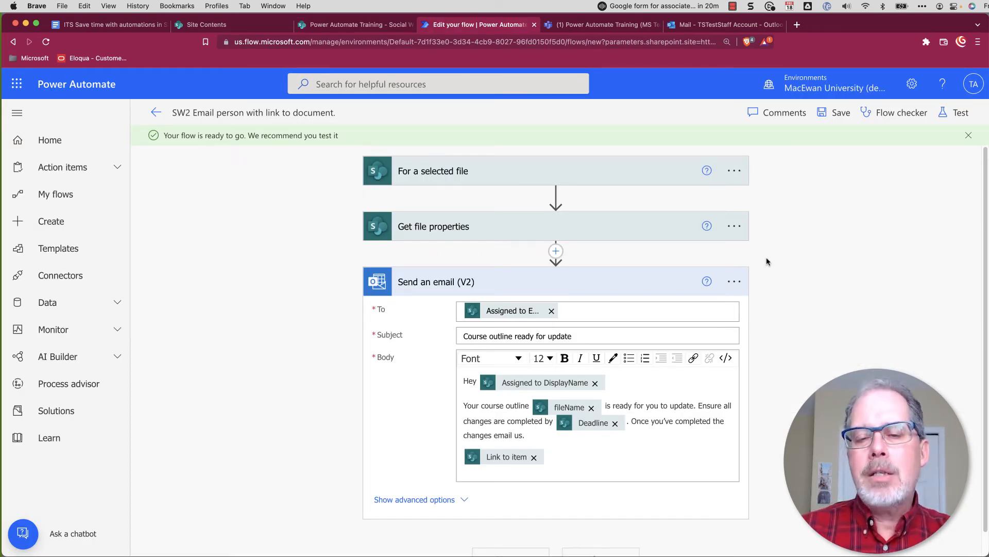
{"action": "left_click", "coordinate": [533, 180]}
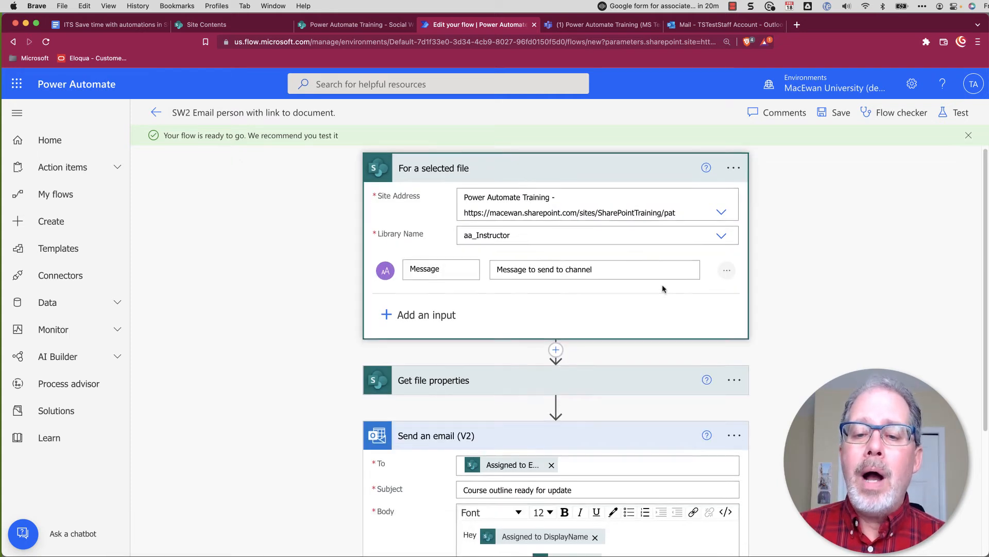
{"action": "scroll", "coordinate": [663, 285], "scroll_direction": "down", "scroll_amount": 5}
{"action": "left_click", "coordinate": [553, 447]}
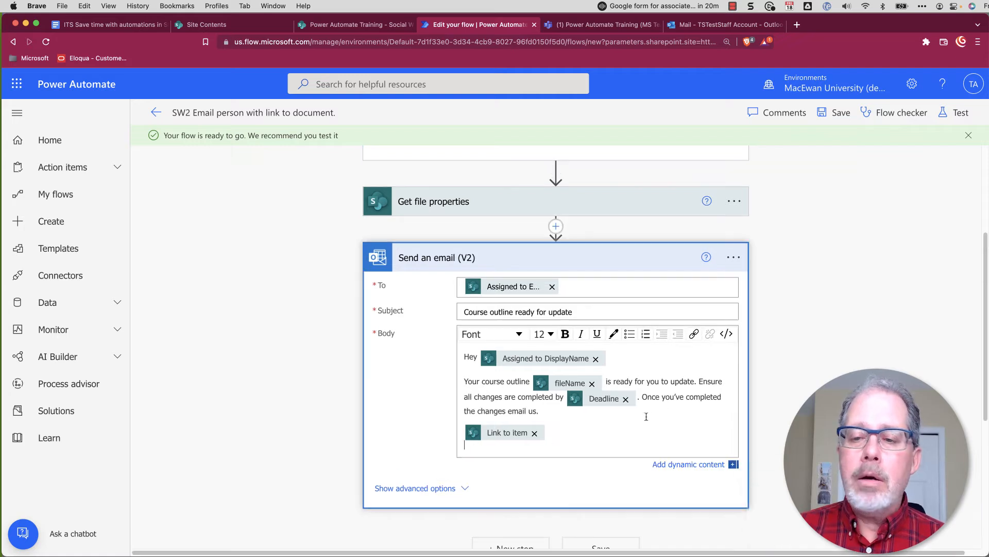
{"action": "scroll", "coordinate": [866, 354], "scroll_direction": "down", "scroll_amount": 3}
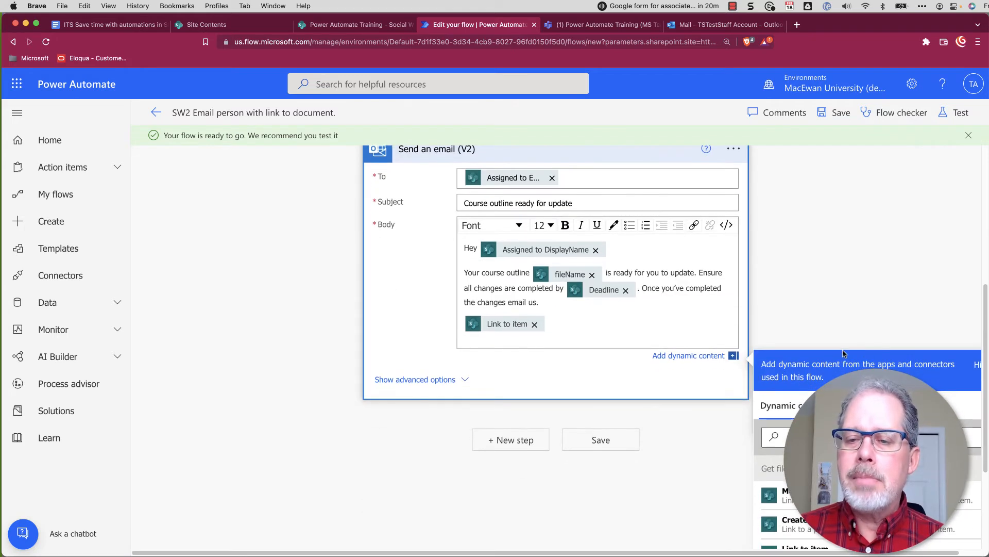
{"action": "left_click", "coordinate": [834, 437]}
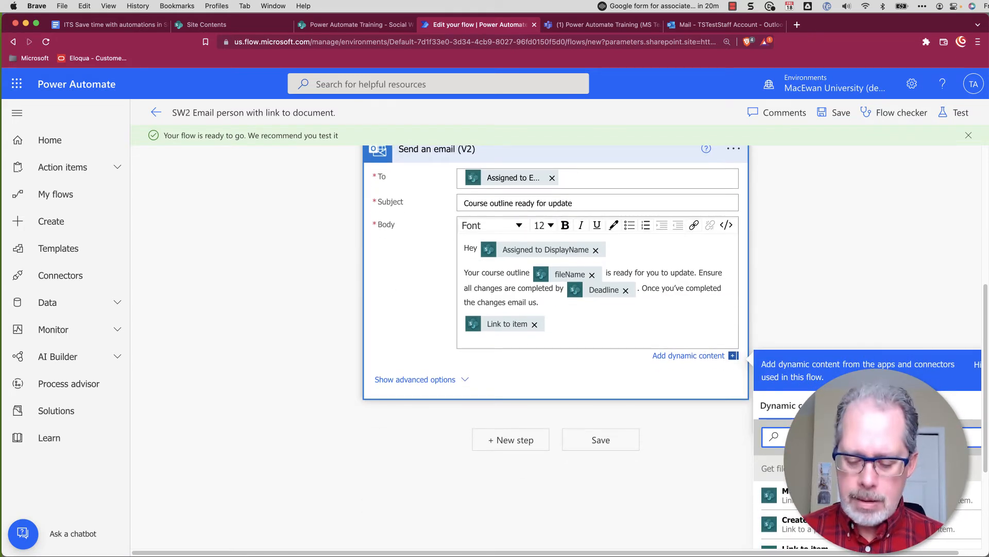
{"action": "type", "text": "mess"}
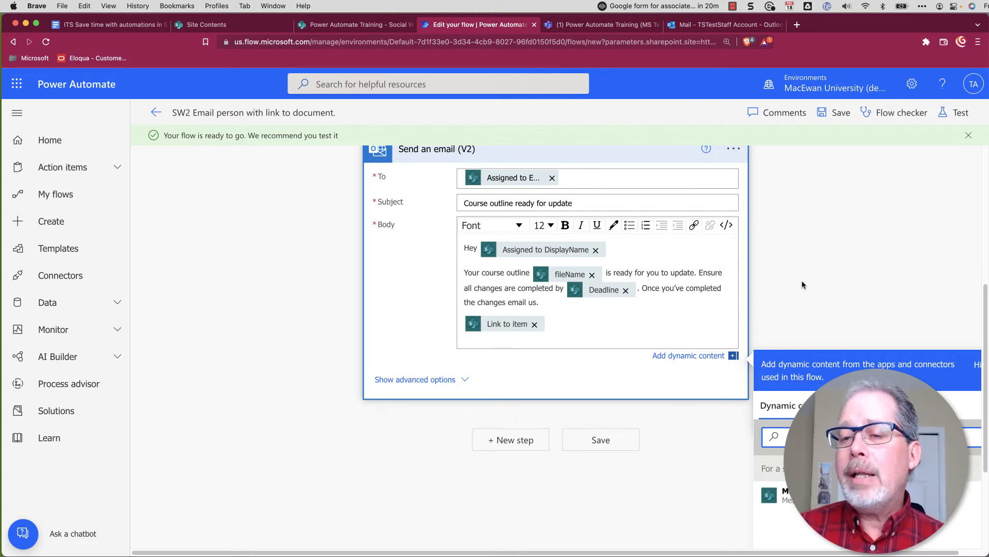
{"action": "scroll", "coordinate": [806, 280], "scroll_direction": "up", "scroll_amount": 2}
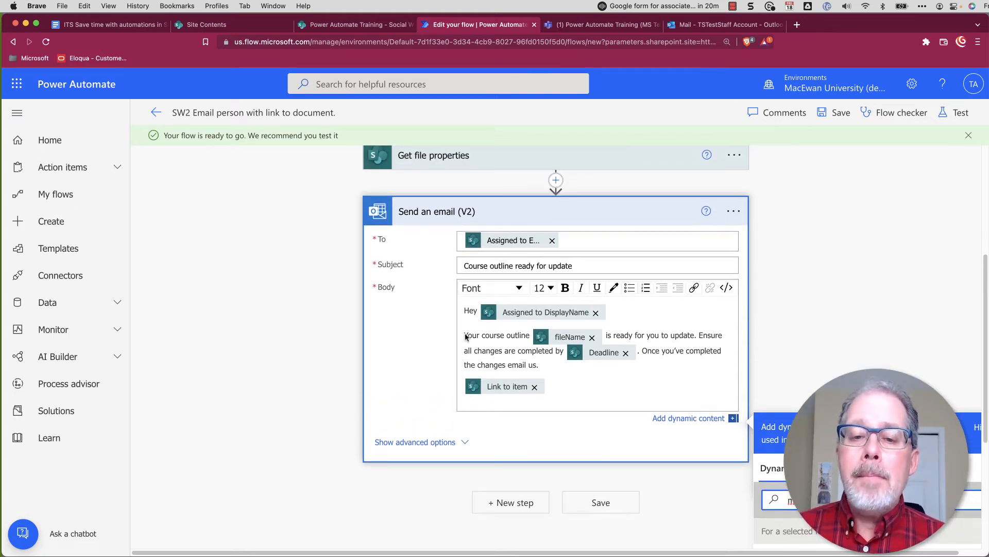
{"action": "scroll", "coordinate": [621, 365], "scroll_direction": "up", "scroll_amount": 7}
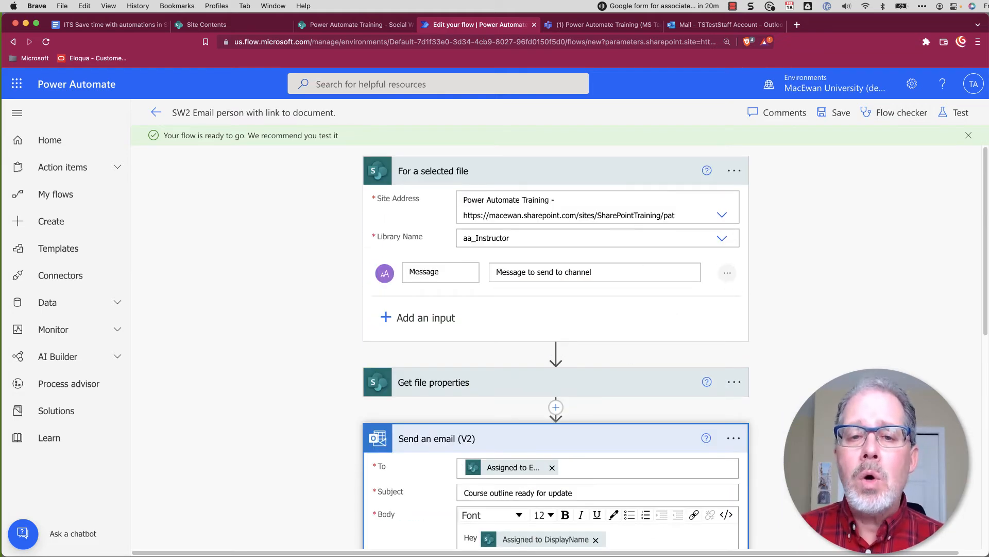
- Delete the Message input from the For a selected file trigger and save the flow
{"action": "left_click", "coordinate": [729, 274]}
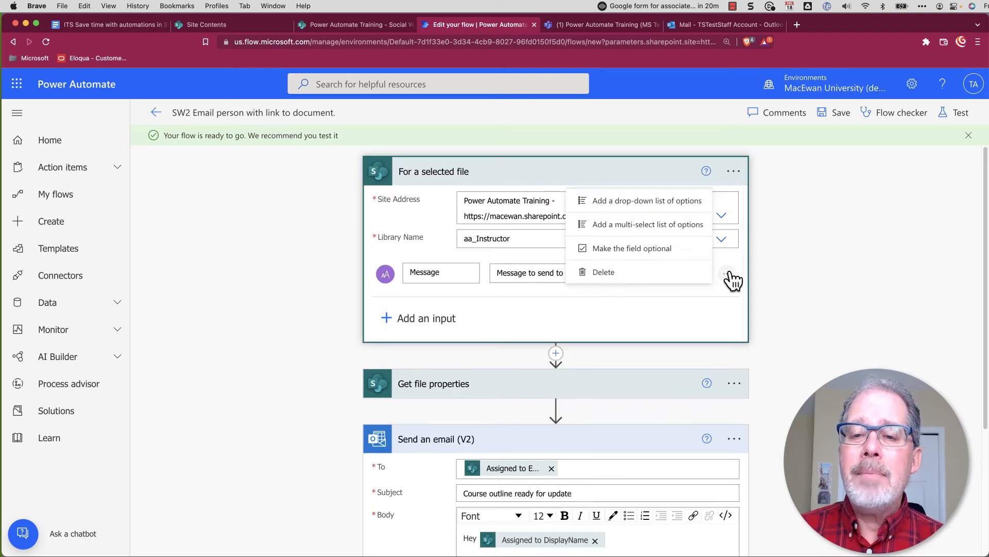
{"action": "left_click", "coordinate": [625, 274]}
{"action": "scroll", "coordinate": [761, 310], "scroll_direction": "down", "scroll_amount": 4}
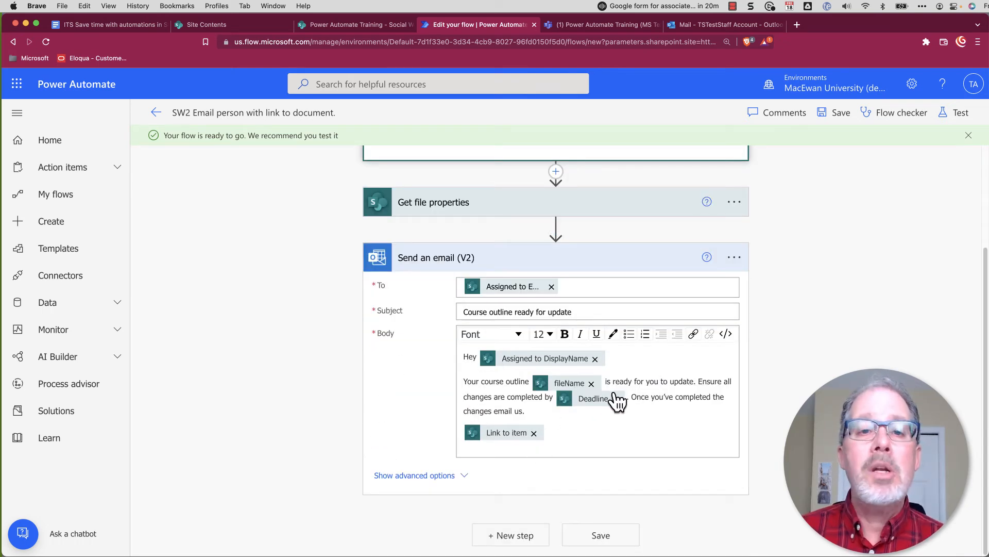
{"action": "left_click", "coordinate": [840, 114]}
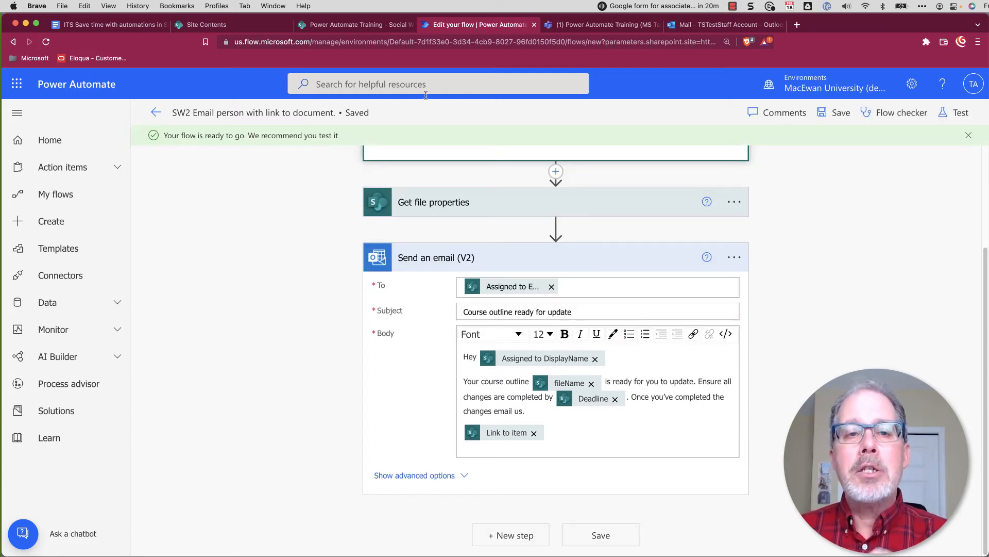
- Add a new step below Send an email (V2) in the flow, checking the Status column of the SharePoint library
{"action": "left_click", "coordinate": [356, 25]}
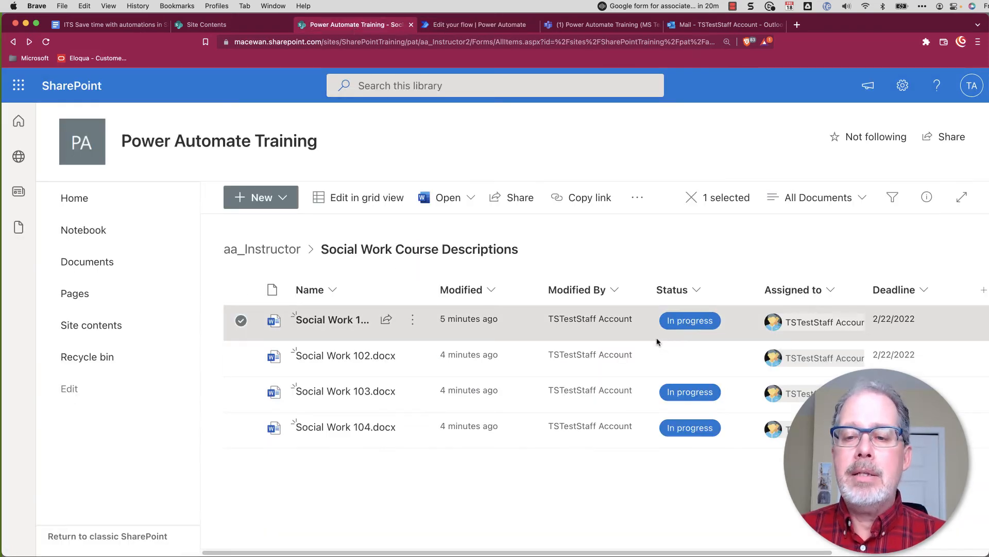
{"action": "left_click", "coordinate": [506, 30]}
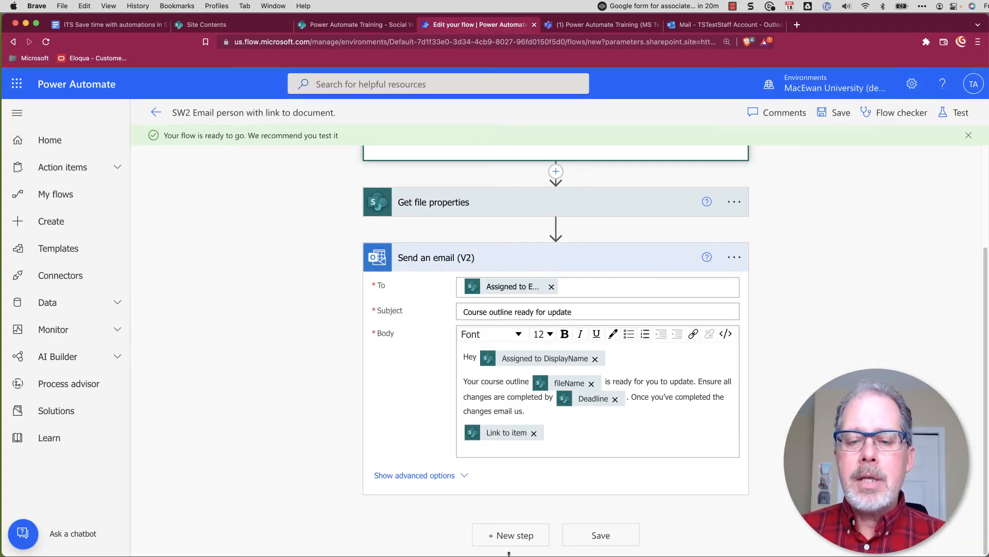
{"action": "left_click", "coordinate": [515, 539]}
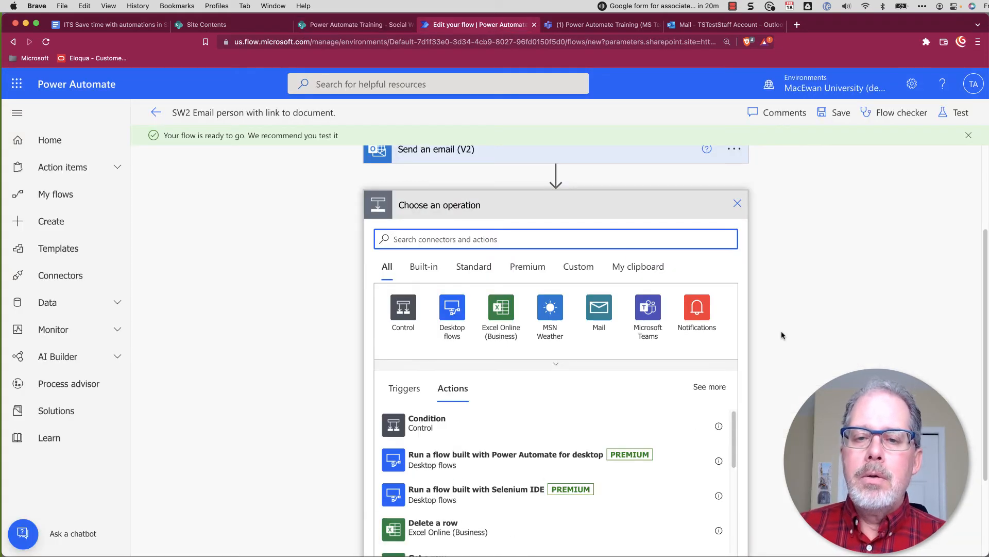
{"action": "scroll", "coordinate": [794, 309], "scroll_direction": "up", "scroll_amount": 2}
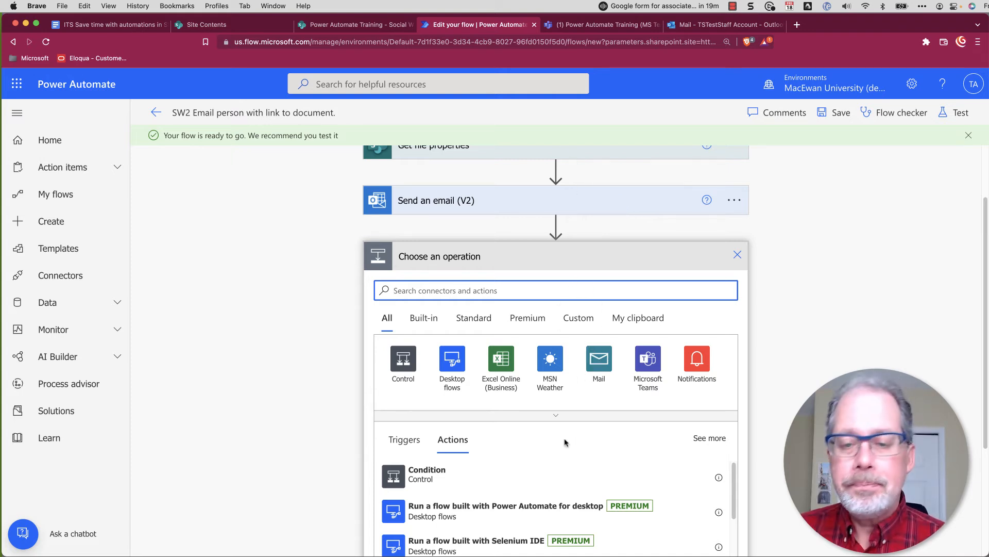
{"action": "left_click", "coordinate": [385, 23]}
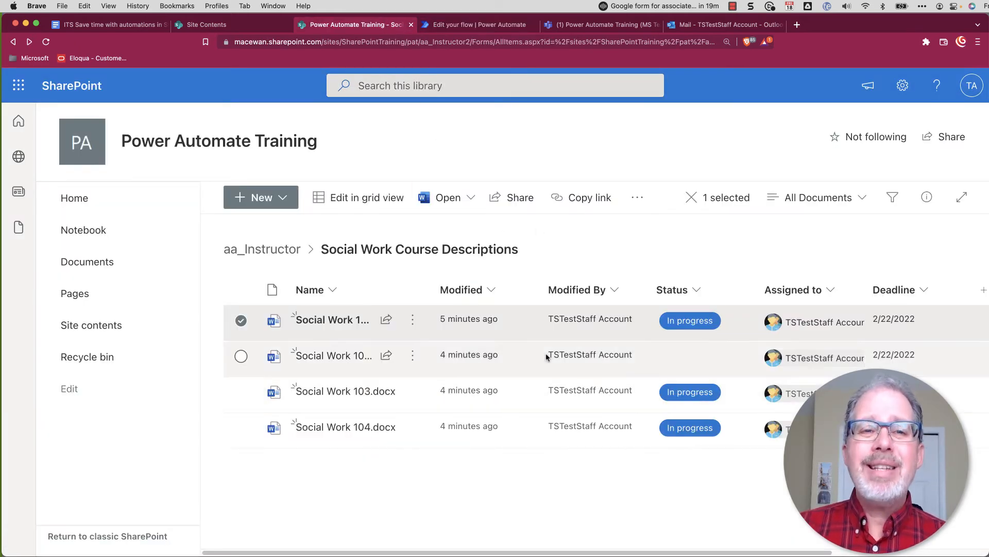
{"action": "left_click", "coordinate": [462, 26]}
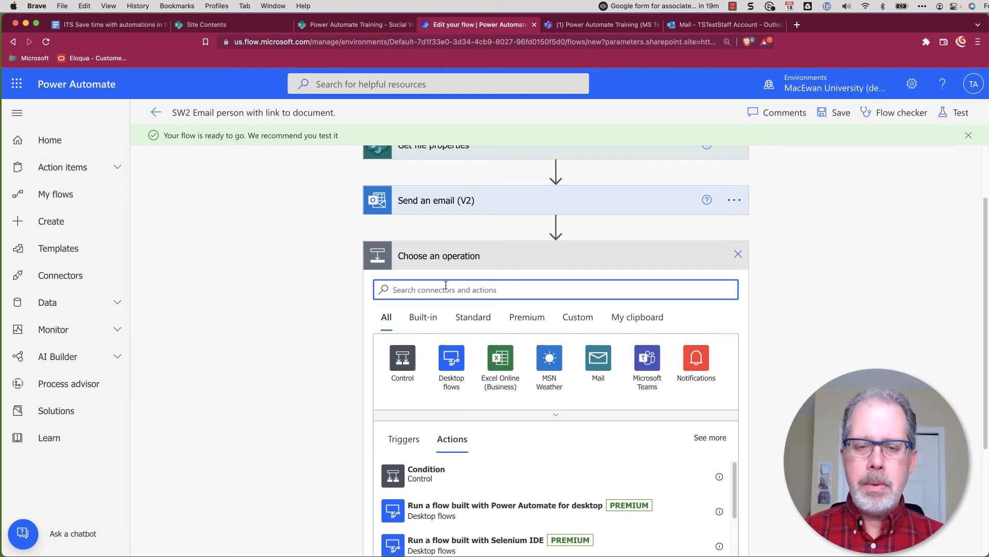
- Search the connectors for SharePoint and choose the SharePoint connector for the new step
{"action": "type", "text": "sharepont"}
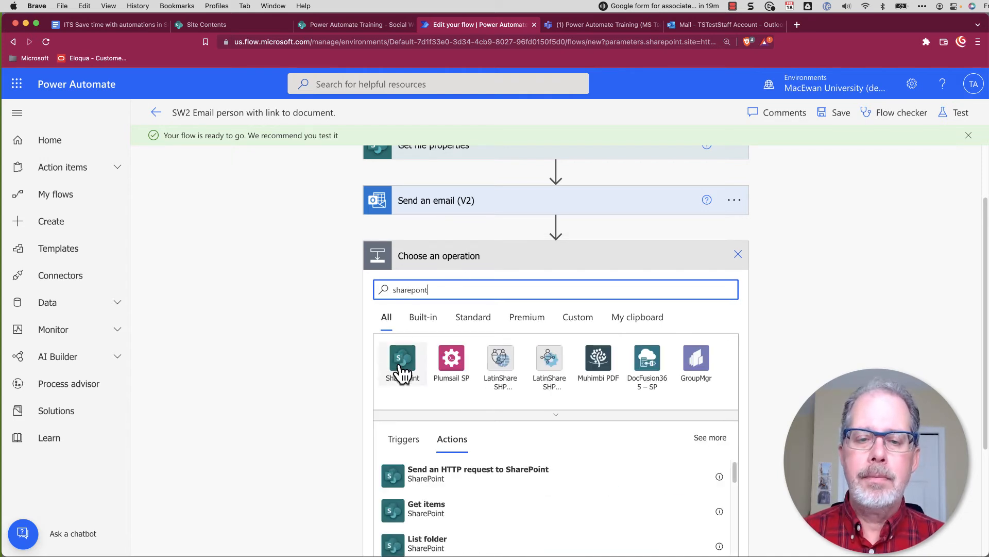
{"action": "left_click", "coordinate": [401, 363]}
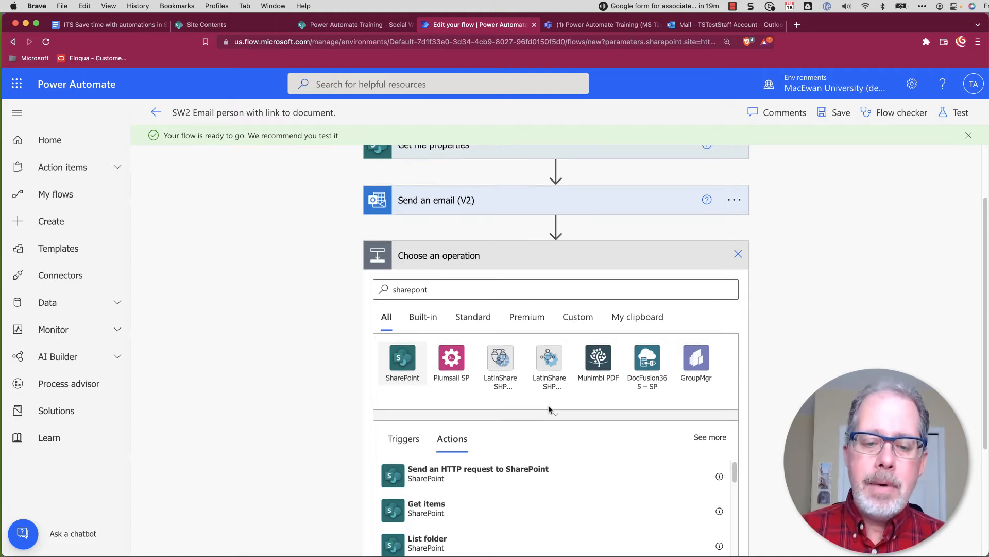
{"action": "scroll", "coordinate": [558, 417], "scroll_direction": "down", "scroll_amount": 4}
{"action": "scroll", "coordinate": [558, 417], "scroll_direction": "up", "scroll_amount": 4}
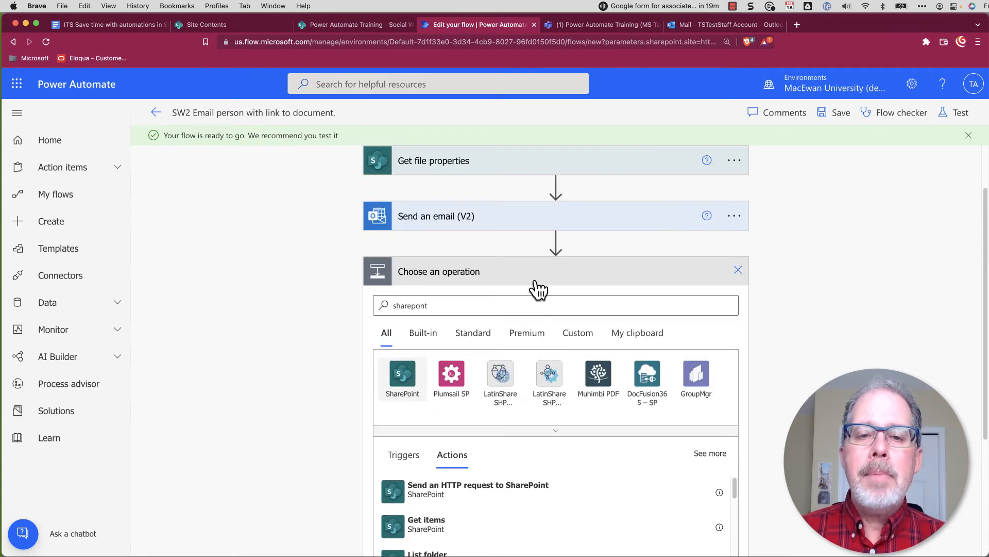
{"action": "left_click", "coordinate": [453, 308]}
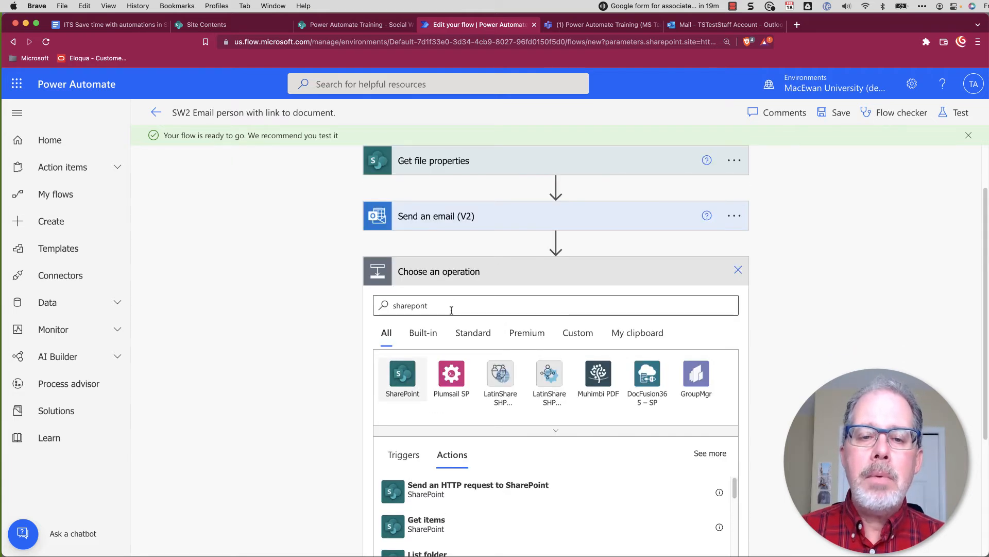
{"action": "left_click", "coordinate": [403, 378]}
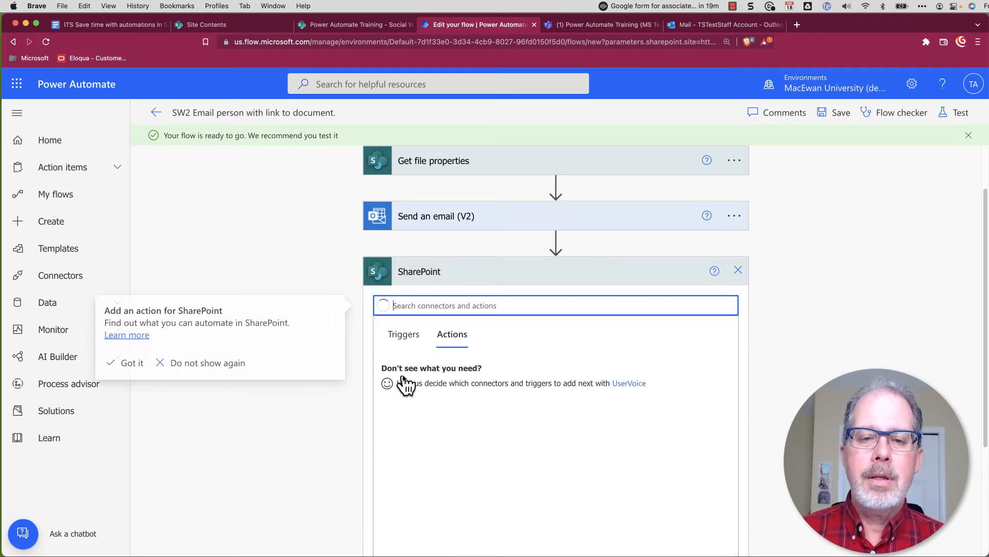
- Search the SharePoint actions for "update" and add the Update file properties action
{"action": "scroll", "coordinate": [512, 400], "scroll_direction": "down", "scroll_amount": 3}
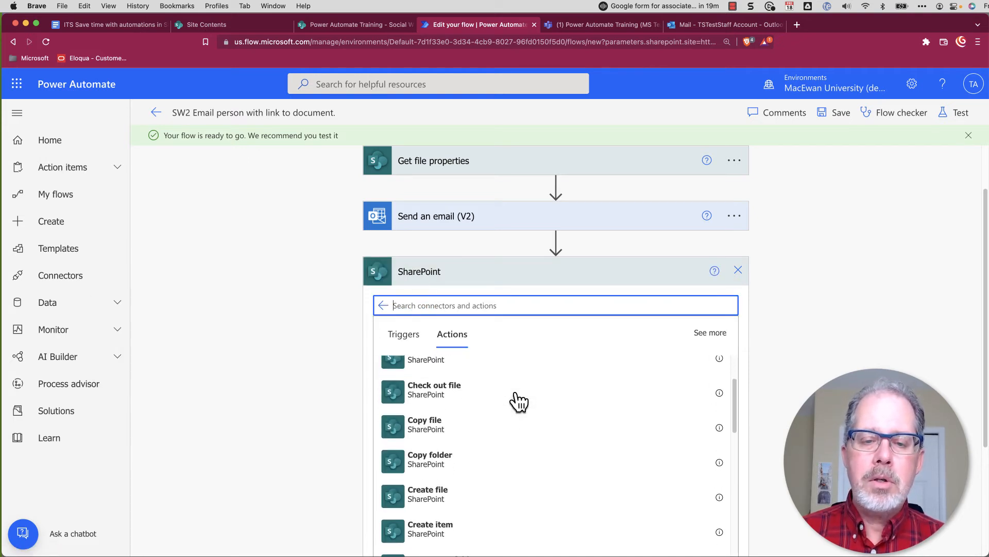
{"action": "scroll", "coordinate": [512, 400], "scroll_direction": "up", "scroll_amount": 3}
{"action": "type", "text": "update"}
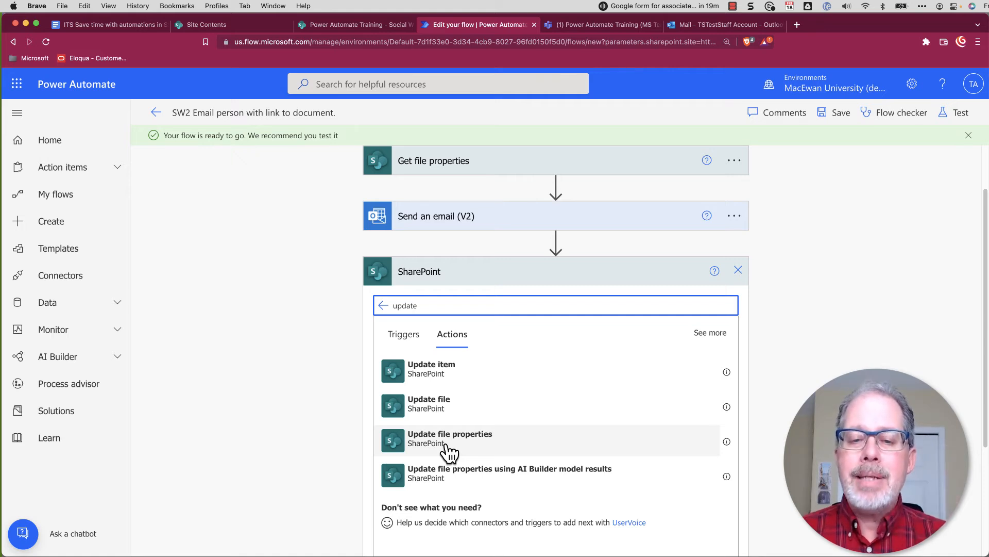
{"action": "left_click", "coordinate": [449, 452]}
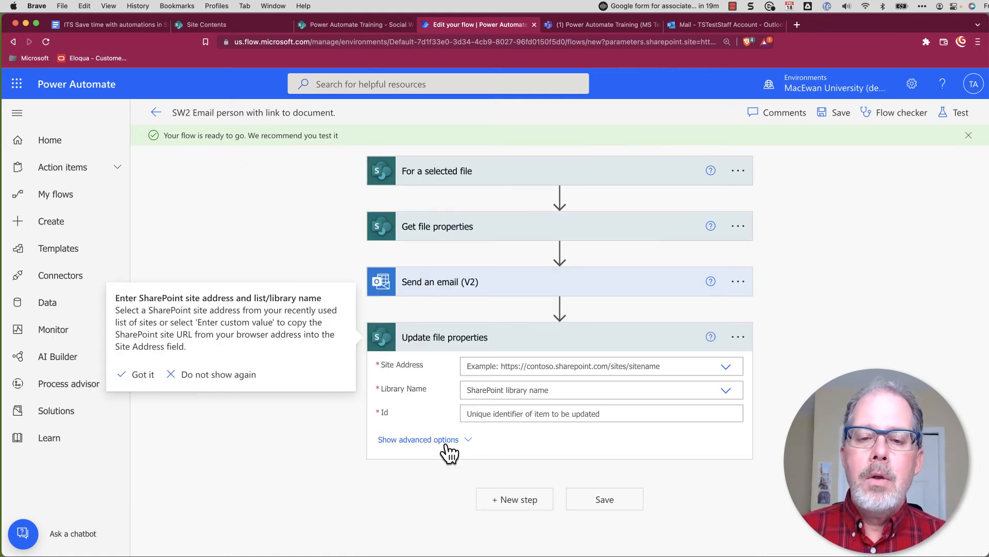
- Set the Update file properties action's site address to Power Automate Training and its library to aa_Instructor
{"action": "left_click", "coordinate": [731, 372]}
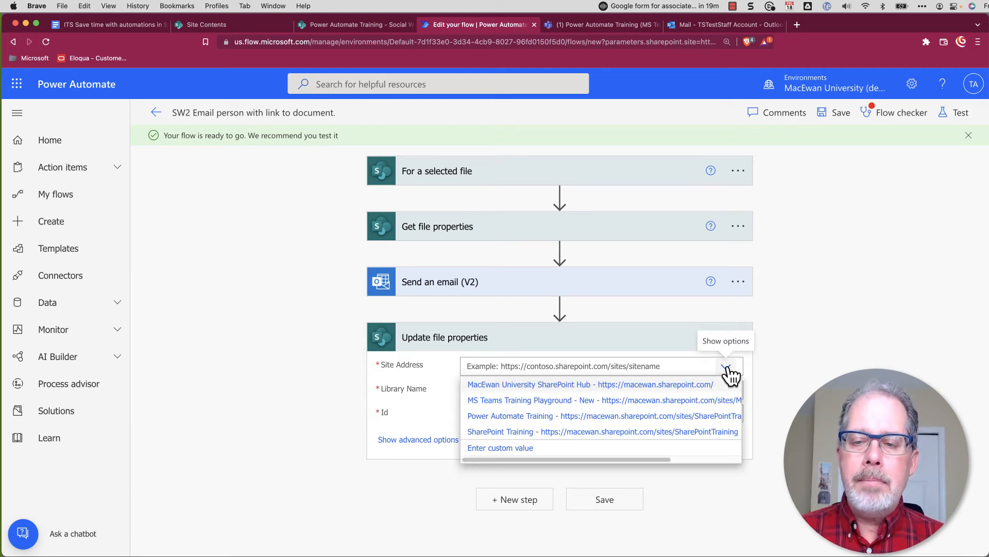
{"action": "left_click", "coordinate": [520, 415]}
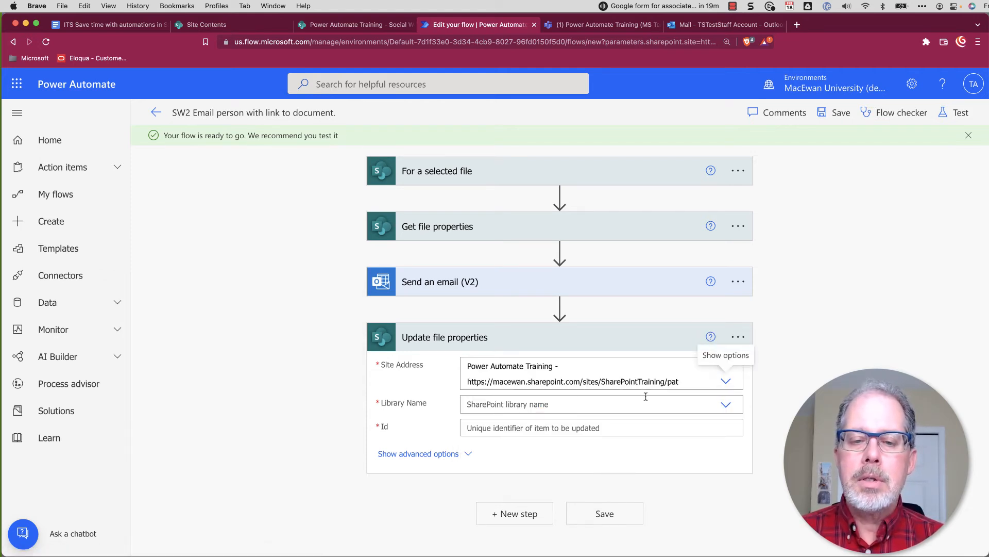
{"action": "left_click", "coordinate": [734, 405]}
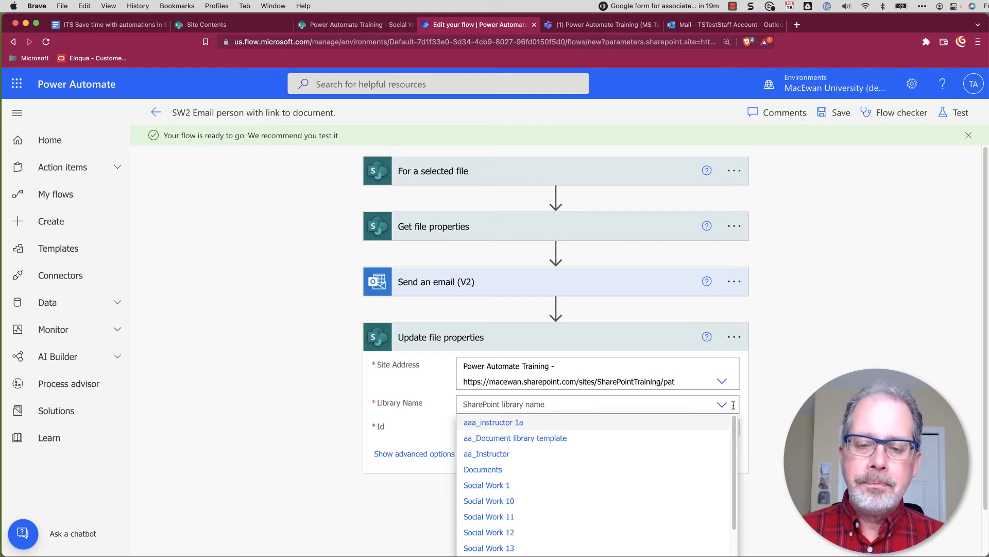
{"action": "left_click", "coordinate": [475, 454]}
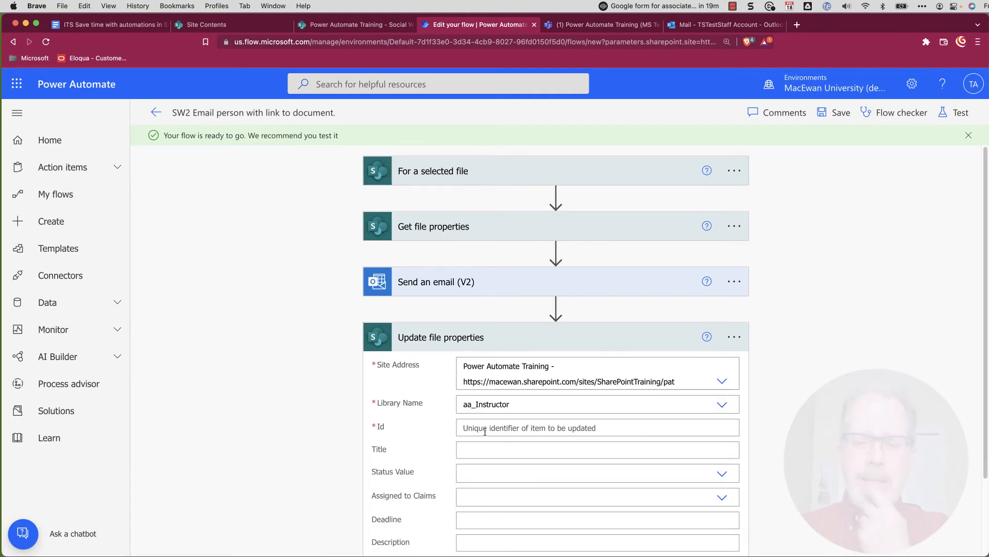
- Search the dynamic content for "id" and fill the Id field with the ID from For a selected file
{"action": "left_click", "coordinate": [564, 431]}
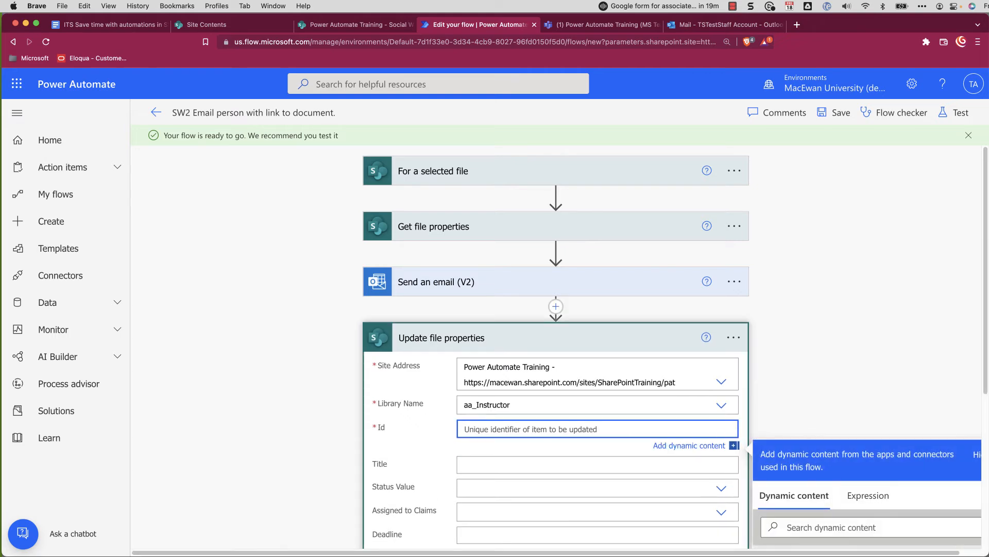
{"action": "scroll", "coordinate": [874, 360], "scroll_direction": "down", "scroll_amount": 5}
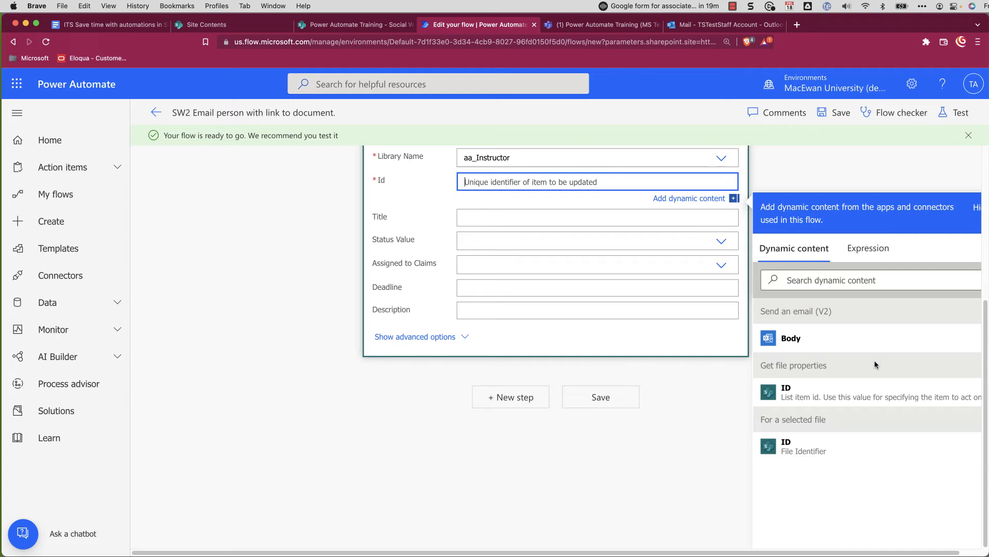
{"action": "left_click", "coordinate": [846, 278]}
{"action": "type", "text": "id"}
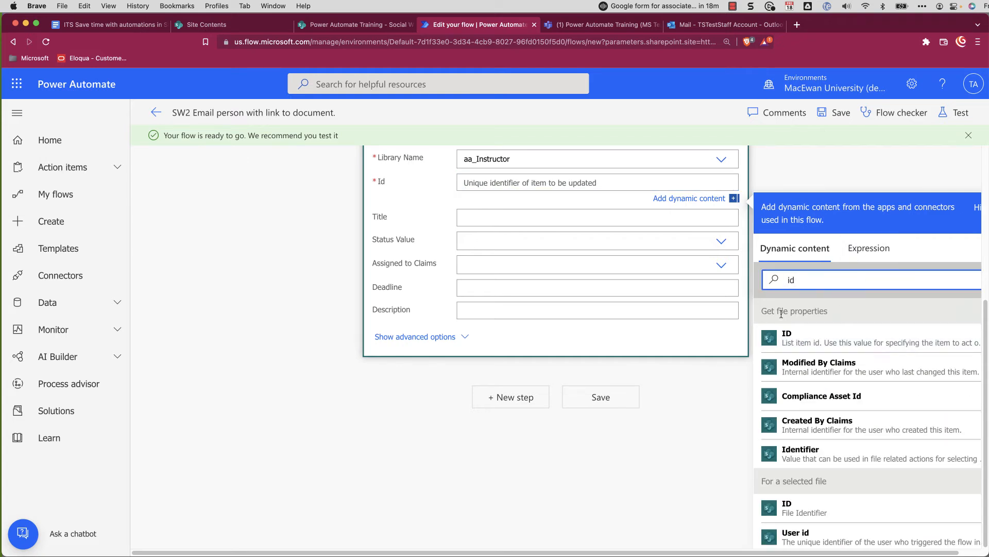
{"action": "scroll", "coordinate": [832, 438], "scroll_direction": "down", "scroll_amount": 1}
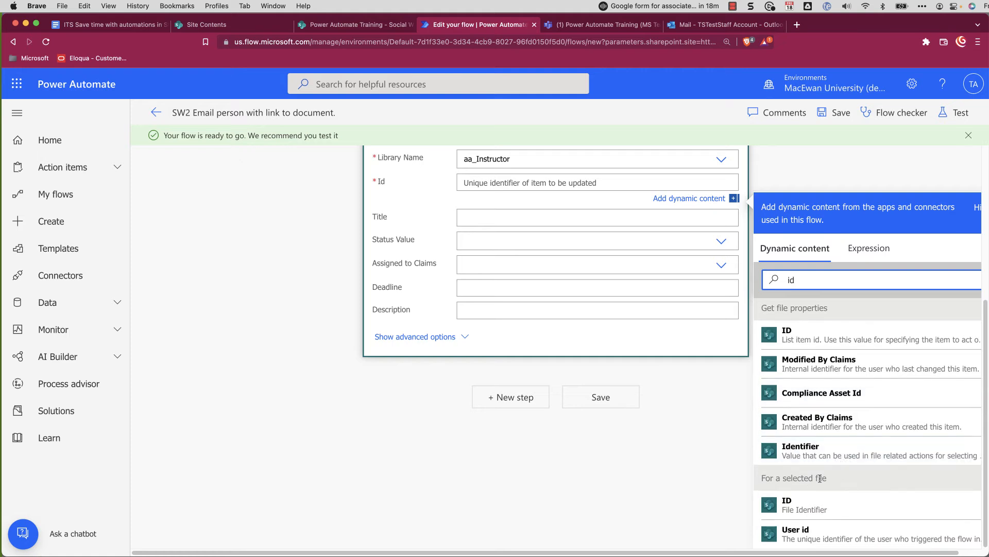
{"action": "left_click", "coordinate": [823, 511]}
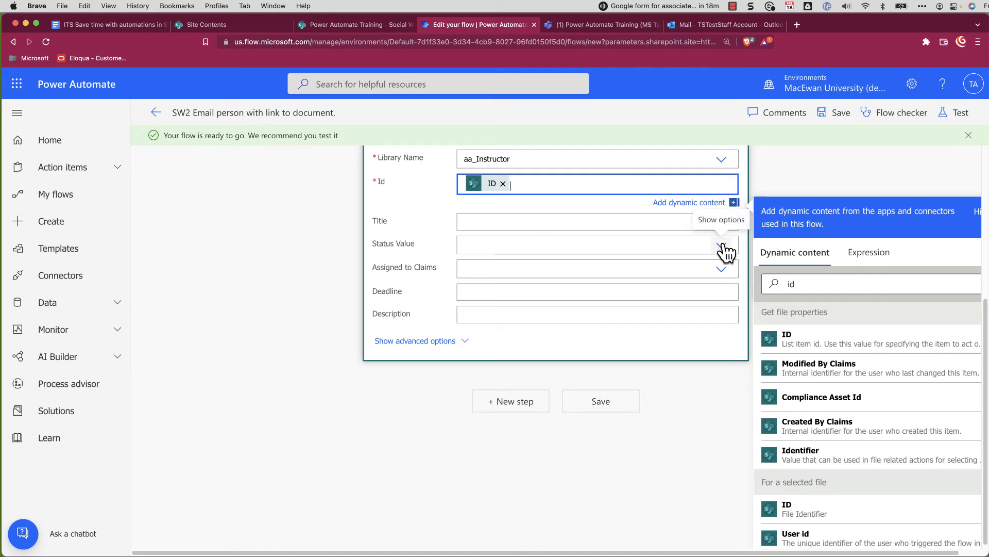
- Set the Status Value to Sent to faculty, and save the flow with a check for errors and warnings
{"action": "scroll", "coordinate": [727, 251], "scroll_direction": "up", "scroll_amount": 3}
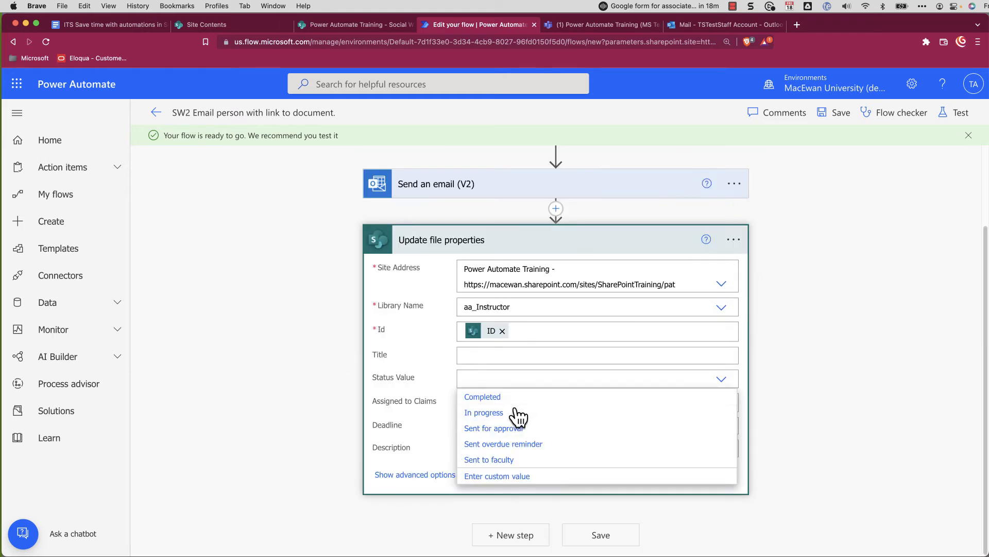
{"action": "left_click", "coordinate": [494, 460]}
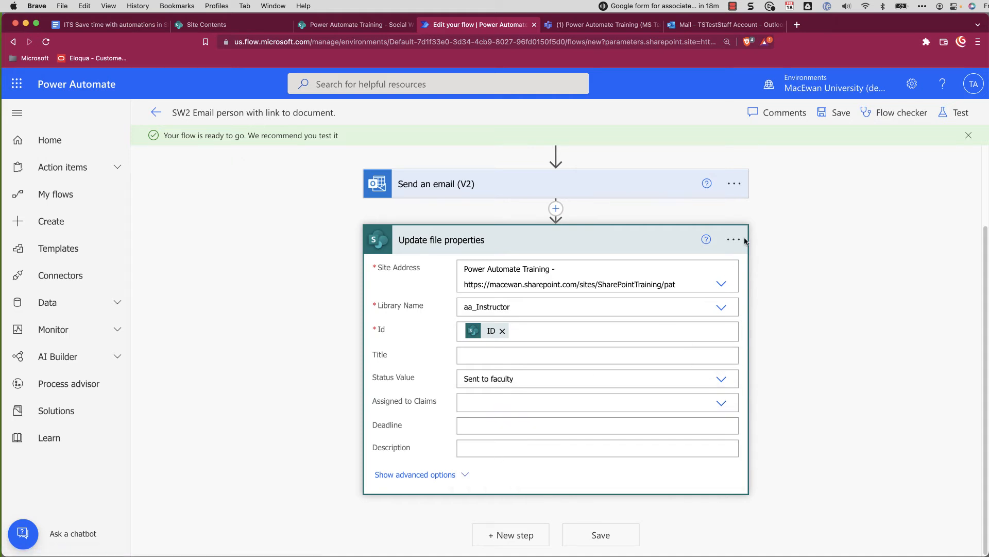
{"action": "left_click", "coordinate": [839, 115]}
{"action": "left_click", "coordinate": [903, 114]}
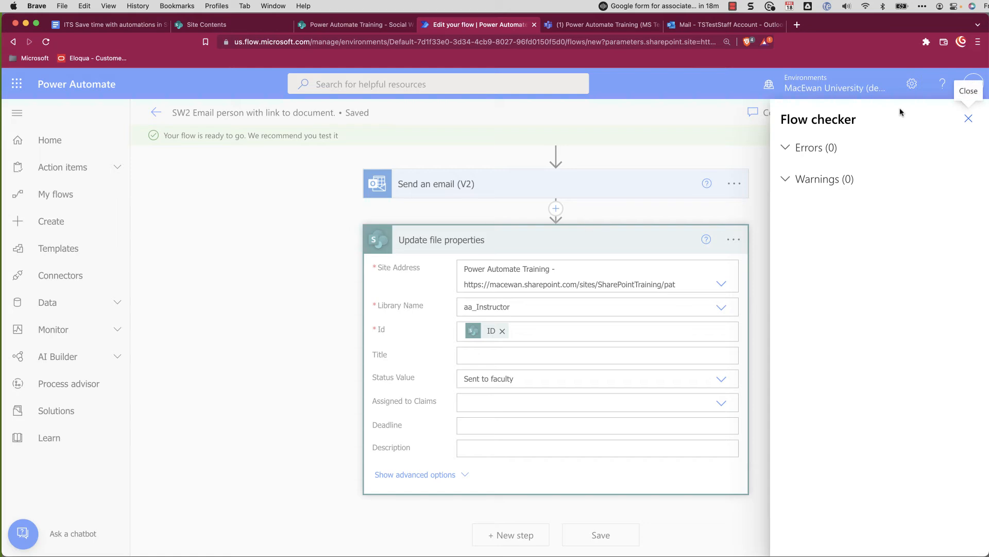
- Switch to the SharePoint library and run the SW2 Email person with link to document flow on Social Work 101.docx
{"action": "left_click", "coordinate": [354, 26]}
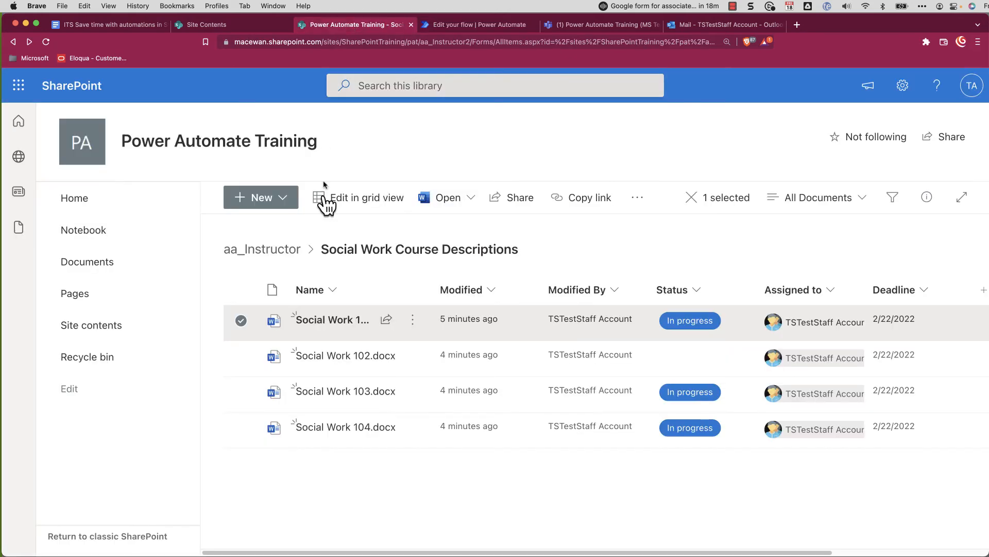
{"action": "left_click", "coordinate": [412, 323]}
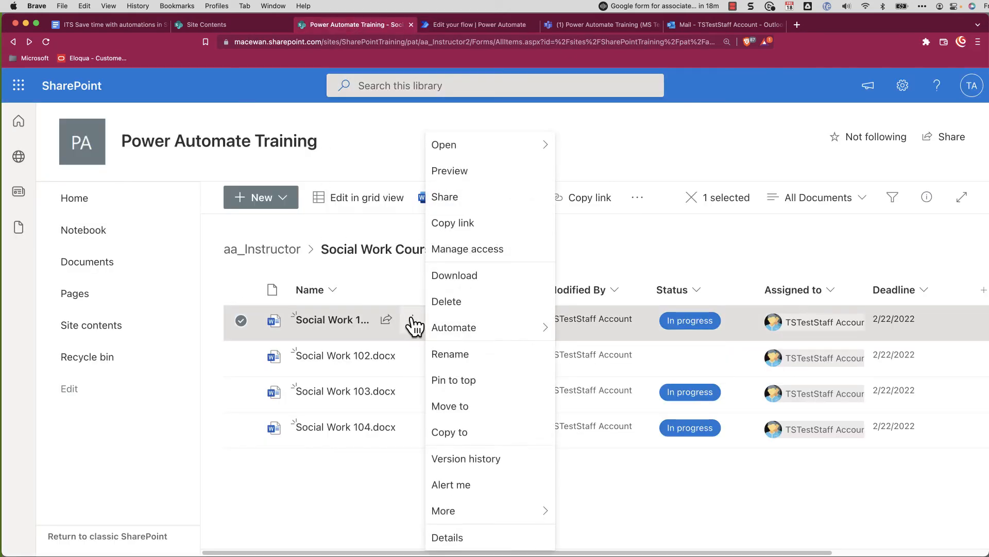
{"action": "mouse_move", "coordinate": [485, 338]}
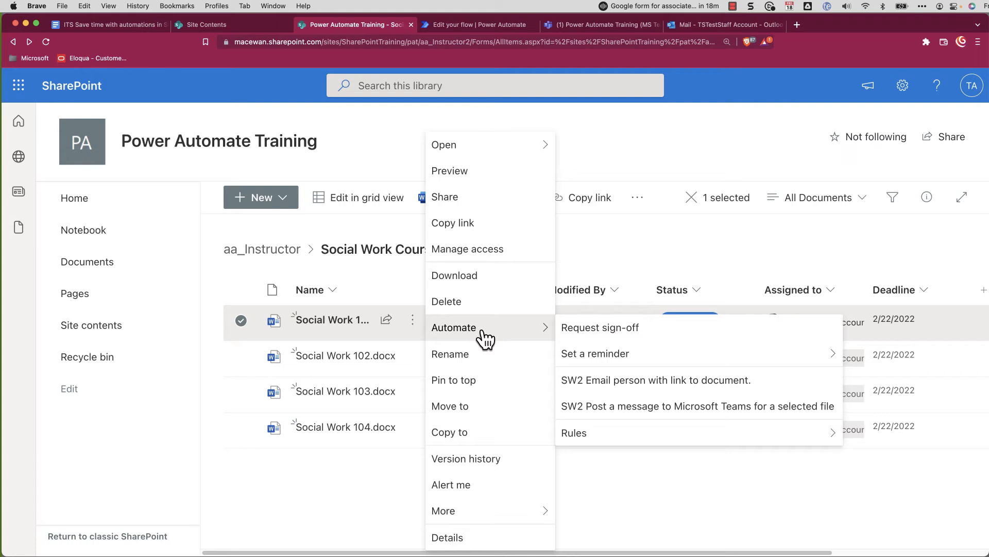
{"action": "left_click", "coordinate": [642, 392]}
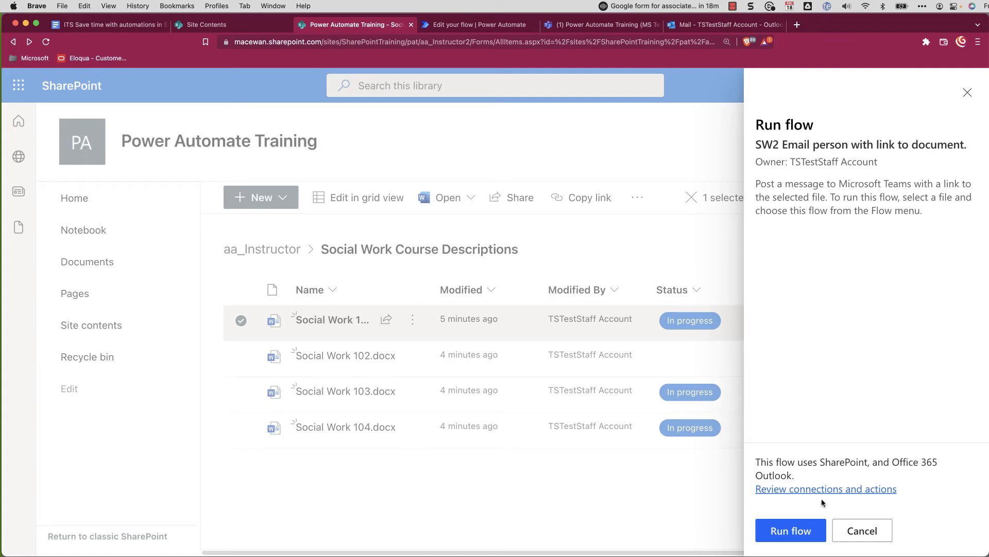
{"action": "left_click", "coordinate": [803, 534]}
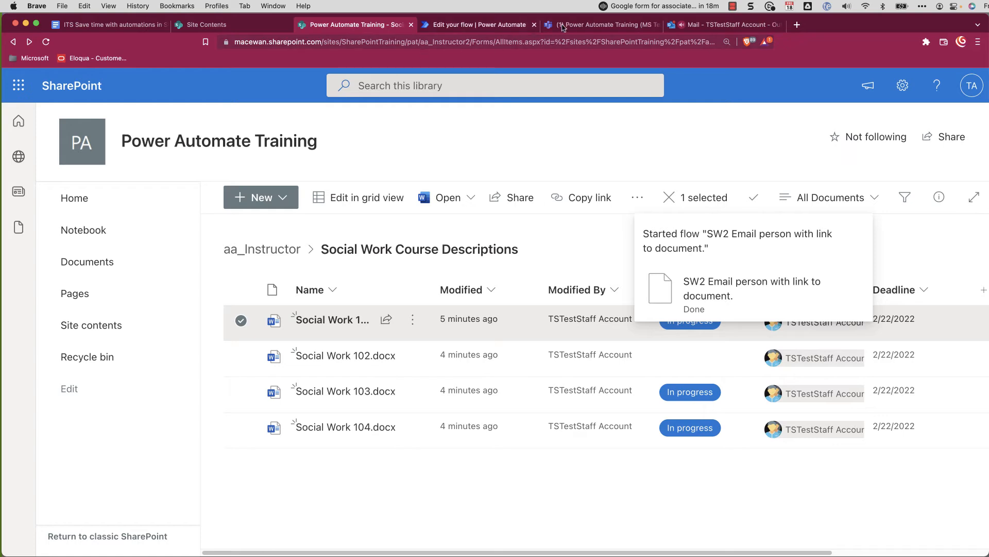
- Check the Outlook inbox for the flow's email, and reload the SharePoint library to check the file's Status
{"action": "left_click", "coordinate": [688, 26]}
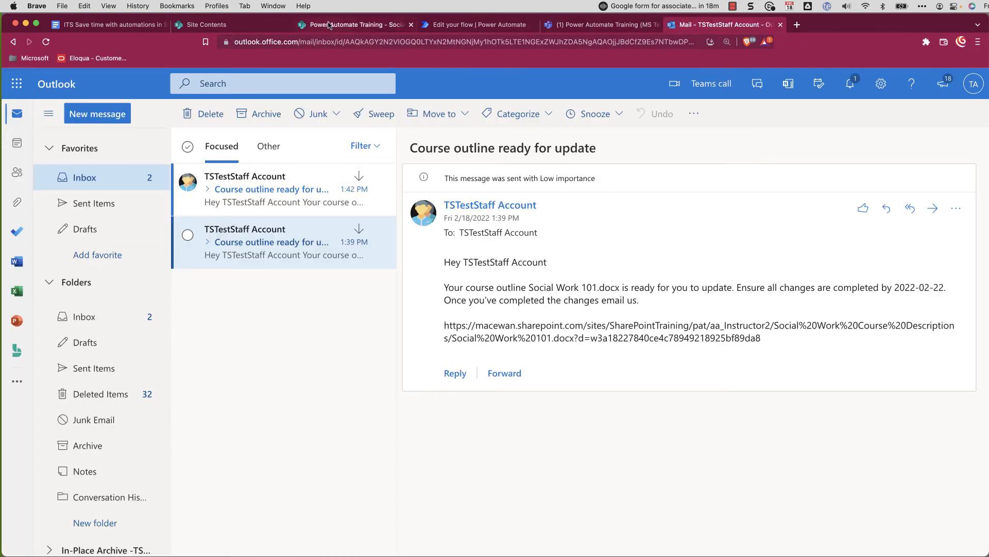
{"action": "left_click", "coordinate": [312, 23]}
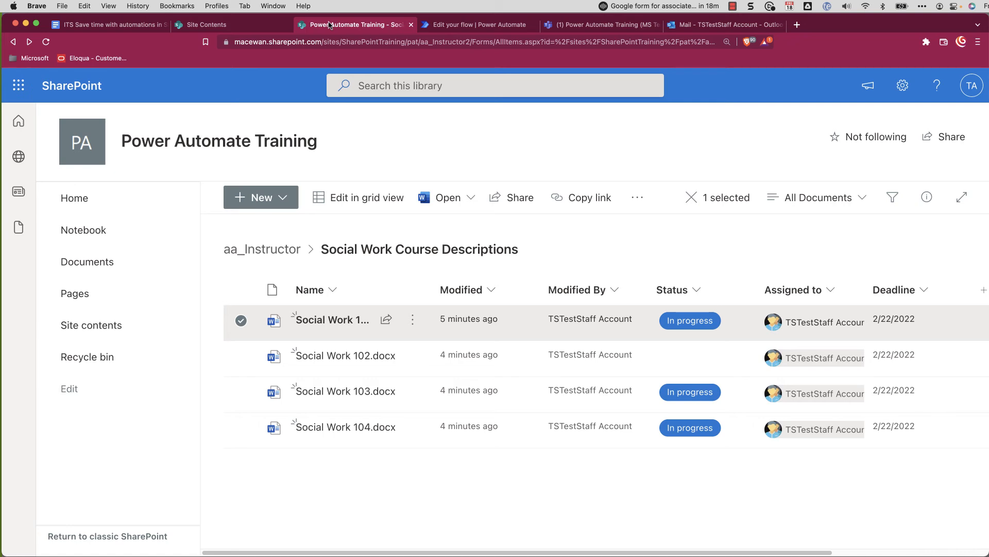
{"action": "left_click", "coordinate": [46, 42]}
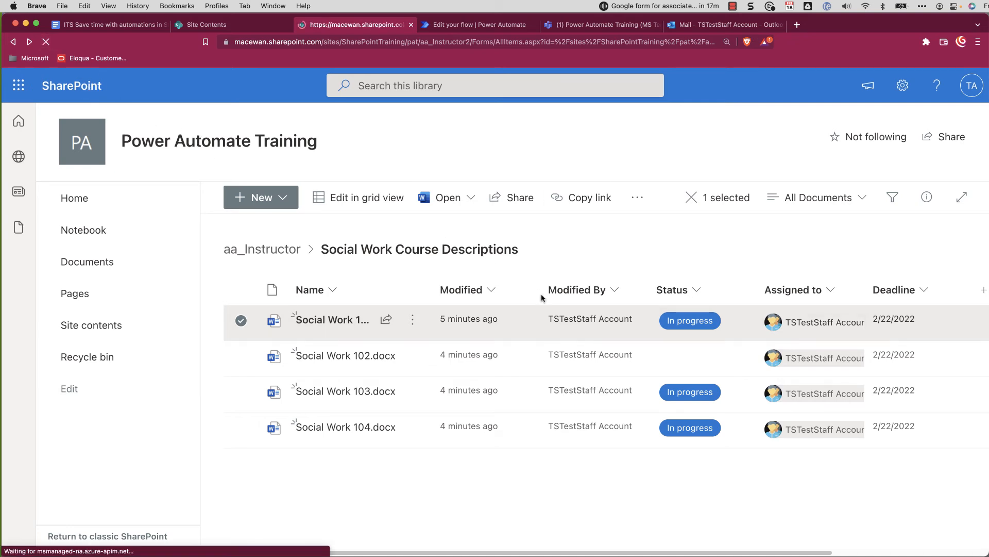
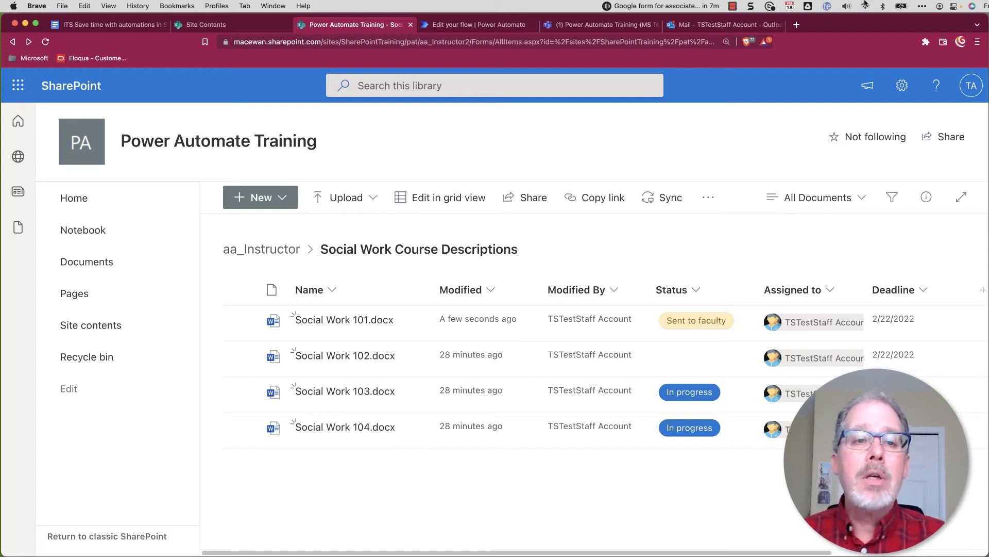
- Switch to Power Automate, close the Flow checker, and leave the flow editor for the My flows list
{"action": "left_click", "coordinate": [471, 26]}
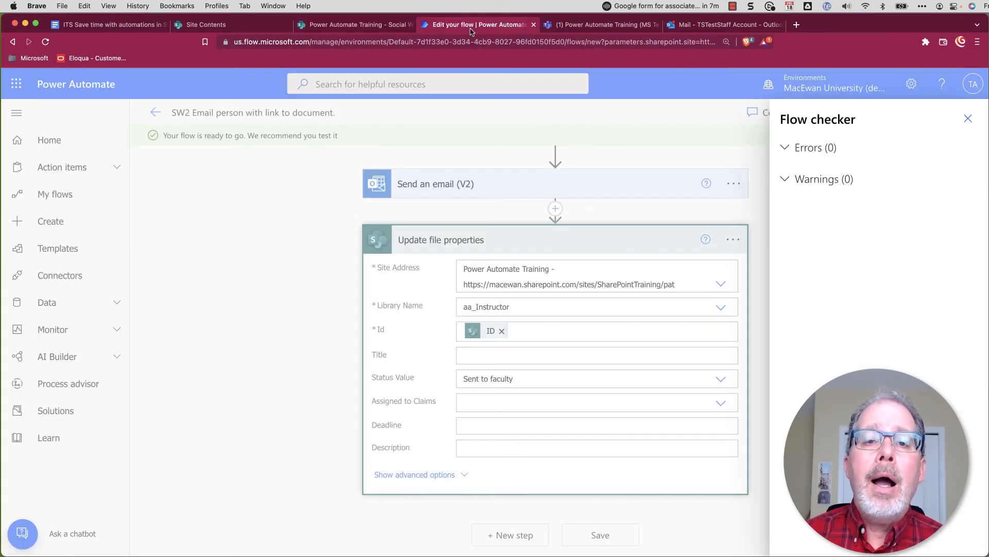
{"action": "left_click", "coordinate": [967, 119]}
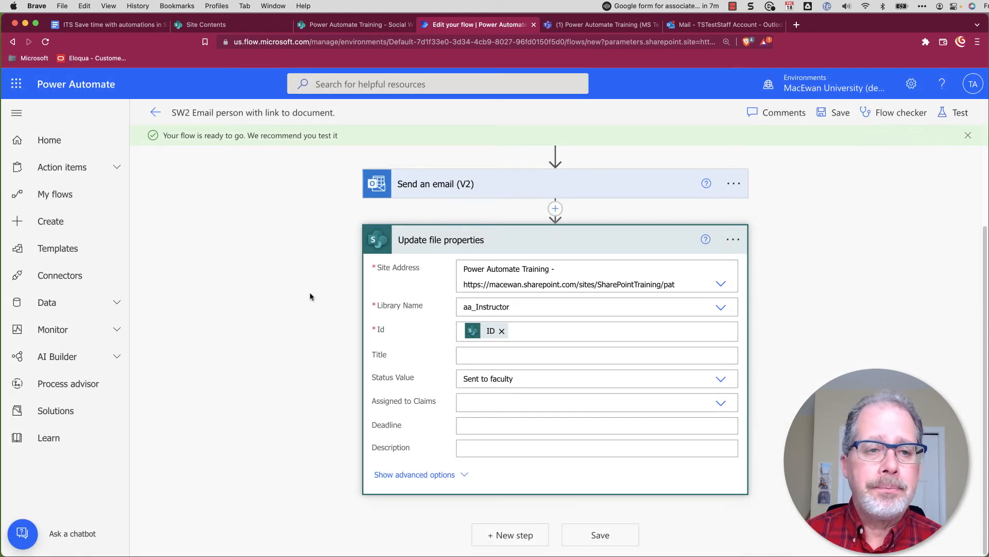
{"action": "left_click", "coordinate": [155, 115]}
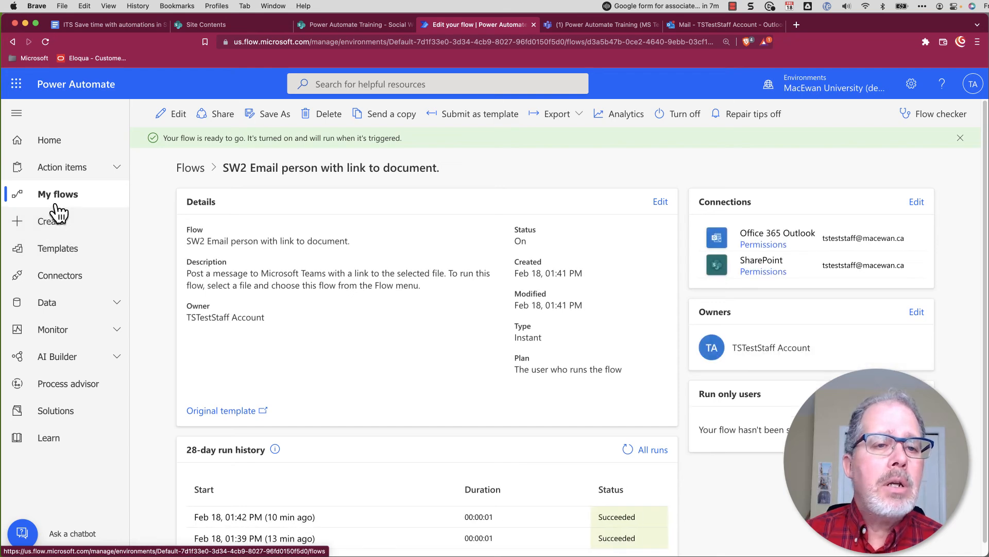
{"action": "left_click", "coordinate": [60, 199]}
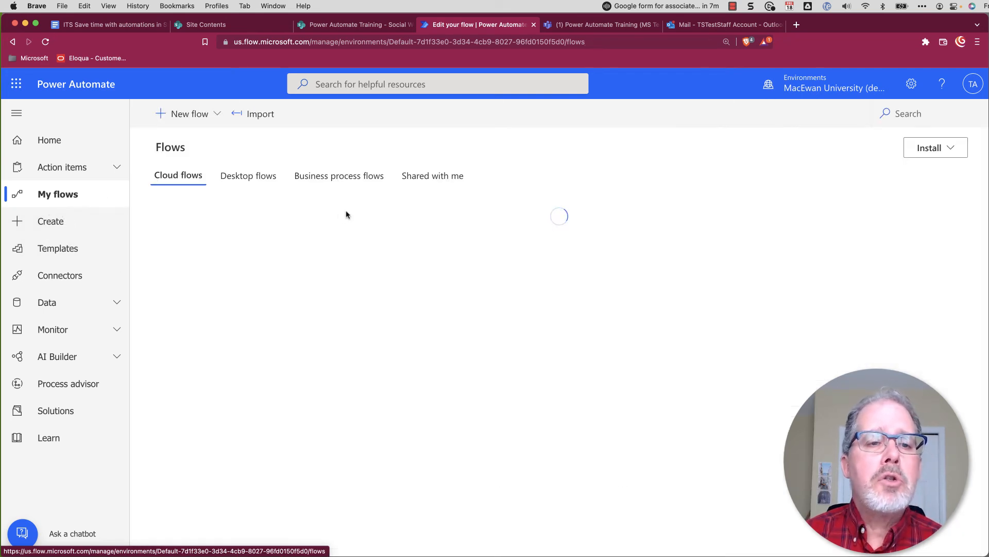
- Save a copy of the SW2 Email person with link to document flow as "SW2 Email person with link to document - overdue"
{"action": "scroll", "coordinate": [405, 365], "scroll_direction": "down", "scroll_amount": 1}
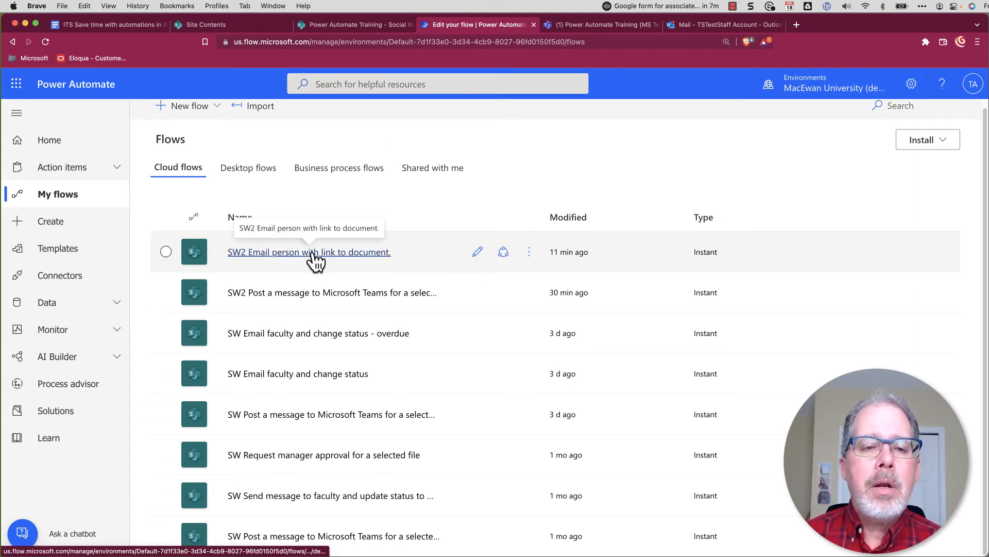
{"action": "left_click", "coordinate": [530, 252]}
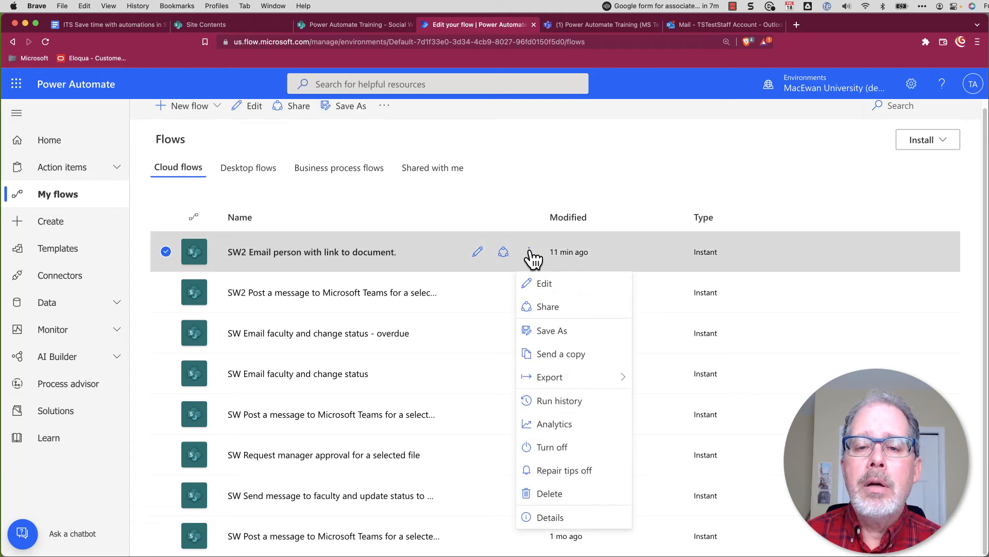
{"action": "left_click", "coordinate": [547, 334]}
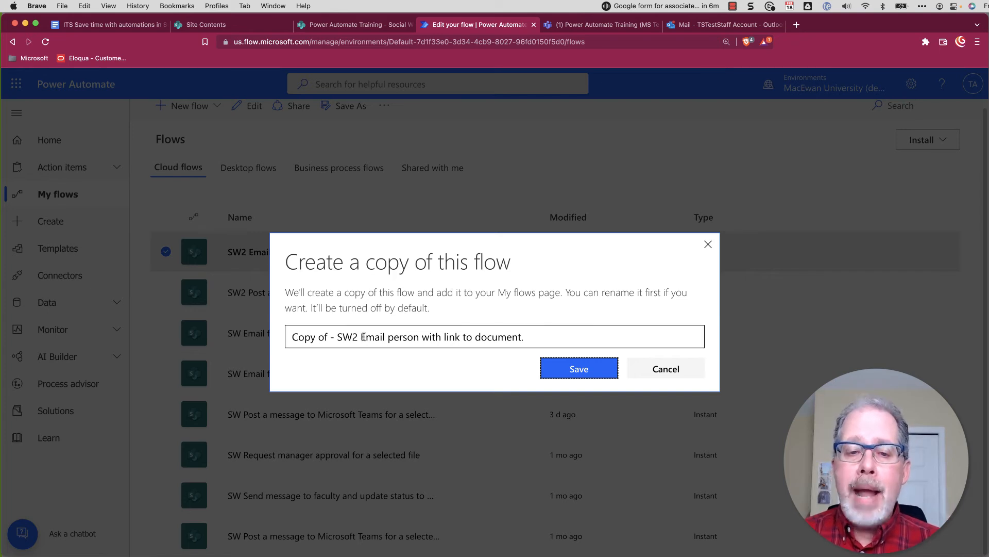
{"action": "left_click_drag", "start_coordinate": [340, 338], "coordinate": [290, 328]}
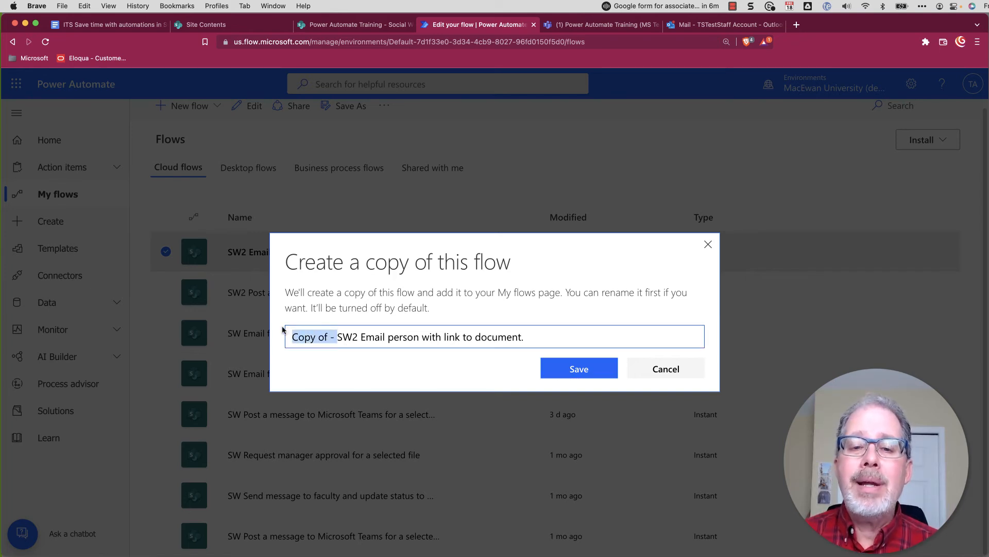
{"action": "key", "text": "BackSpace"}
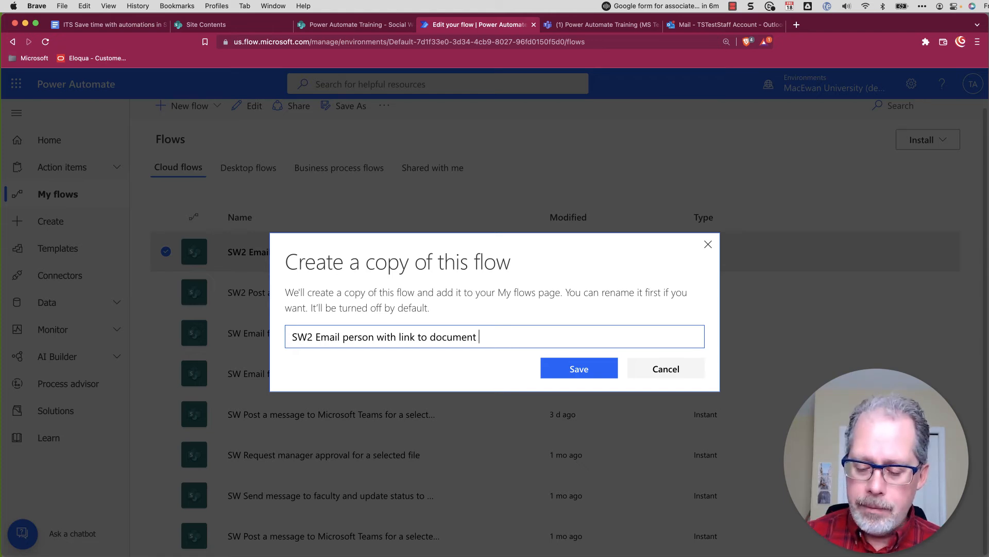
{"action": "type", "text": "overdue"}
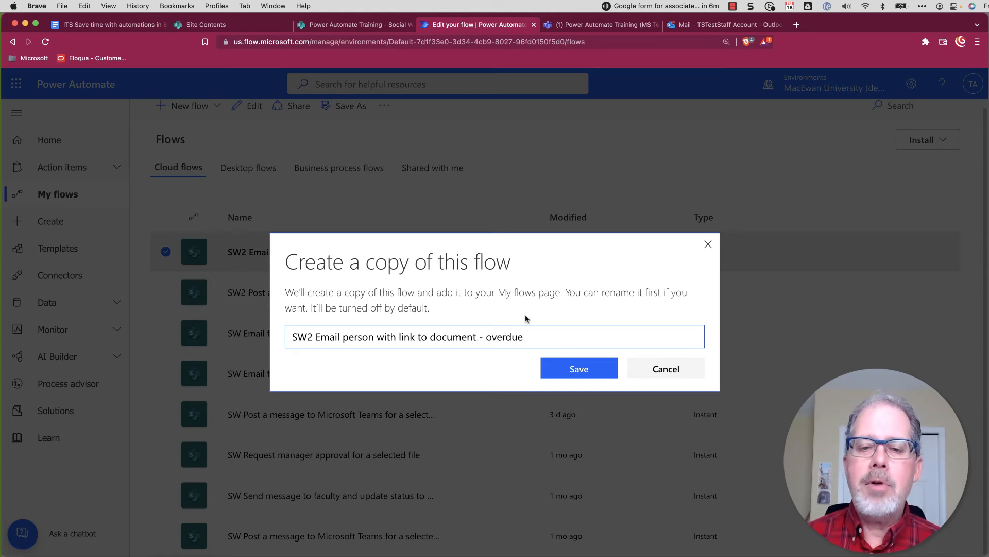
{"action": "left_click", "coordinate": [576, 369]}
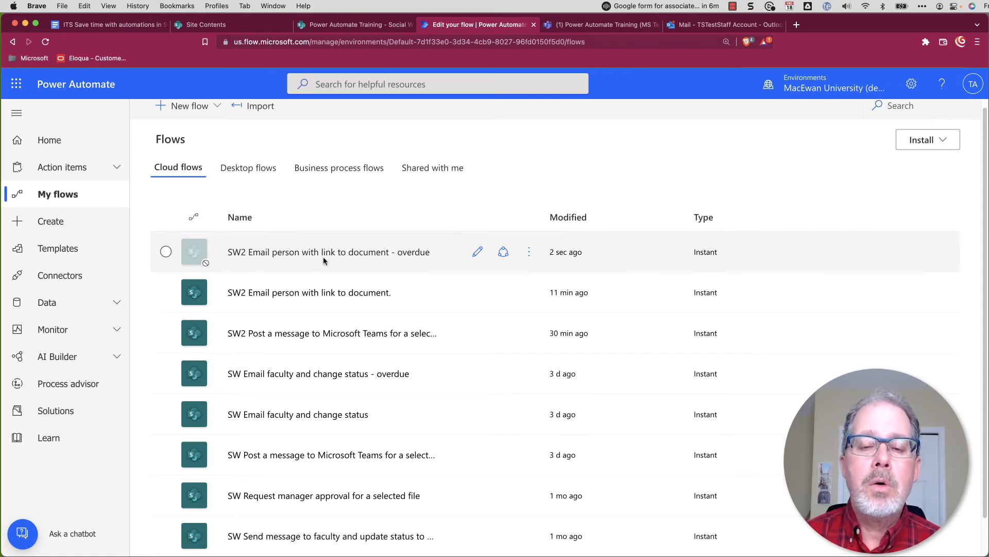
- Open the SW2 Email person with link to document - overdue flow for editing and change its email subject to "Course outline overdue"
{"action": "left_click", "coordinate": [477, 252]}
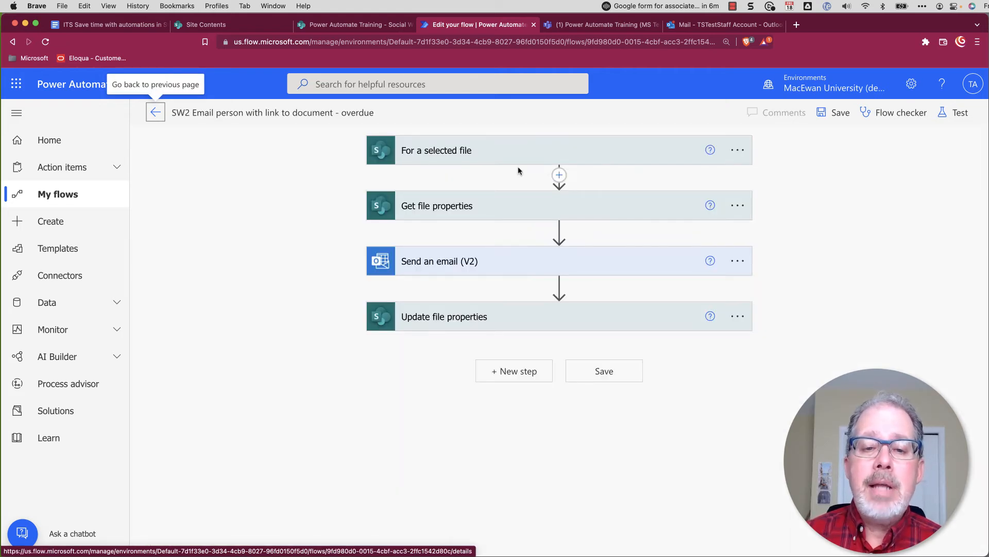
{"action": "left_click", "coordinate": [506, 273]}
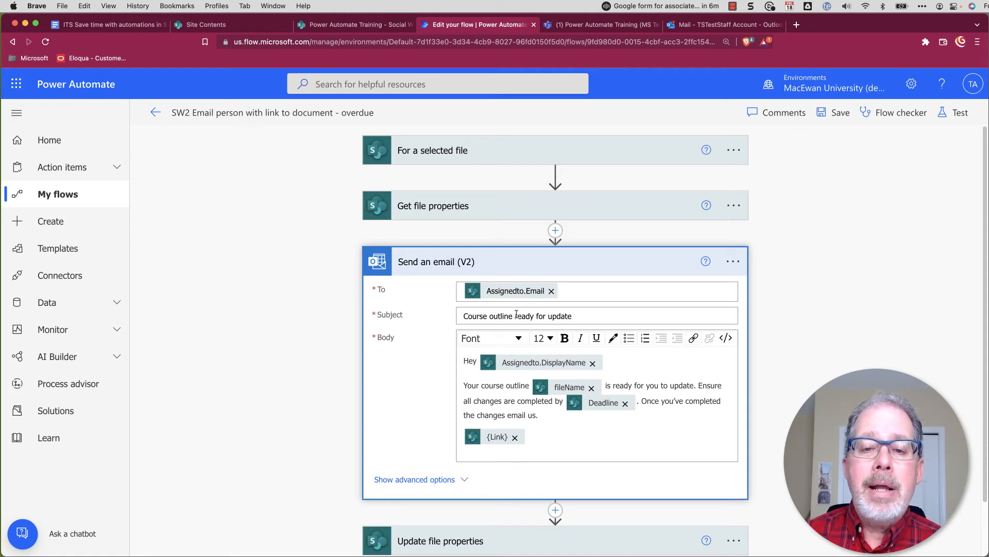
{"action": "left_click_drag", "start_coordinate": [517, 316], "coordinate": [580, 316]}
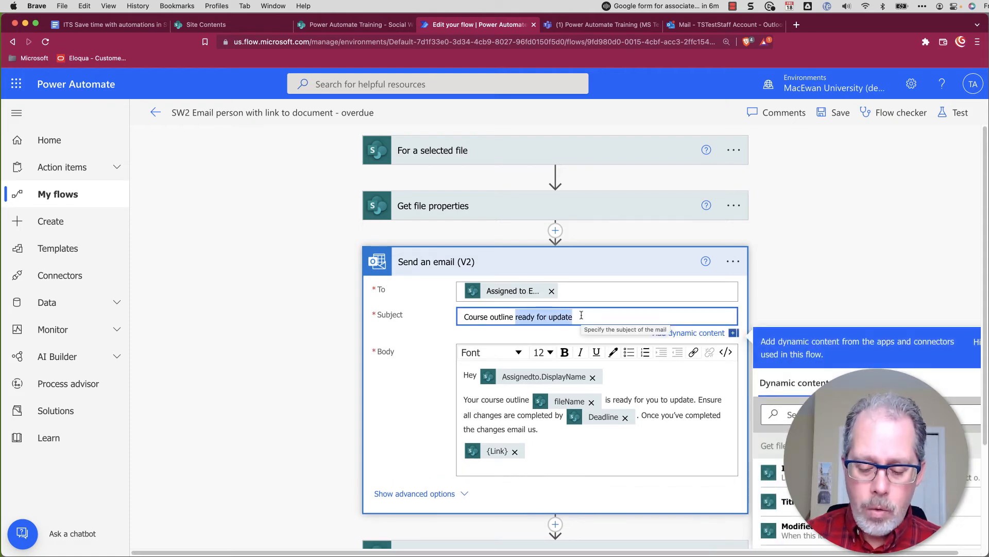
{"action": "type", "text": "overdu"}
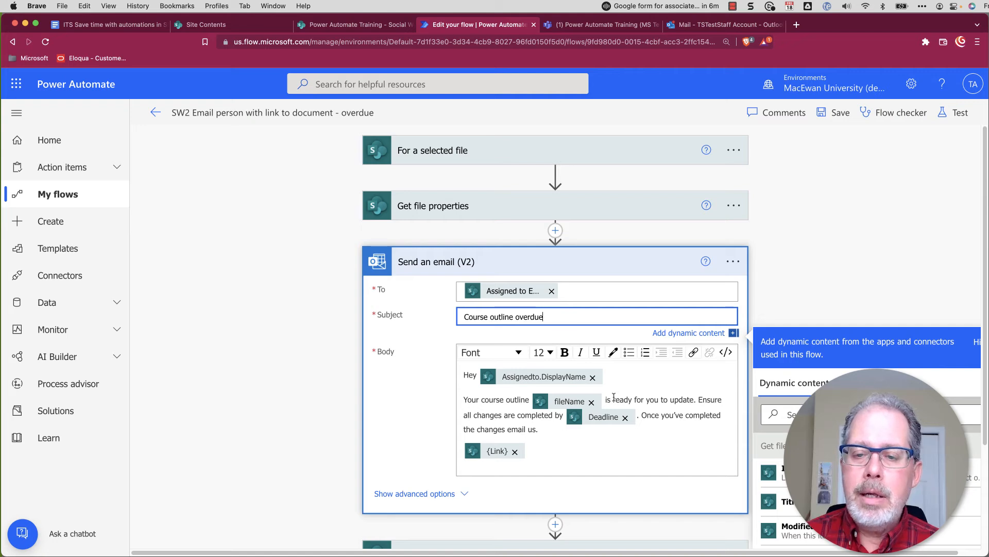
- Reword the email body to say the course outline "is overdue" and delete the sentence about completing all changes by the Deadline
{"action": "left_click_drag", "start_coordinate": [613, 397], "coordinate": [693, 400]}
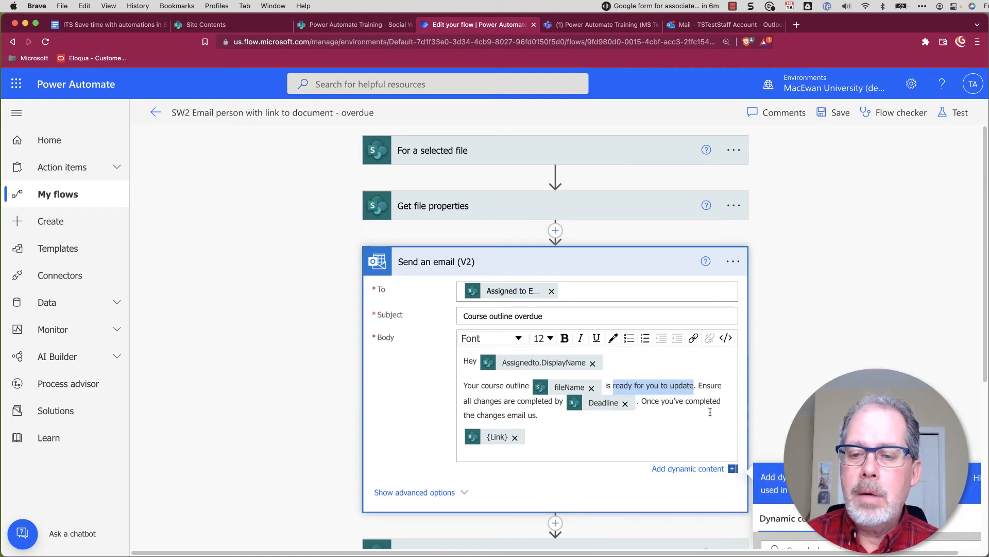
{"action": "type", "text": "overdue"}
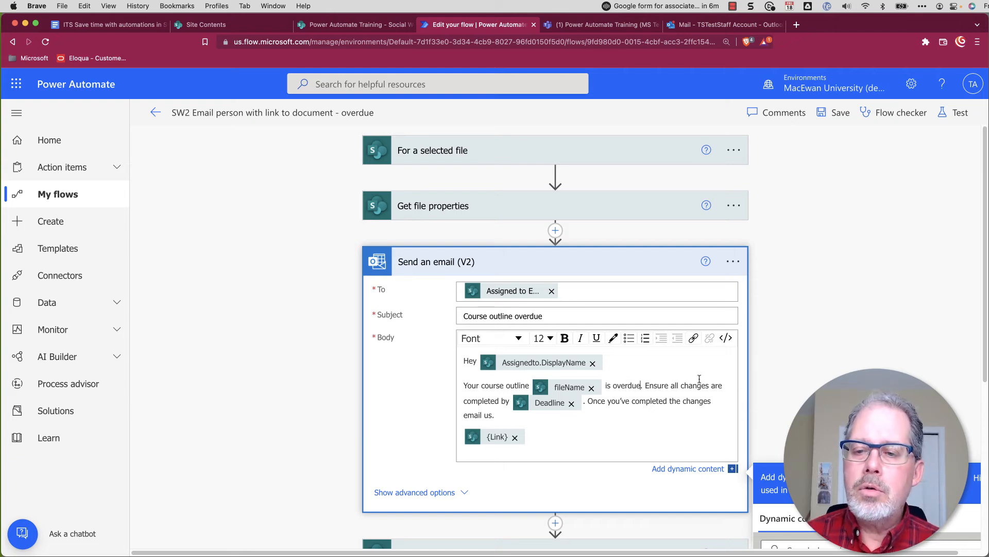
{"action": "left_click_drag", "start_coordinate": [646, 386], "coordinate": [584, 411]}
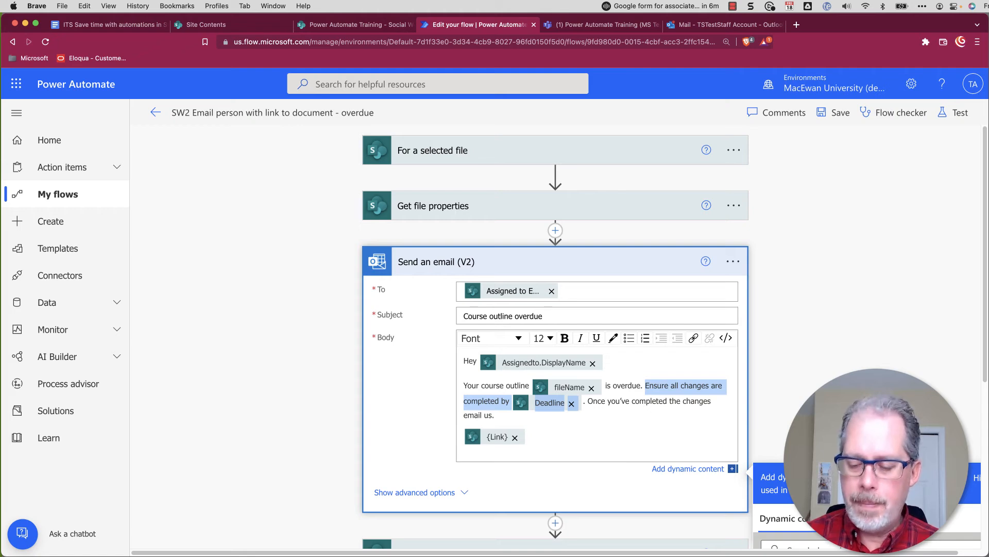
{"action": "key", "text": "BackSpace"}
{"action": "key", "text": "BackSpace"}
{"action": "key", "text": "BackSpace"}
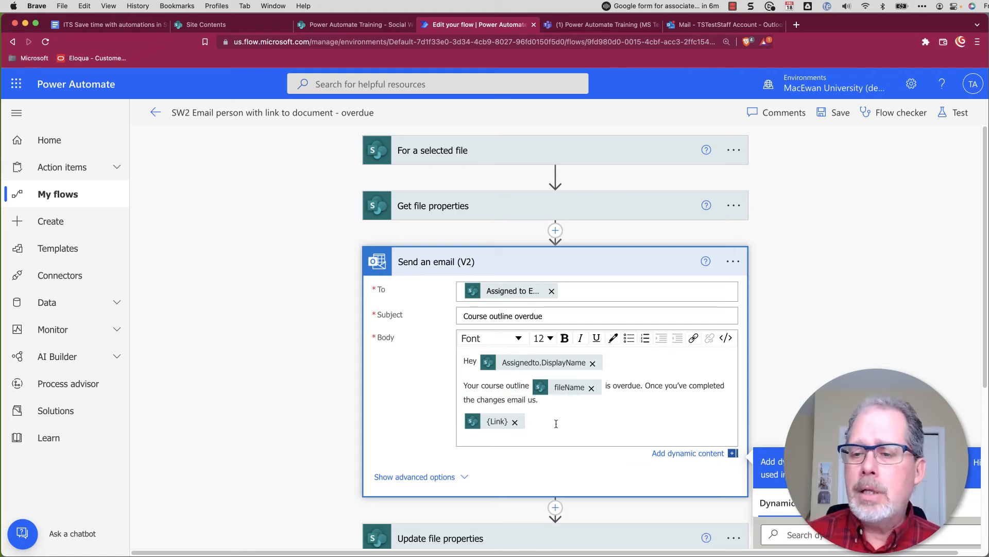
- Set the Status Value in the Update file properties action to Sent overdue reminder and save the flow
{"action": "scroll", "coordinate": [695, 404], "scroll_direction": "down", "scroll_amount": 5}
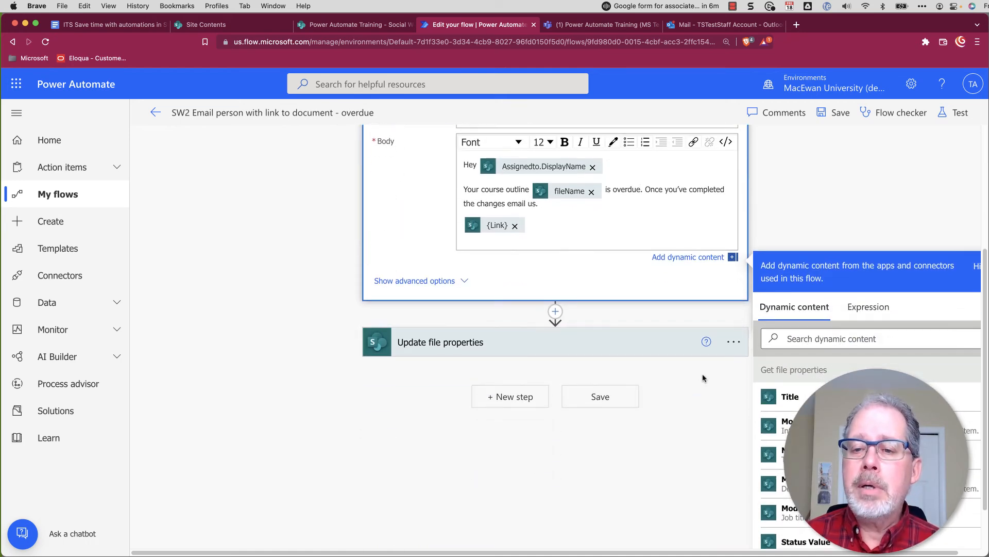
{"action": "left_click", "coordinate": [446, 352]}
{"action": "scroll", "coordinate": [594, 363], "scroll_direction": "down", "scroll_amount": 1}
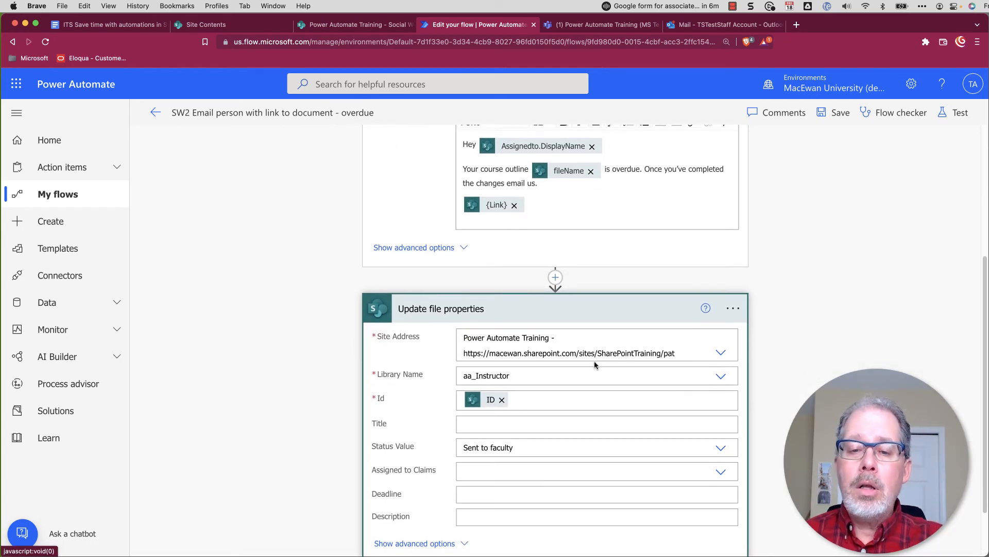
{"action": "scroll", "coordinate": [595, 364], "scroll_direction": "down", "scroll_amount": 1}
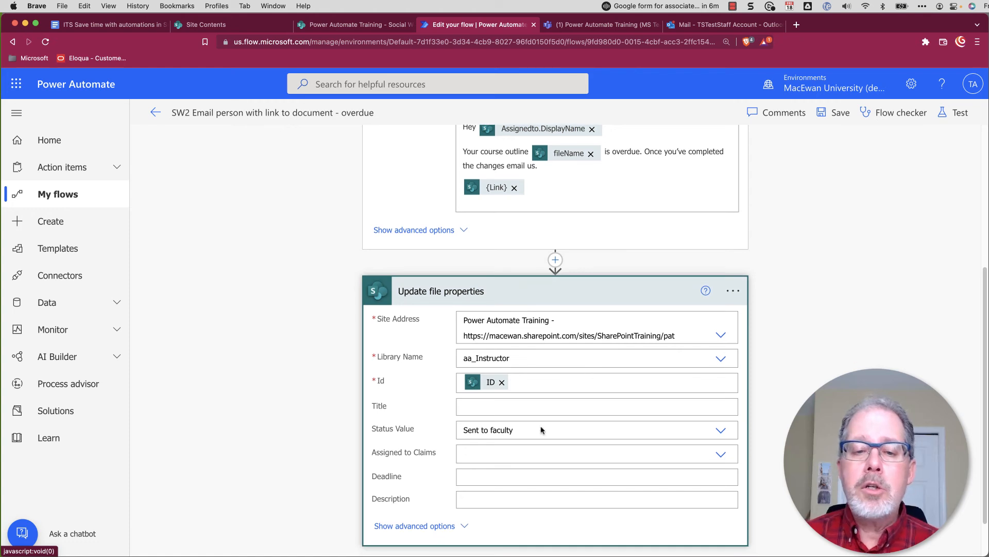
{"action": "left_click", "coordinate": [721, 431]}
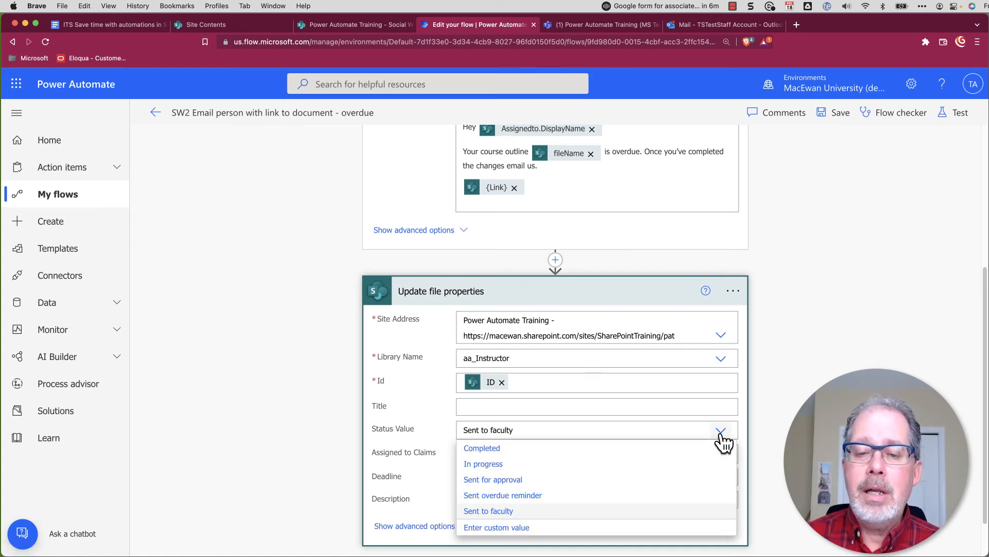
{"action": "left_click", "coordinate": [503, 496]}
{"action": "scroll", "coordinate": [599, 412], "scroll_direction": "down", "scroll_amount": 2}
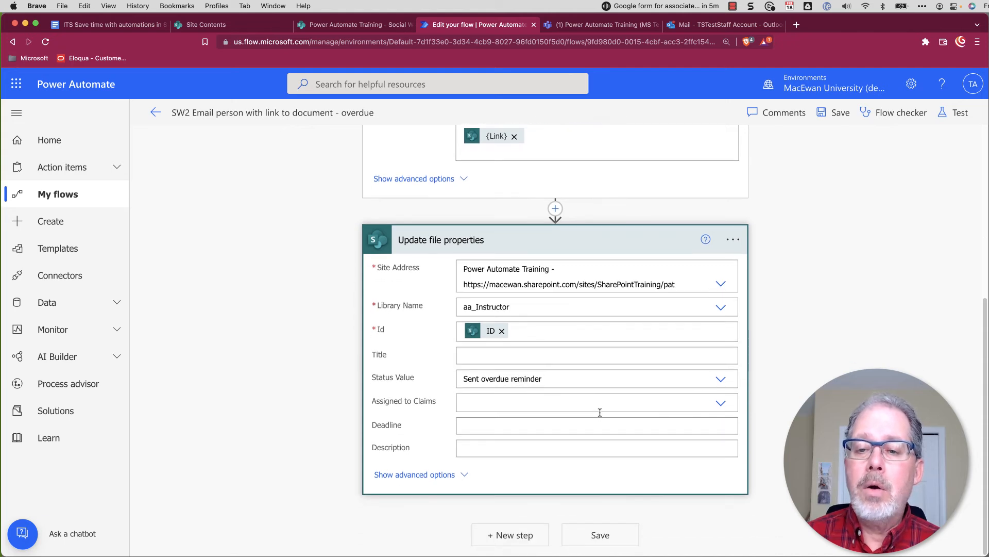
{"action": "left_click", "coordinate": [600, 535]}
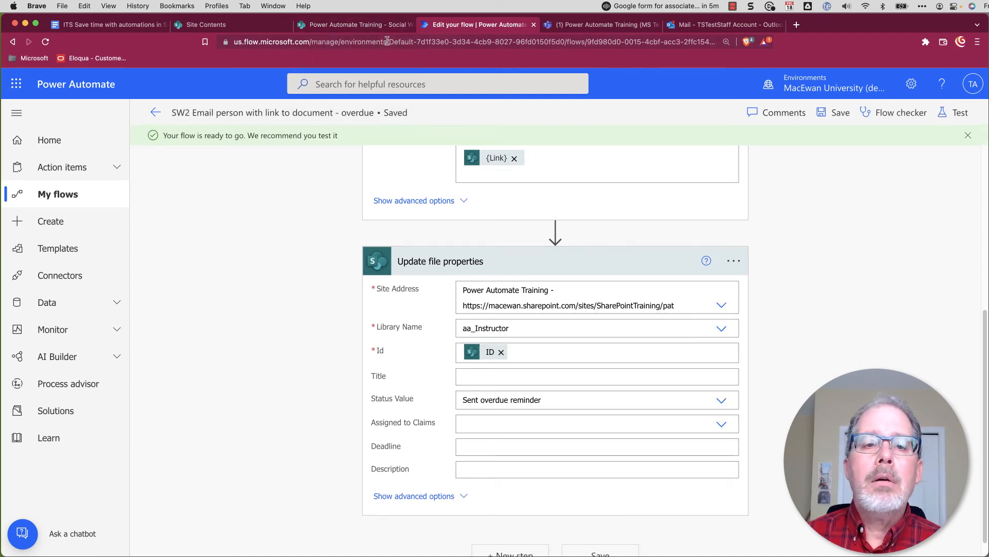
- Switch to the SharePoint library and check which flows can be run on Social Work 101.docx
{"action": "left_click", "coordinate": [380, 25]}
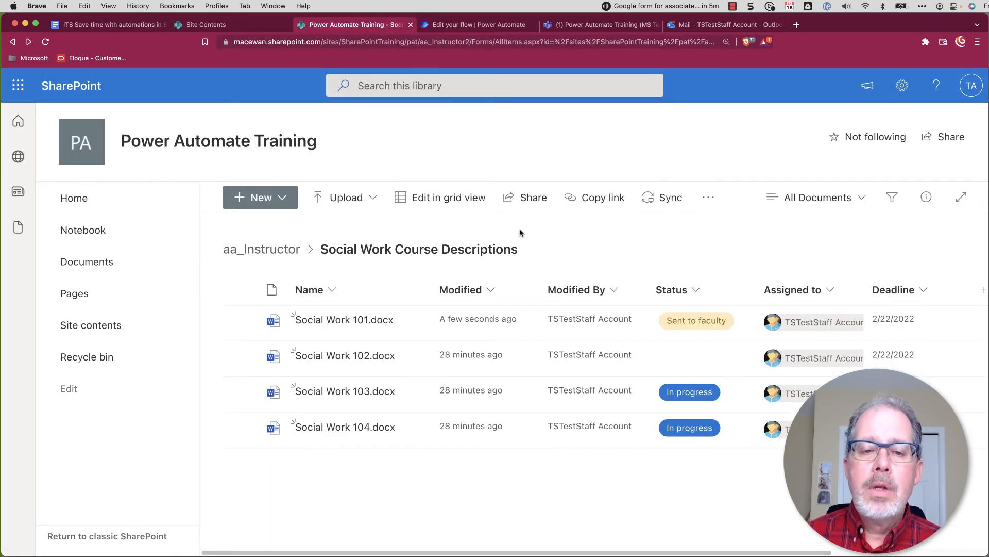
{"action": "left_click", "coordinate": [412, 328]}
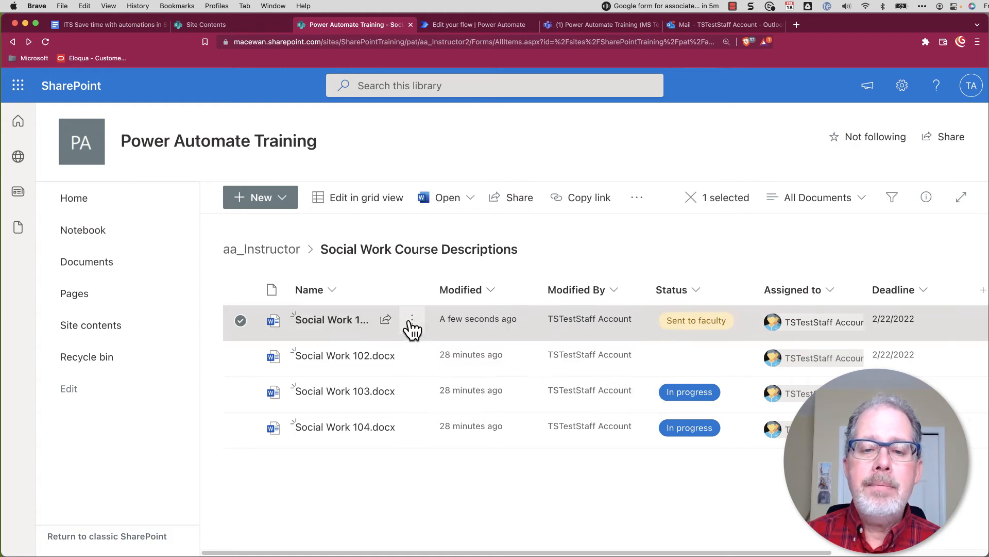
{"action": "left_click", "coordinate": [412, 322]}
{"action": "mouse_move", "coordinate": [453, 334]}
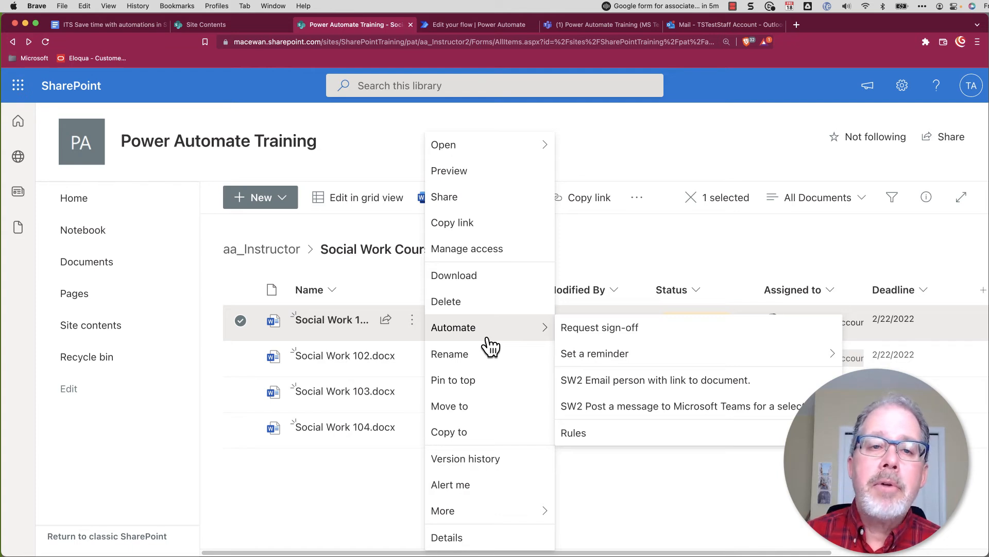
- Switch to Power Automate, leave the flow editor for the overdue flow's details page, and turn the flow on
{"action": "left_click", "coordinate": [489, 24]}
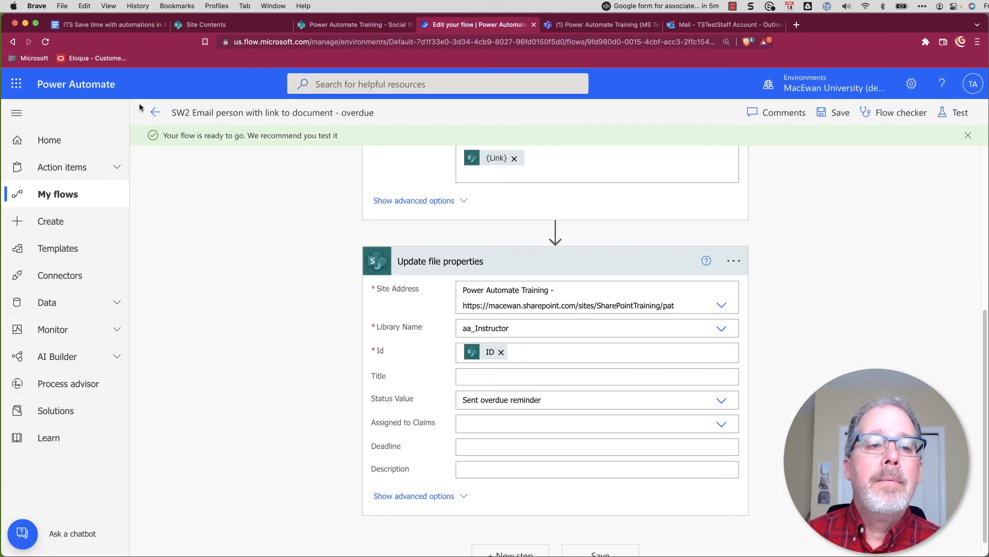
{"action": "left_click", "coordinate": [155, 113]}
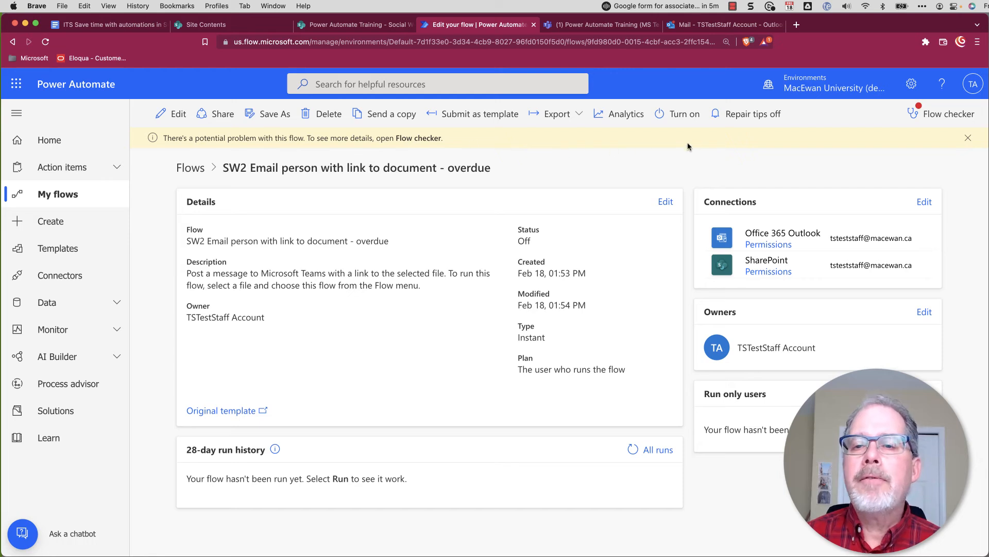
{"action": "left_click", "coordinate": [686, 121]}
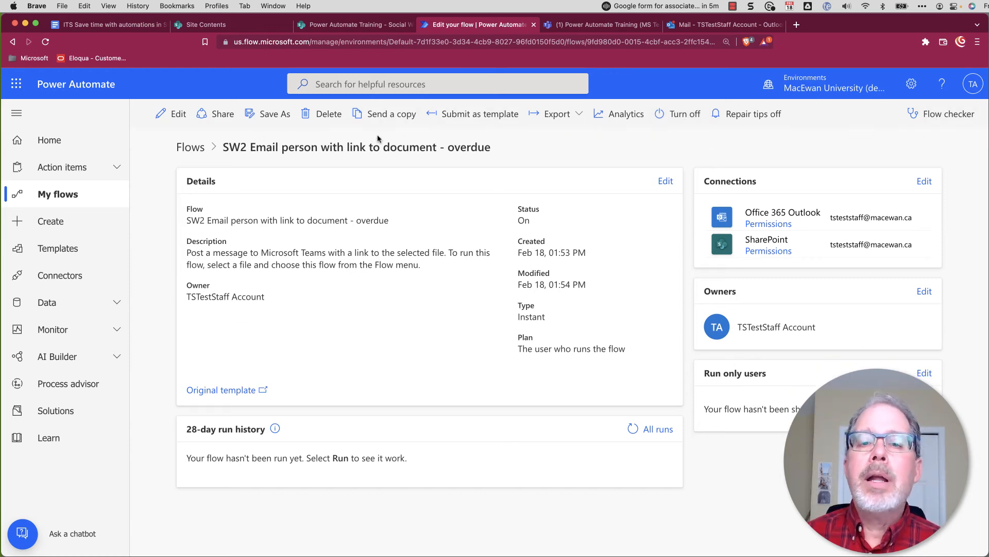
- Switch to the SharePoint library and run the SW2 Email person with link to document - overdue flow on Social Work 101.docx
{"action": "left_click", "coordinate": [338, 25]}
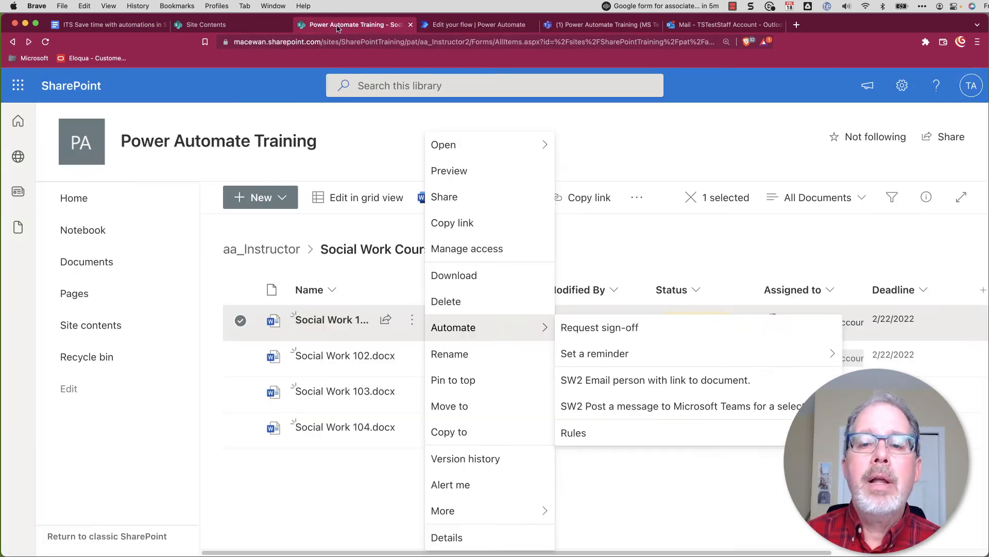
{"action": "left_click", "coordinate": [228, 234]}
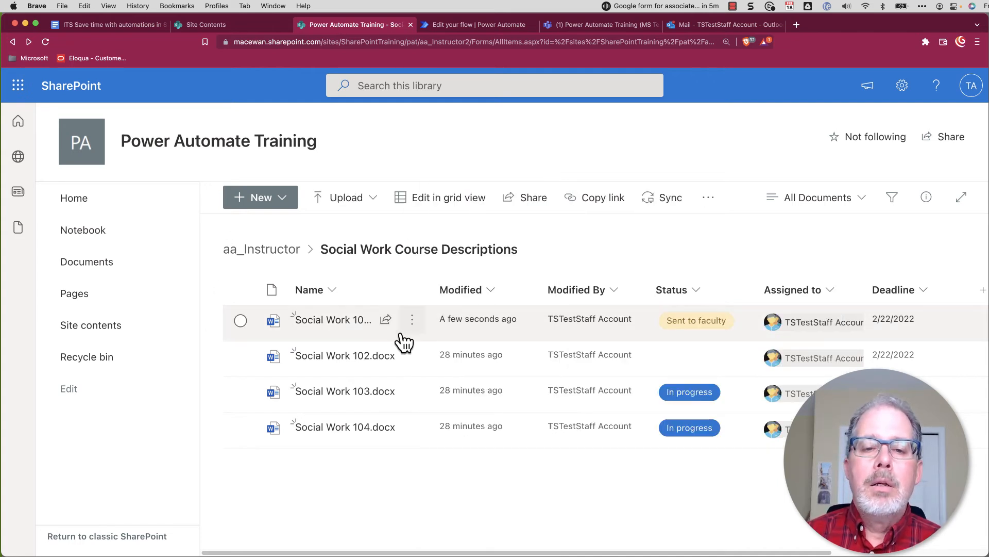
{"action": "left_click", "coordinate": [413, 320]}
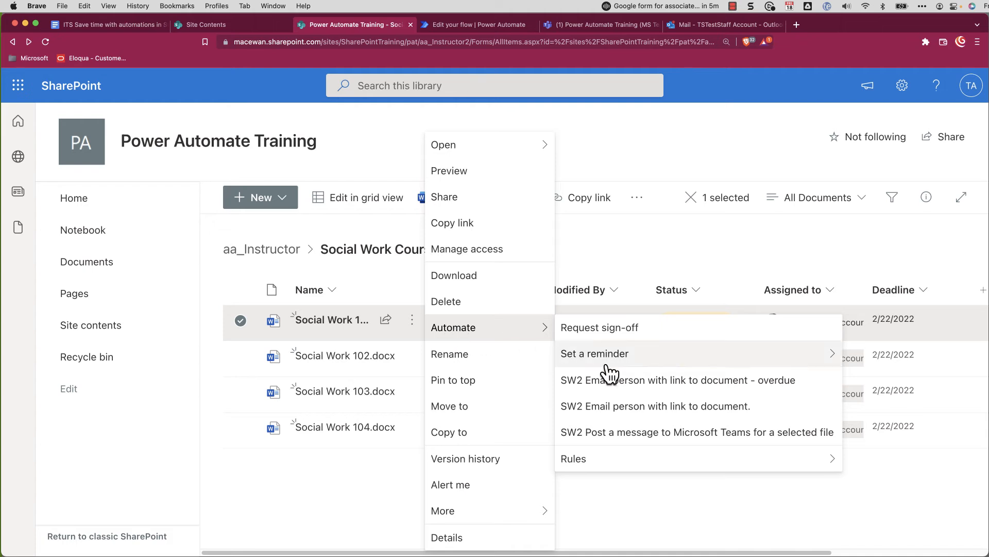
{"action": "left_click", "coordinate": [661, 385]}
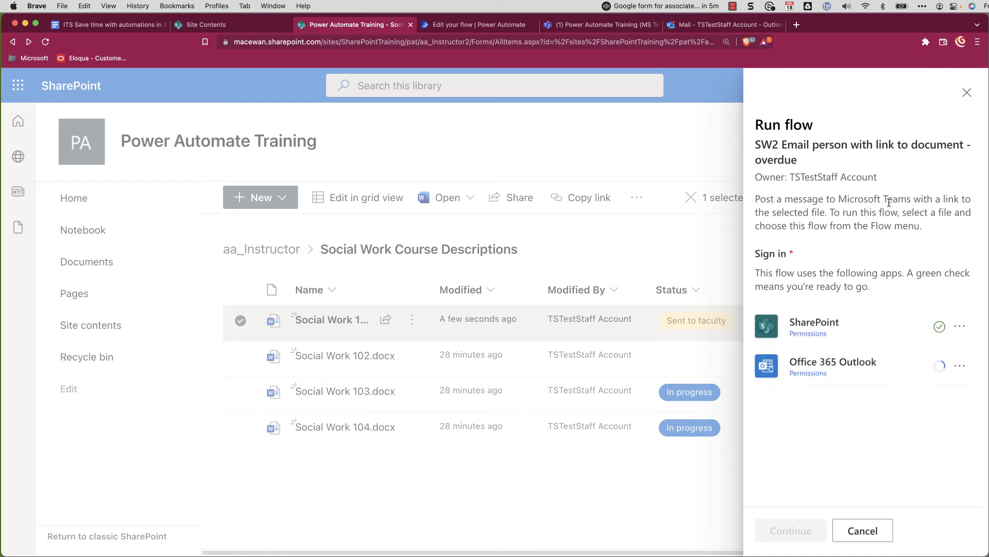
{"action": "left_click", "coordinate": [789, 535]}
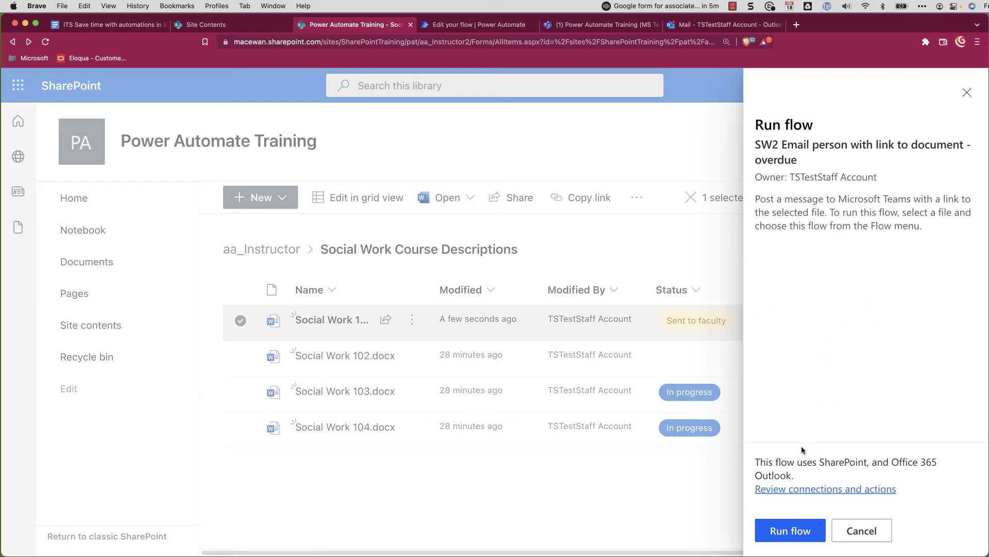
{"action": "left_click", "coordinate": [791, 531]}
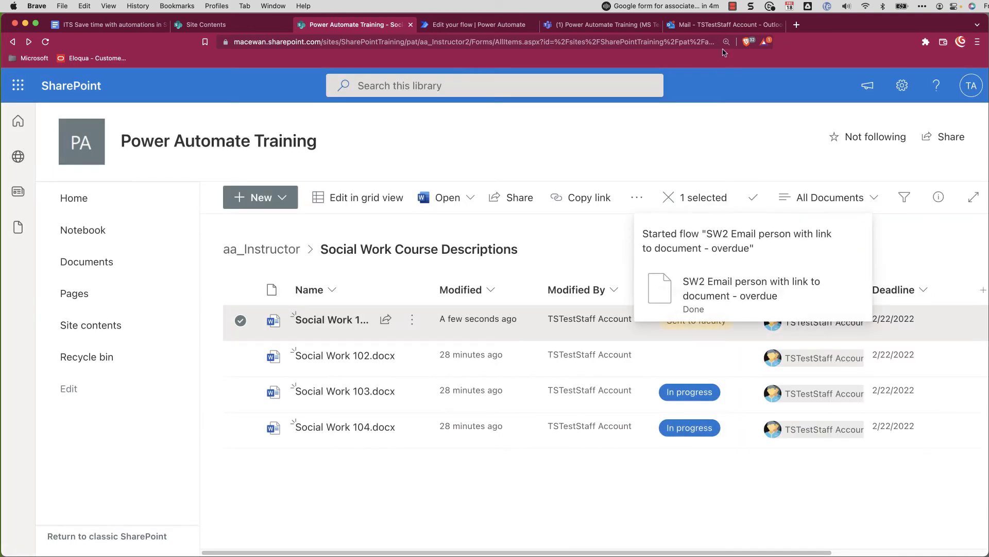
- Read the "Course outline overdue" email in Outlook, and reload the SharePoint library to check the Status of Social Work 101.docx
{"action": "left_click", "coordinate": [718, 24]}
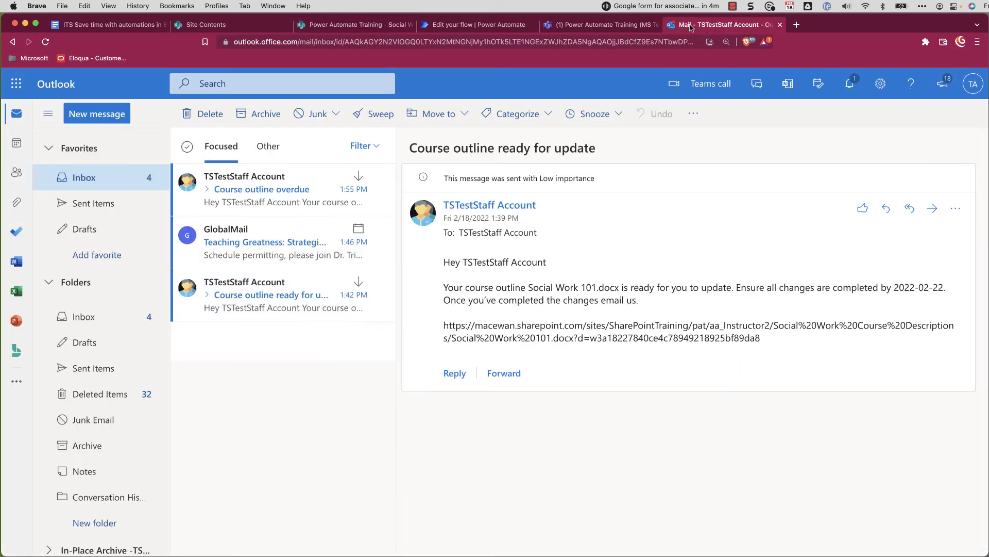
{"action": "left_click", "coordinate": [302, 189]}
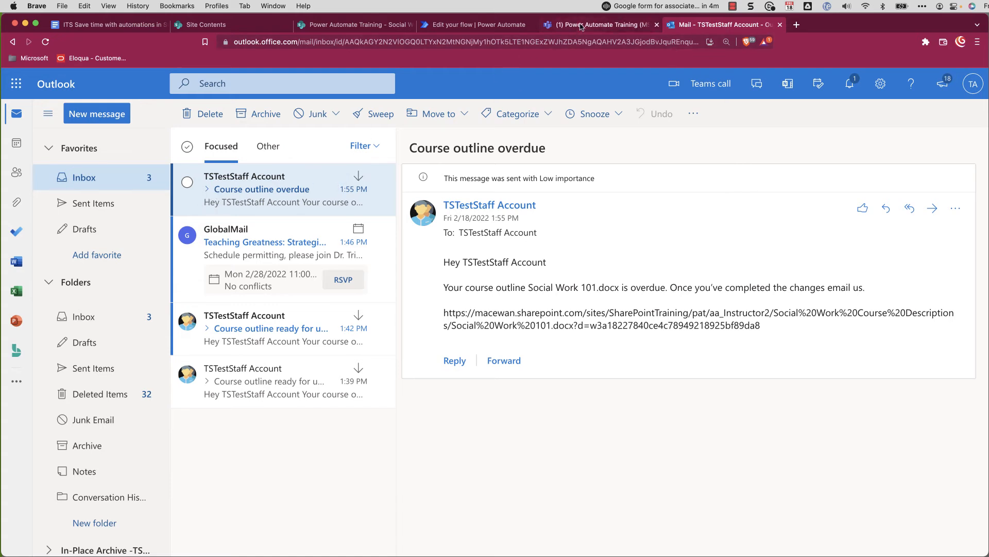
{"action": "left_click", "coordinate": [352, 26]}
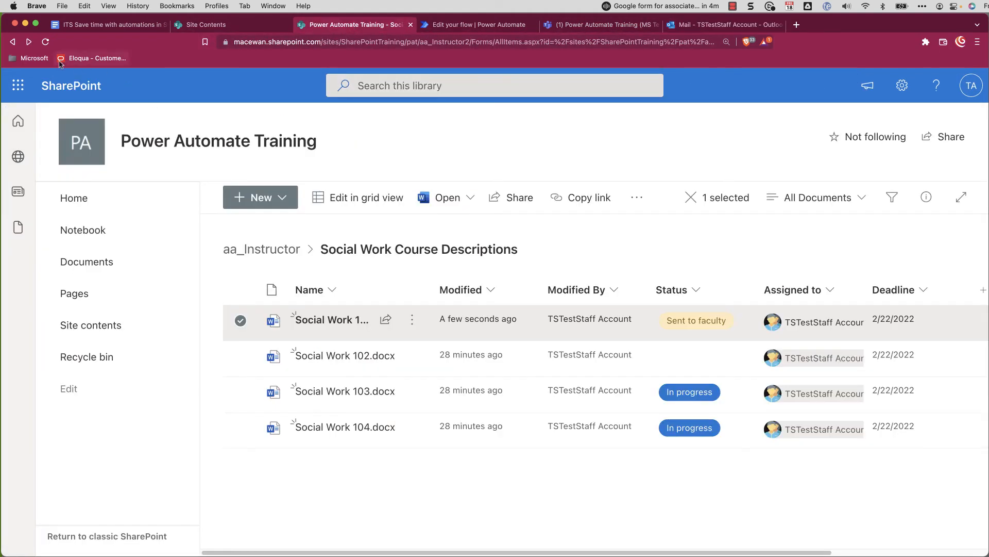
{"action": "left_click", "coordinate": [46, 43]}
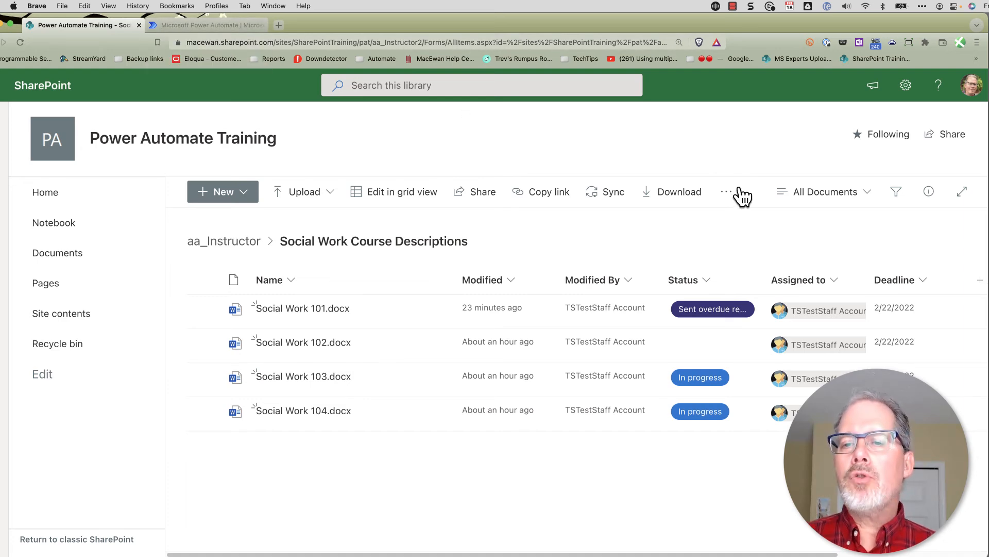
- Switch to Power Automate and search the flow templates for "Request manager approval for a selected file"
{"action": "left_click", "coordinate": [225, 30]}
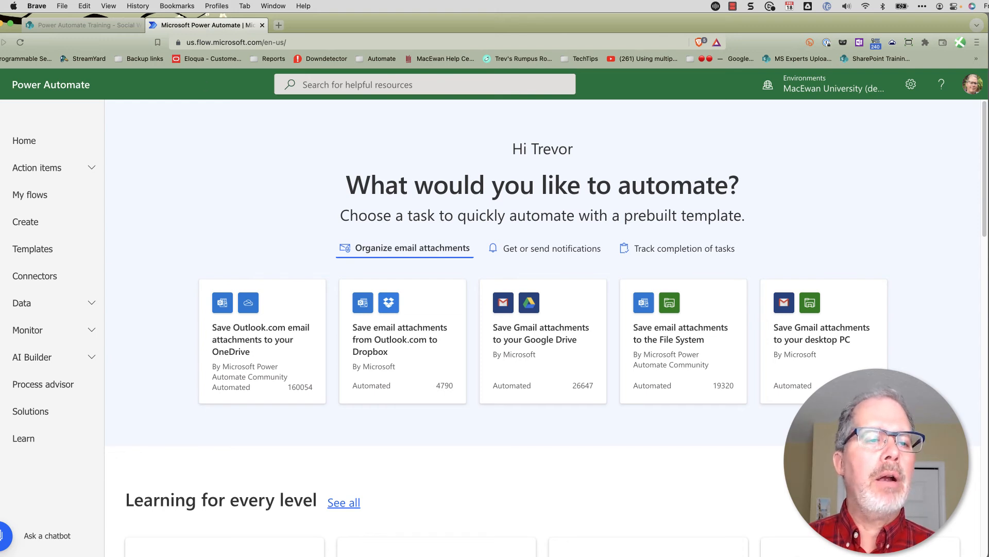
{"action": "left_click", "coordinate": [45, 258]}
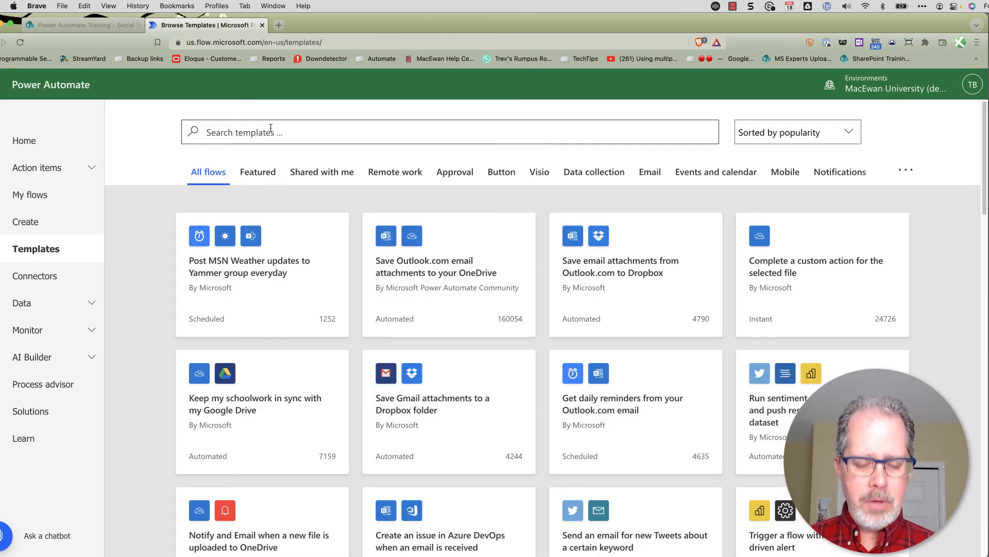
{"action": "left_click", "coordinate": [265, 133]}
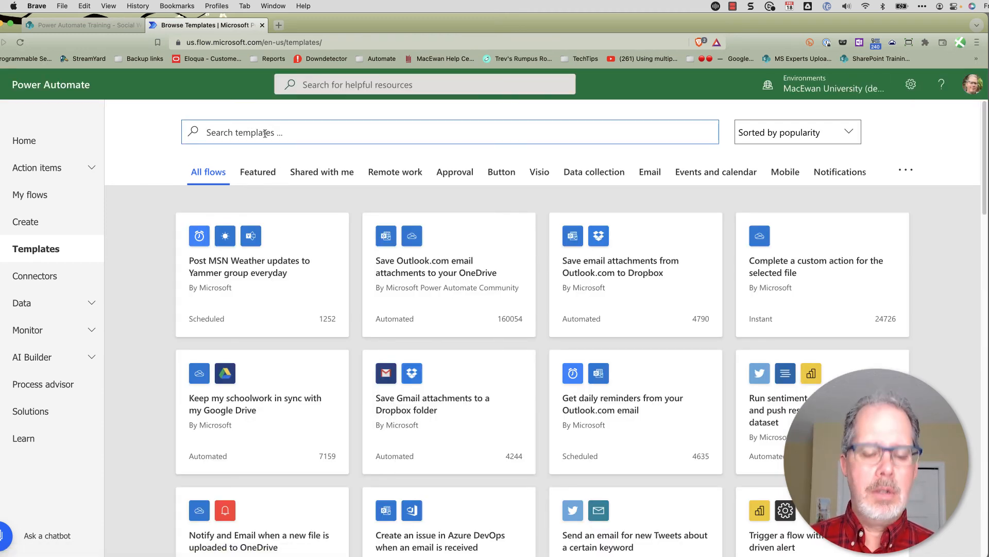
{"action": "type", "text": "Request manager approval for a selected file"}
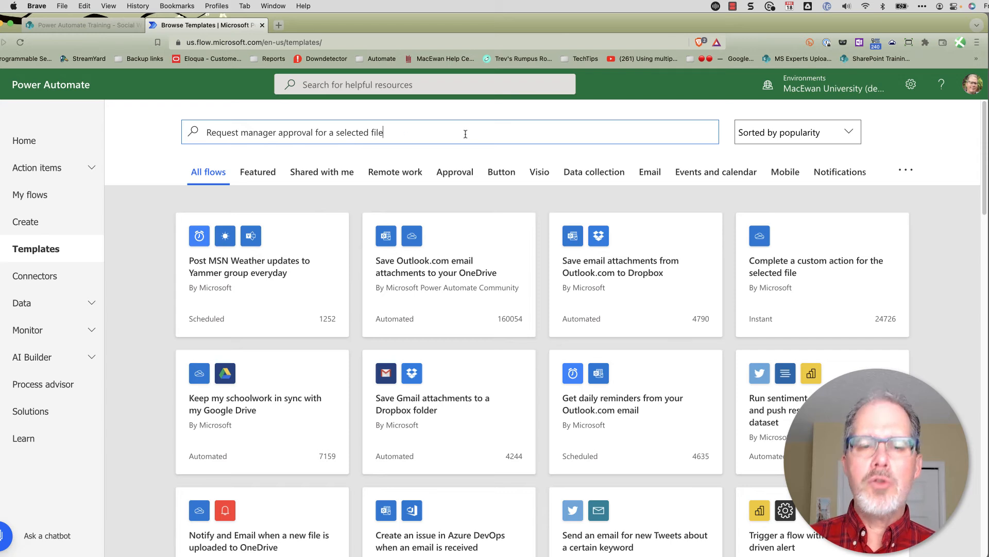
{"action": "key", "text": "Return"}
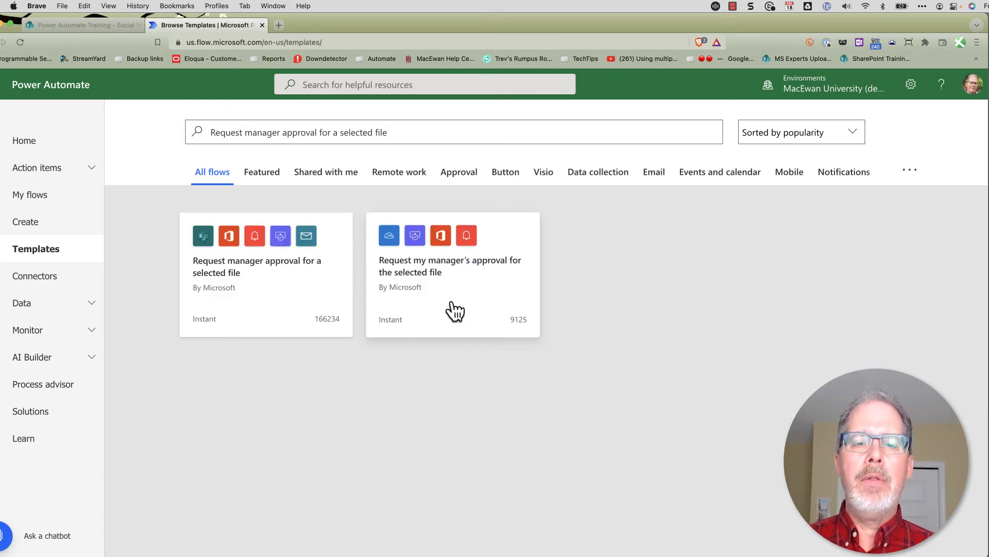
- Create a flow from the SharePoint template "Request manager approval for a selected file", accepting its listed connections
{"action": "left_click", "coordinate": [229, 273]}
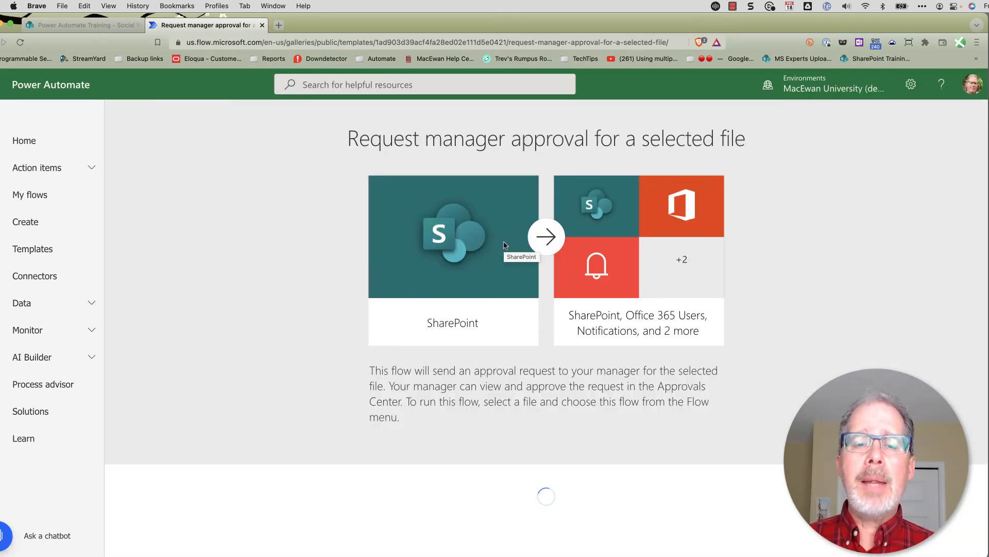
{"action": "scroll", "coordinate": [504, 244], "scroll_direction": "down", "scroll_amount": 5}
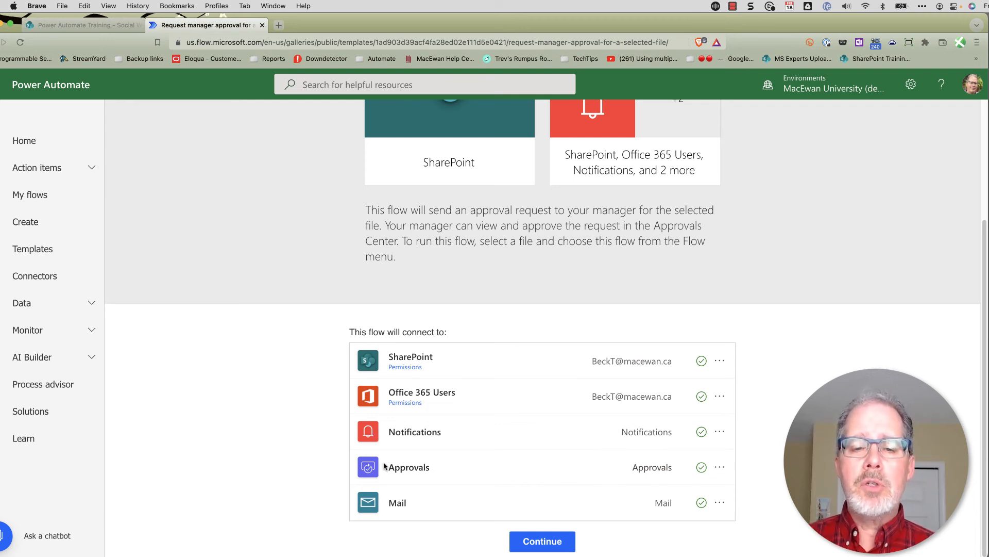
{"action": "left_click", "coordinate": [543, 541]}
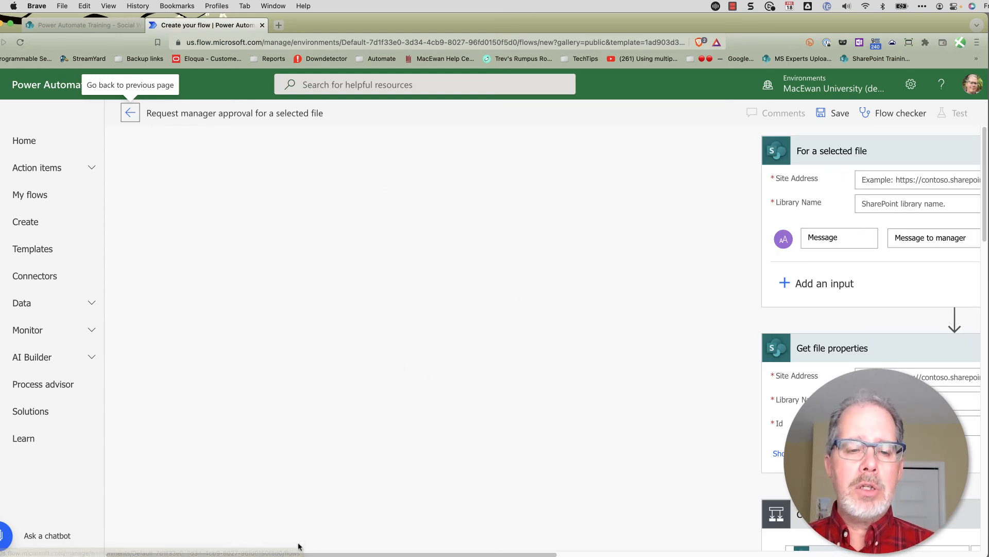
- Review the template's actions, and set the For a selected file trigger to the Power Automate Training site and aa_Instructor library
{"action": "left_click_drag", "start_coordinate": [527, 554], "coordinate": [732, 551]}
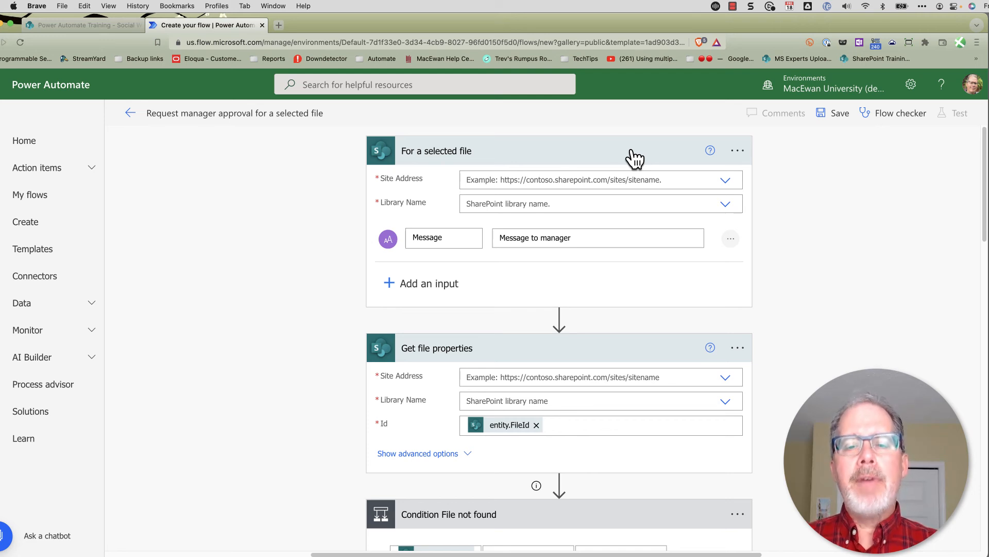
{"action": "scroll", "coordinate": [616, 367], "scroll_direction": "down", "scroll_amount": 3}
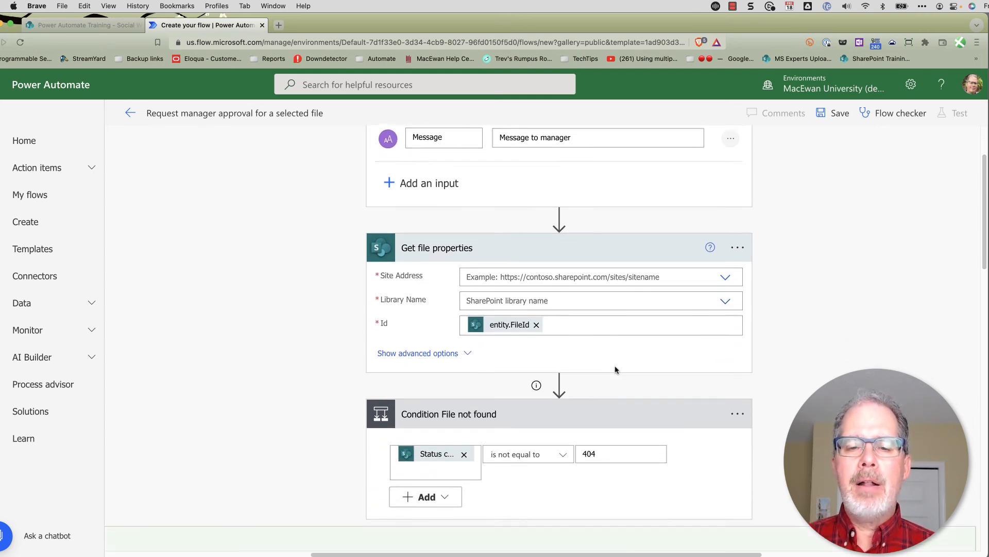
{"action": "scroll", "coordinate": [616, 369], "scroll_direction": "down", "scroll_amount": 5}
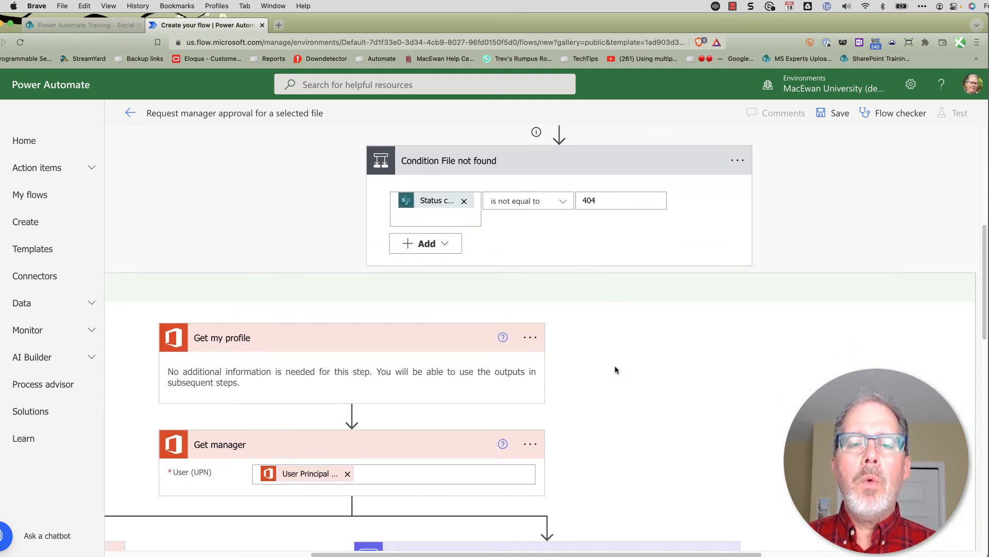
{"action": "scroll", "coordinate": [615, 369], "scroll_direction": "down", "scroll_amount": 5}
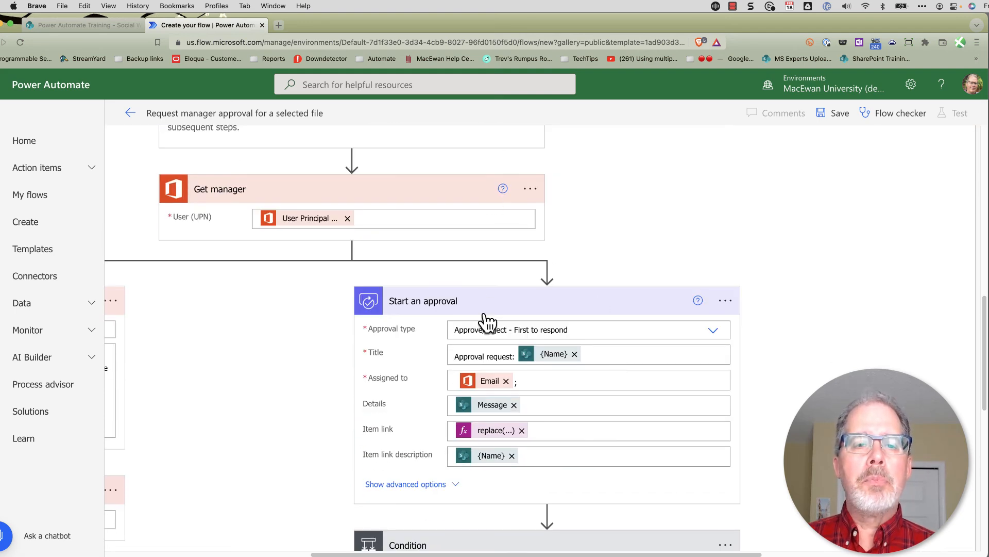
{"action": "scroll", "coordinate": [484, 322], "scroll_direction": "up", "scroll_amount": 12}
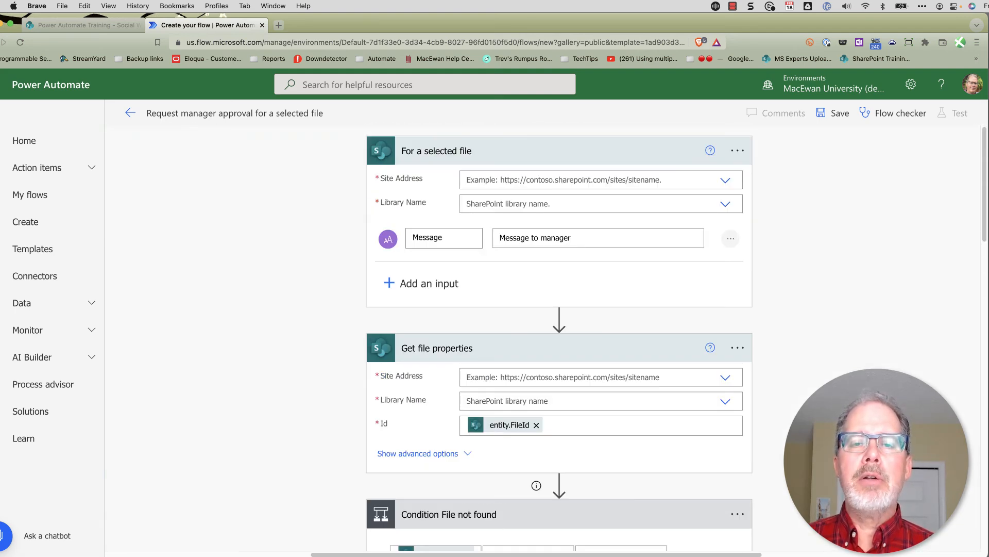
{"action": "left_click", "coordinate": [726, 181]}
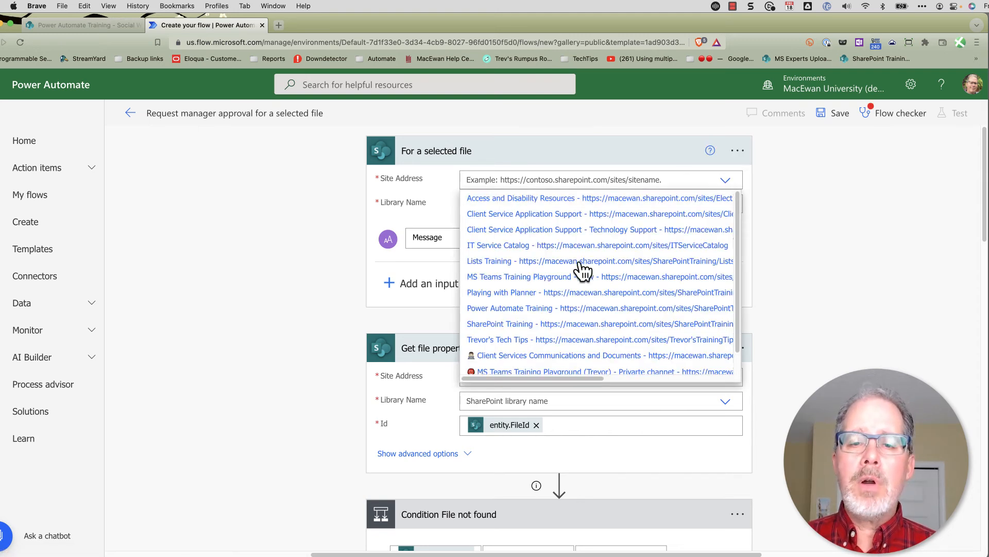
{"action": "left_click", "coordinate": [513, 309]}
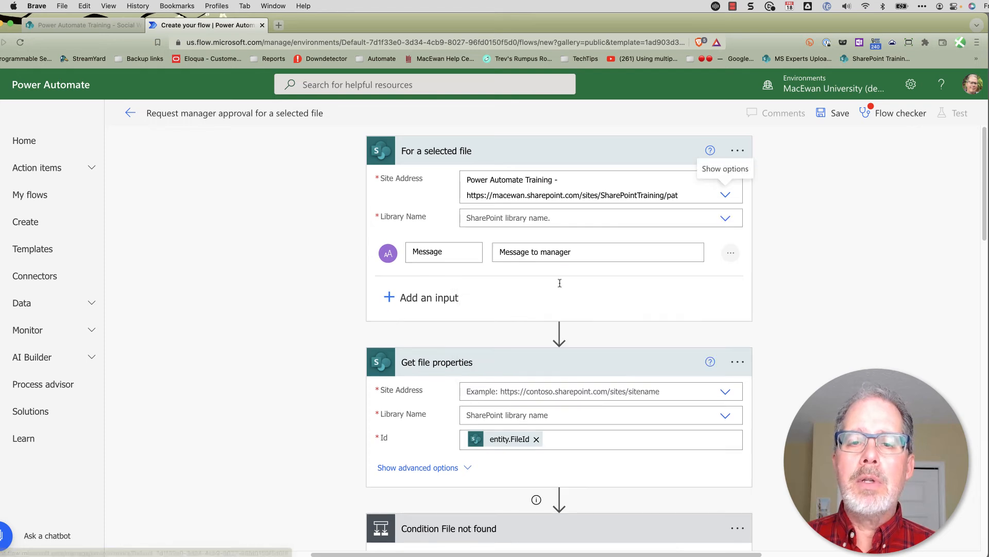
{"action": "left_click", "coordinate": [726, 219]}
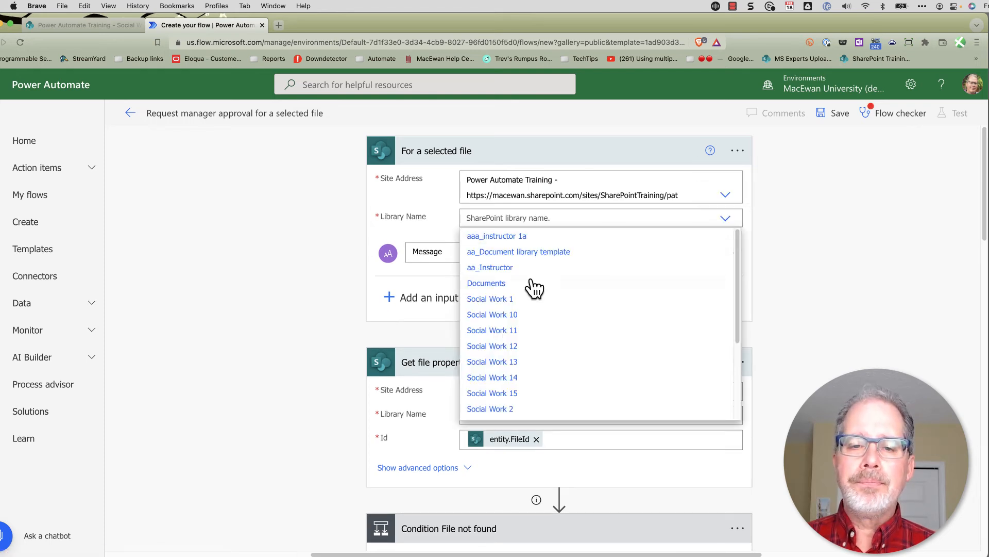
{"action": "left_click", "coordinate": [515, 268]}
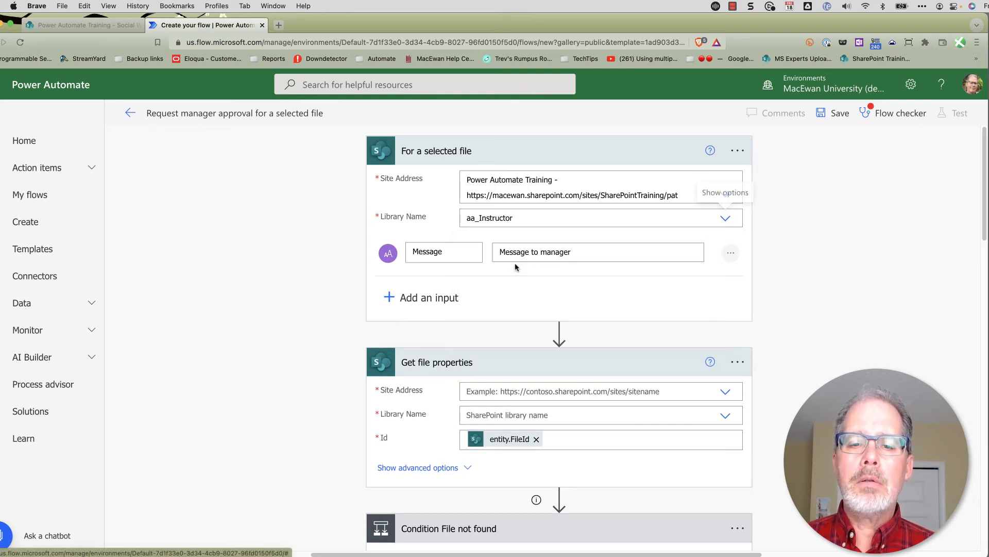
- Set the Get file properties action to the Power Automate Training site and the aa_Instructor library
{"action": "scroll", "coordinate": [736, 326], "scroll_direction": "down", "scroll_amount": 2}
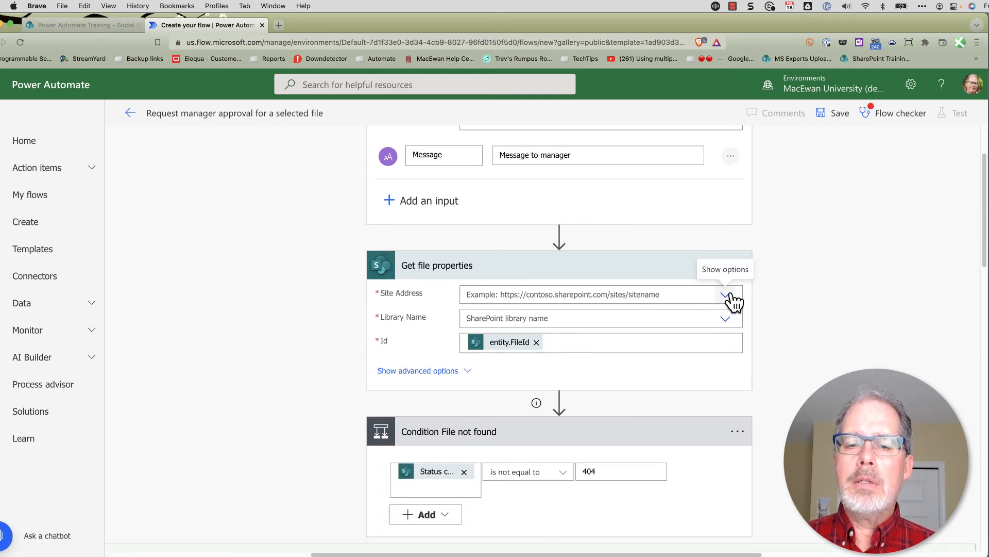
{"action": "left_click", "coordinate": [727, 295]}
{"action": "left_click", "coordinate": [477, 424]}
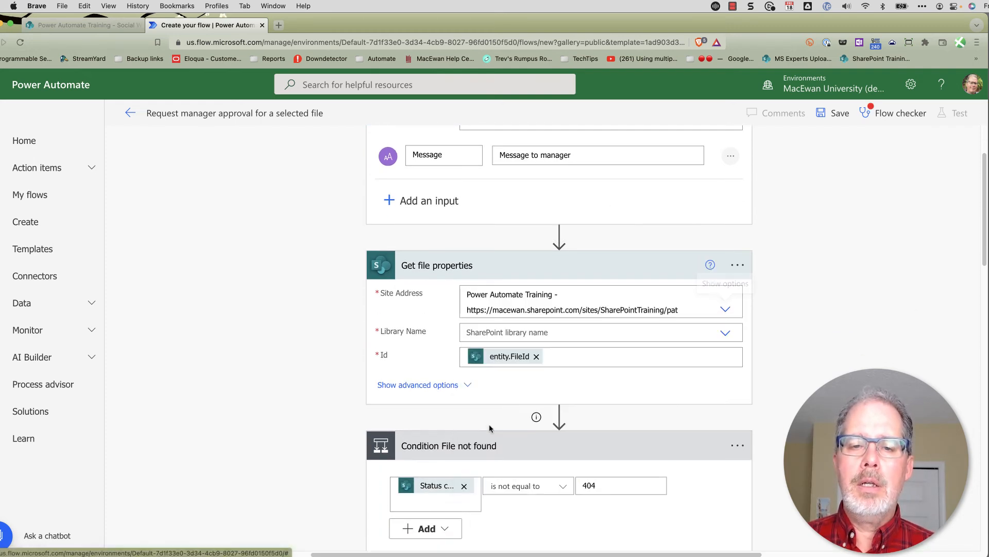
{"action": "left_click", "coordinate": [726, 335]}
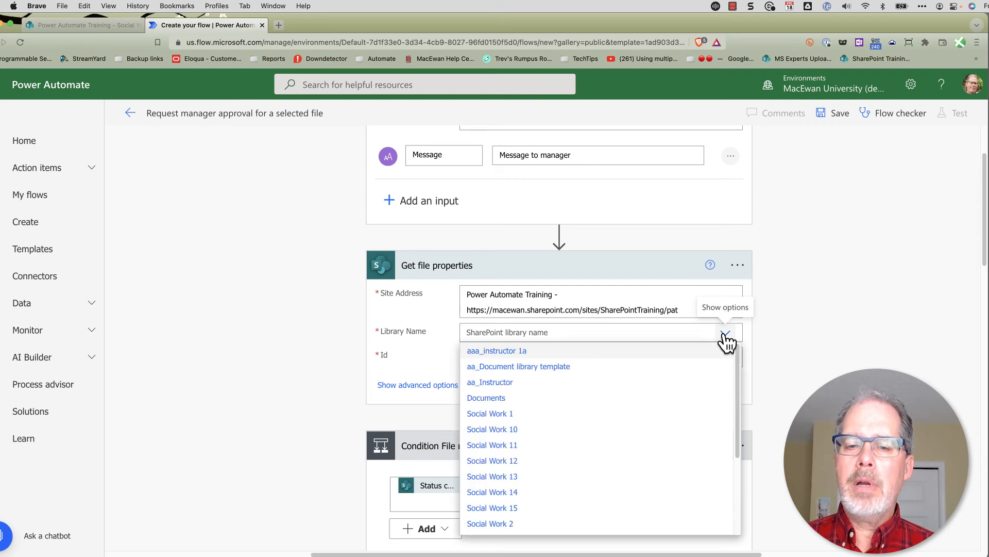
{"action": "left_click", "coordinate": [510, 389]}
- Replace the manager's Email token in the Assigned to field of Start an approval with the test staff account's e-mail address
{"action": "scroll", "coordinate": [756, 381], "scroll_direction": "down", "scroll_amount": 5}
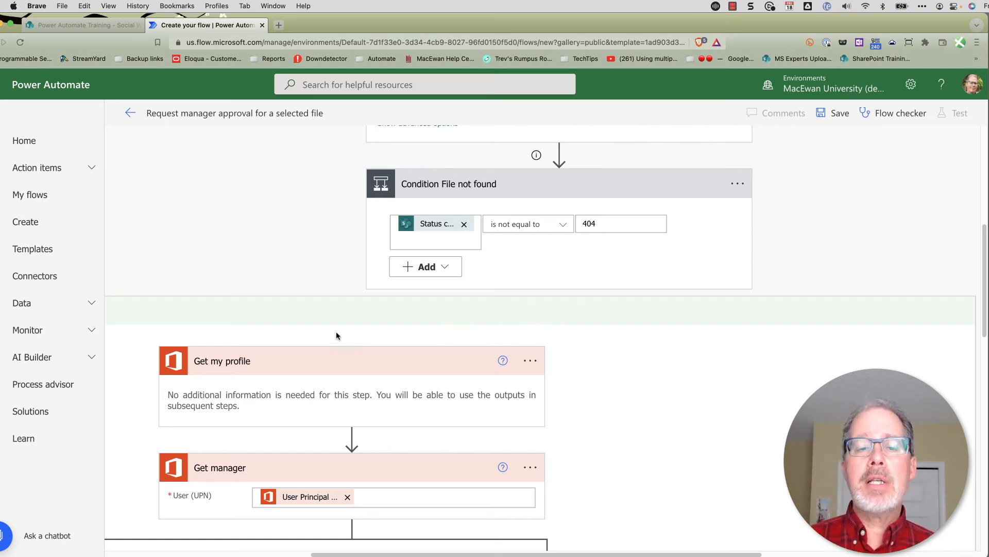
{"action": "scroll", "coordinate": [338, 335], "scroll_direction": "down", "scroll_amount": 5}
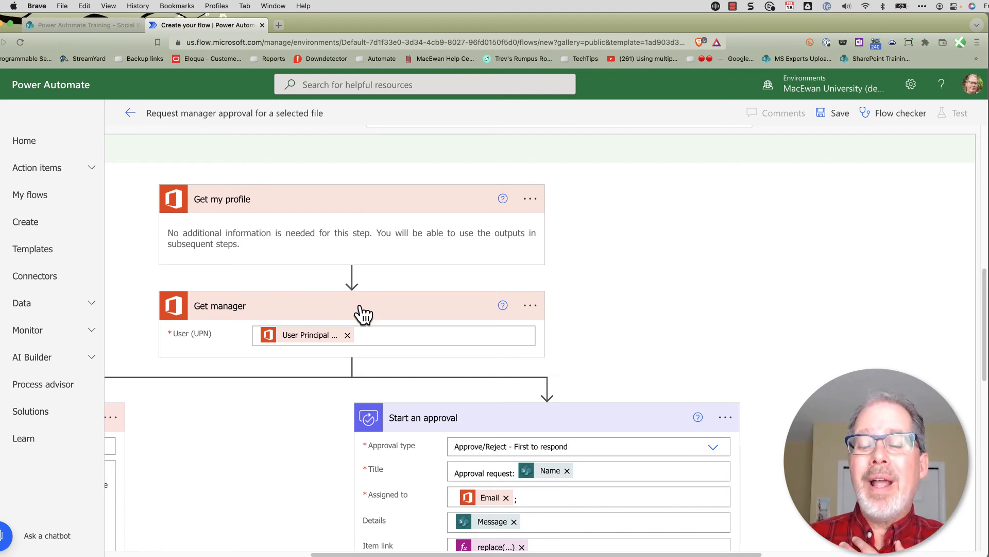
{"action": "scroll", "coordinate": [641, 278], "scroll_direction": "down", "scroll_amount": 4}
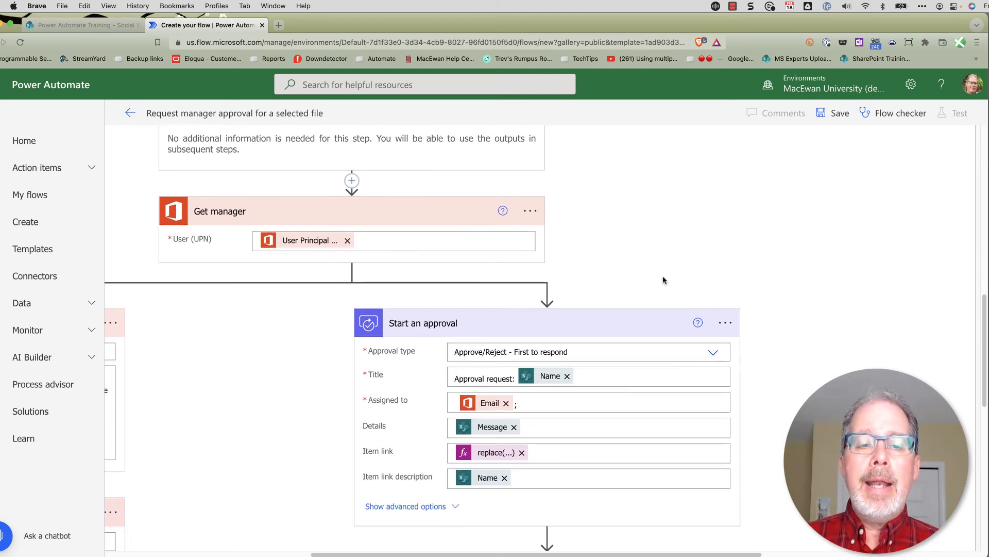
{"action": "scroll", "coordinate": [663, 283], "scroll_direction": "down", "scroll_amount": 2}
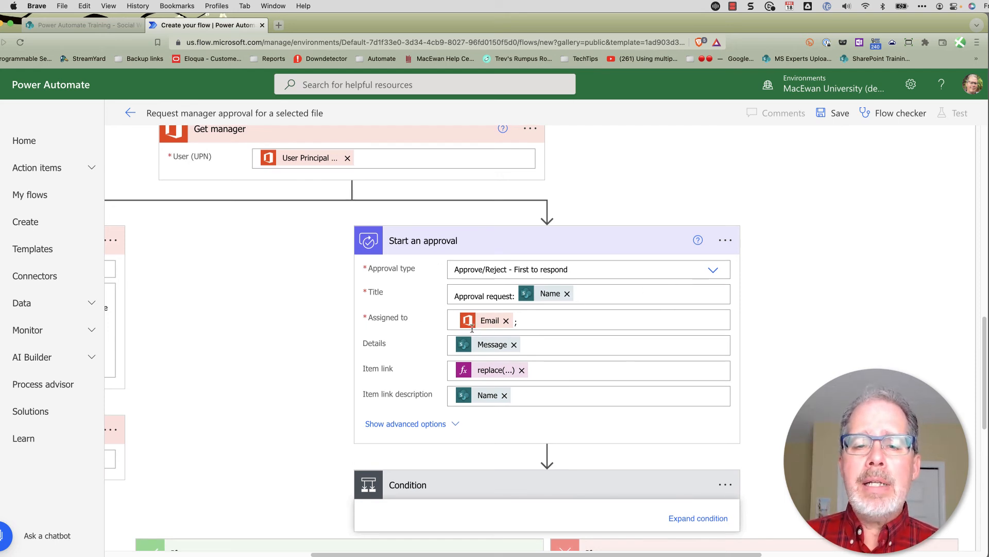
{"action": "left_click", "coordinate": [505, 321]}
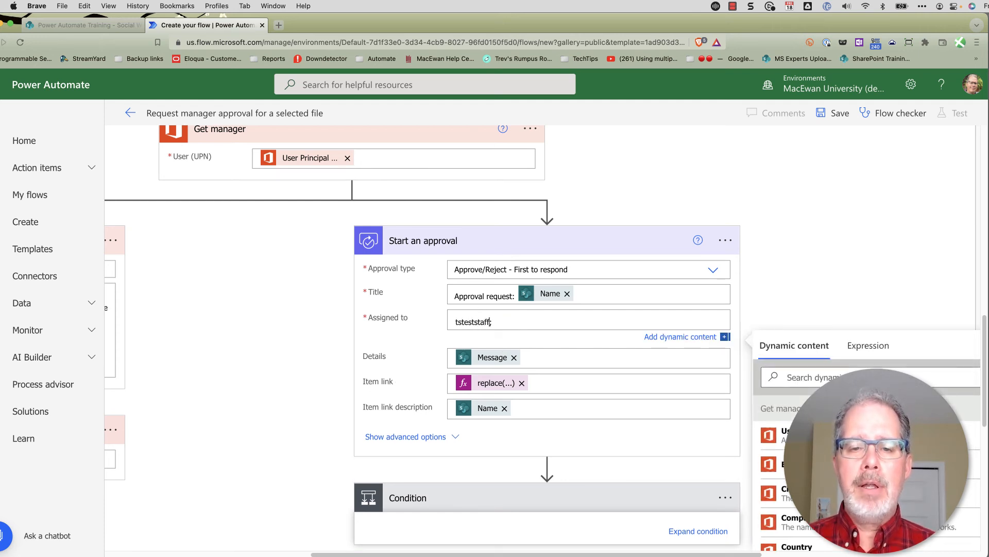
{"action": "type", "text": "@macewan.ca"}
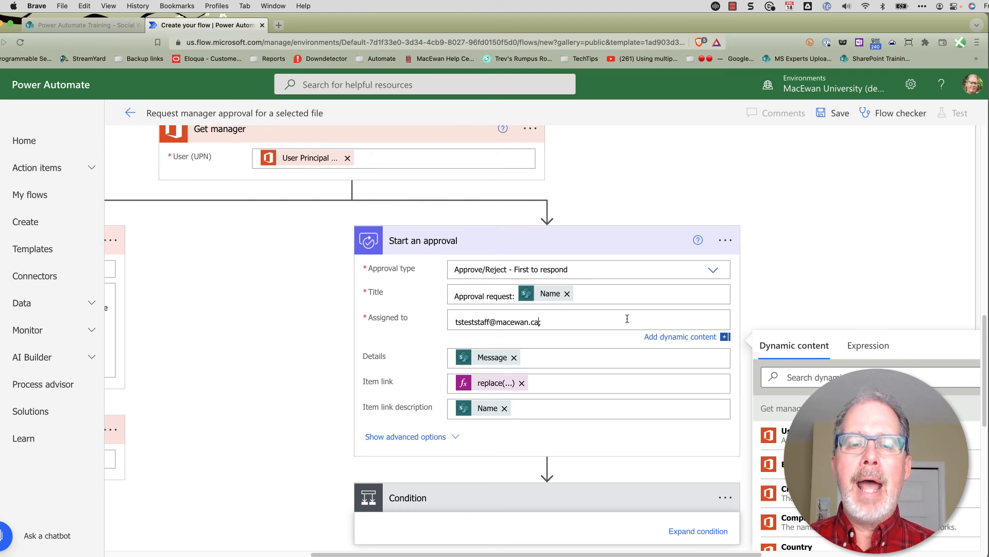
{"action": "left_click", "coordinate": [715, 173]}
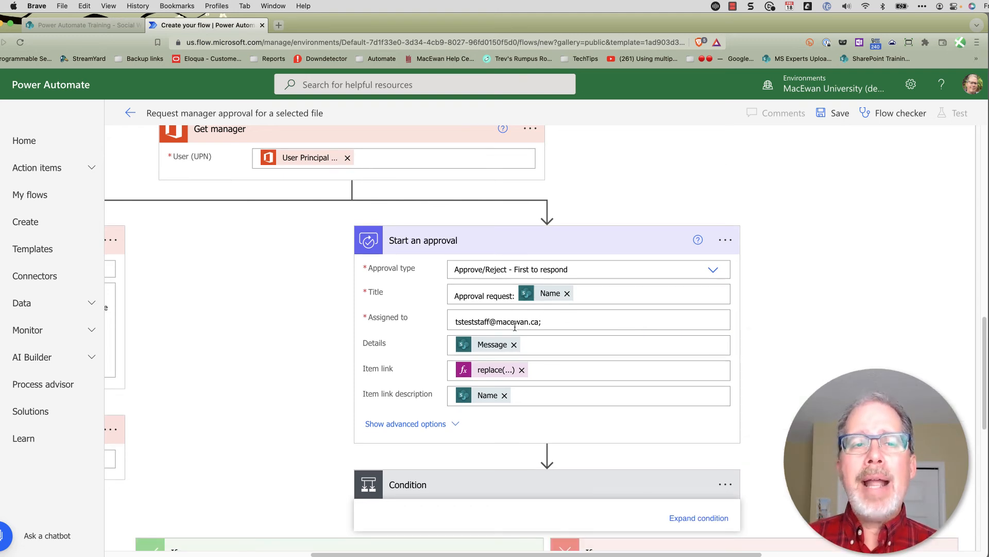
- Check the course outlines' Status in the SharePoint library, and insert a SharePoint Update file properties action before Start an approval in the flow
{"action": "left_click", "coordinate": [105, 29]}
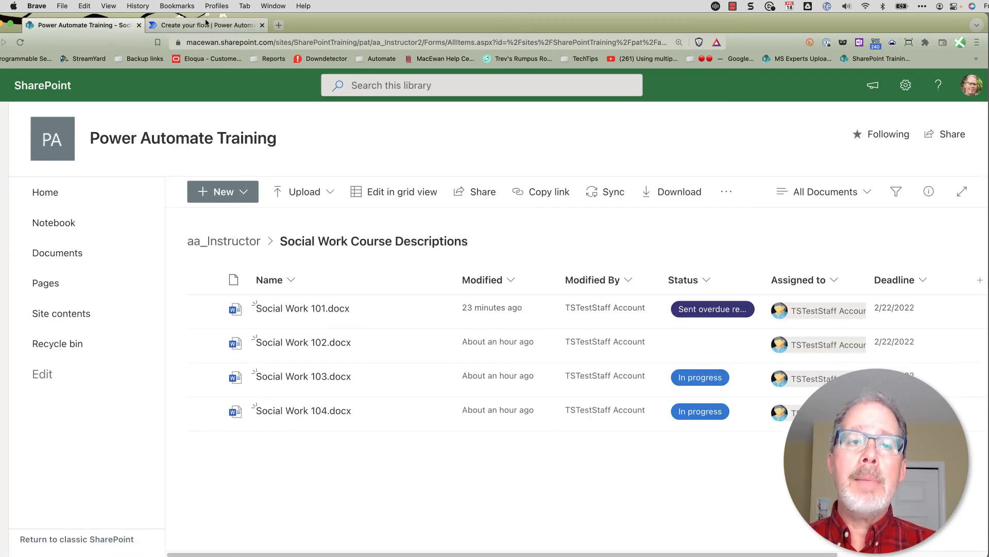
{"action": "left_click", "coordinate": [206, 23]}
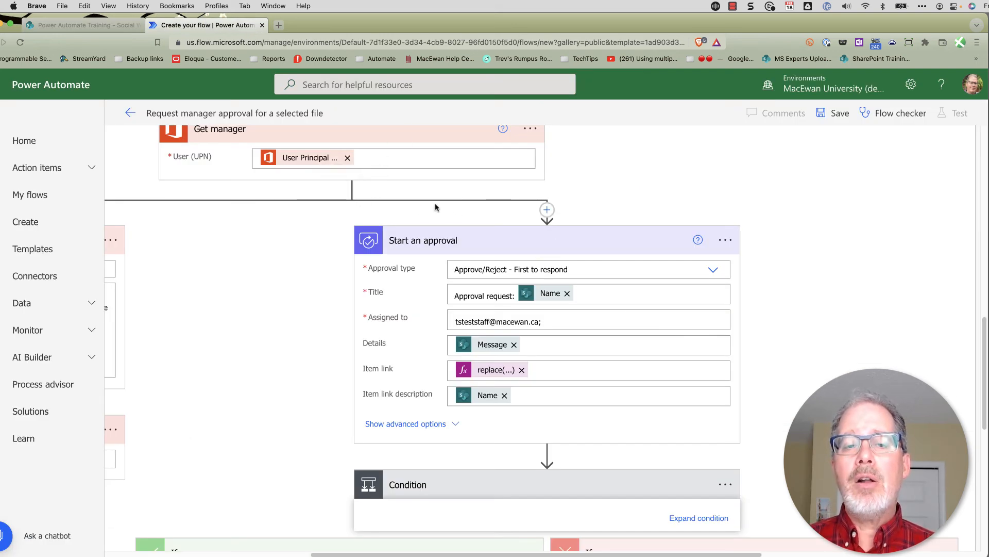
{"action": "left_click", "coordinate": [547, 211]}
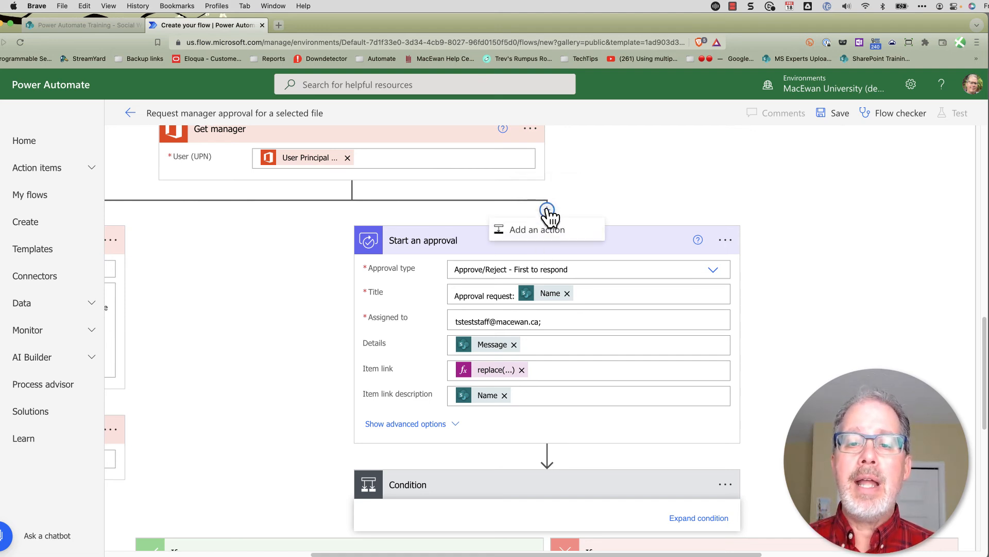
{"action": "left_click", "coordinate": [540, 231]}
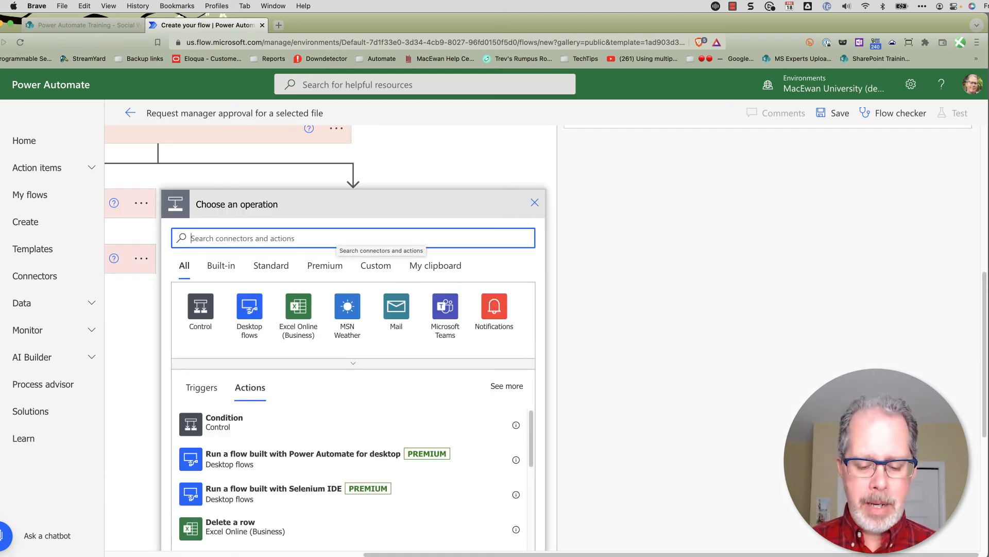
{"action": "type", "text": "Sharepo"}
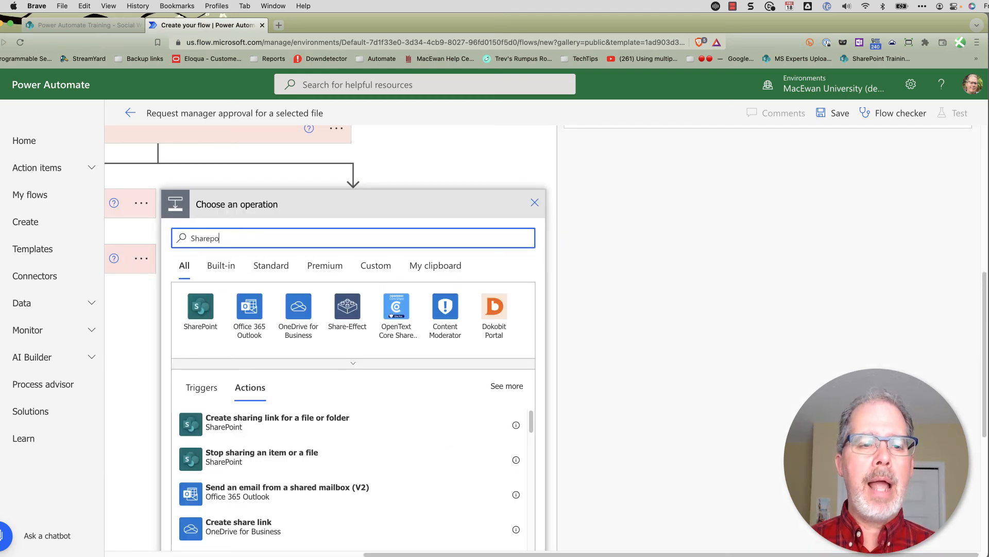
{"action": "type", "text": "int"}
{"action": "left_click", "coordinate": [207, 312]}
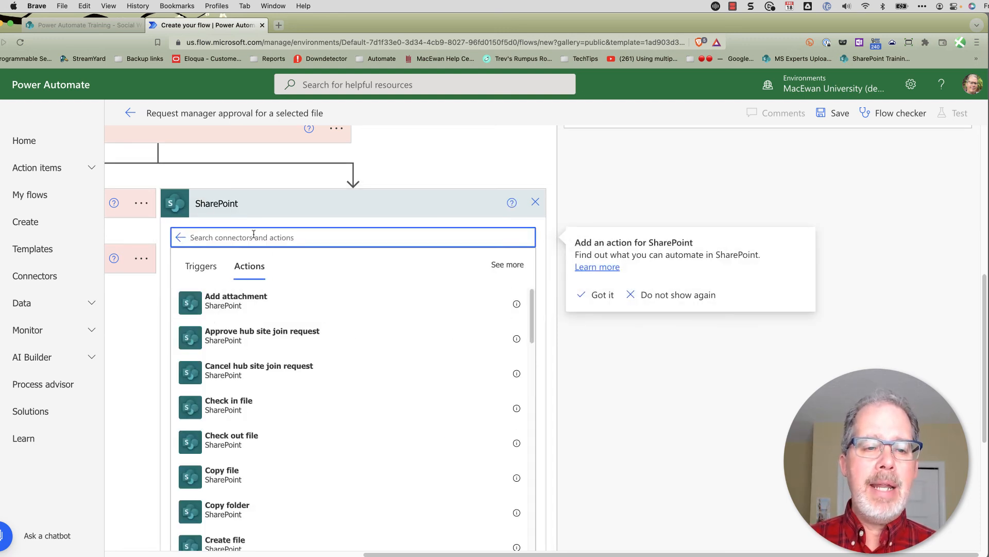
{"action": "type", "text": "update"}
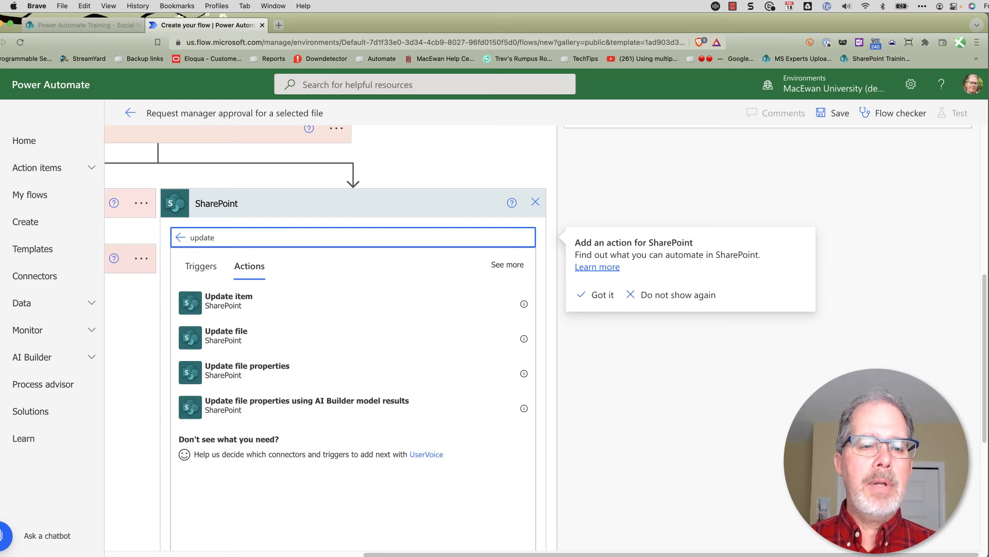
{"action": "left_click", "coordinate": [253, 384]}
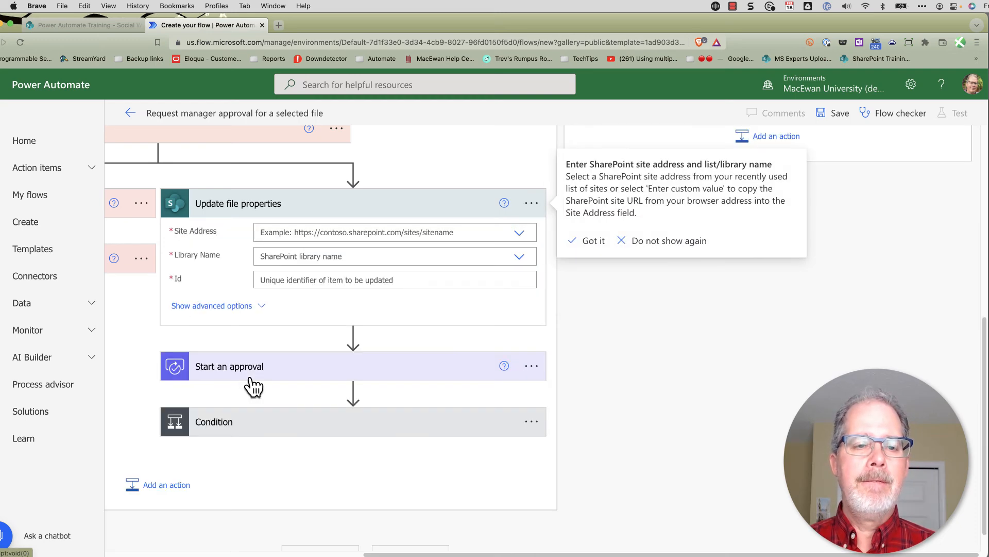
- Set the Update file properties action before Start an approval to the Power Automate Training site and the aa_Instructor library
{"action": "left_click", "coordinate": [518, 233]}
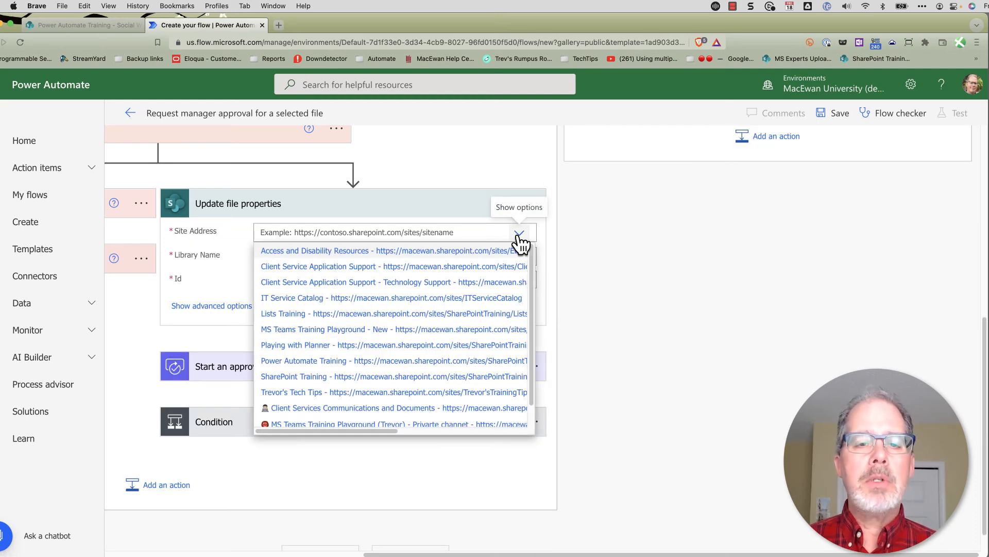
{"action": "left_click", "coordinate": [308, 361]}
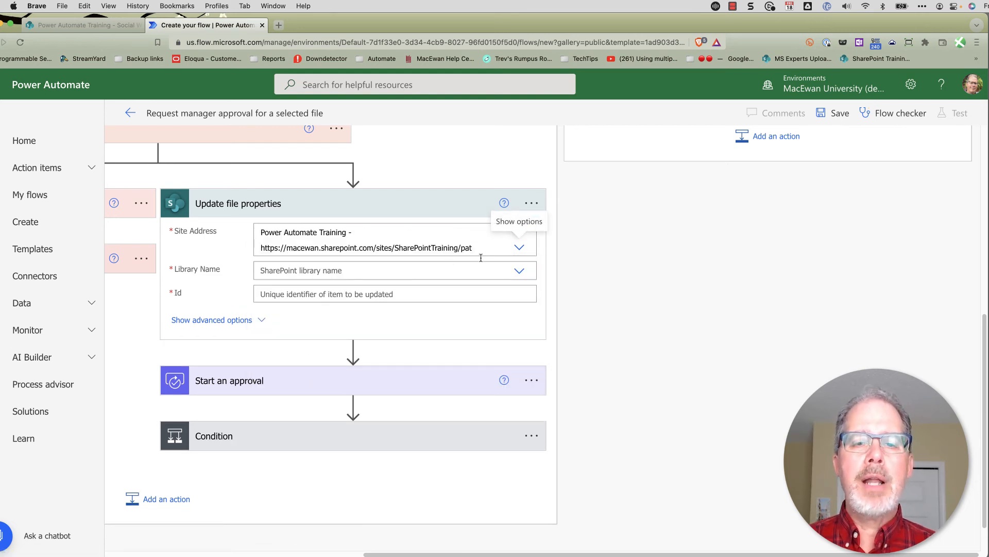
{"action": "left_click", "coordinate": [520, 273]}
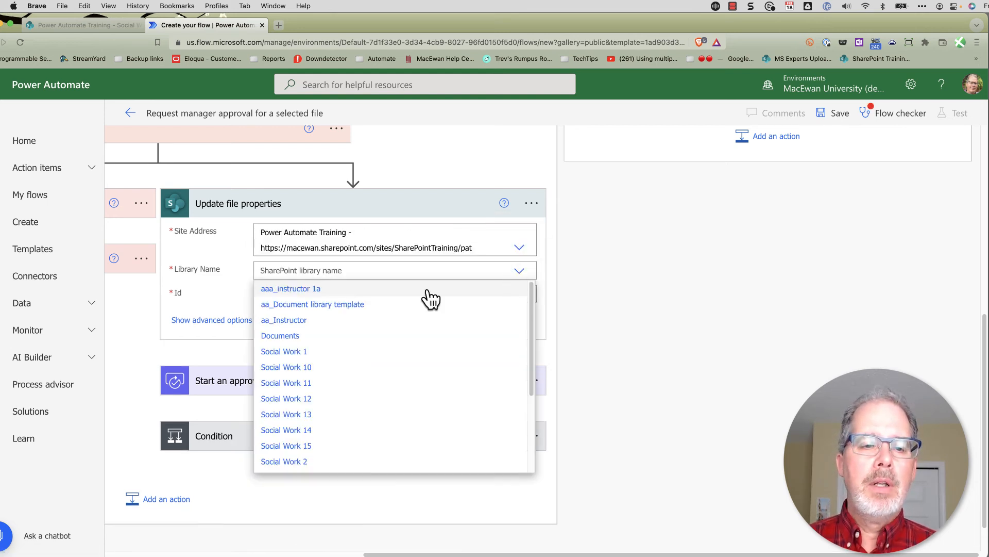
{"action": "left_click", "coordinate": [281, 321]}
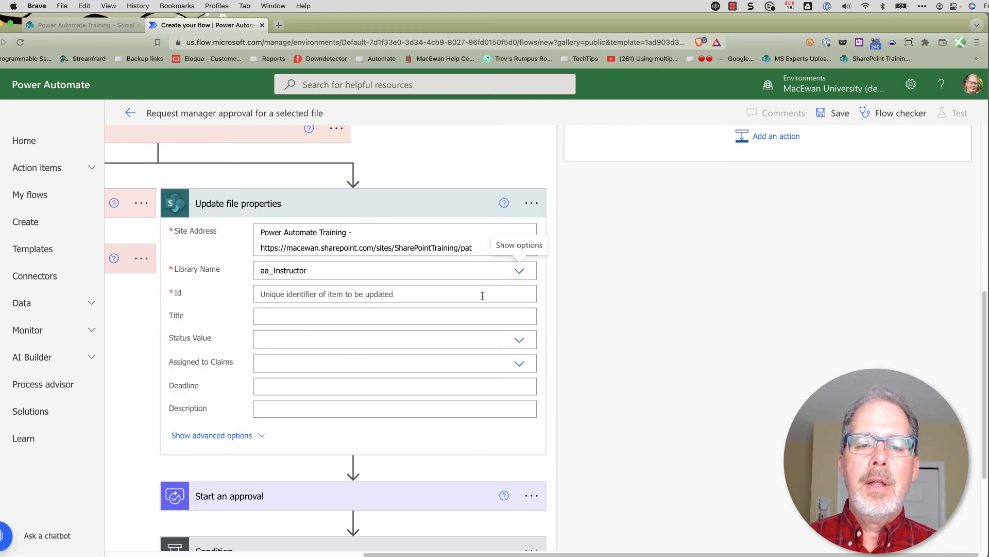
- Fill the Update file properties Id with the ID from For a selected file, and set its Status Value to Sent for approval
{"action": "left_click", "coordinate": [482, 296]}
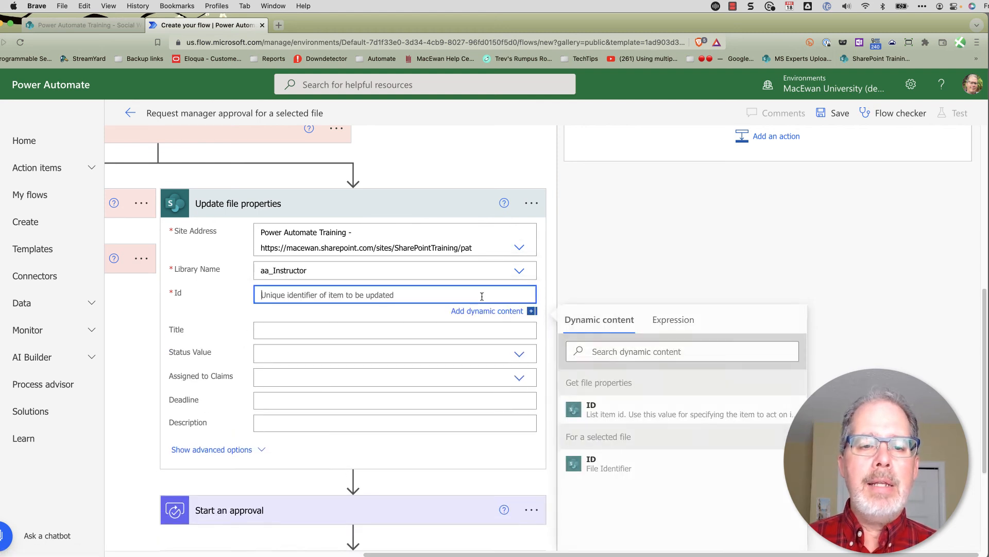
{"action": "left_click", "coordinate": [602, 468]}
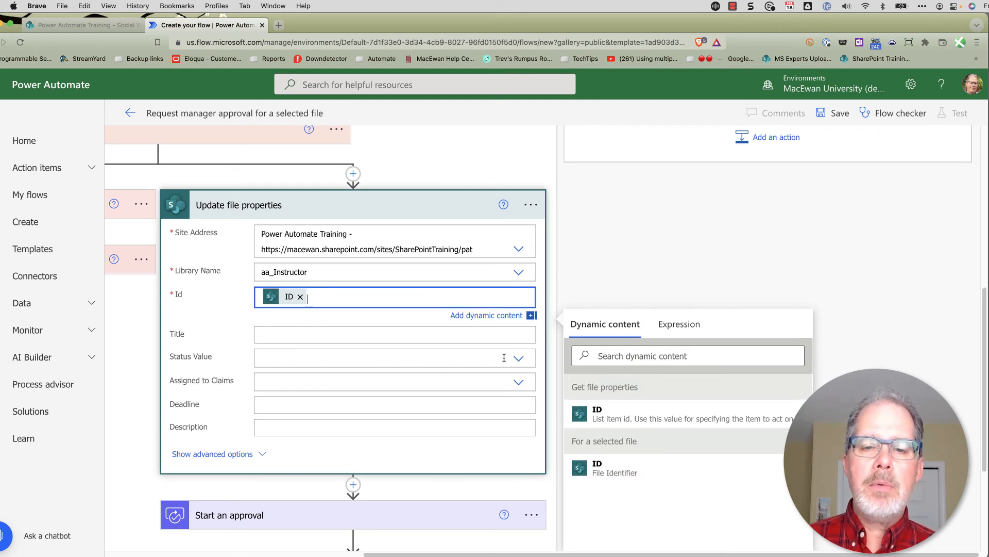
{"action": "left_click", "coordinate": [521, 362]}
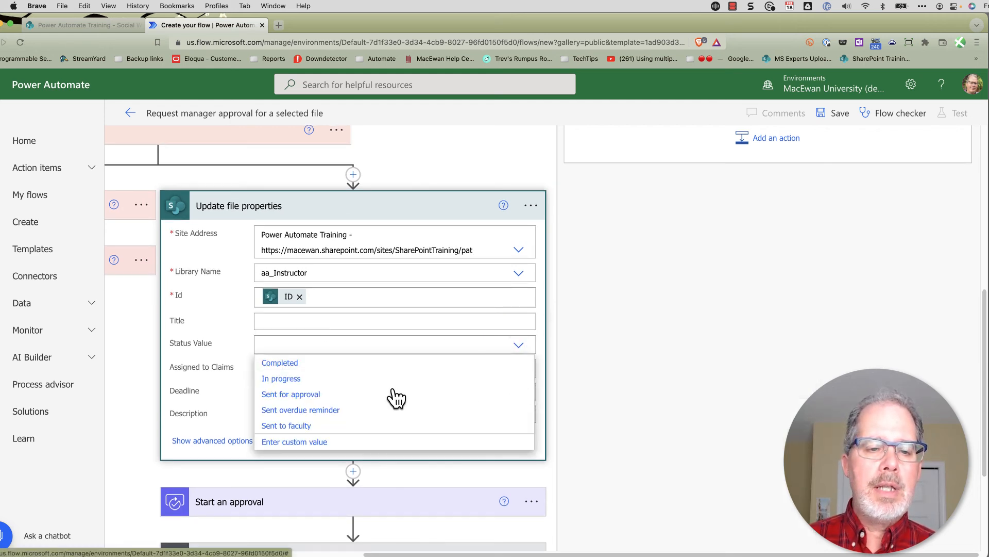
{"action": "left_click", "coordinate": [312, 394]}
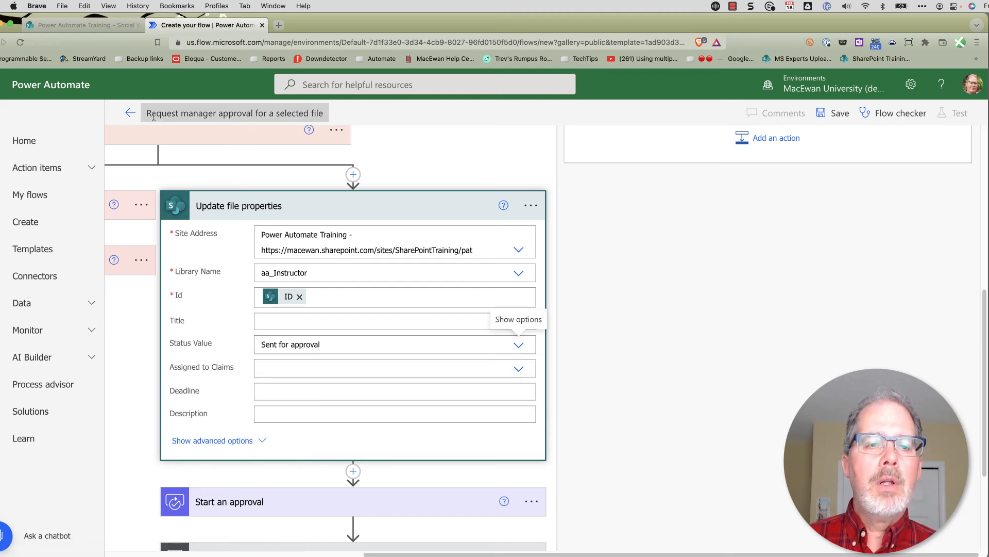
- In the Condition's If yes branch, add a SharePoint Update file properties action after Inform requestor of approval
{"action": "scroll", "coordinate": [325, 352], "scroll_direction": "down", "scroll_amount": 2}
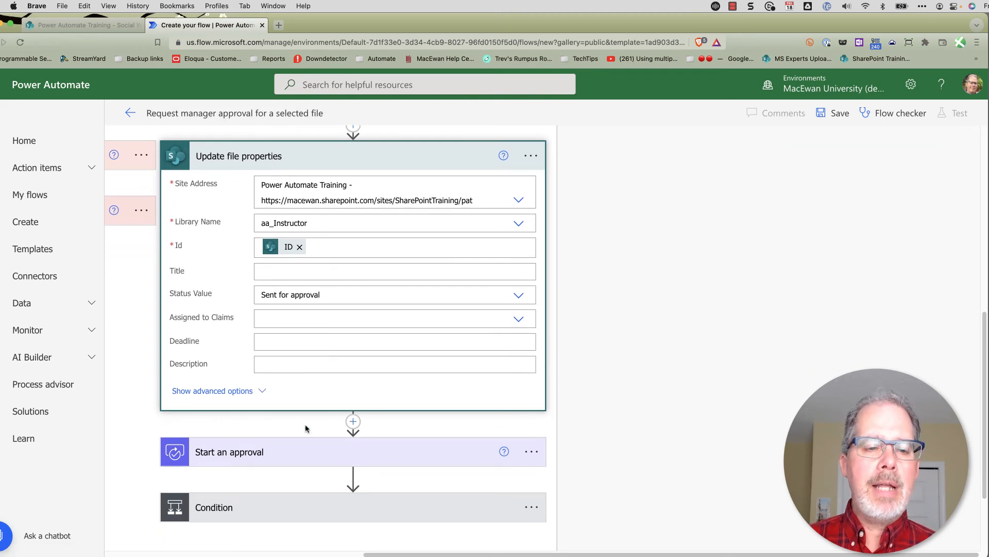
{"action": "scroll", "coordinate": [300, 451], "scroll_direction": "down", "scroll_amount": 4}
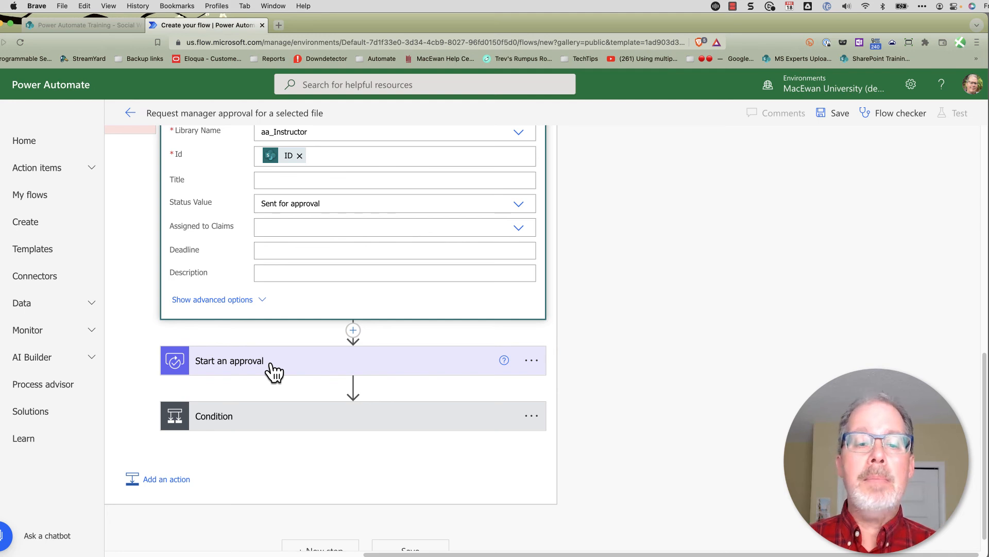
{"action": "left_click", "coordinate": [309, 426]}
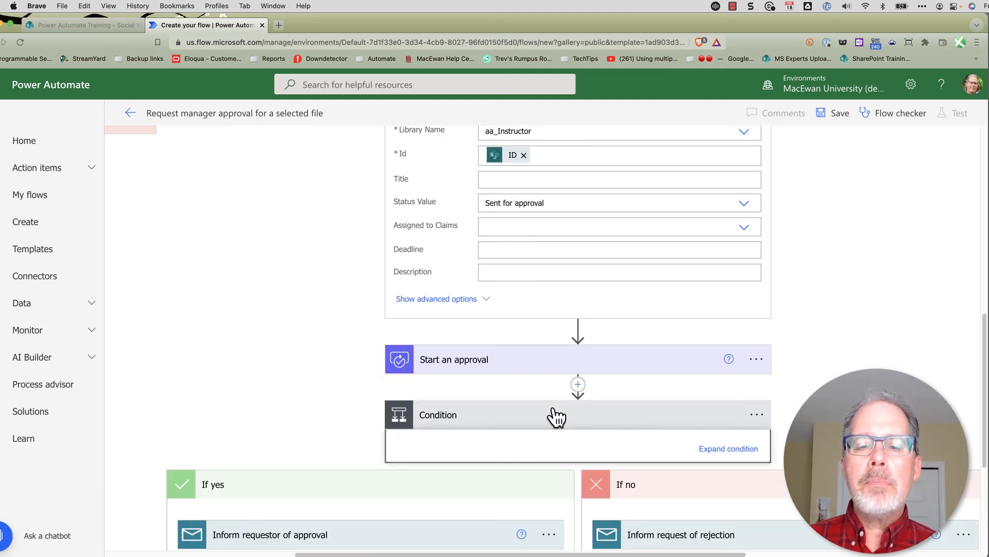
{"action": "scroll", "coordinate": [556, 416], "scroll_direction": "down", "scroll_amount": 5}
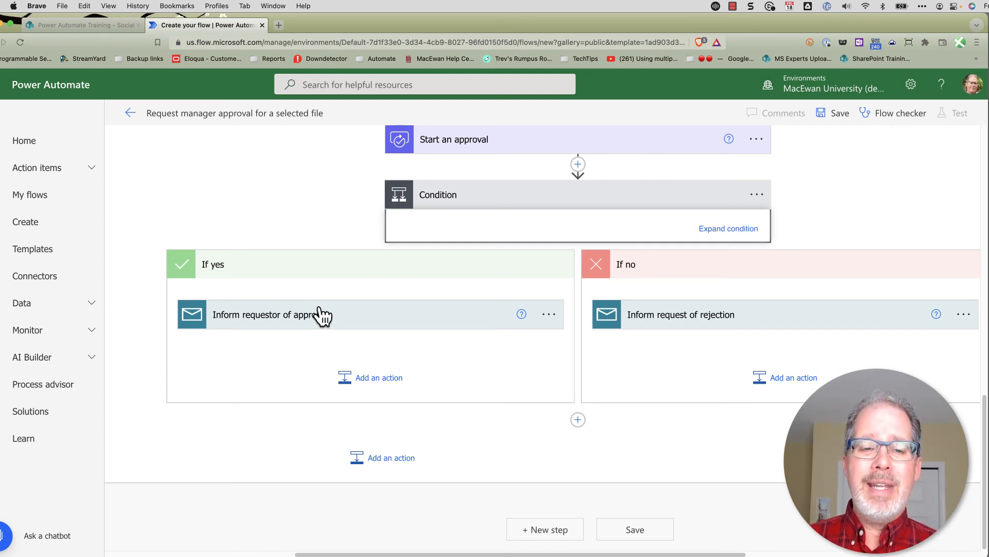
{"action": "left_click", "coordinate": [287, 326]}
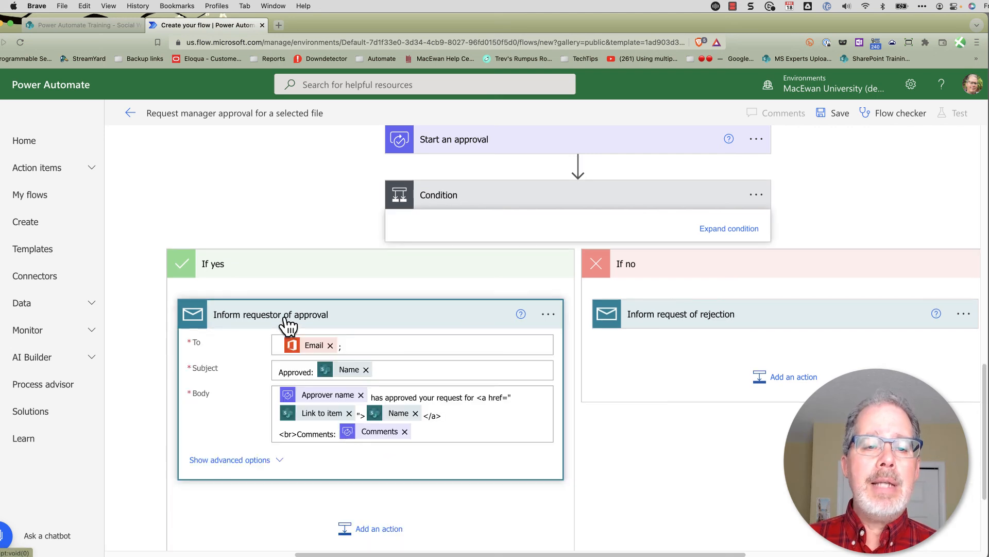
{"action": "scroll", "coordinate": [477, 330], "scroll_direction": "down", "scroll_amount": 3}
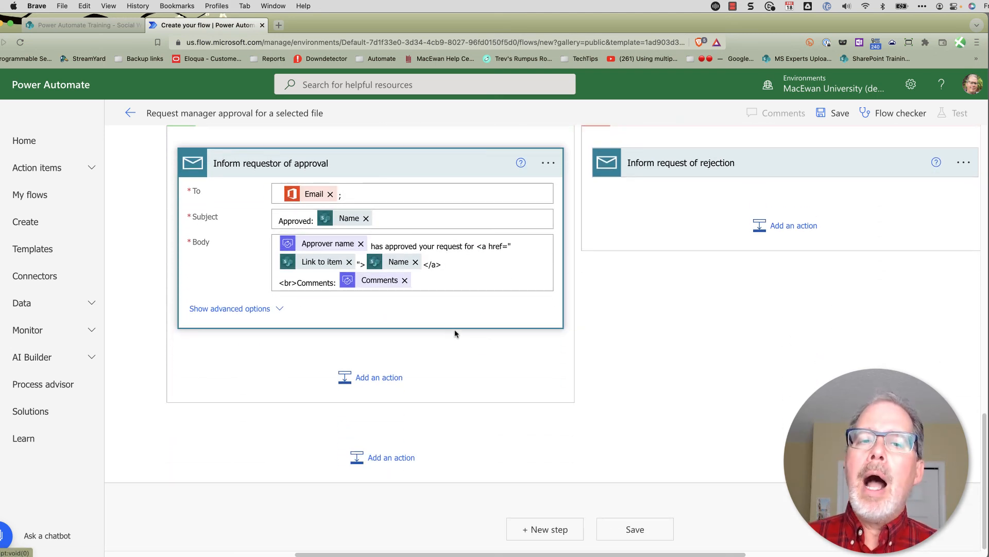
{"action": "left_click", "coordinate": [370, 379]}
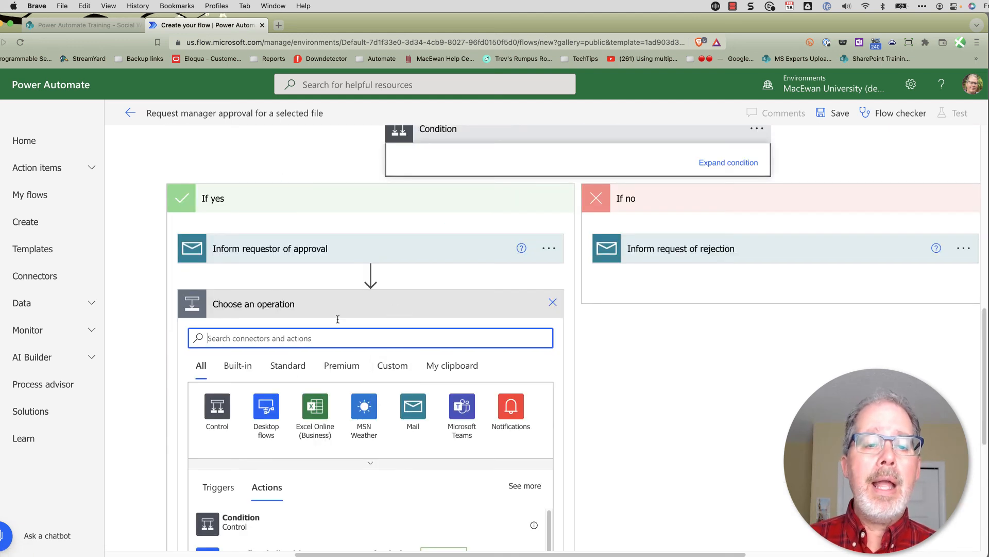
{"action": "type", "text": "Sharepont"}
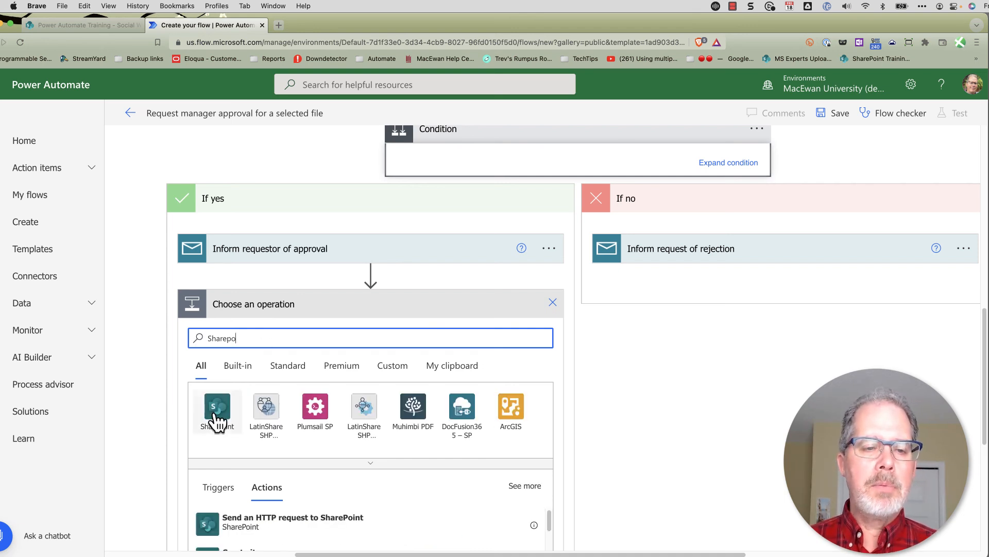
{"action": "left_click", "coordinate": [217, 407]}
{"action": "scroll", "coordinate": [364, 398], "scroll_direction": "down", "scroll_amount": 1}
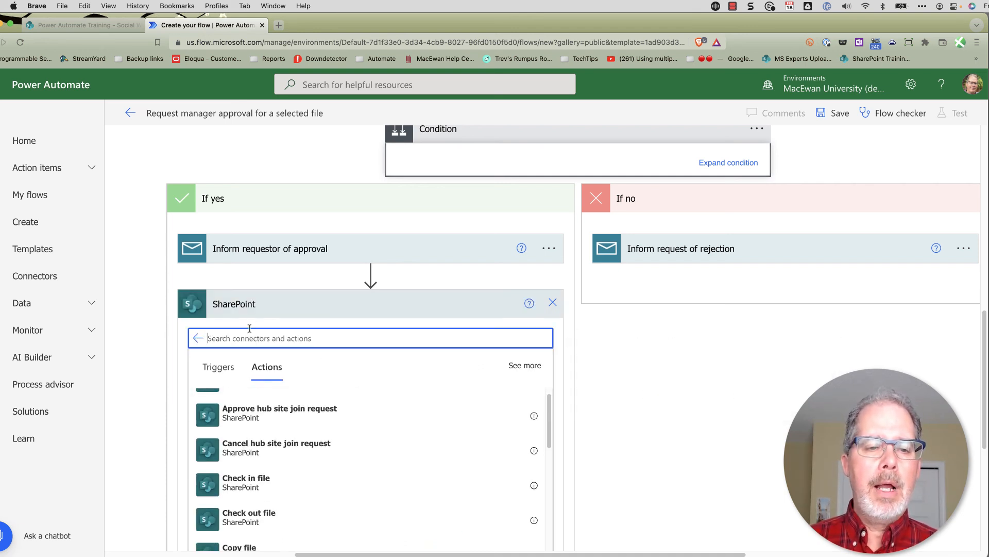
{"action": "type", "text": "update"}
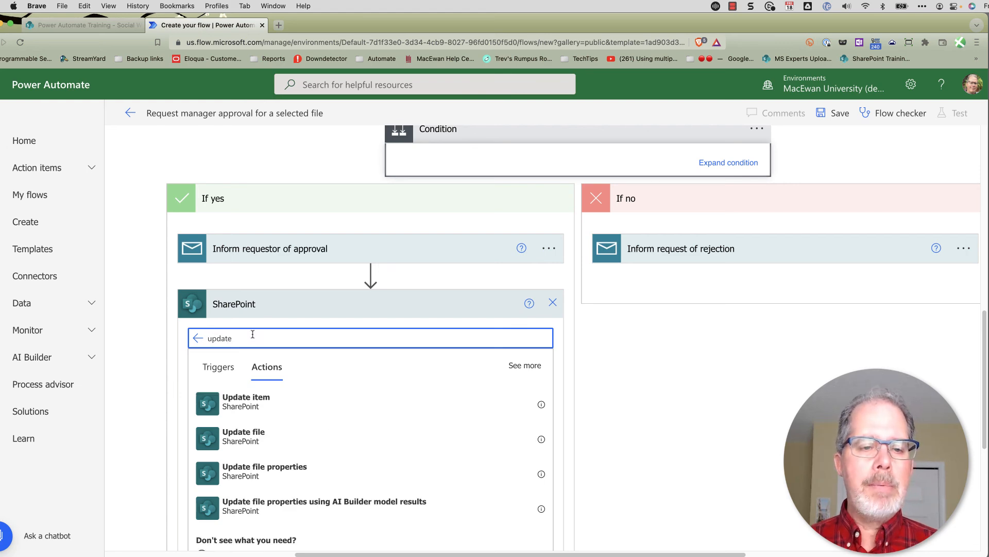
{"action": "left_click", "coordinate": [269, 472]}
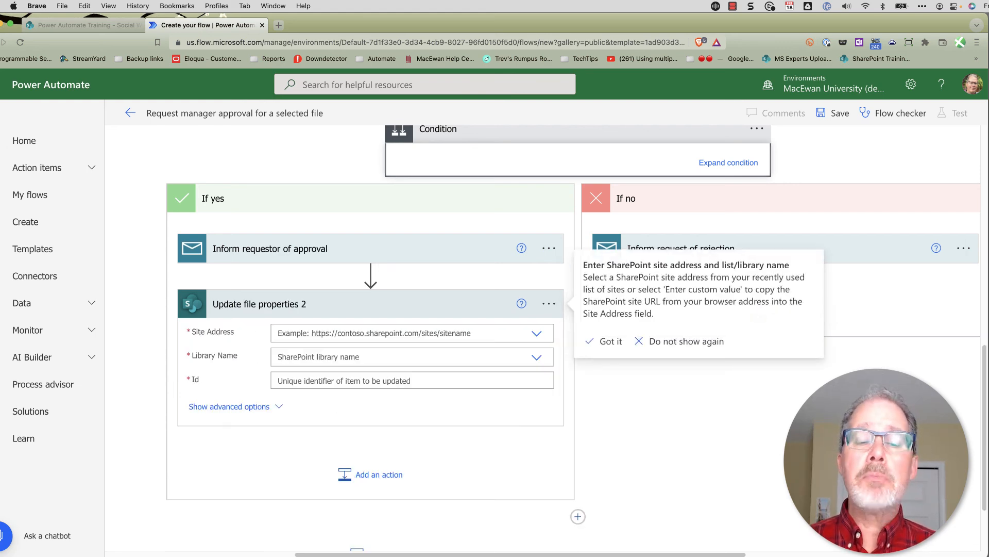
- Set the If yes branch's Update file properties action to the Power Automate Training site and the aa_Instructor library
{"action": "left_click", "coordinate": [538, 337]}
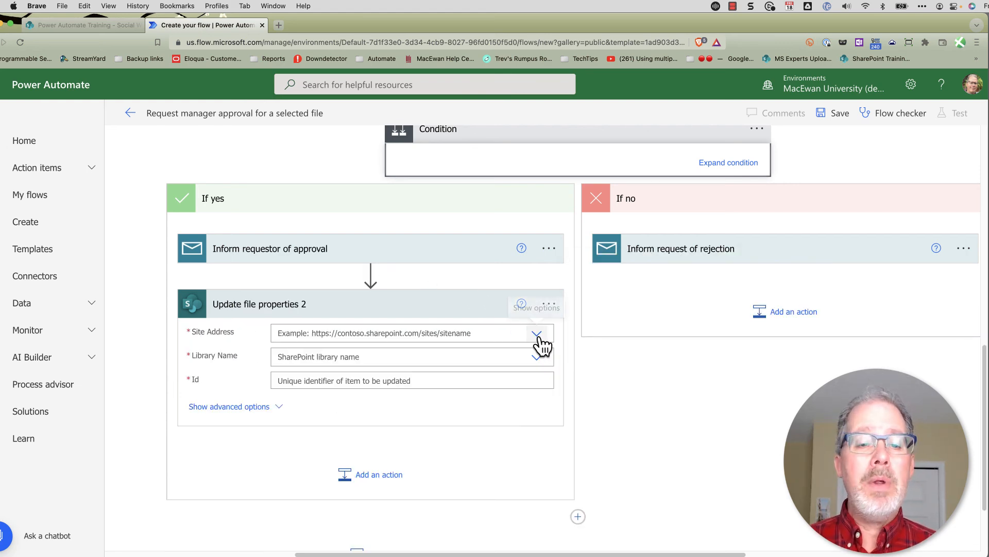
{"action": "left_click", "coordinate": [538, 335]}
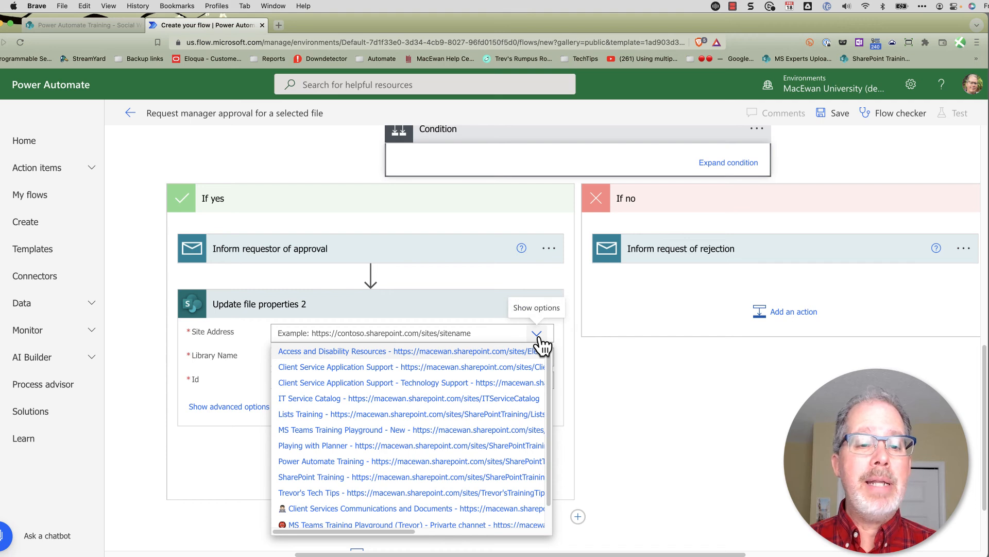
{"action": "left_click", "coordinate": [333, 462]}
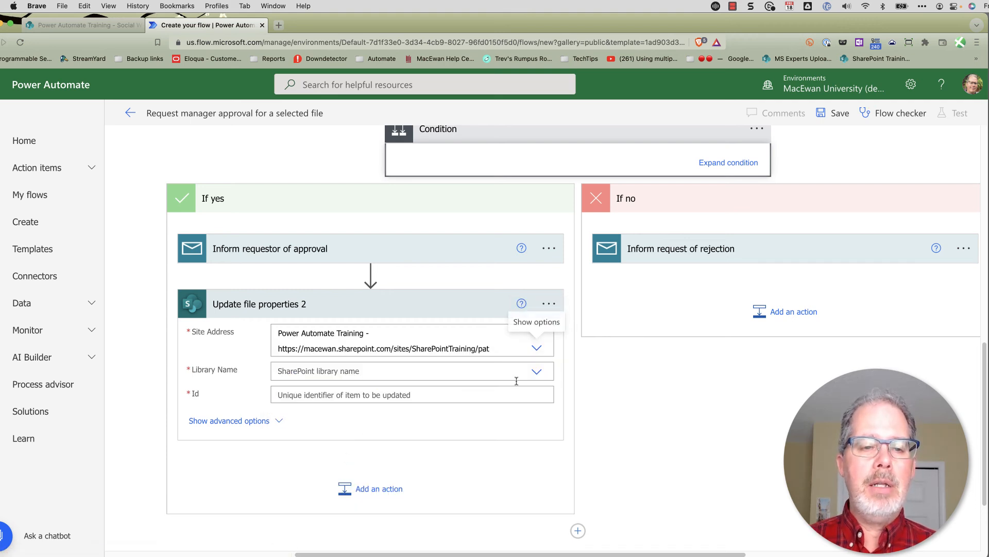
{"action": "left_click", "coordinate": [538, 371]}
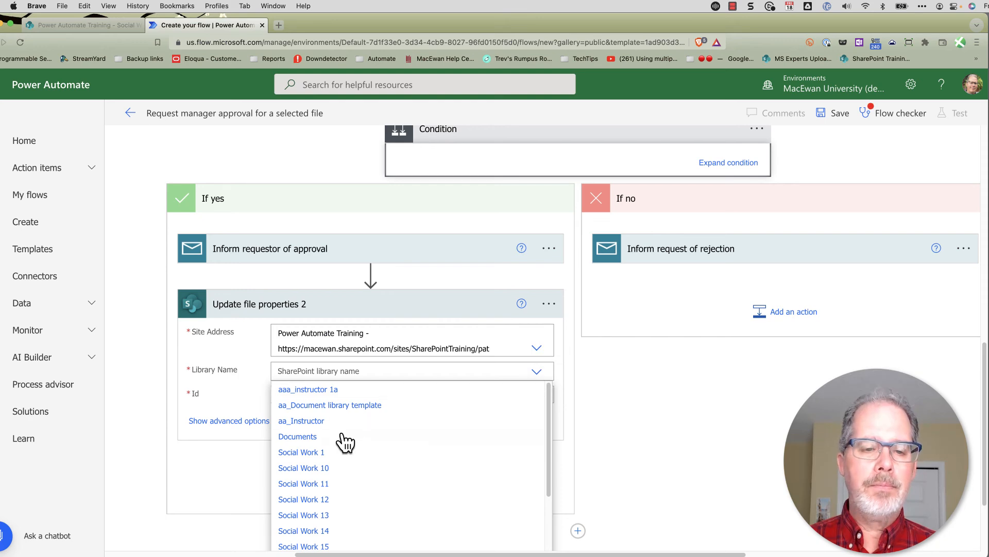
{"action": "left_click", "coordinate": [294, 424]}
- Use the ID from For a selected file as the If yes update's Id, and set its Status Value to Completed
{"action": "left_click", "coordinate": [368, 397]}
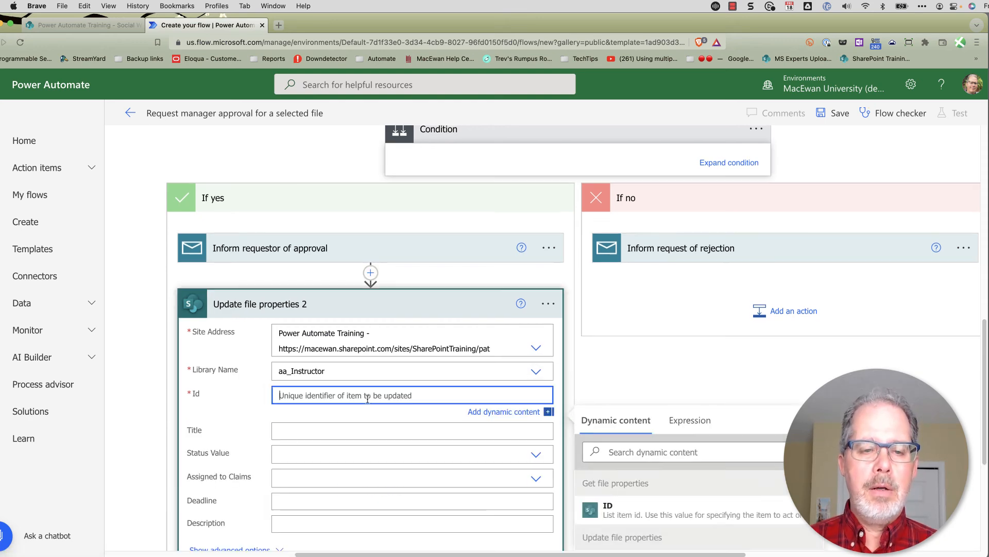
{"action": "scroll", "coordinate": [639, 449], "scroll_direction": "down", "scroll_amount": 5}
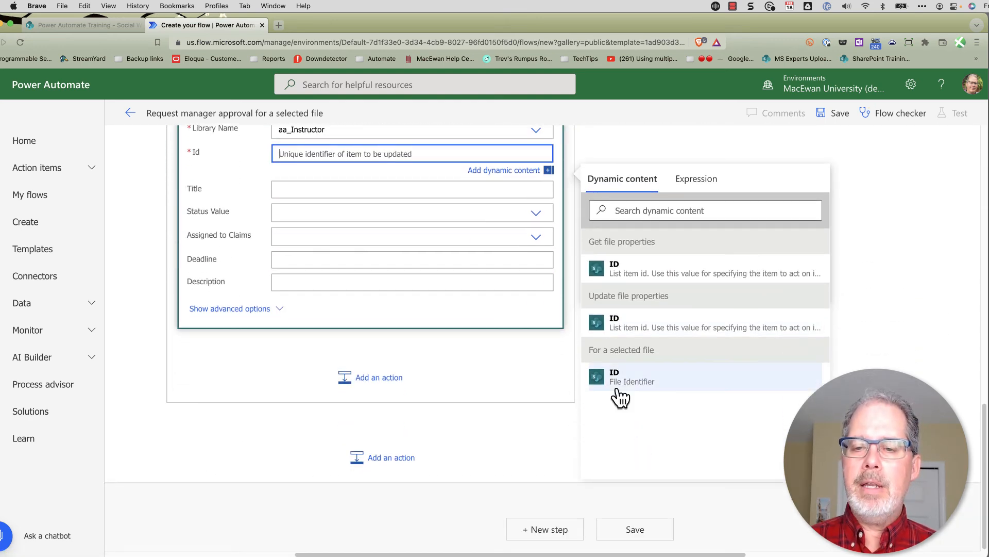
{"action": "left_click", "coordinate": [617, 381]}
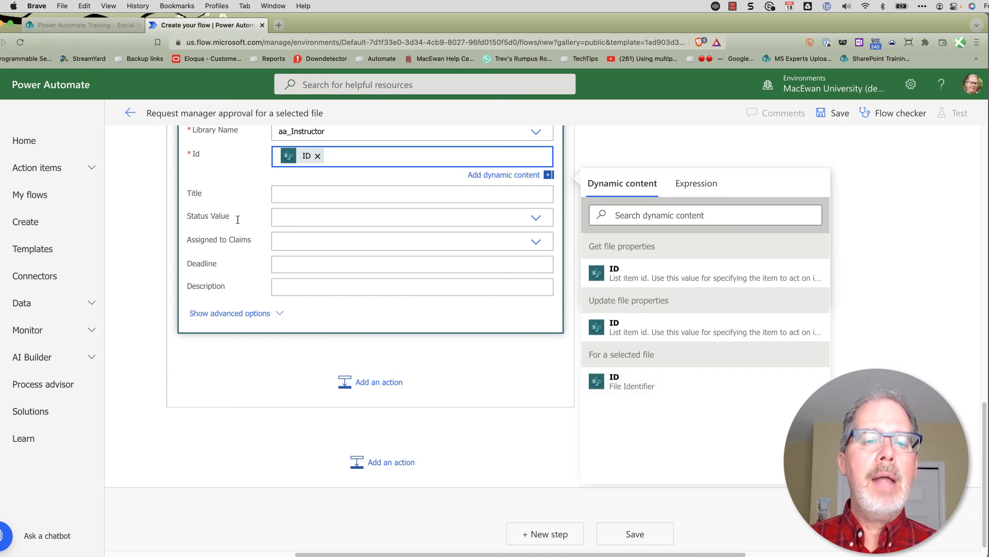
{"action": "left_click", "coordinate": [538, 219]}
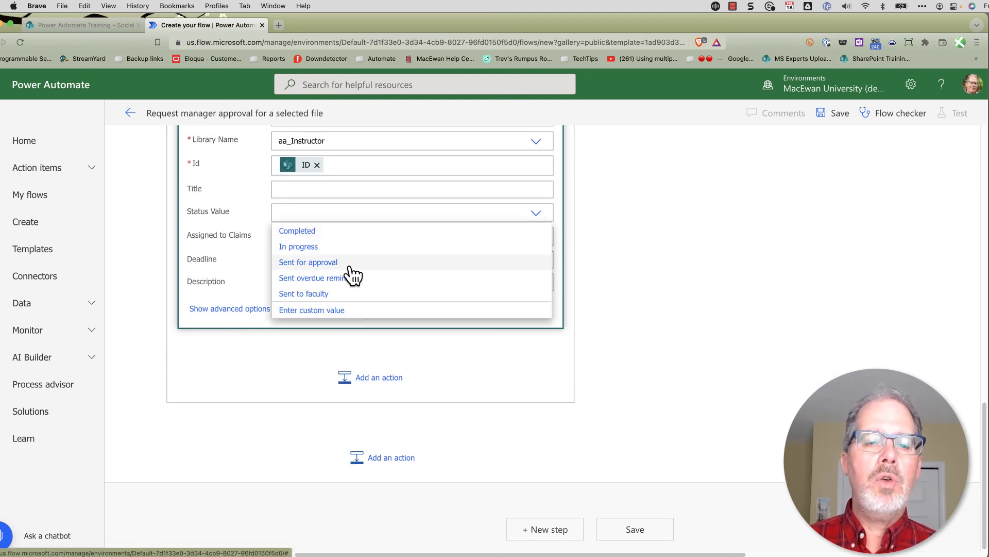
{"action": "left_click", "coordinate": [304, 231]}
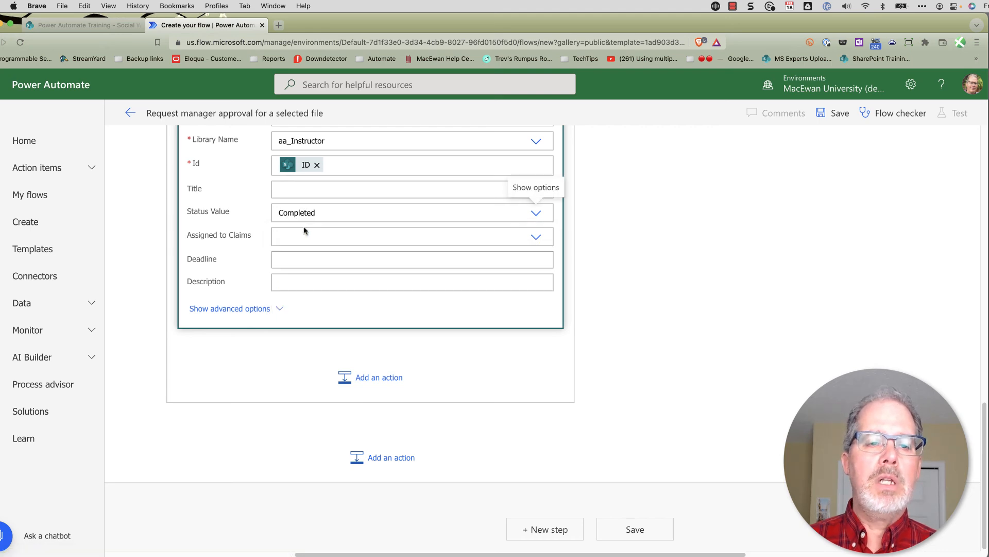
- Save the approval flow and check it for errors and warnings
{"action": "scroll", "coordinate": [362, 251], "scroll_direction": "up", "scroll_amount": 10}
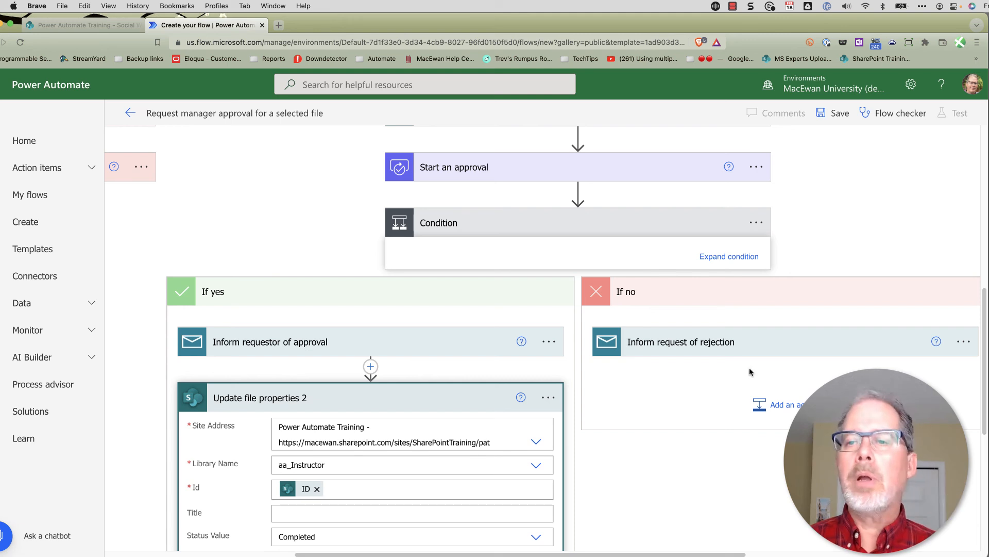
{"action": "left_click", "coordinate": [837, 118]}
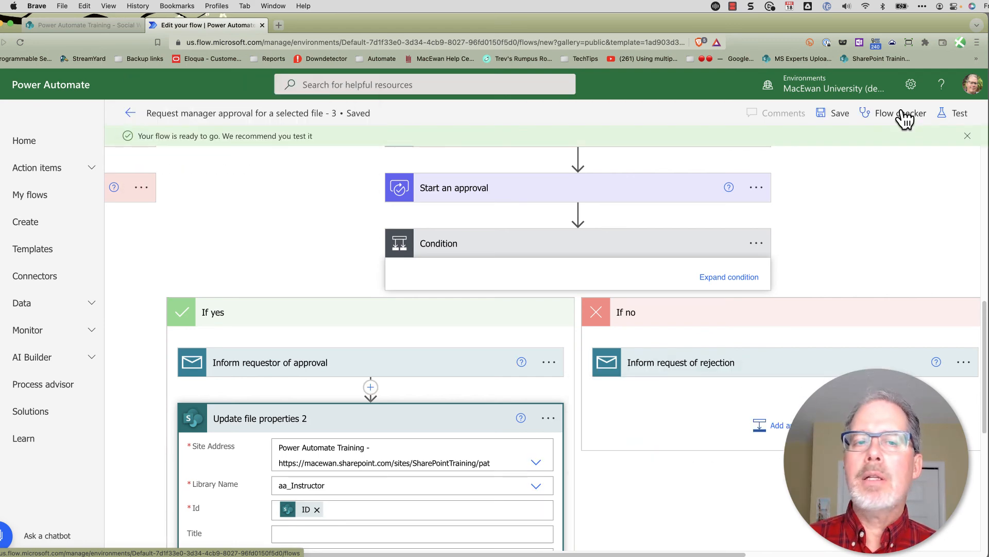
{"action": "left_click", "coordinate": [903, 114]}
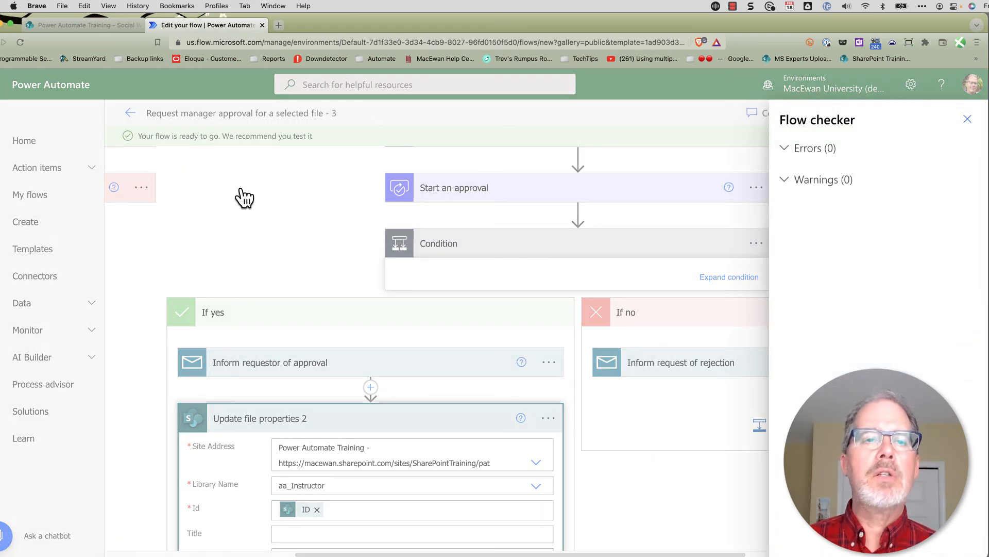
{"action": "left_click", "coordinate": [242, 196]}
- Switch to the SharePoint library and look at the automation flows offered for Social Work 101.docx
{"action": "left_click", "coordinate": [95, 26]}
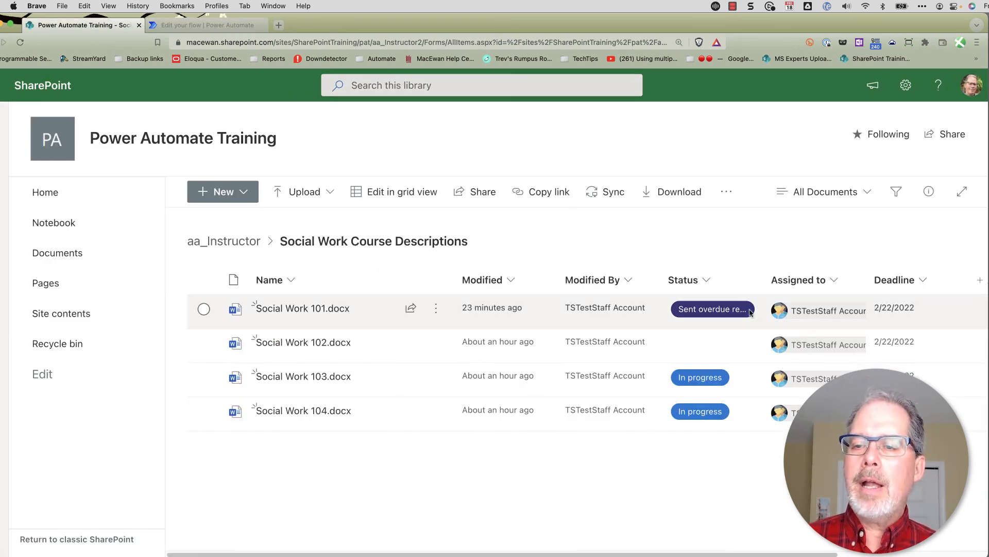
{"action": "left_click", "coordinate": [436, 310]}
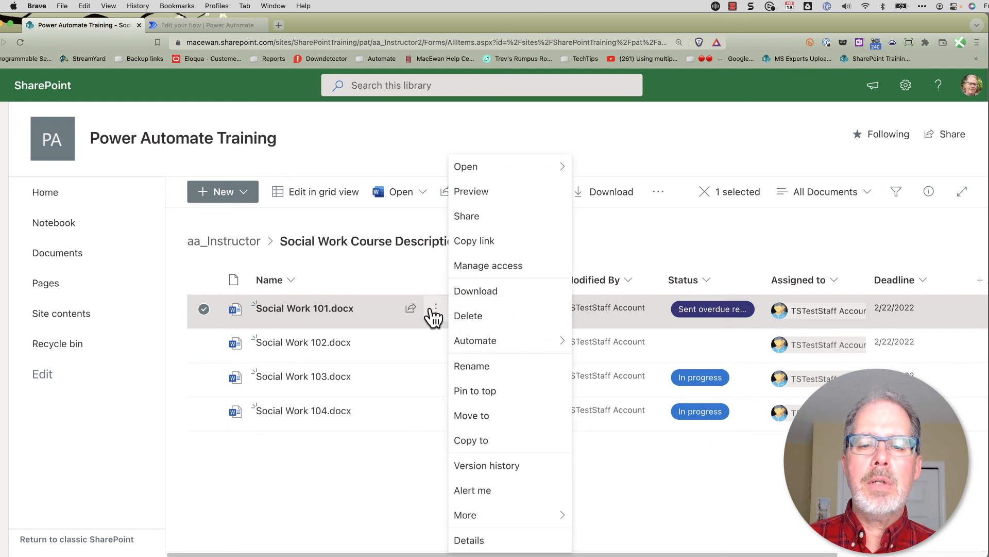
{"action": "mouse_move", "coordinate": [481, 351]}
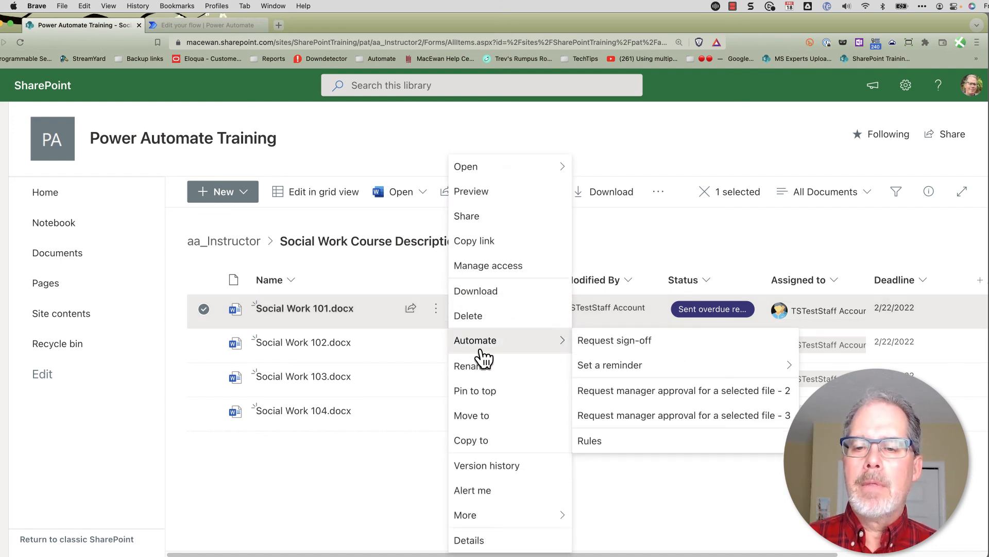
{"action": "left_click", "coordinate": [655, 148]}
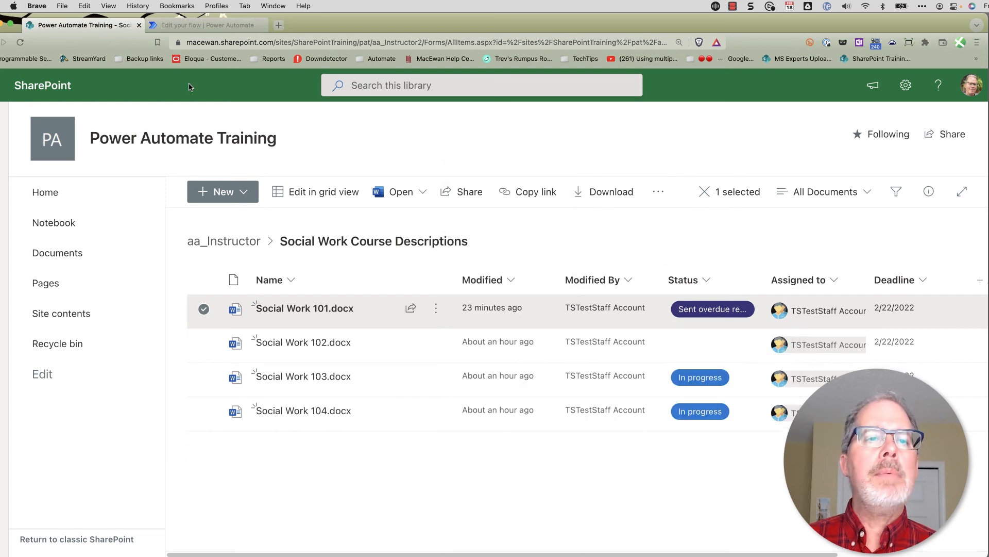
- Switch to the Power Automate editor and prefix the approval flow's name with SW2
{"action": "left_click", "coordinate": [208, 27]}
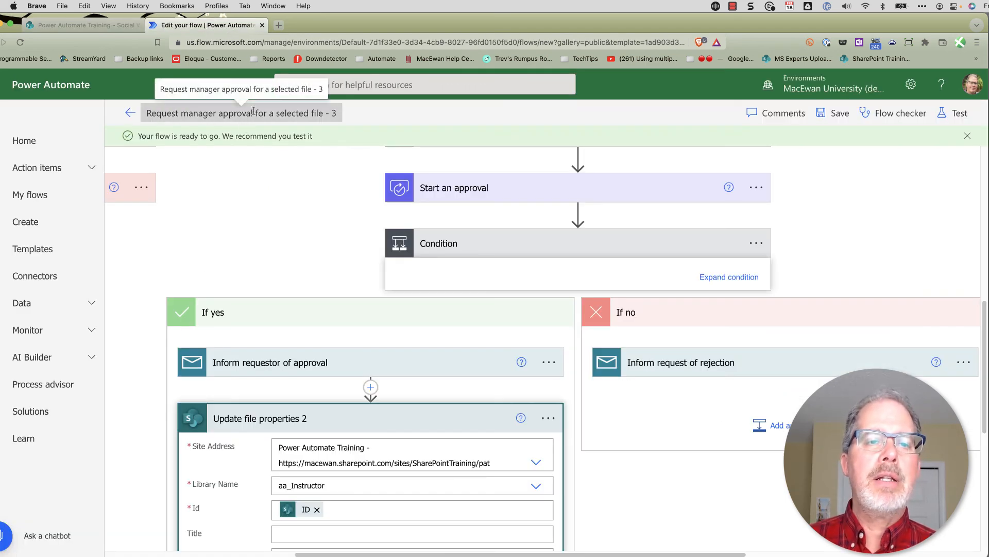
{"action": "left_click_drag", "start_coordinate": [333, 110], "coordinate": [148, 115]}
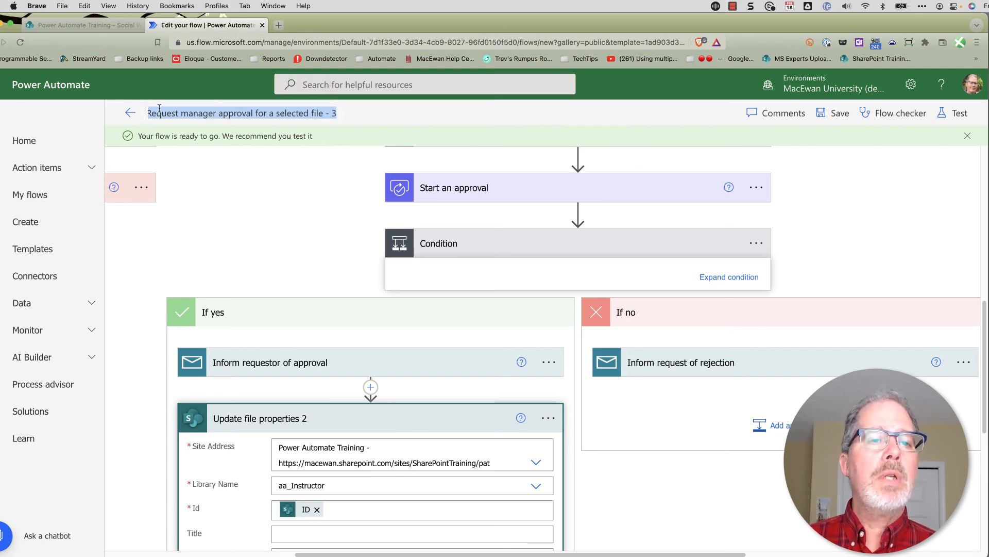
{"action": "left_click", "coordinate": [148, 113]}
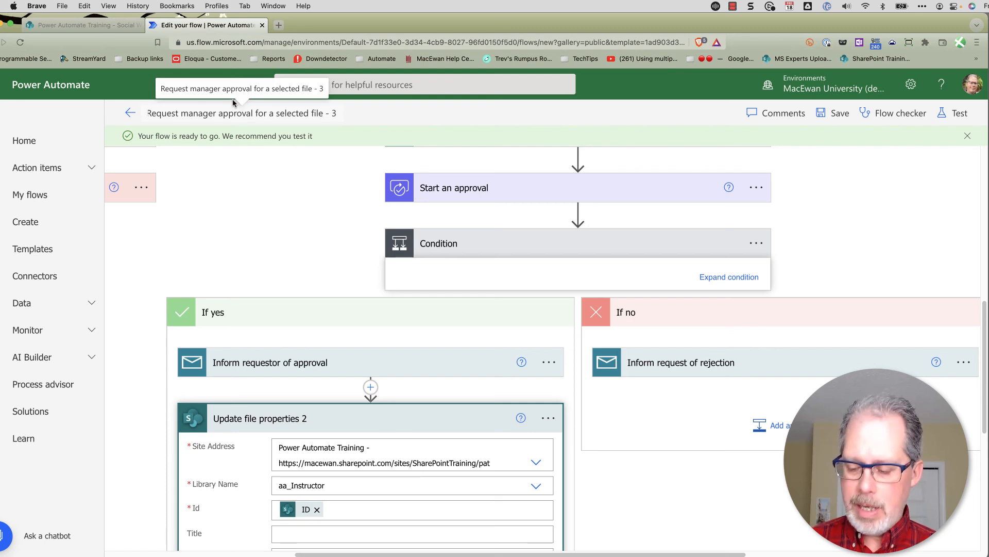
{"action": "left_click", "coordinate": [148, 113]}
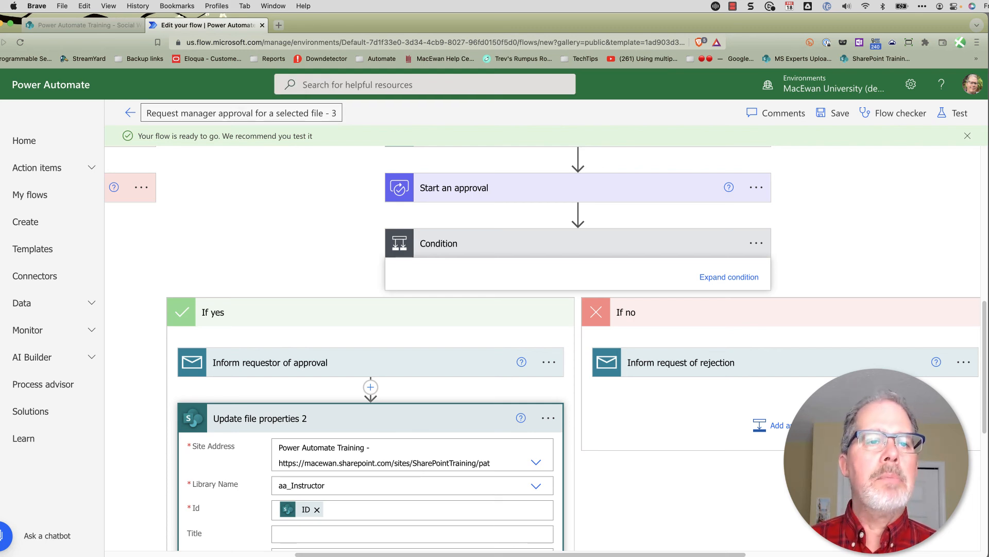
{"action": "left_click", "coordinate": [149, 113]}
{"action": "key", "text": "Left"}
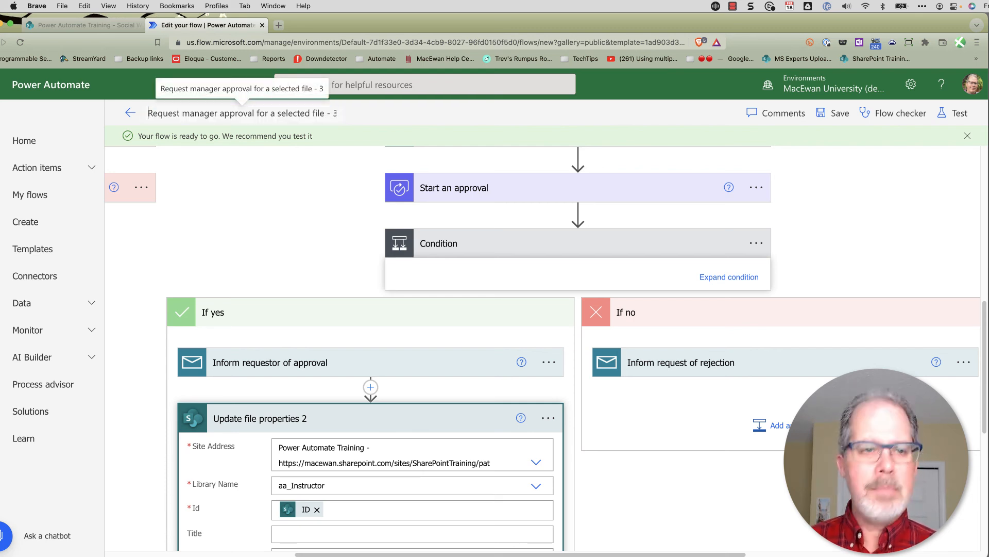
{"action": "type", "text": "SW"}
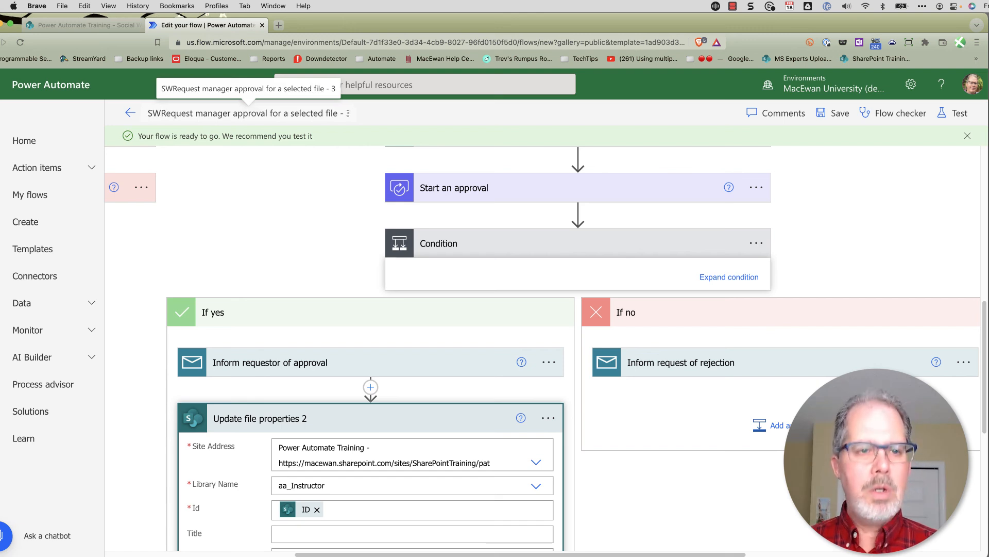
{"action": "type", "text": "@"}
{"action": "key", "text": "BackSpace"}
{"action": "key", "text": "BackSpace"}
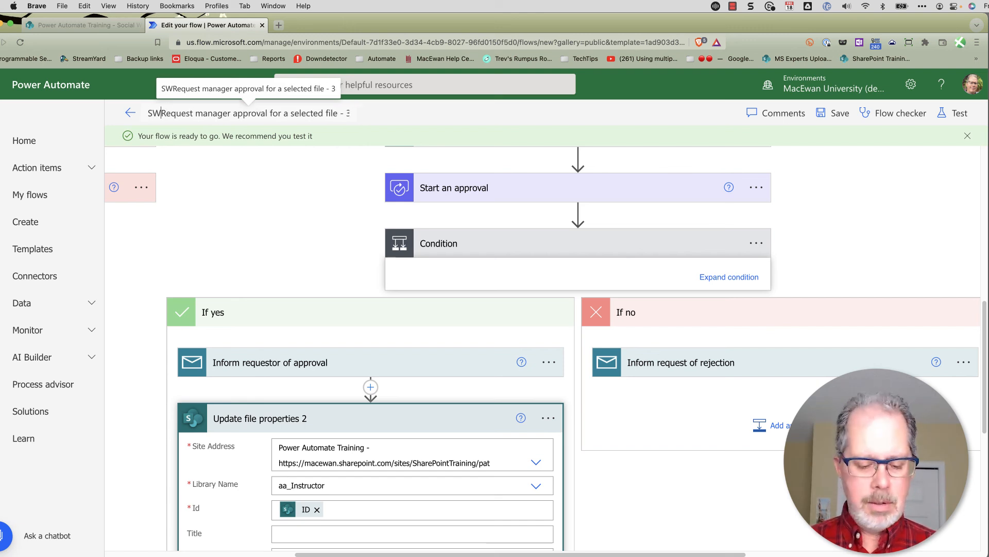
{"action": "type", "text": "2"}
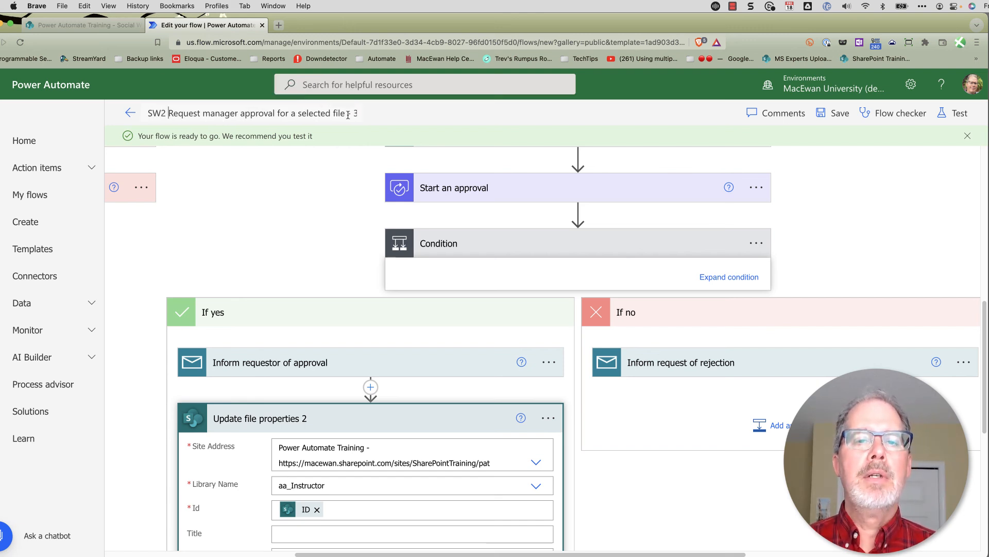
- Remove the "- 3" suffix from the flow's name and save the flow
{"action": "left_click_drag", "start_coordinate": [346, 113], "coordinate": [360, 116]}
{"action": "key", "text": "BackSpace"}
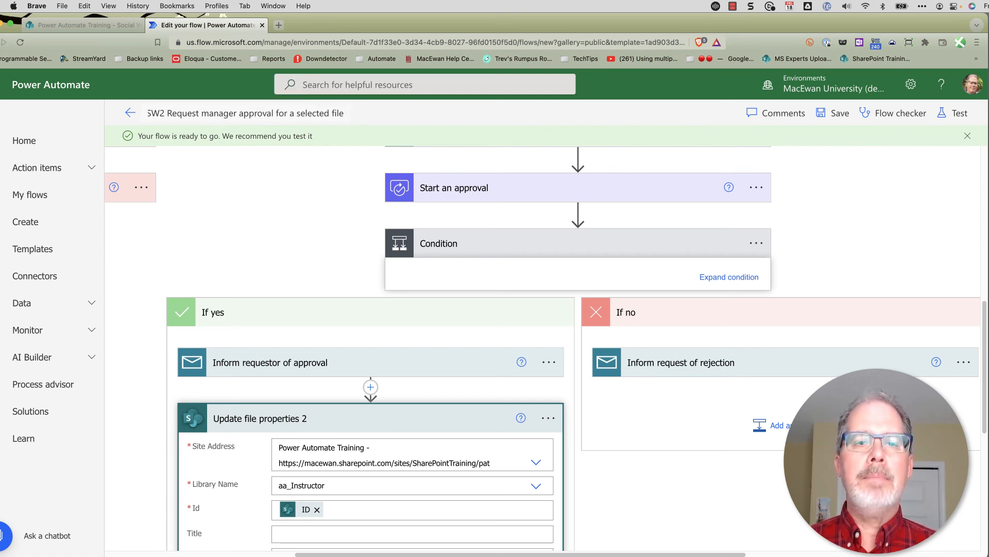
{"action": "left_click", "coordinate": [844, 113]}
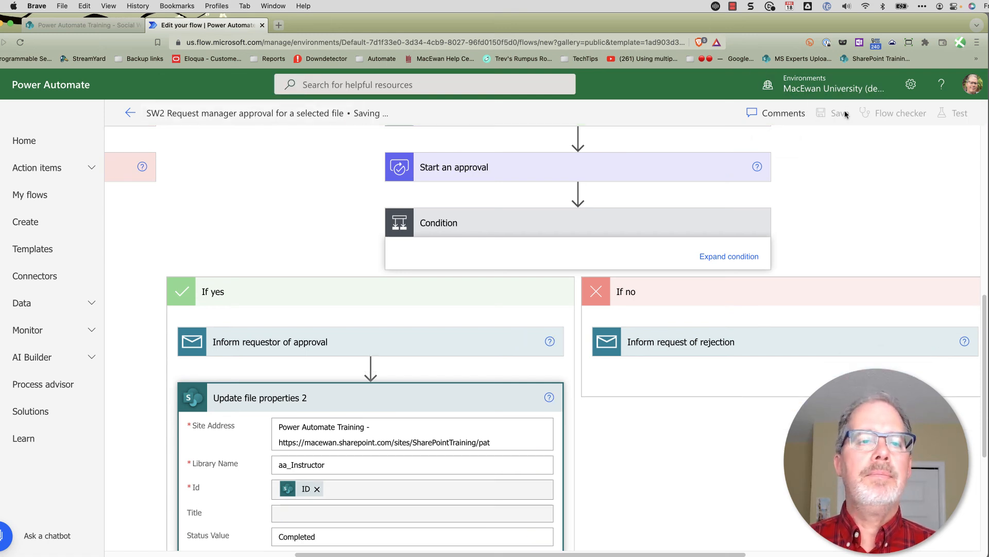
- In the SharePoint library, run SW2 Request manager approval for a selected file on Social Work 101.docx with the message "Please look this over."
{"action": "left_click", "coordinate": [100, 25]}
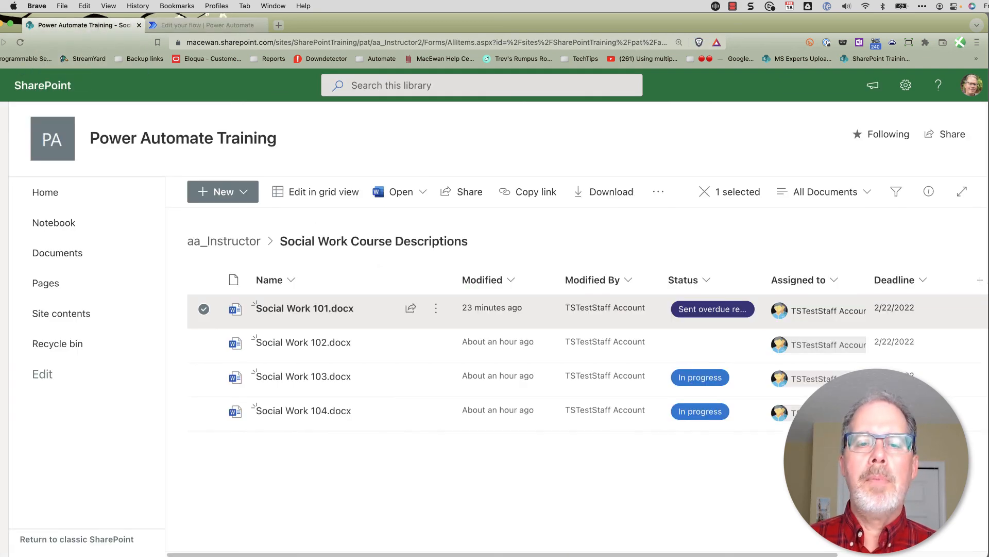
{"action": "left_click", "coordinate": [439, 311]}
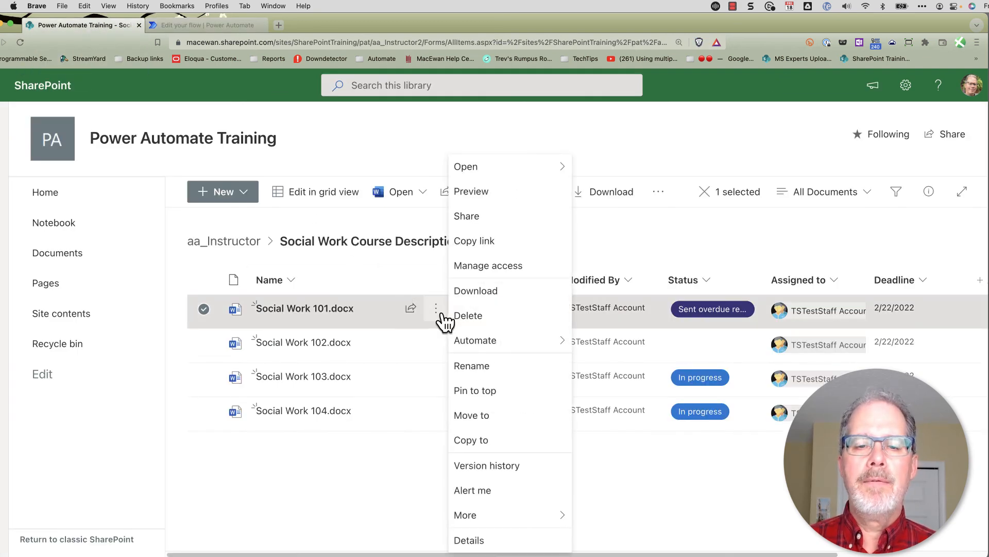
{"action": "mouse_move", "coordinate": [474, 347]}
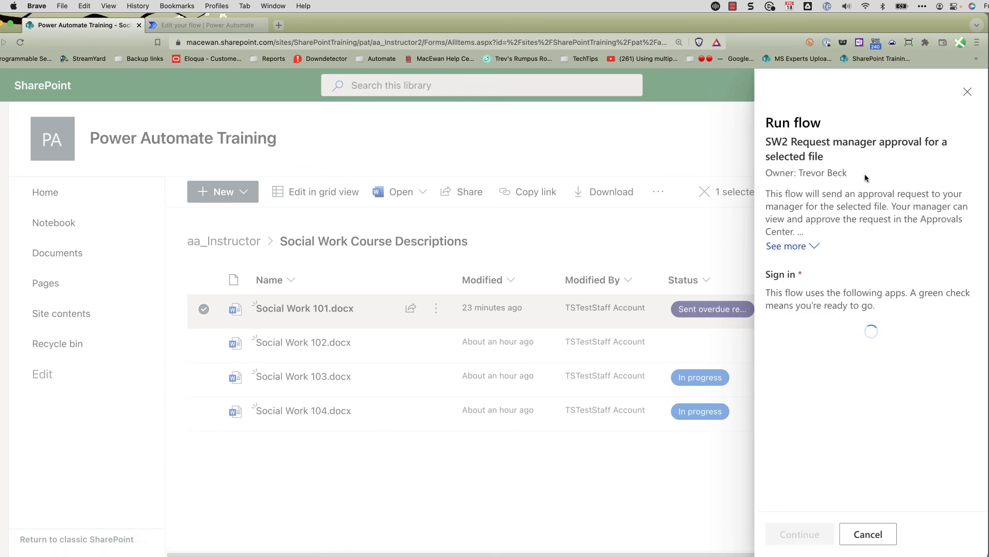
{"action": "scroll", "coordinate": [866, 178], "scroll_direction": "down", "scroll_amount": 1}
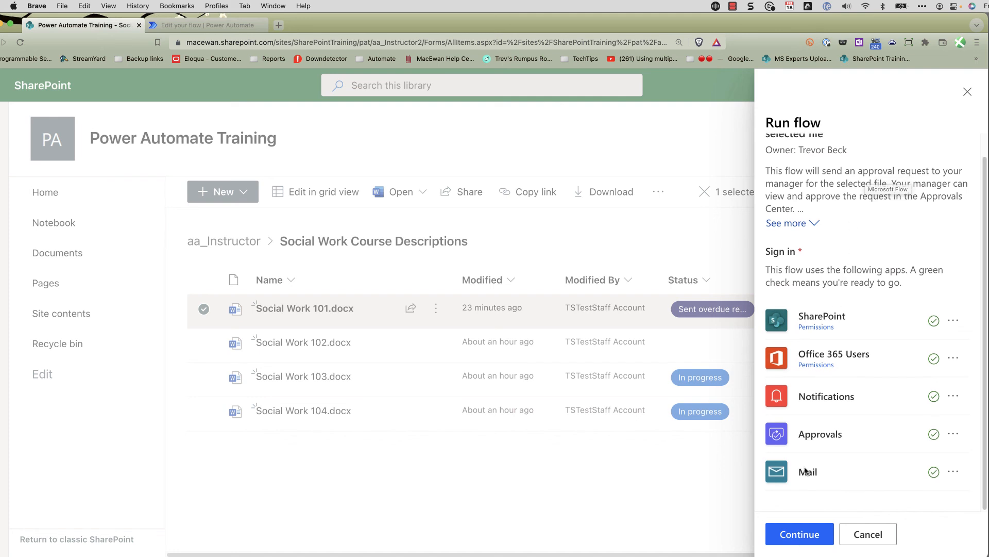
{"action": "left_click", "coordinate": [804, 534]}
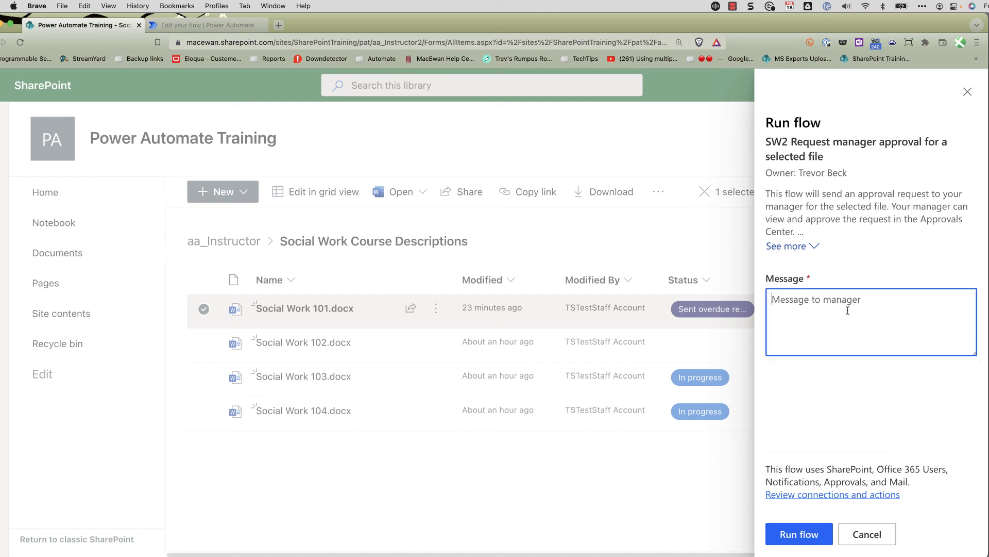
{"action": "type", "text": "Please look this over."}
{"action": "left_click", "coordinate": [798, 528]}
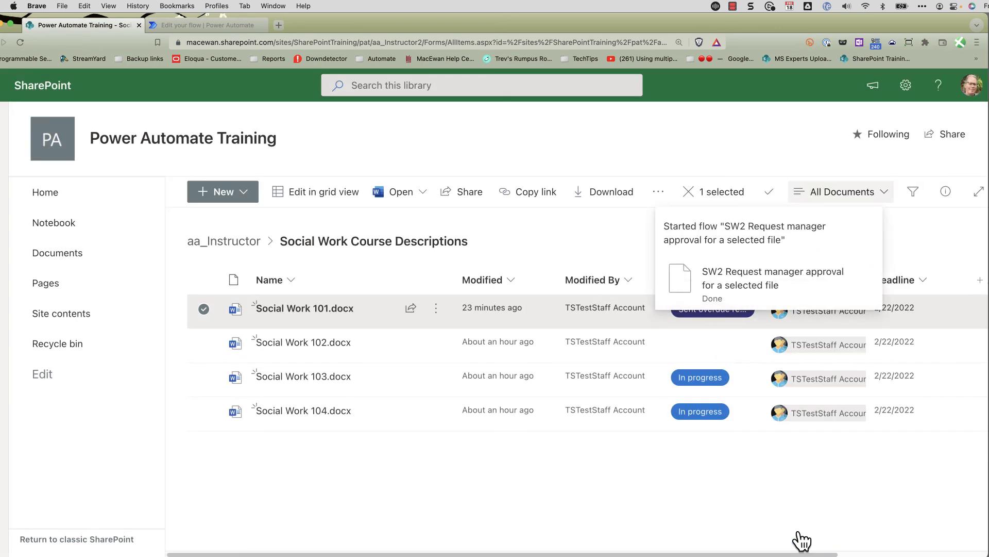
- Switch to Power Automate, leave the flow editor for the flow's details page, and refresh its run history
{"action": "left_click", "coordinate": [213, 26]}
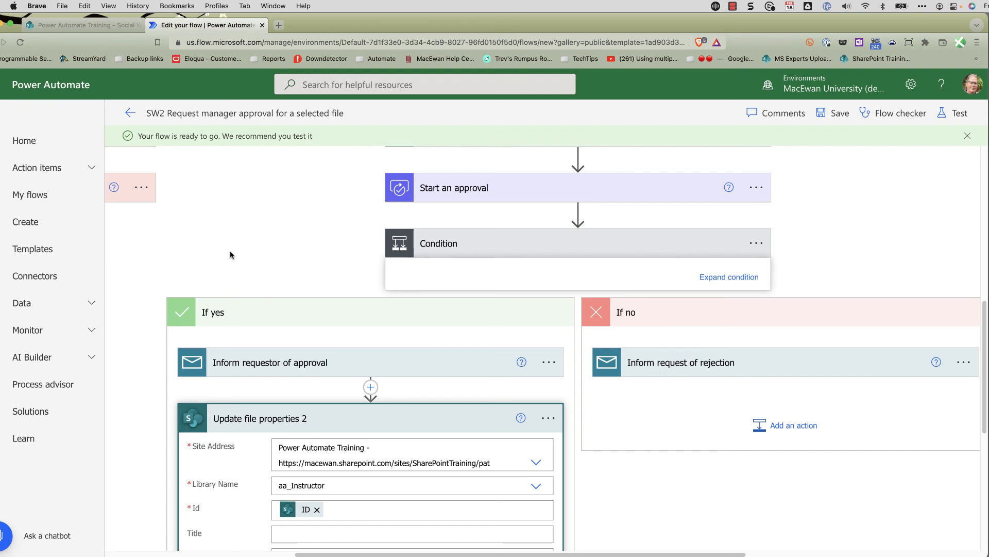
{"action": "left_click", "coordinate": [131, 113]}
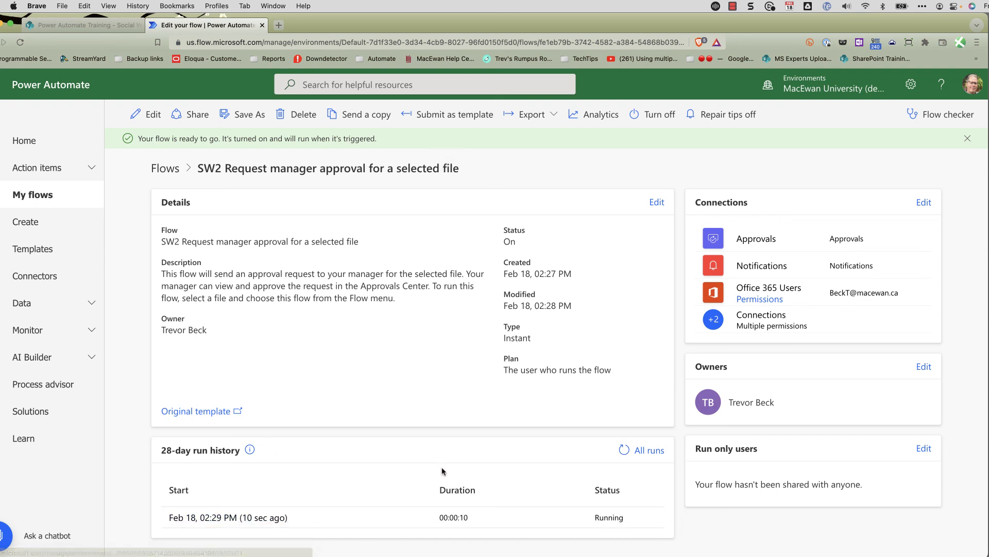
{"action": "left_click", "coordinate": [626, 450]}
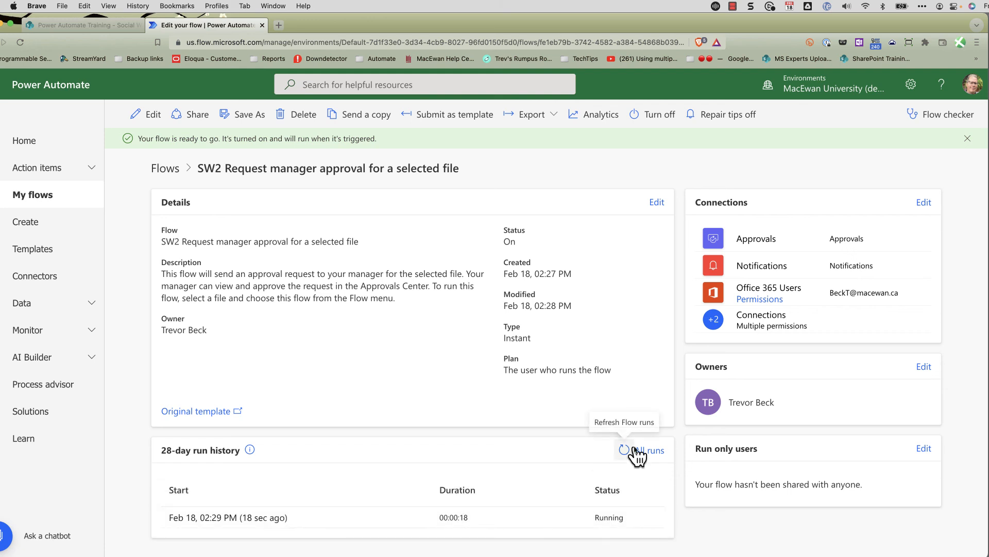
{"action": "left_click", "coordinate": [21, 42]}
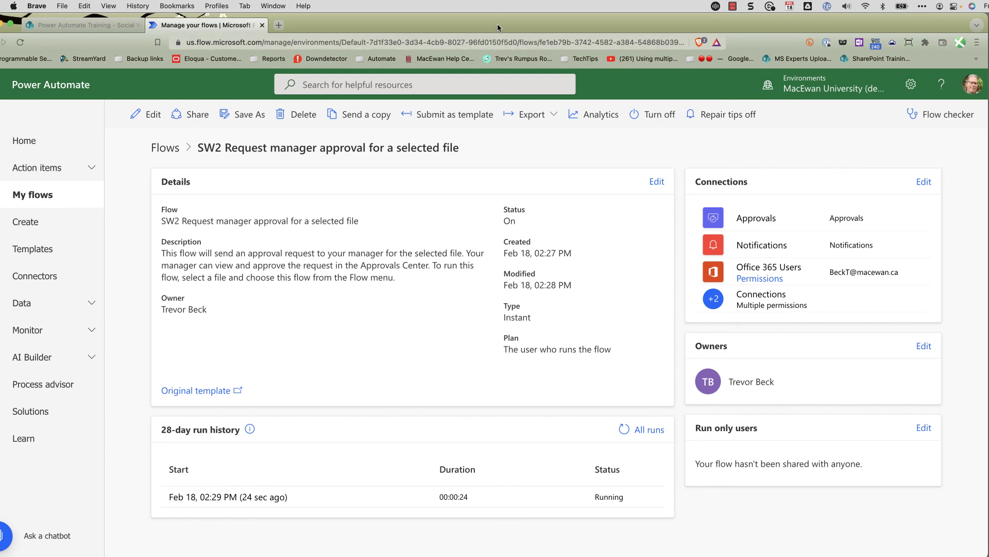
- Switch to the test account's Outlook inbox and open the approval request email for Social Work 101
{"action": "key", "text": "ctrl+Left"}
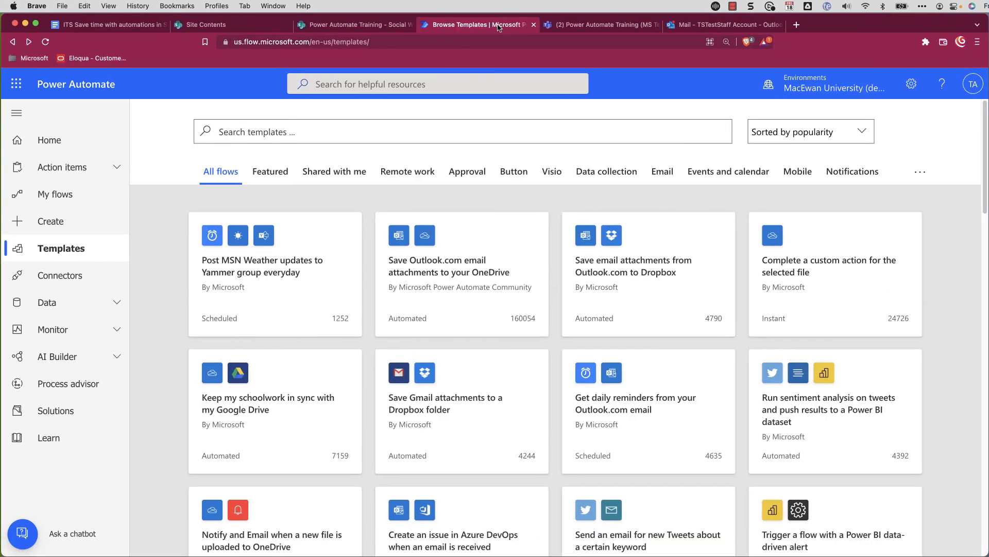
{"action": "left_click", "coordinate": [700, 28]}
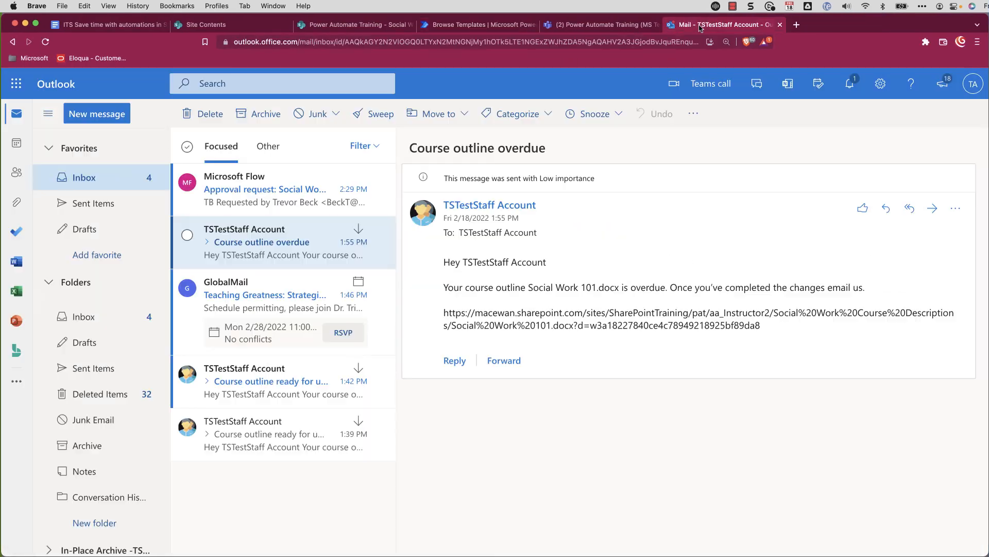
{"action": "left_click", "coordinate": [292, 189]}
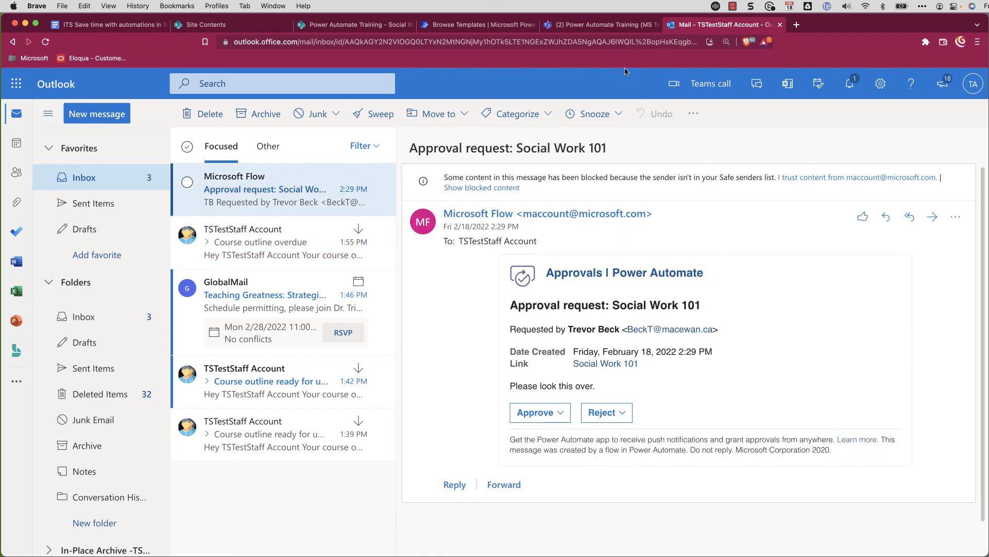
- Switch to Microsoft Teams and open the Social Work 101 approval request from the activity feed
{"action": "left_click", "coordinate": [608, 29]}
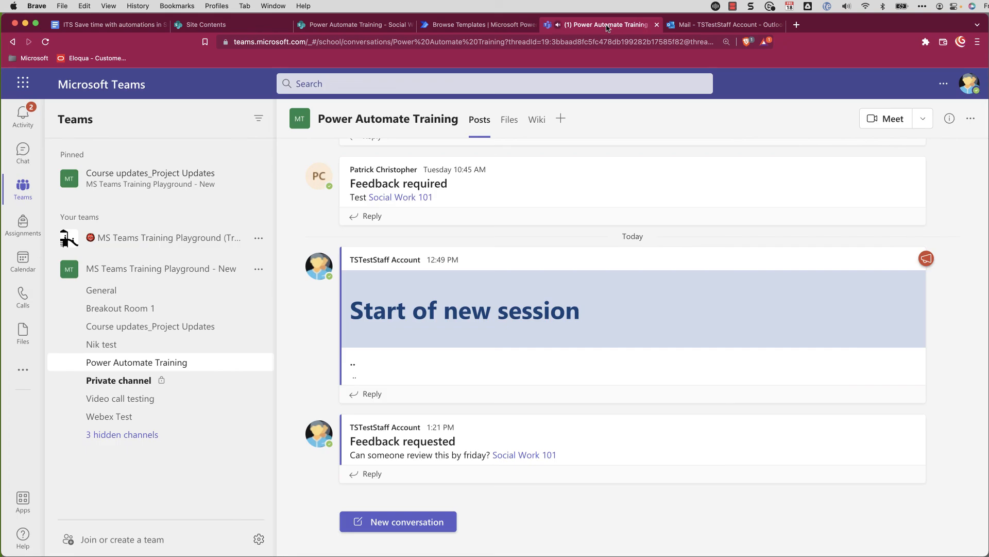
{"action": "left_click", "coordinate": [22, 121]}
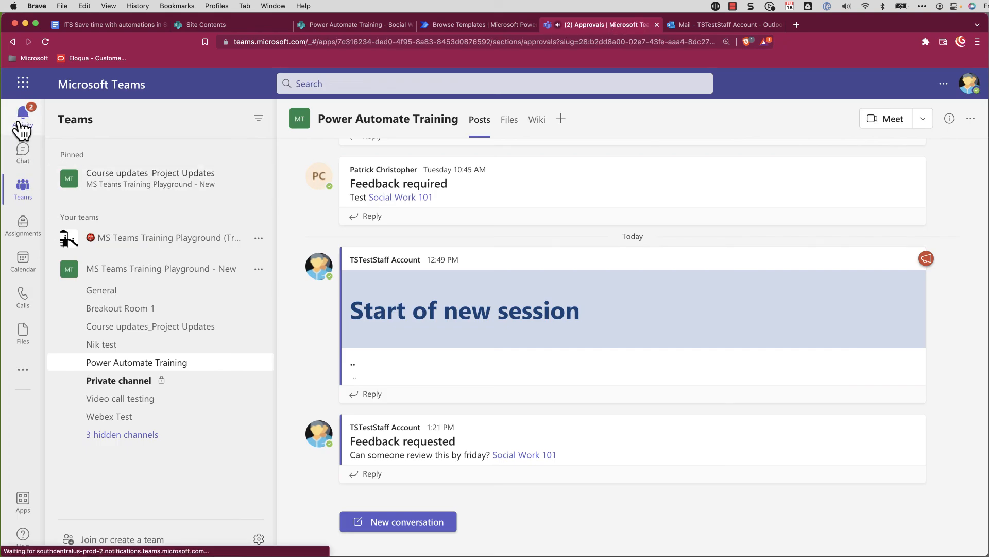
{"action": "left_click", "coordinate": [181, 170]}
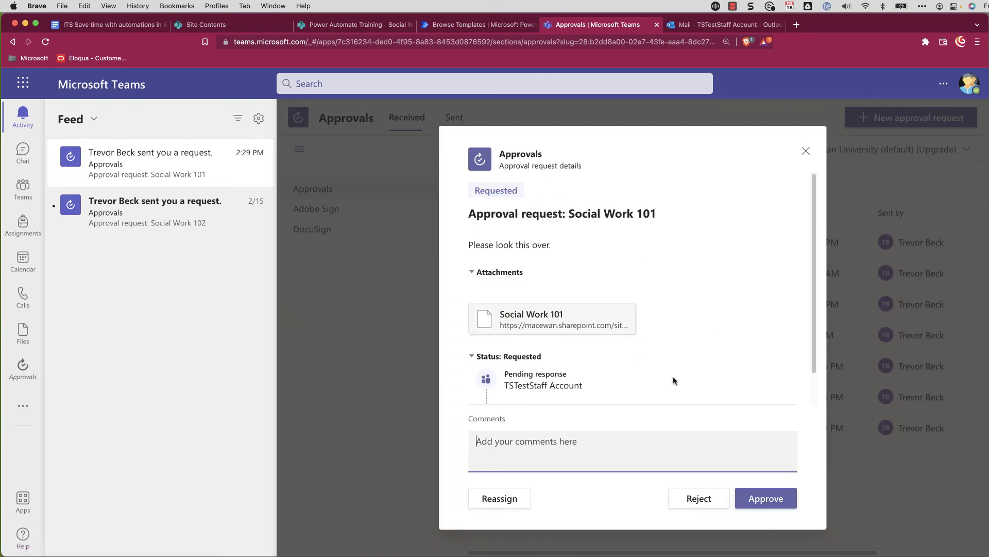
- Return to the SharePoint library and check the status of Social Work 101.docx
{"action": "key", "text": "ctrl+Right"}
{"action": "left_click", "coordinate": [109, 27]}
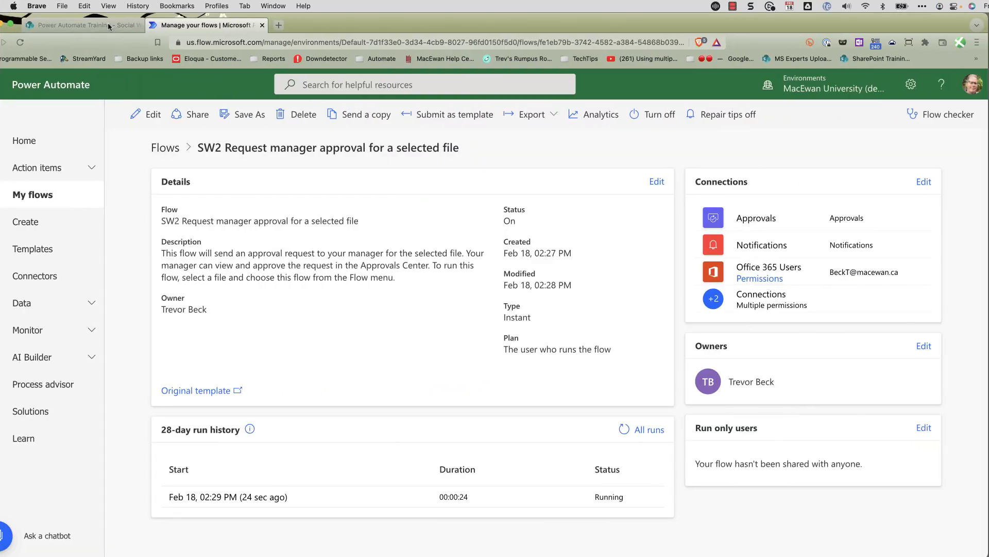
{"action": "left_click", "coordinate": [108, 26]}
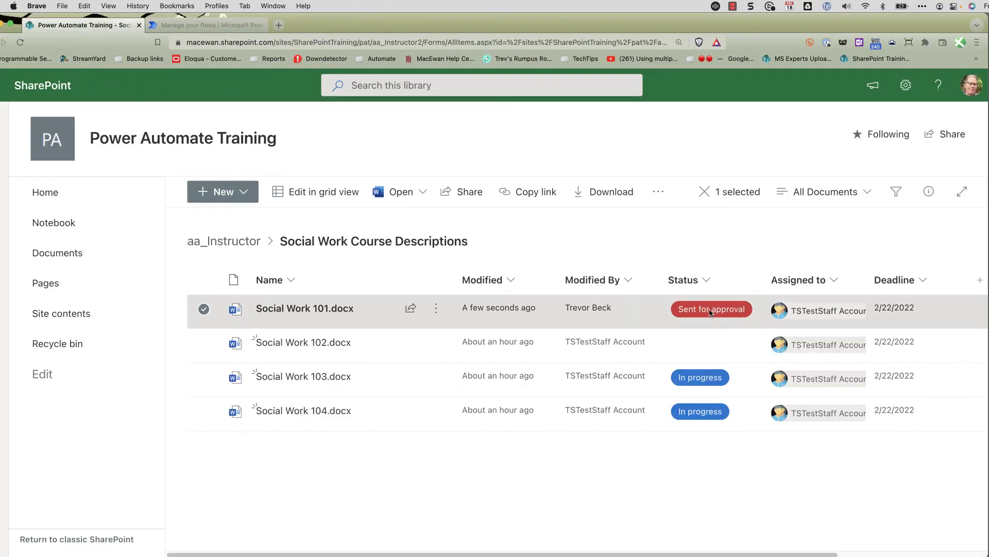
- Approve the Social Work 101 request in Teams, and refresh the SharePoint library to check the file's status
{"action": "key", "text": "ctrl+Left"}
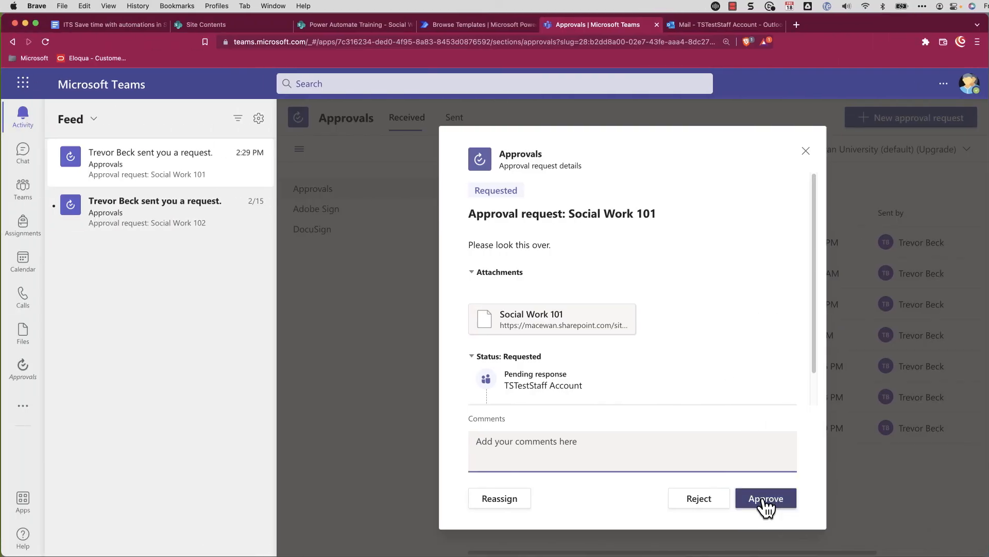
{"action": "left_click", "coordinate": [767, 498]}
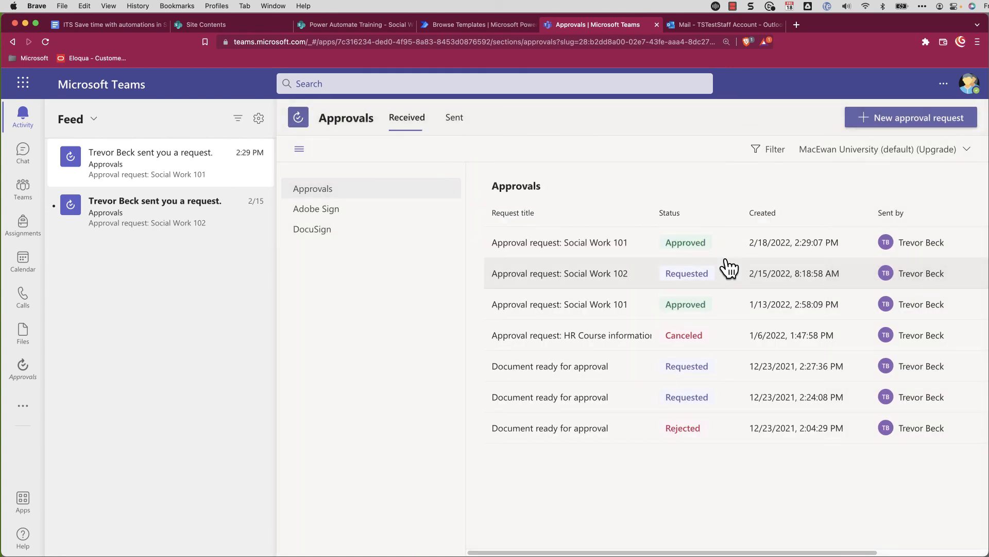
{"action": "key", "text": "ctrl+Right"}
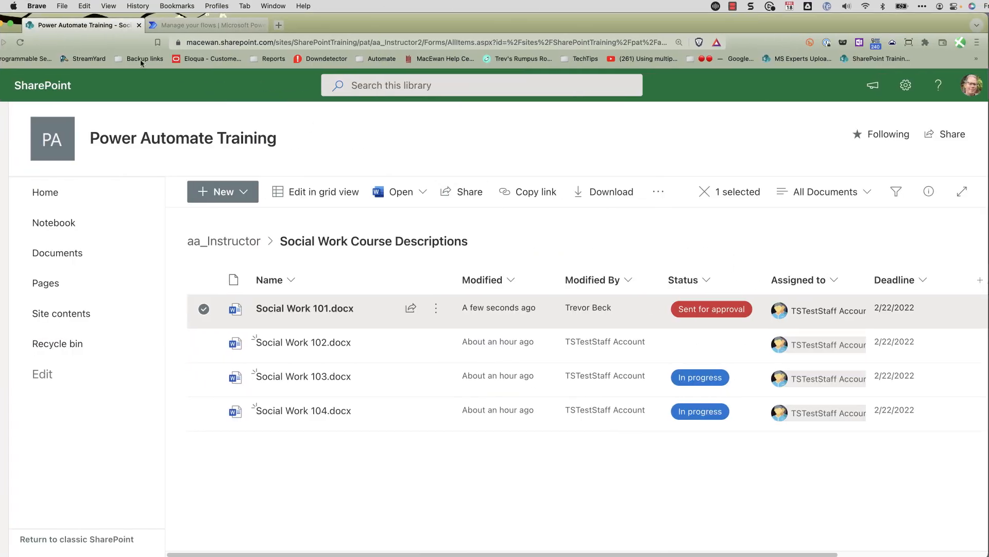
{"action": "left_click", "coordinate": [20, 41]}
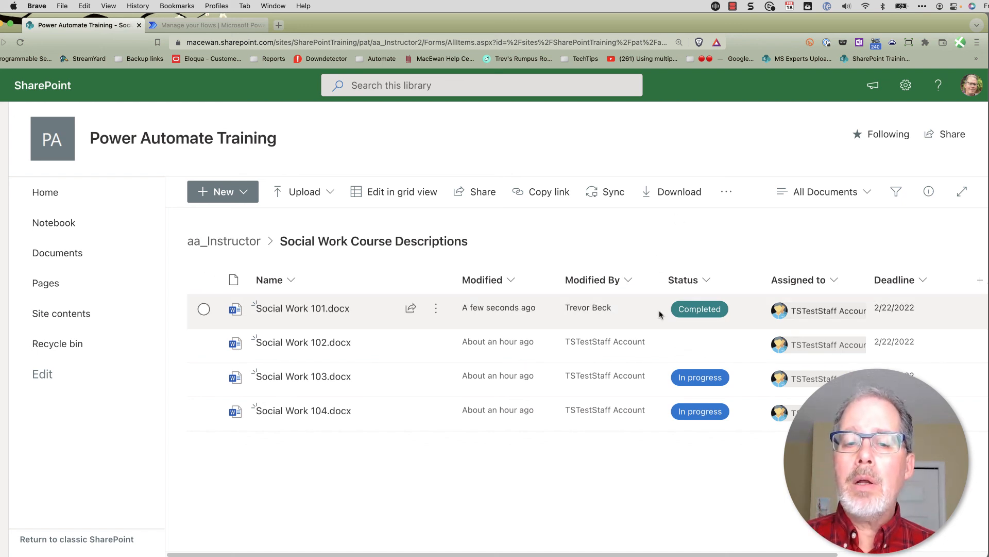
- Look at the automation flows offered for Social Work 101.docx, and switch back to the approvals list in Teams
{"action": "left_click", "coordinate": [436, 317]}
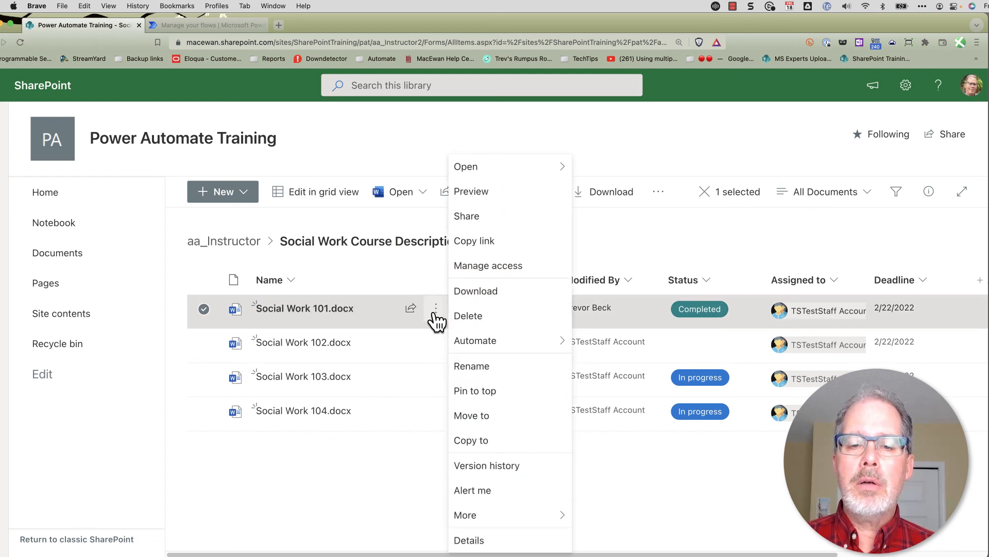
{"action": "mouse_move", "coordinate": [469, 341]}
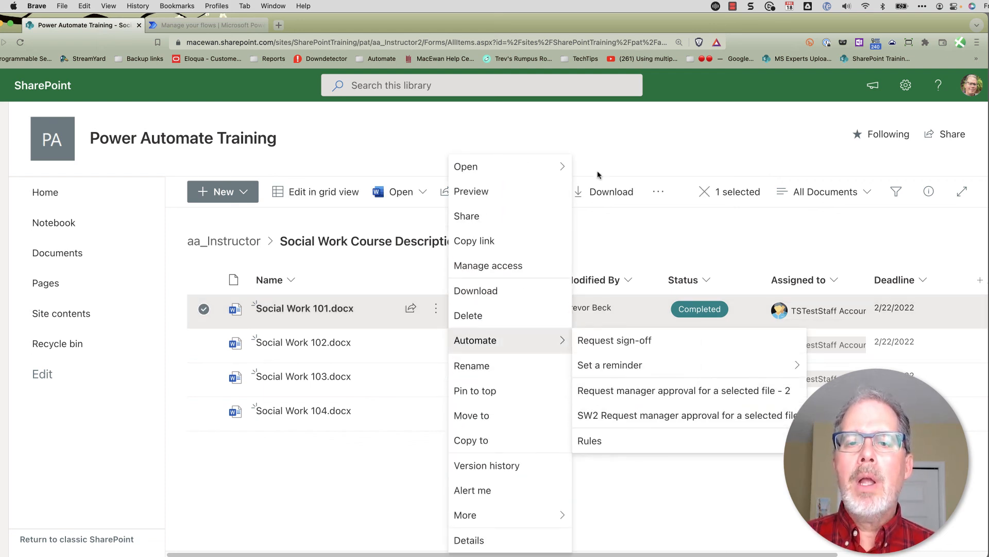
{"action": "left_click", "coordinate": [604, 150]}
{"action": "key", "text": "ctrl+Left"}
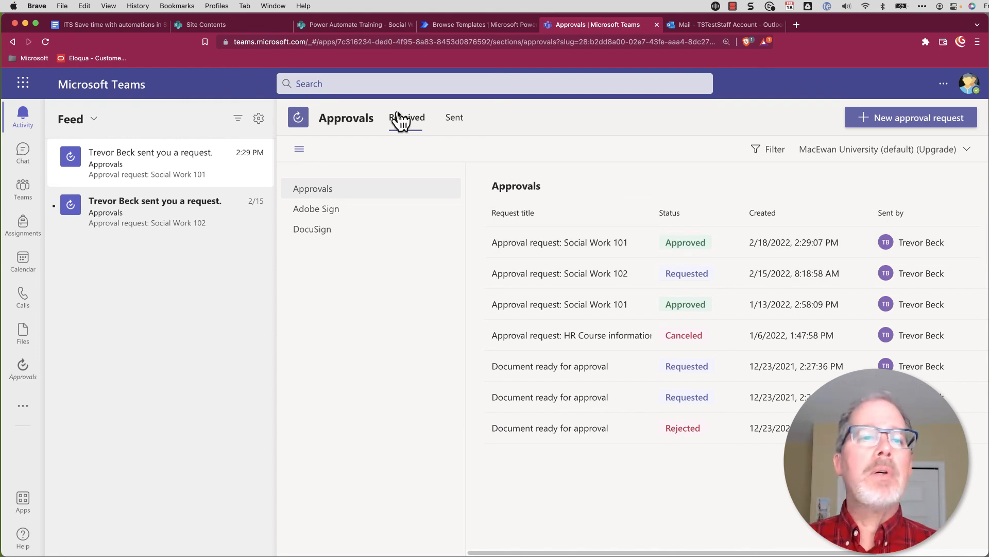
- Switch to Power Automate and open the list of your own cloud flows
{"action": "left_click", "coordinate": [319, 27]}
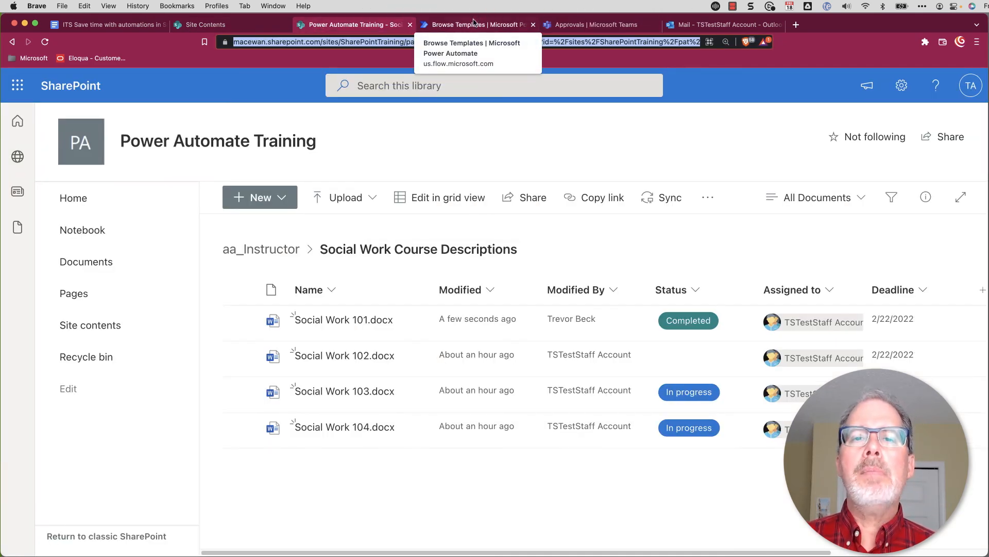
{"action": "left_click", "coordinate": [474, 23]}
{"action": "left_click", "coordinate": [61, 196]}
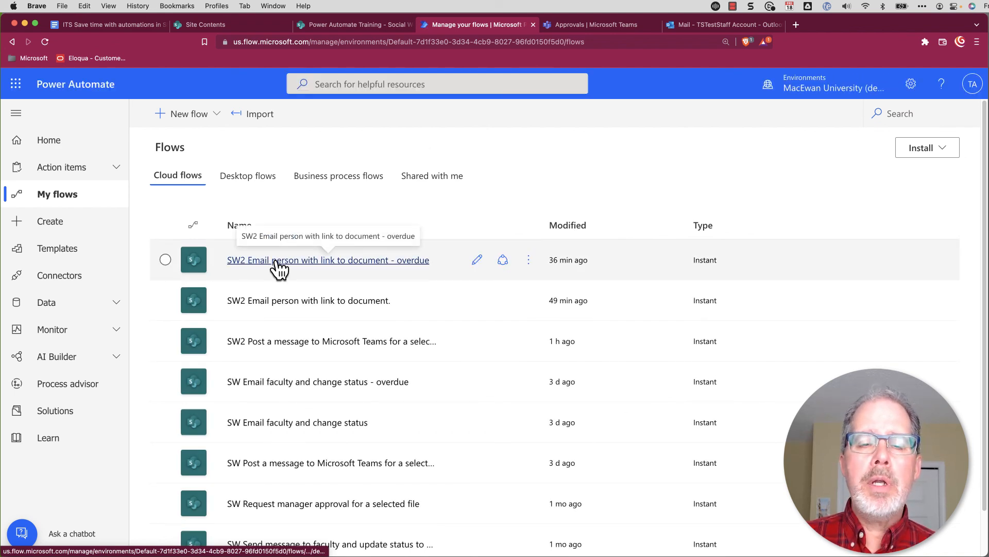
{"action": "left_click", "coordinate": [478, 260]}
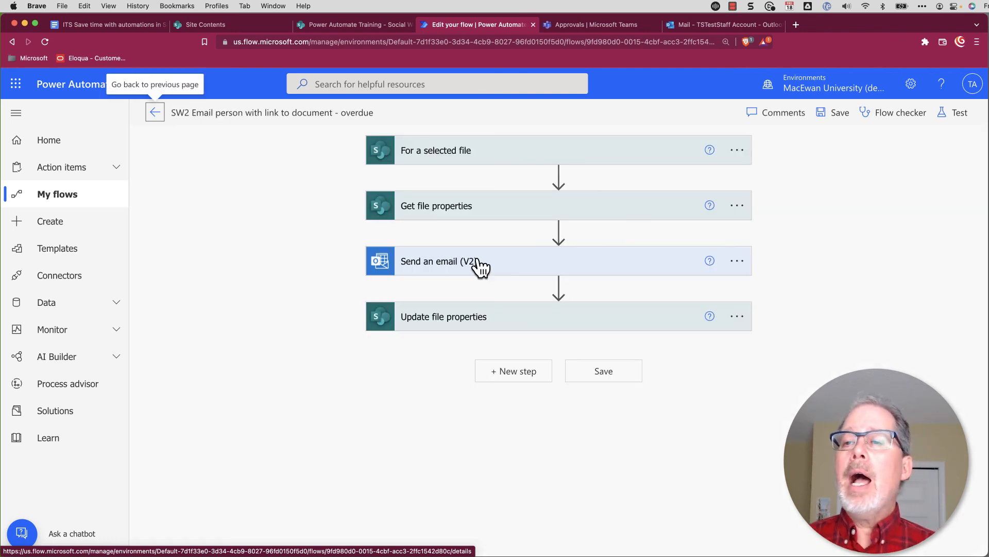
{"action": "left_click", "coordinate": [156, 113]}
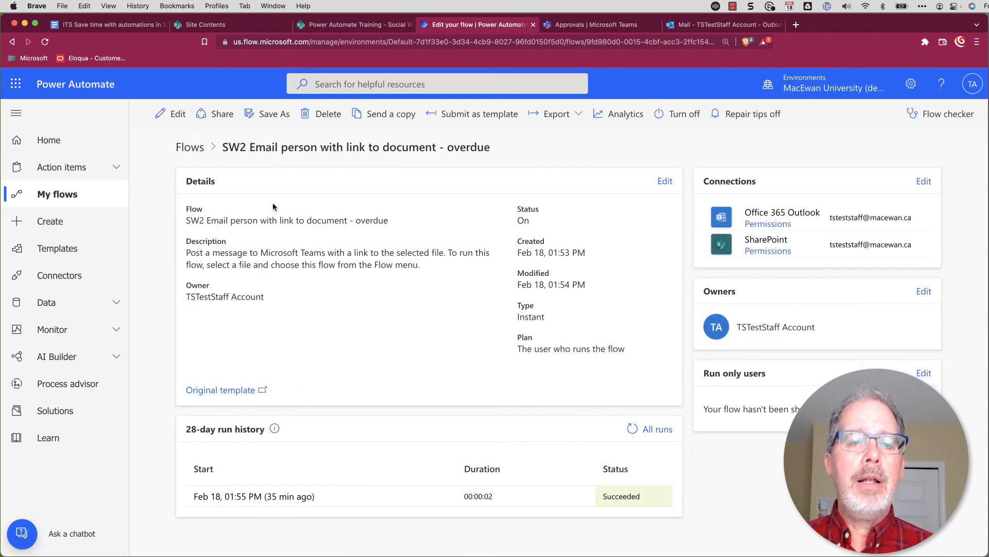
{"action": "left_click", "coordinate": [28, 195]}
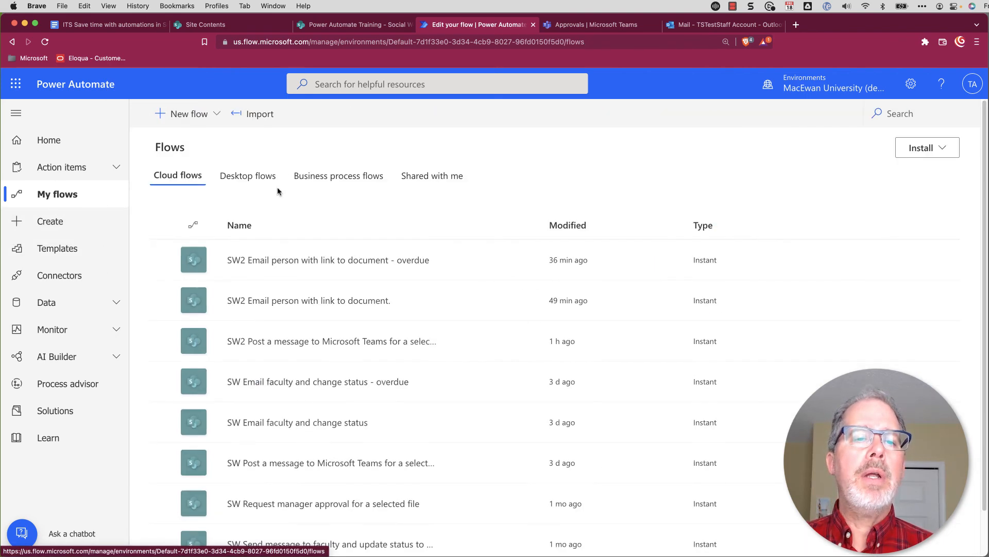
- Open the SharePoint run-only permissions of the flow SW2 Email person with link to document - overdue
{"action": "left_click", "coordinate": [326, 260]}
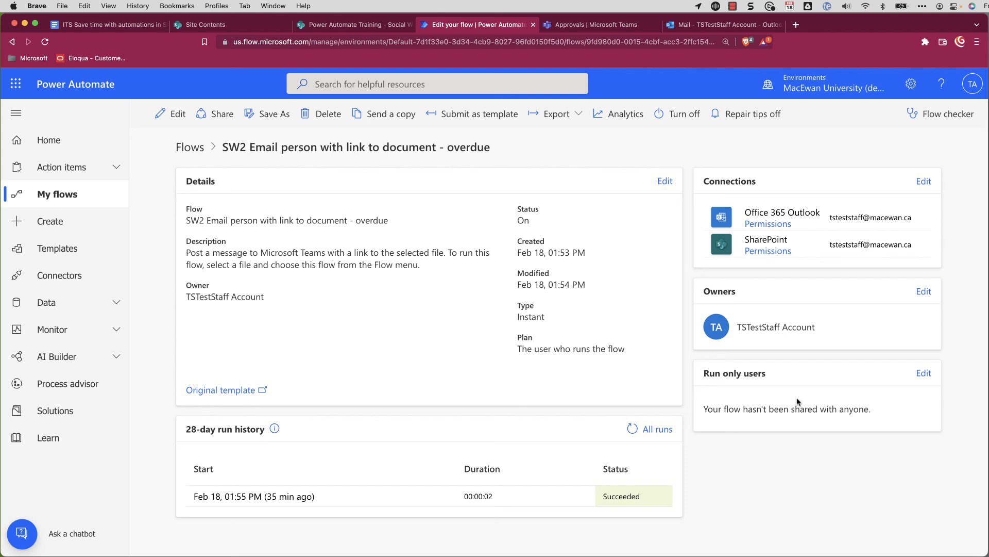
{"action": "left_click", "coordinate": [924, 374]}
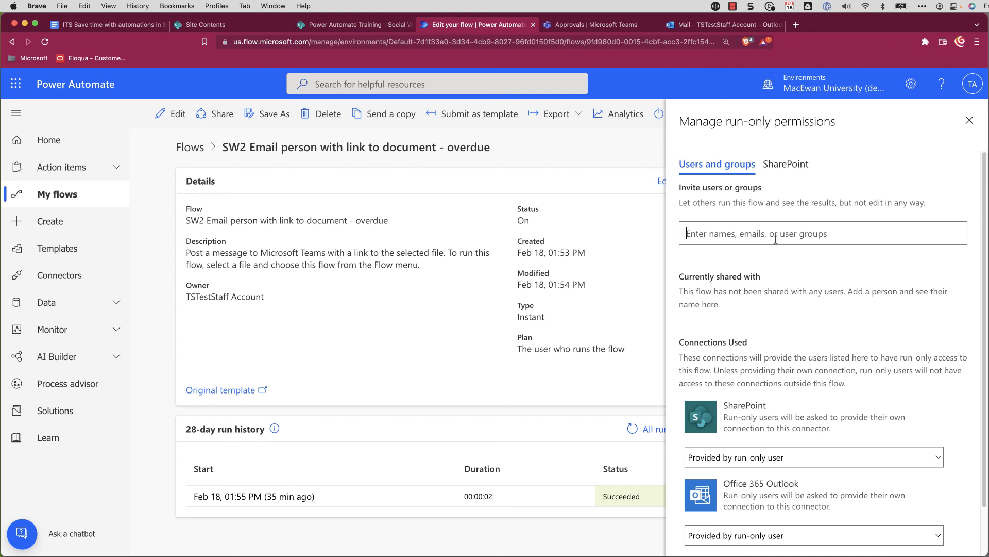
{"action": "left_click", "coordinate": [786, 165]}
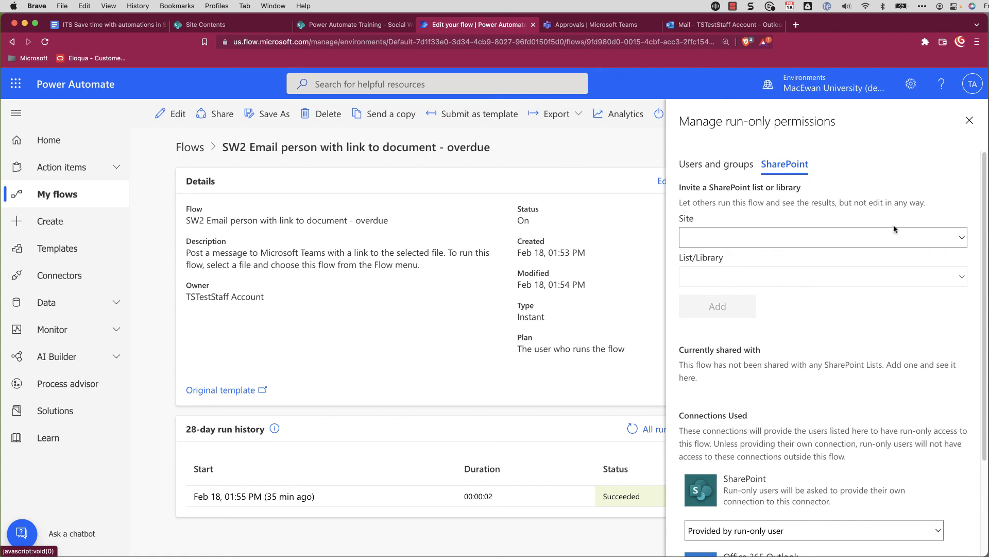
- Share the flow run-only with the aa_Instructor library of the Power Automate Training site, and save the permissions
{"action": "left_click", "coordinate": [959, 238]}
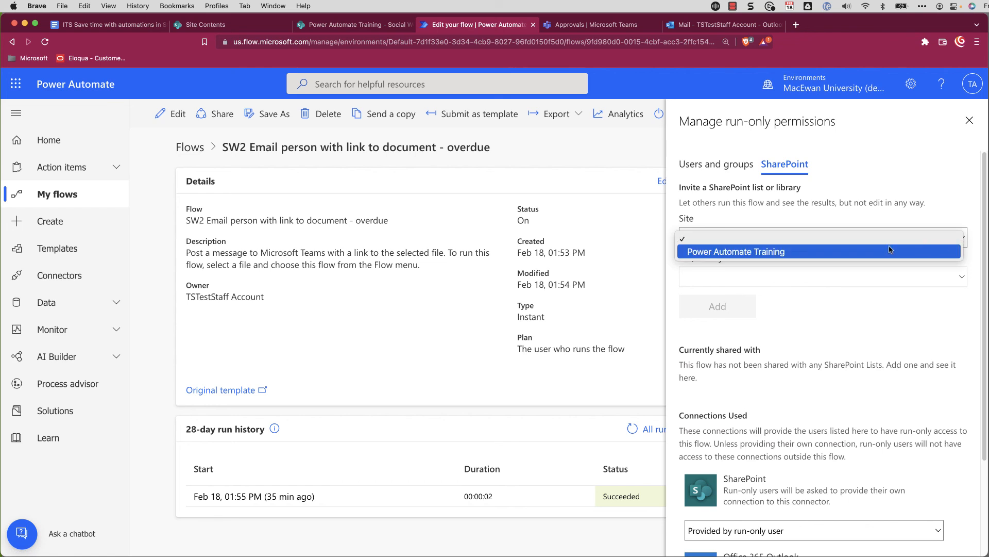
{"action": "left_click", "coordinate": [826, 251]}
{"action": "left_click", "coordinate": [962, 274]}
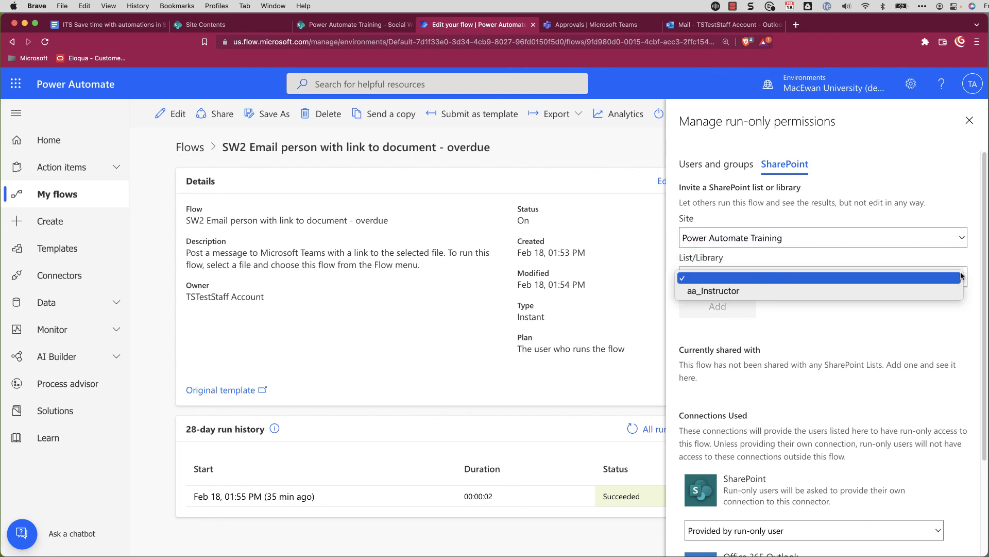
{"action": "left_click", "coordinate": [871, 289]}
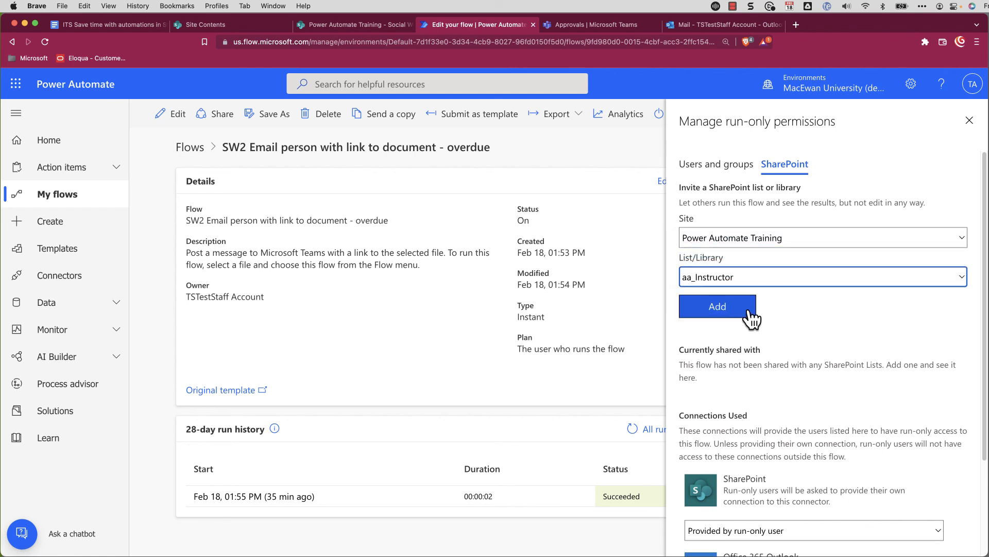
{"action": "left_click", "coordinate": [718, 308]}
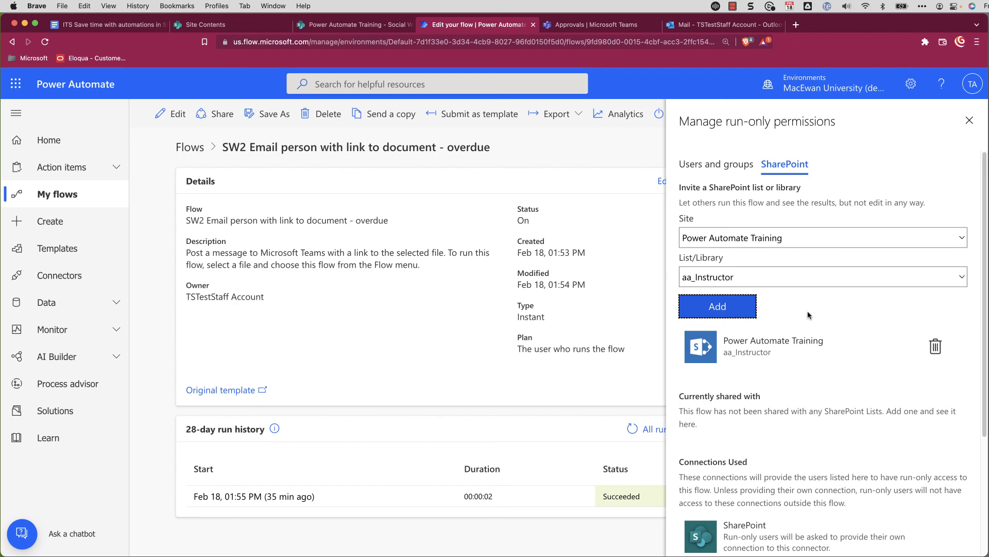
{"action": "scroll", "coordinate": [786, 358], "scroll_direction": "down", "scroll_amount": 4}
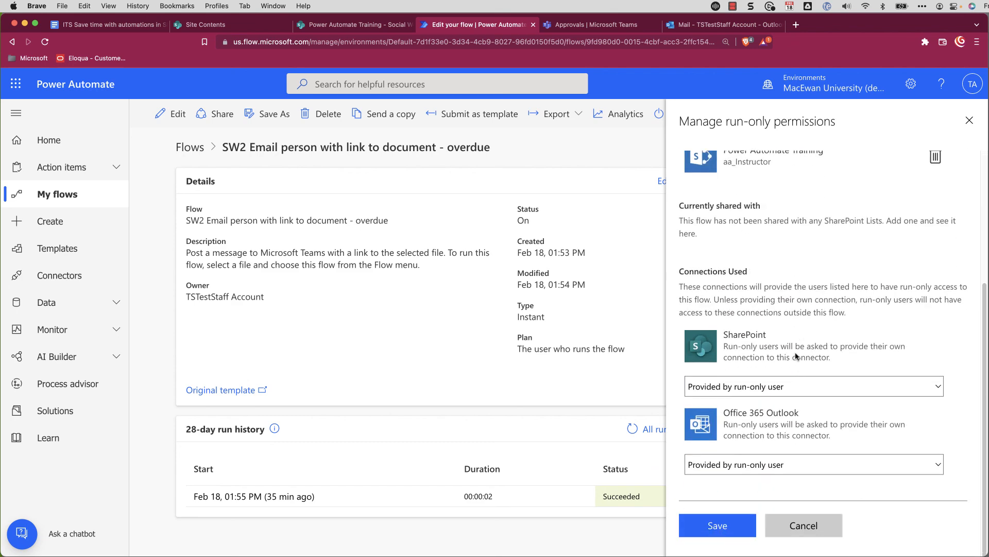
{"action": "left_click", "coordinate": [721, 528]}
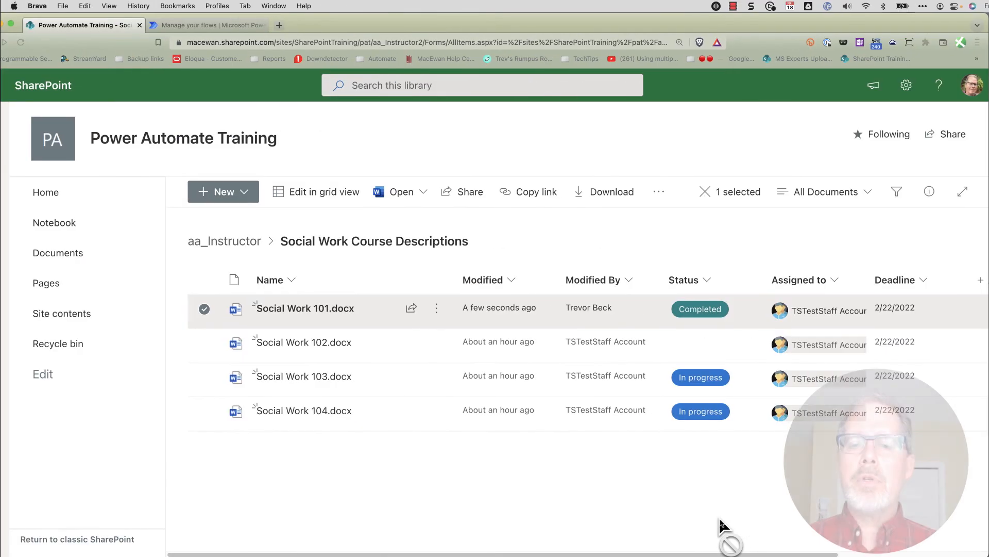
- Look at the automation flows offered for Social Work 101.docx in the other account's SharePoint library, and leave without running one
{"action": "left_click", "coordinate": [436, 309]}
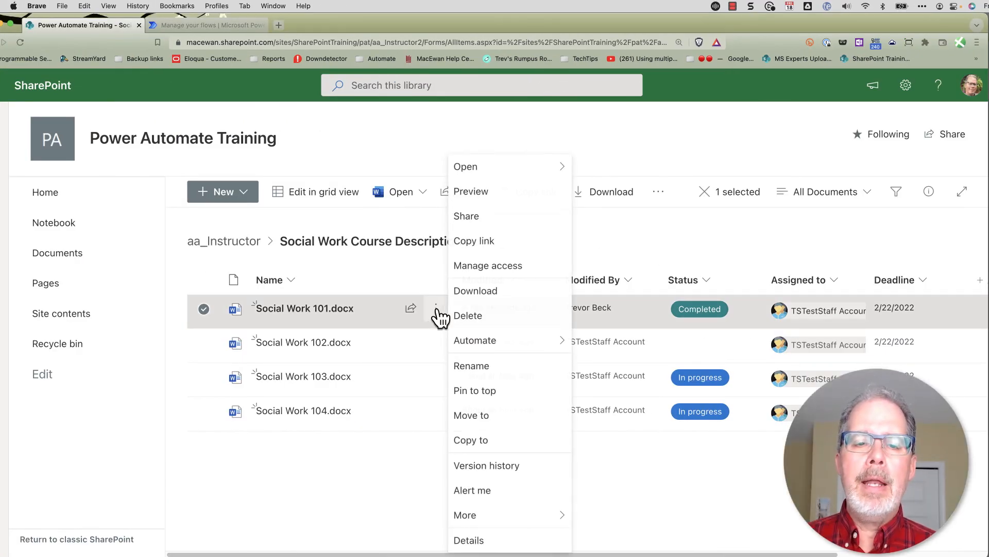
{"action": "mouse_move", "coordinate": [460, 345]}
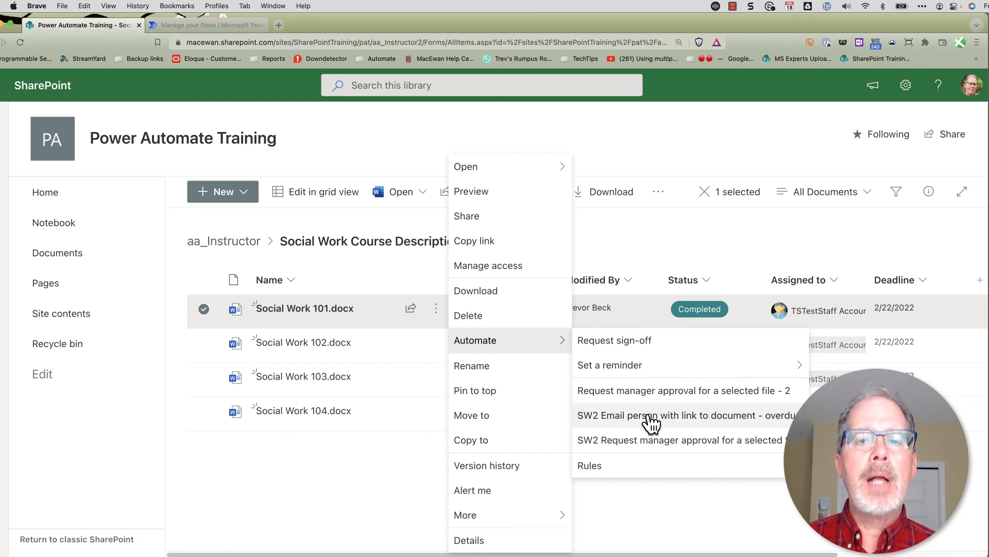
{"action": "left_click", "coordinate": [735, 141]}
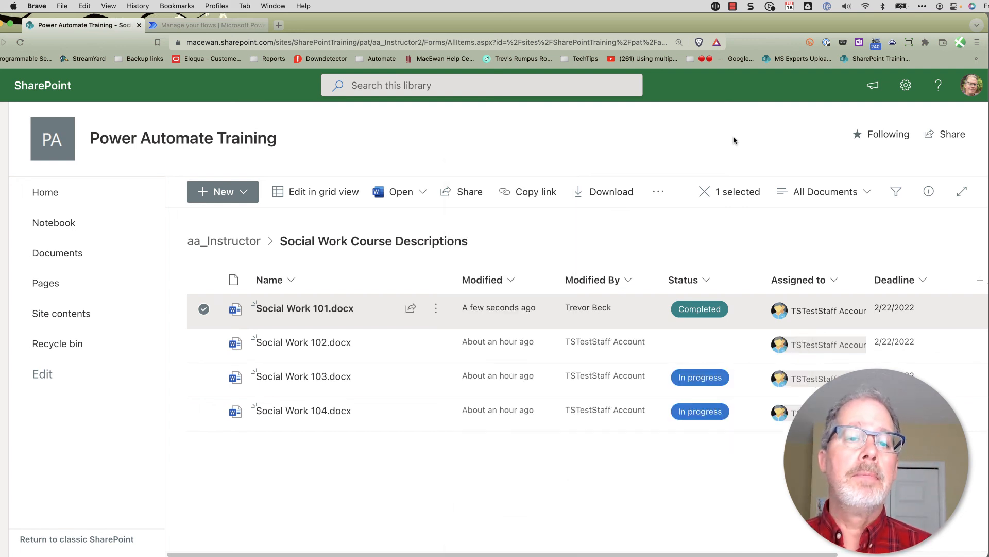